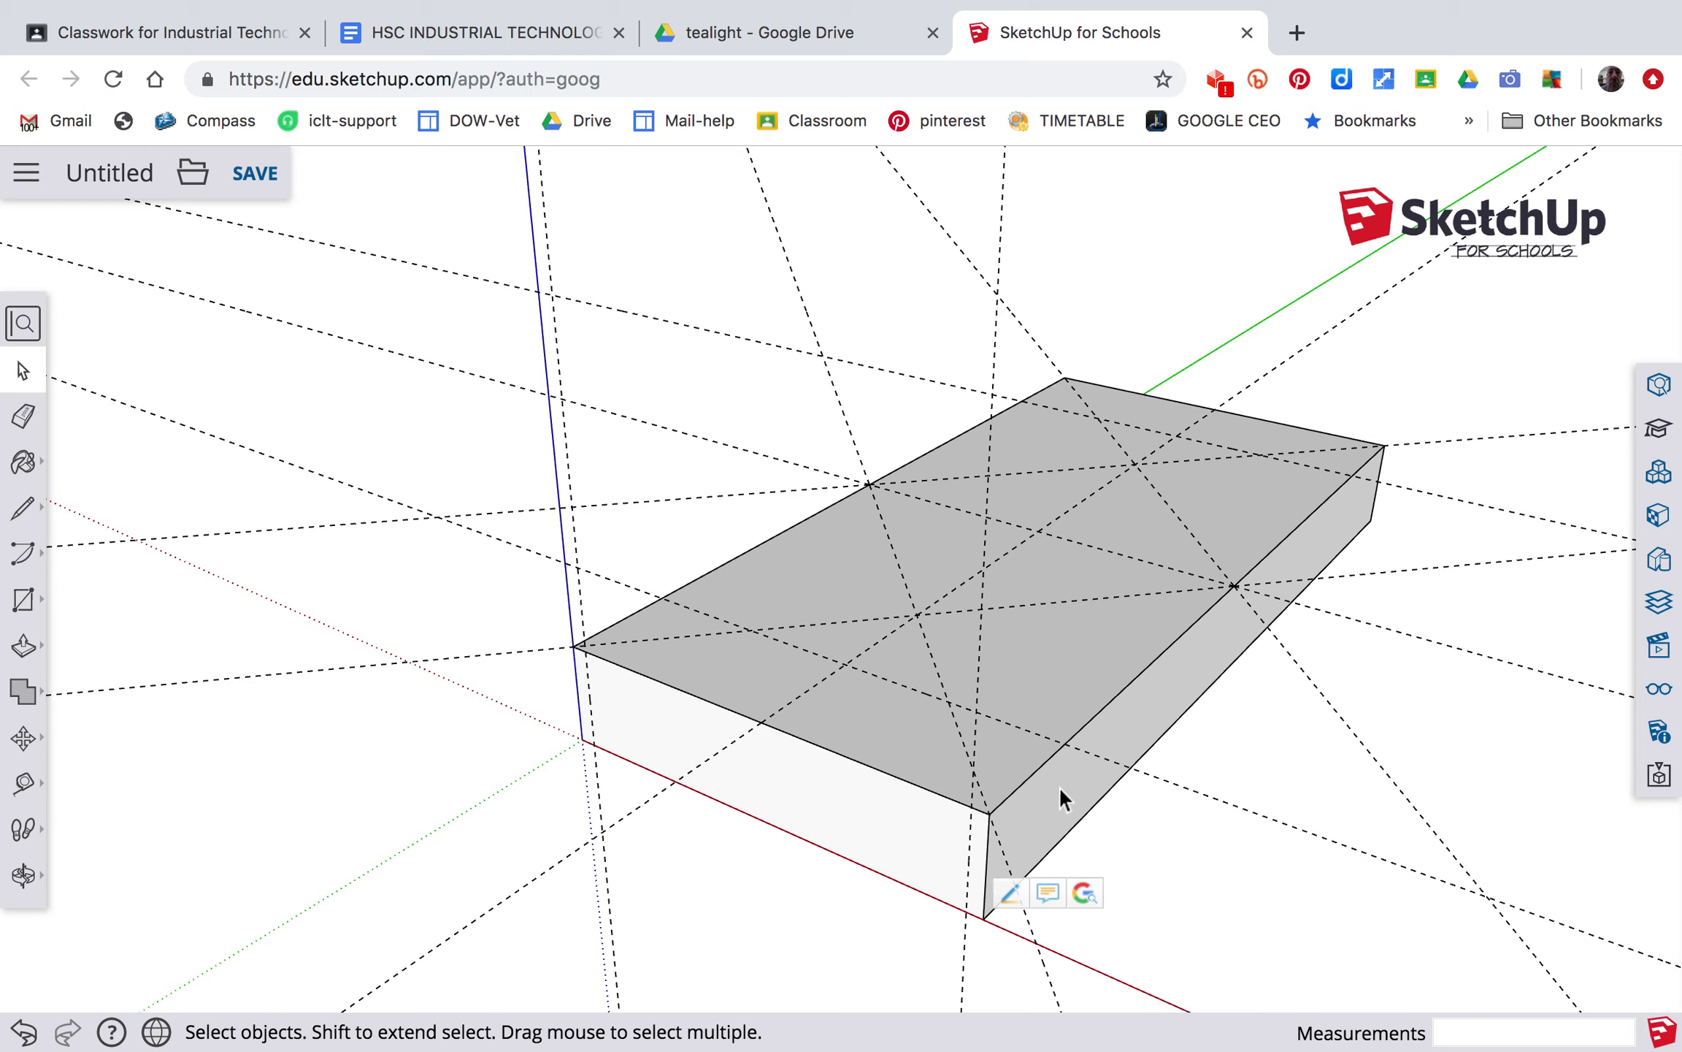
Double-click the guide-lined block to open its group for editing.
double_click(1066, 672)
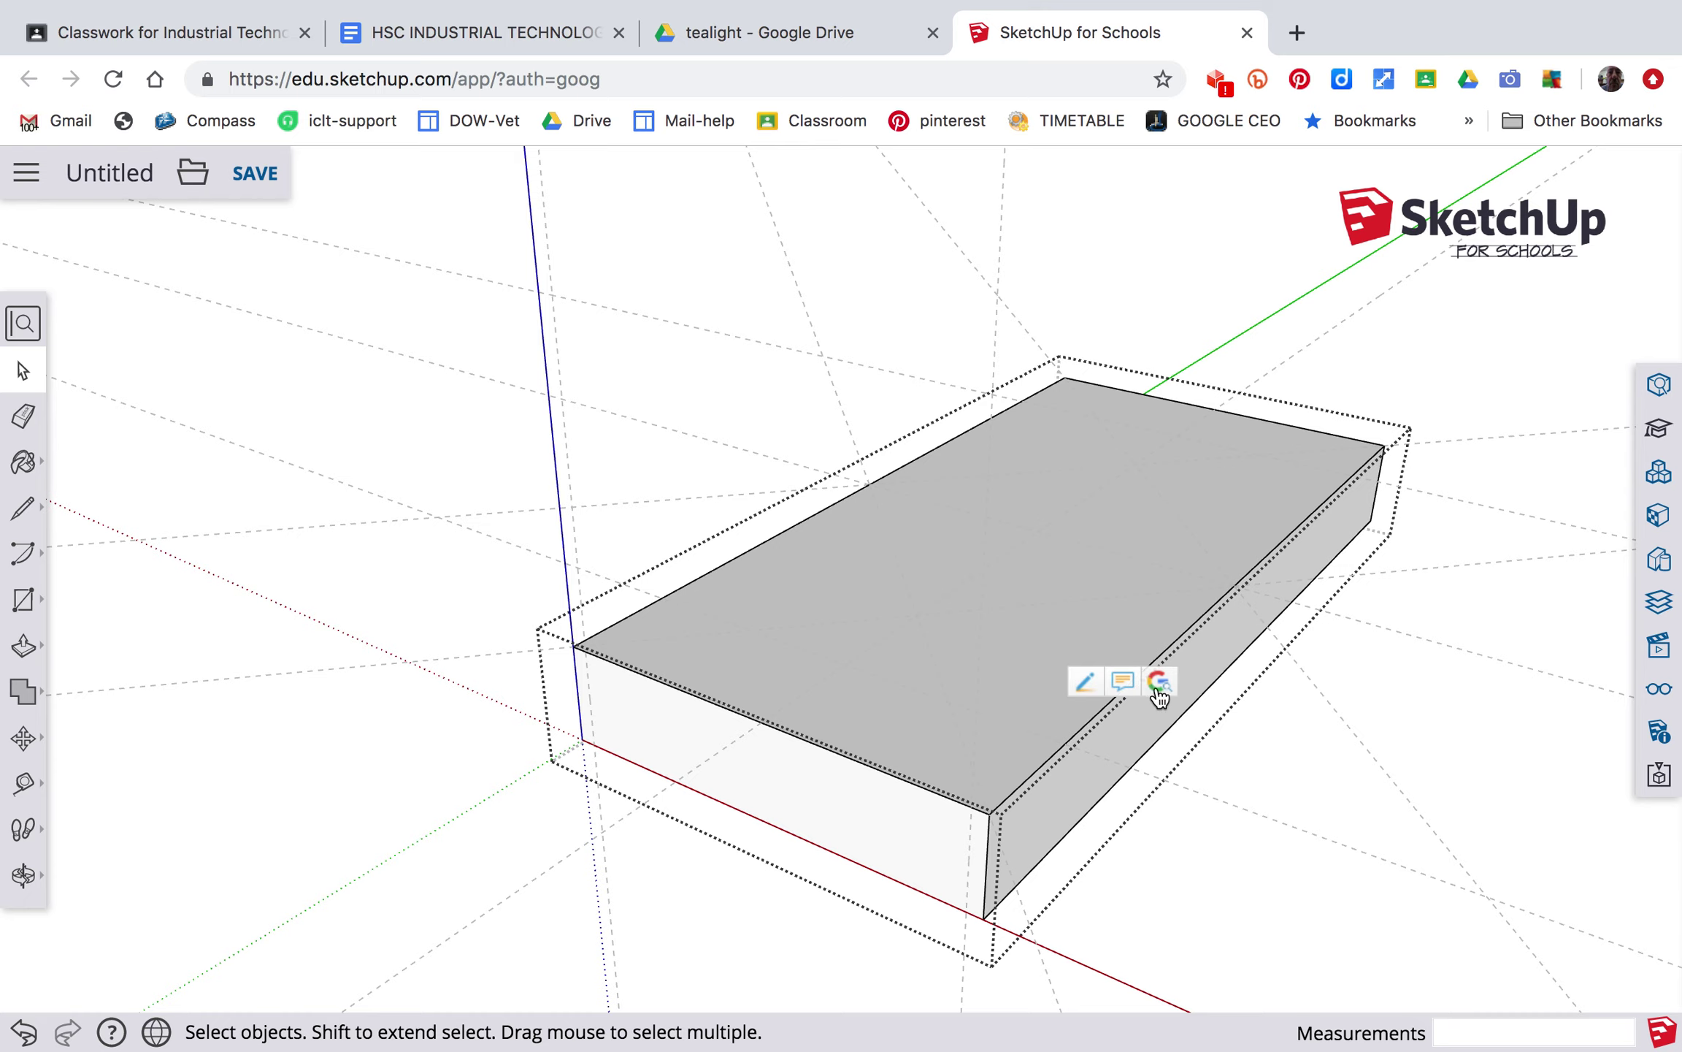
Zoom in and out to frame the block's top face.
scroll(669, 593, "down", 3)
scroll(669, 593, "up", 8)
scroll(667, 593, "up", 3)
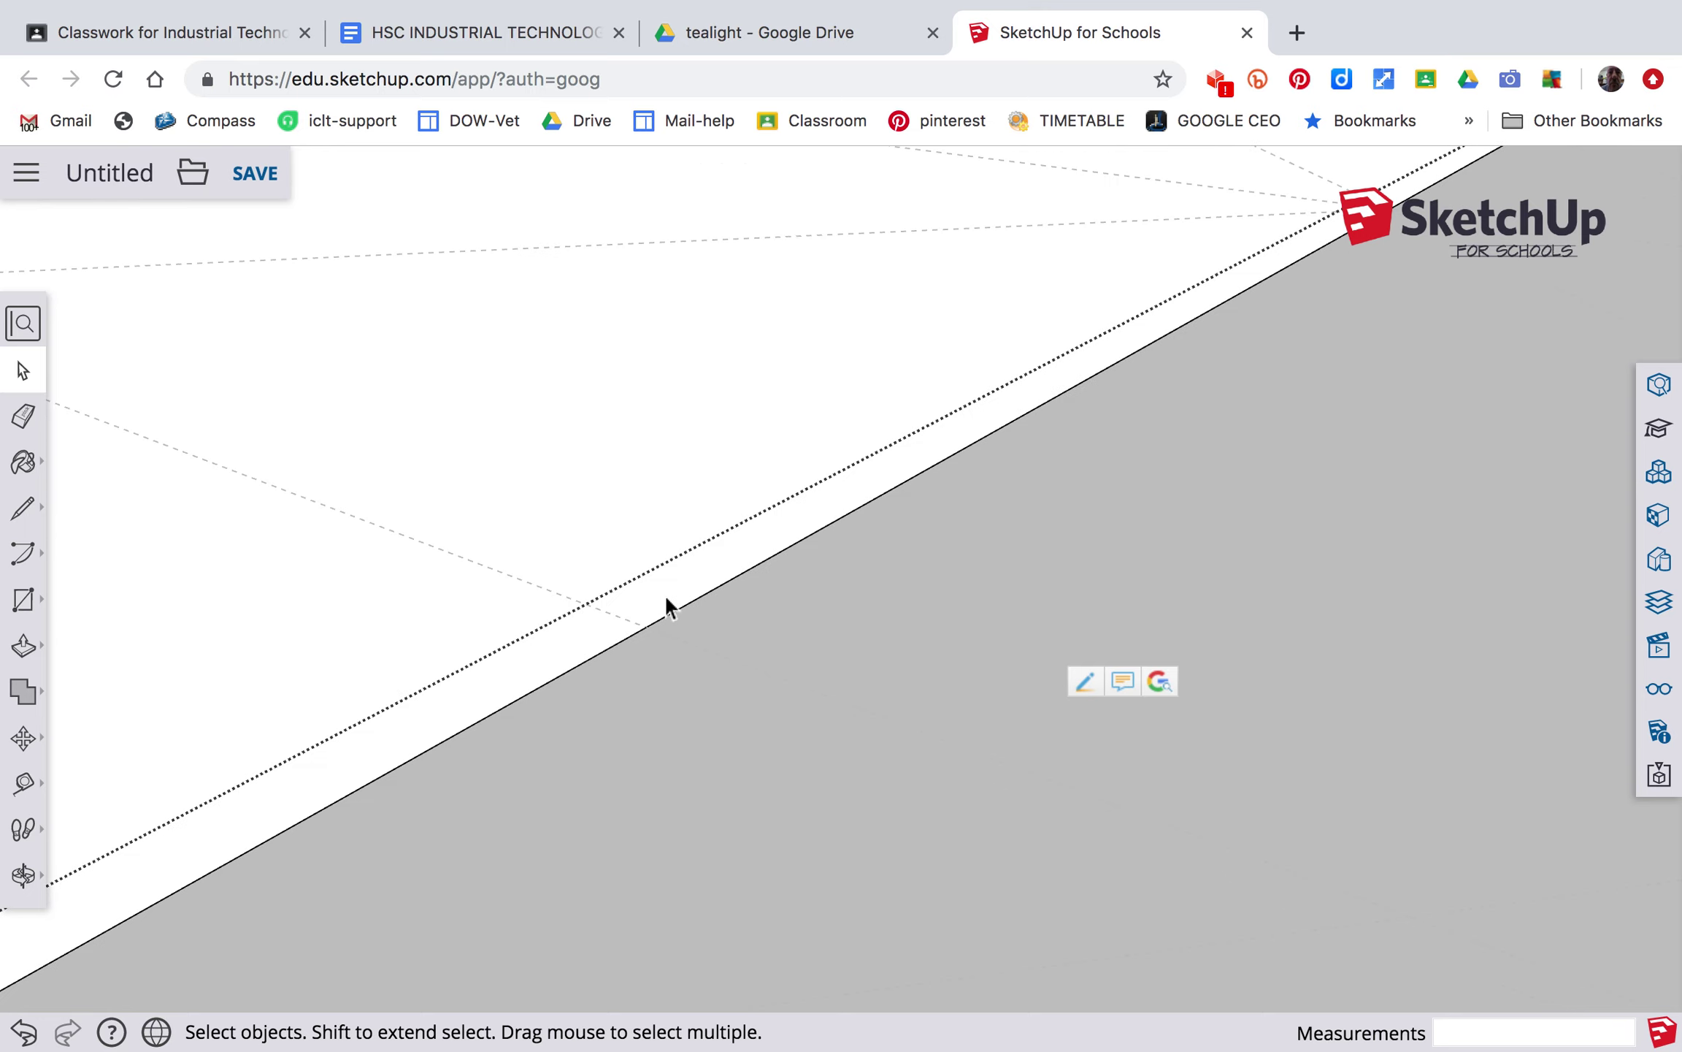
scroll(665, 594, "down", 4)
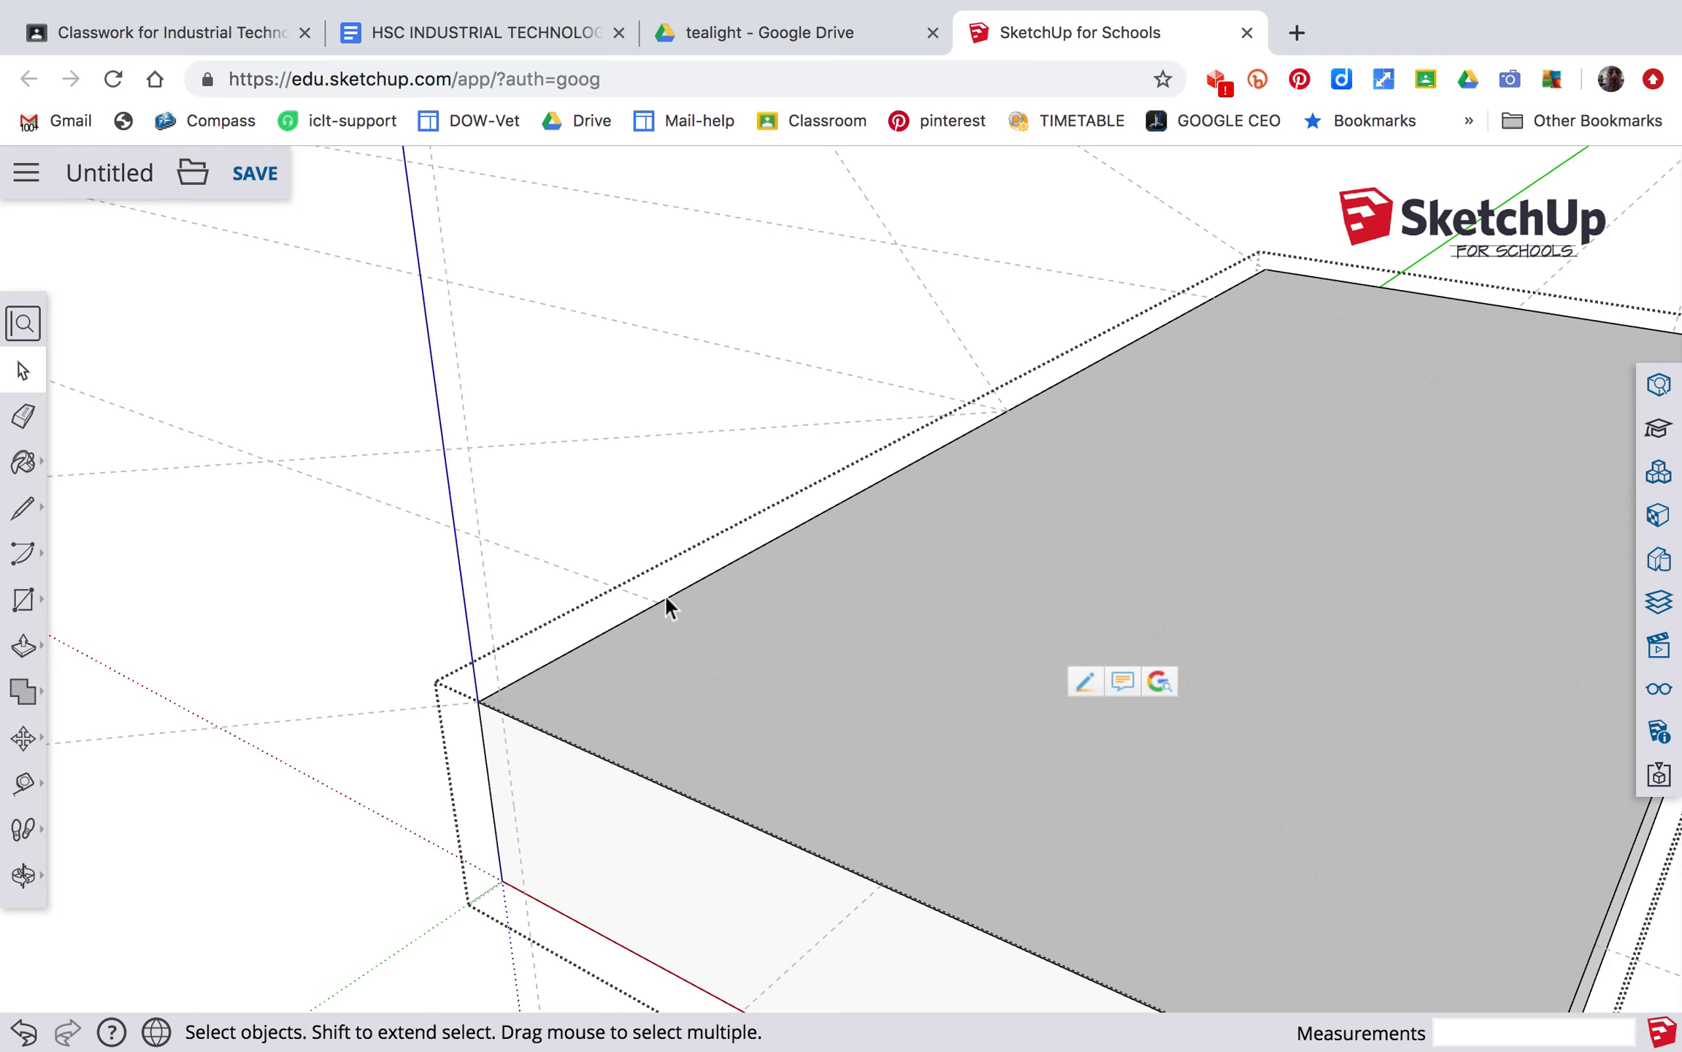
Draw the first two 40 by 10 mm rectangles at the back edge and far corner.
key("r")
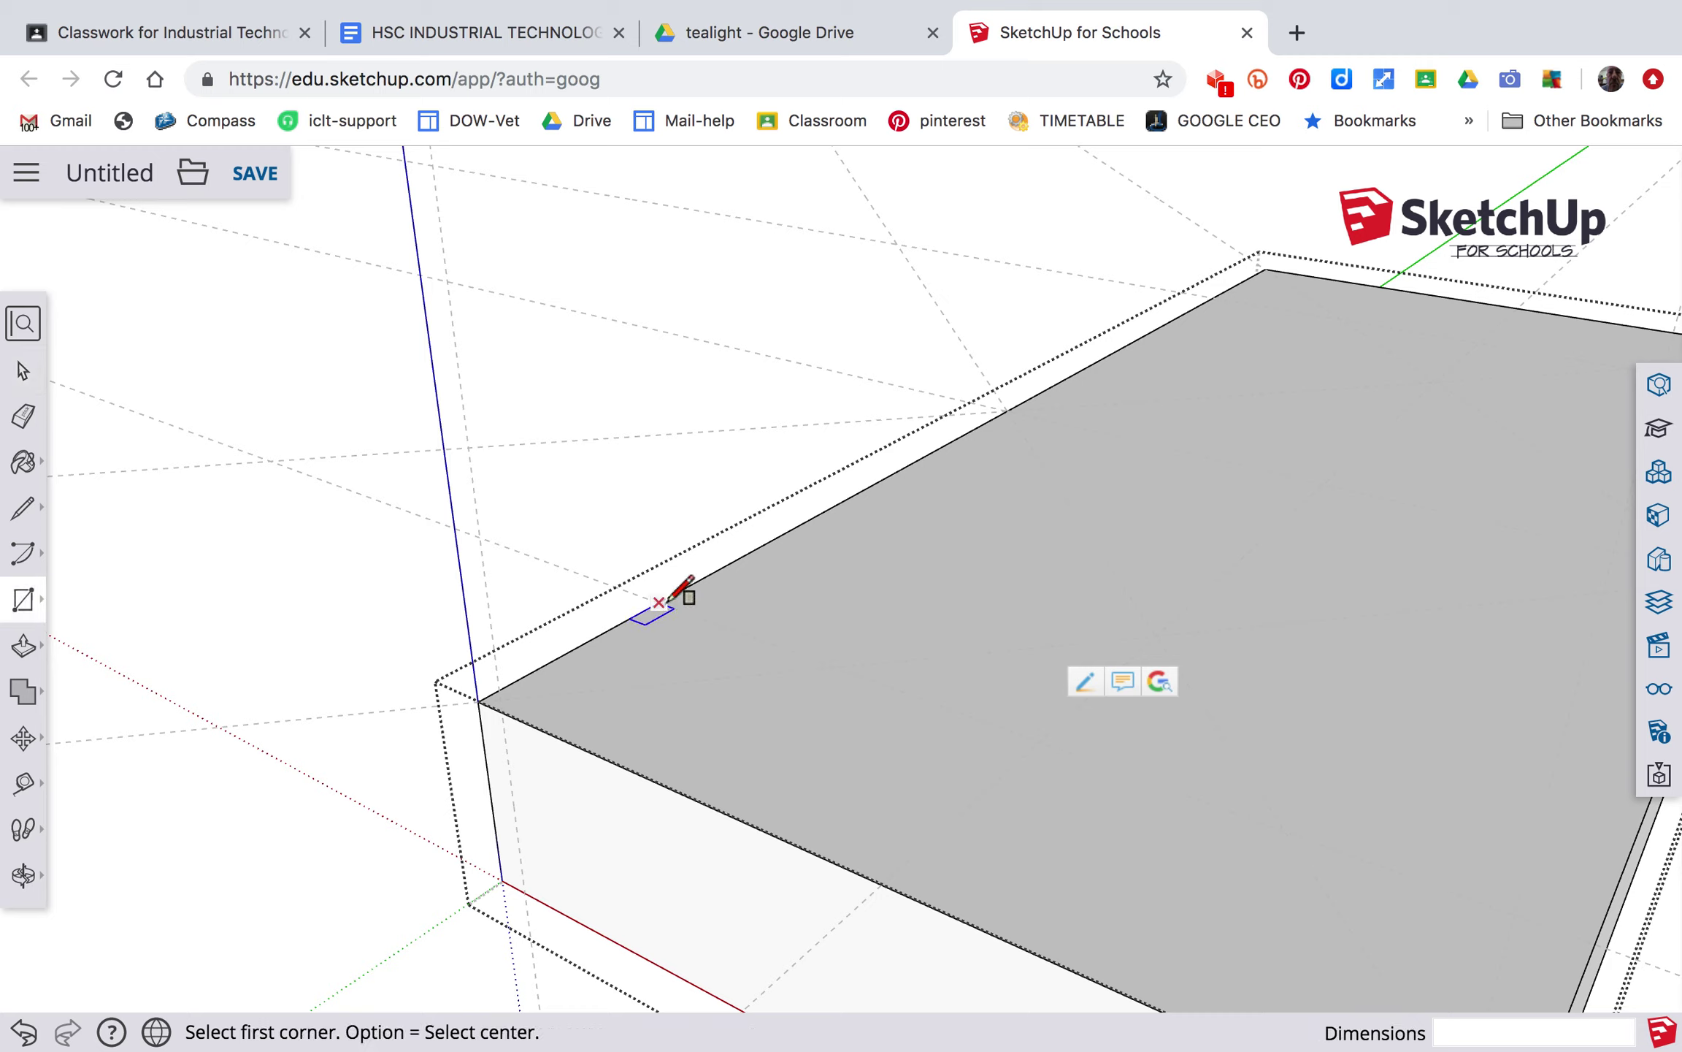
left_click(659, 602)
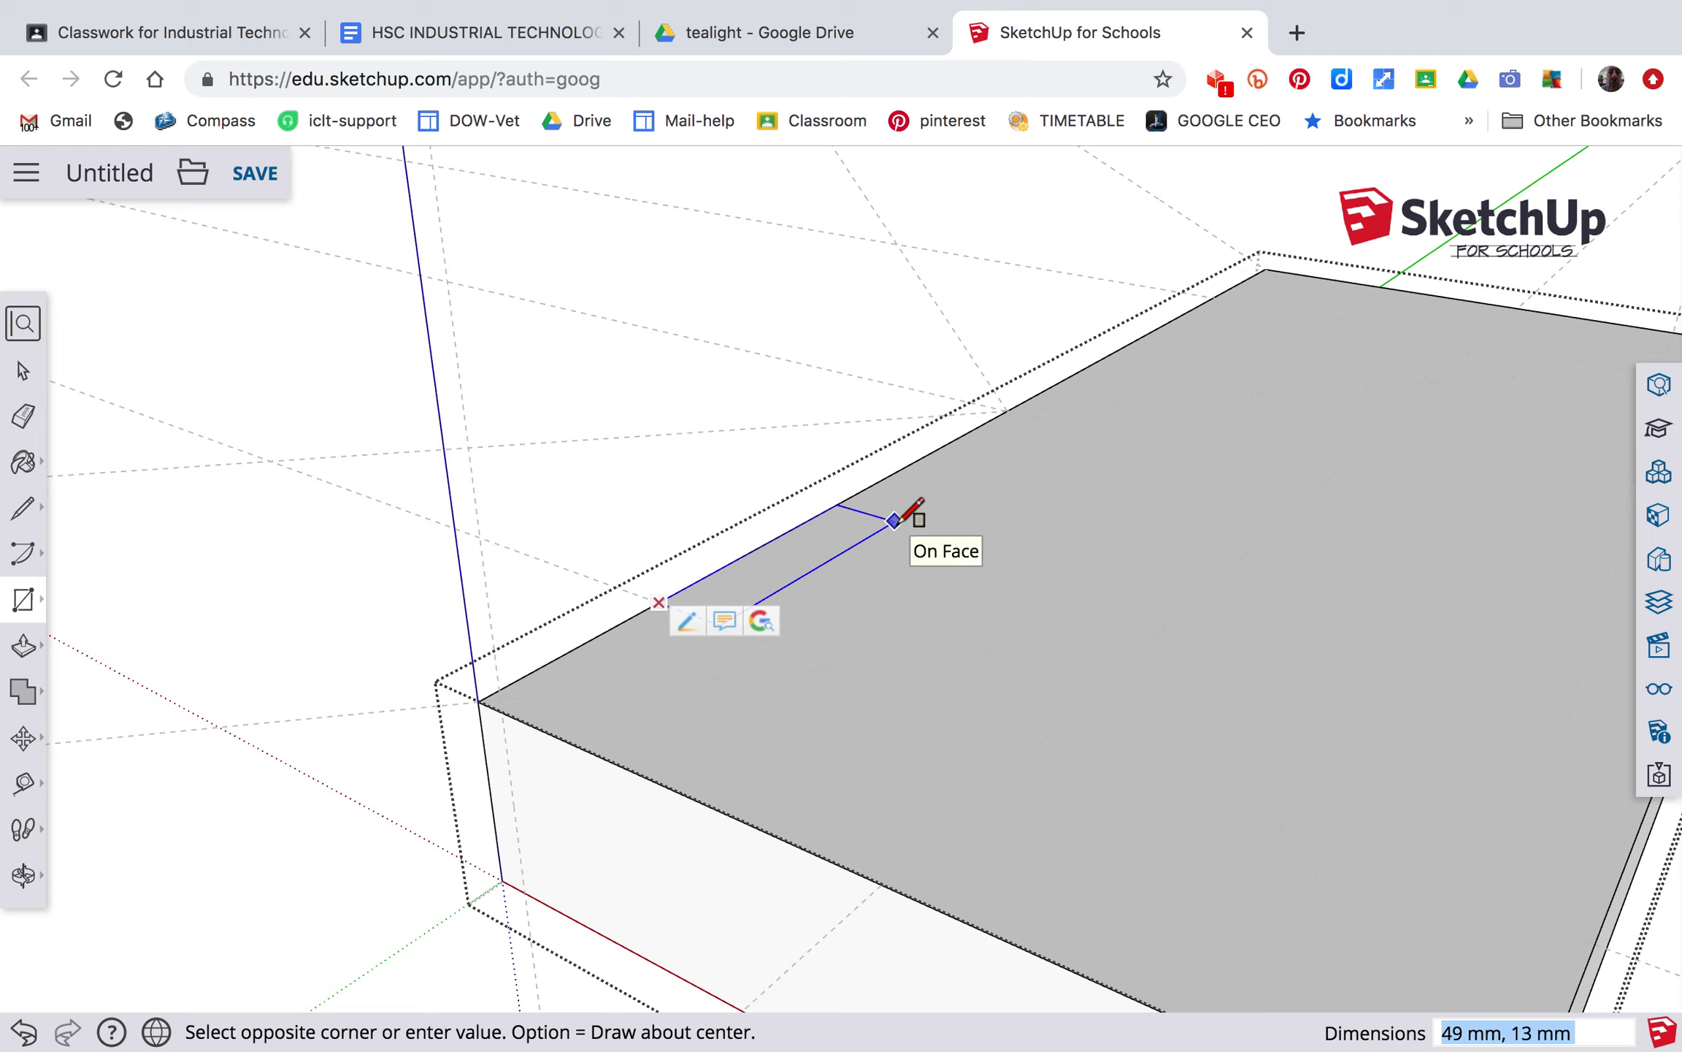
type("40,10")
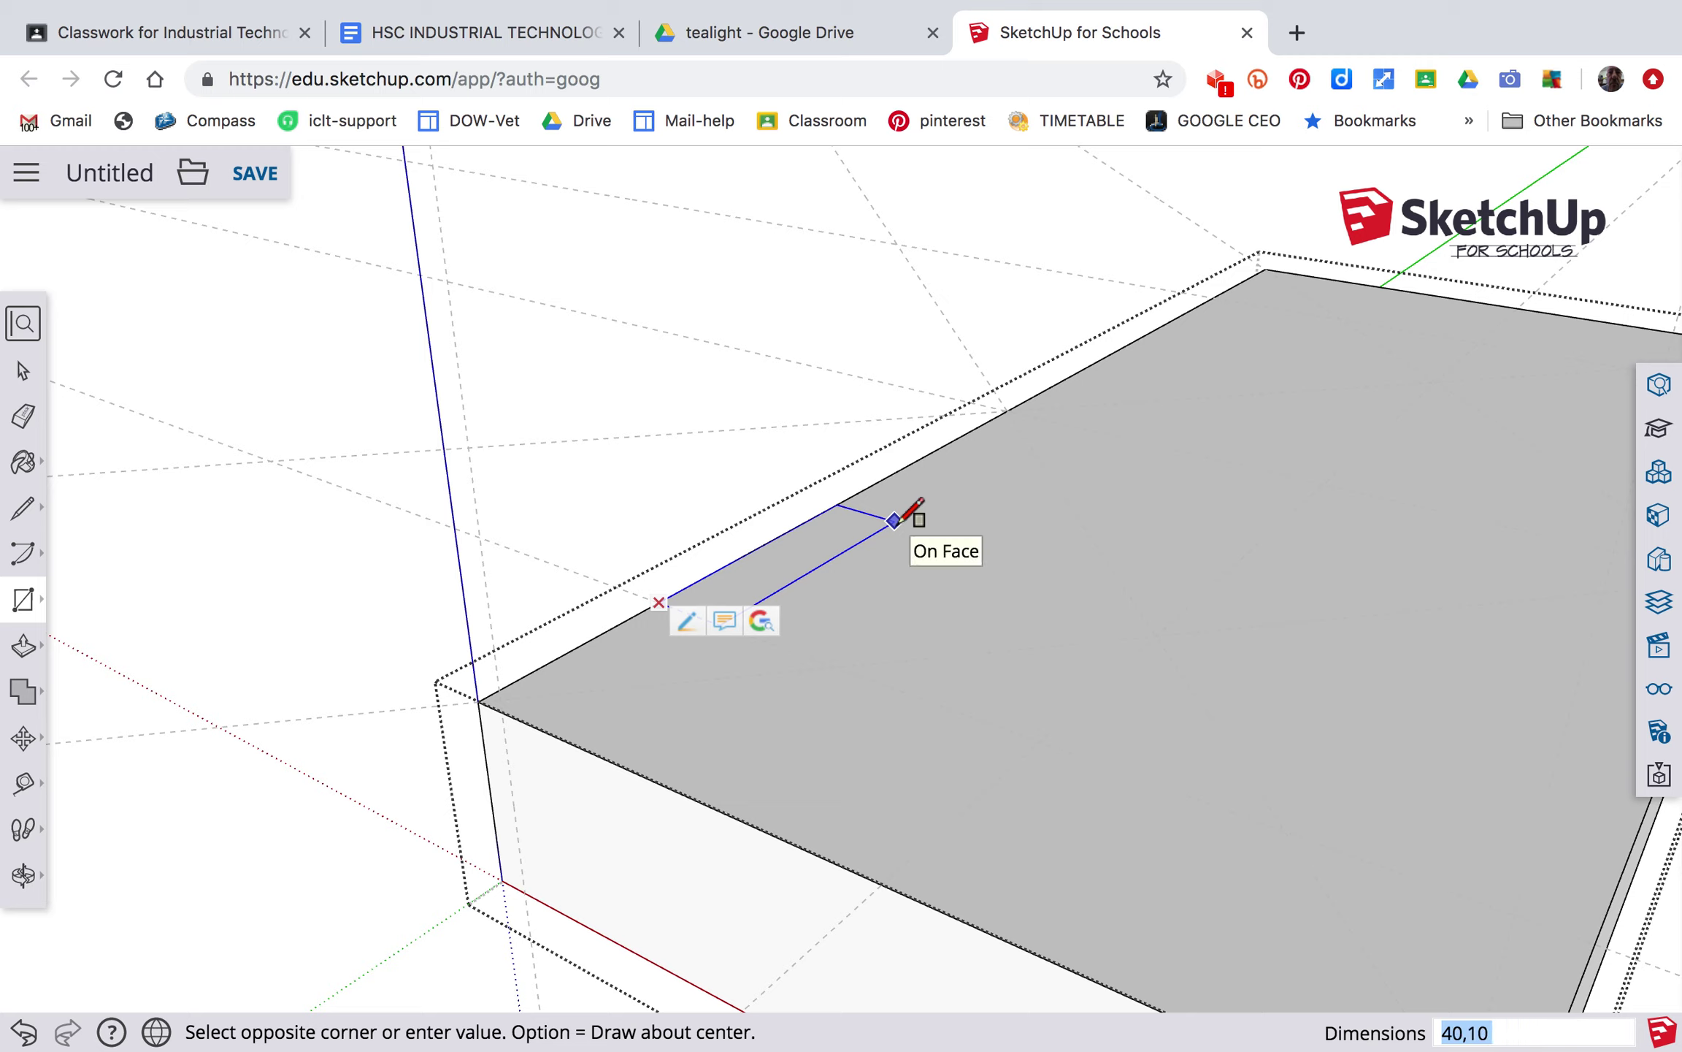
key("Return")
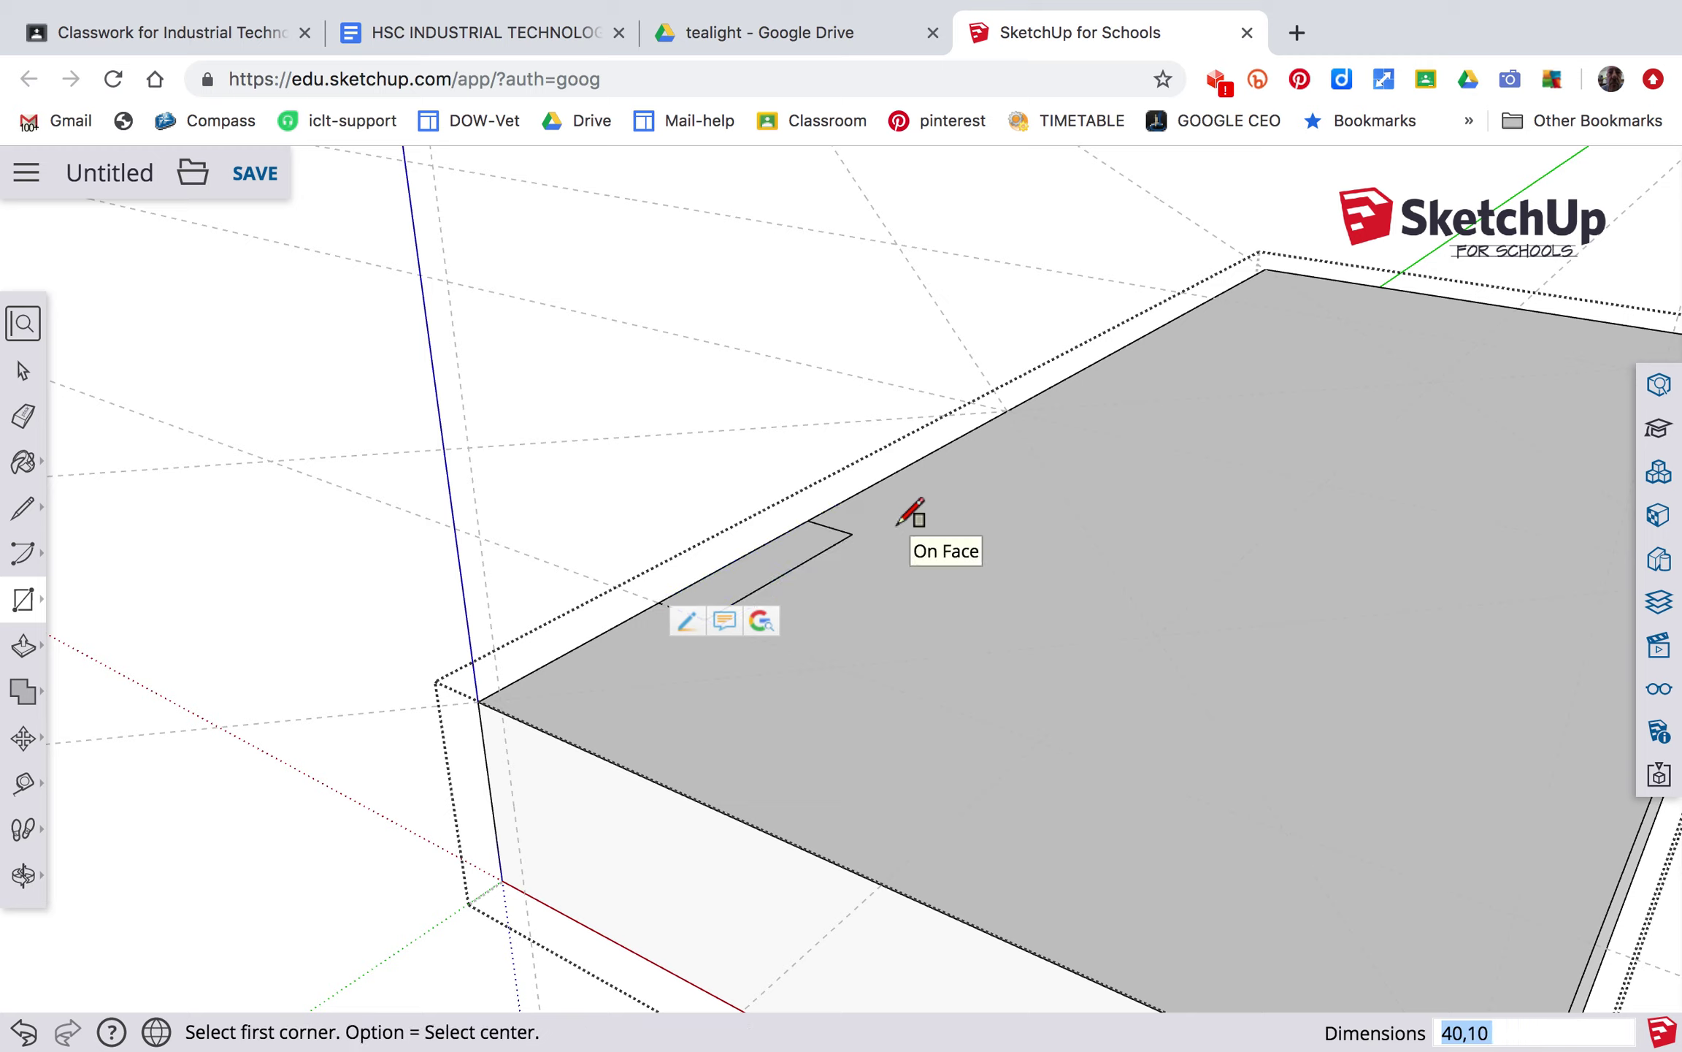
left_click(1225, 301)
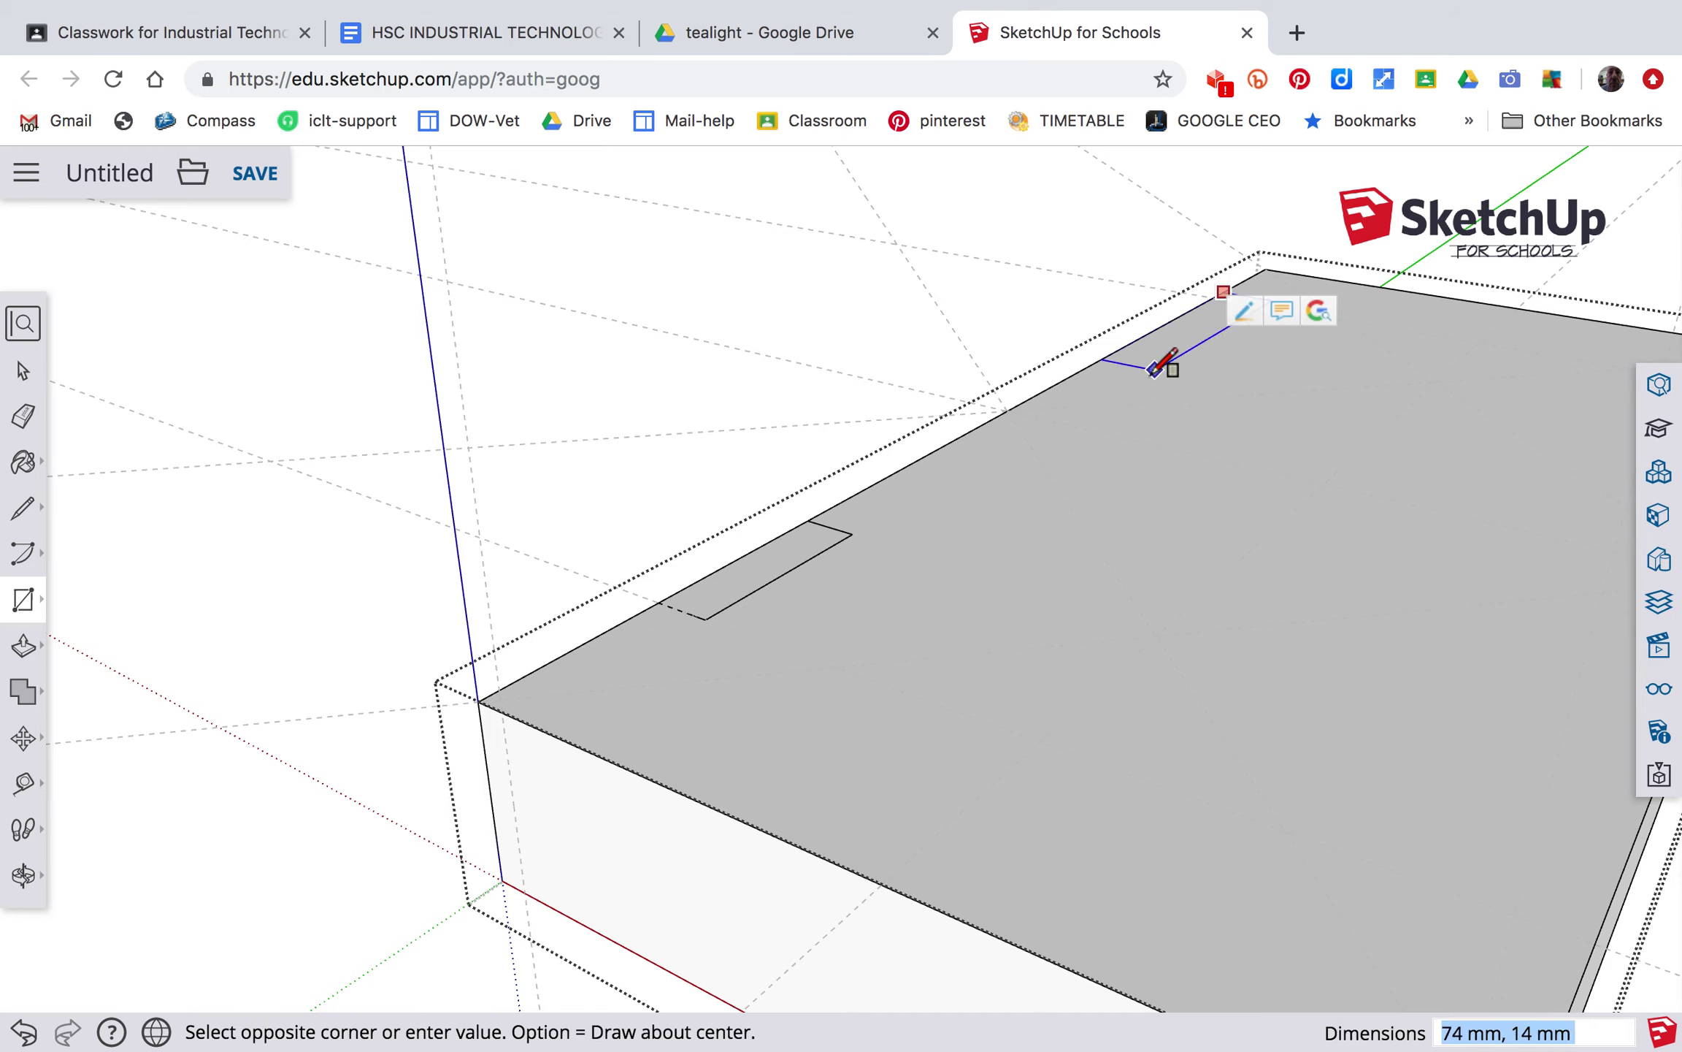
type("40,10")
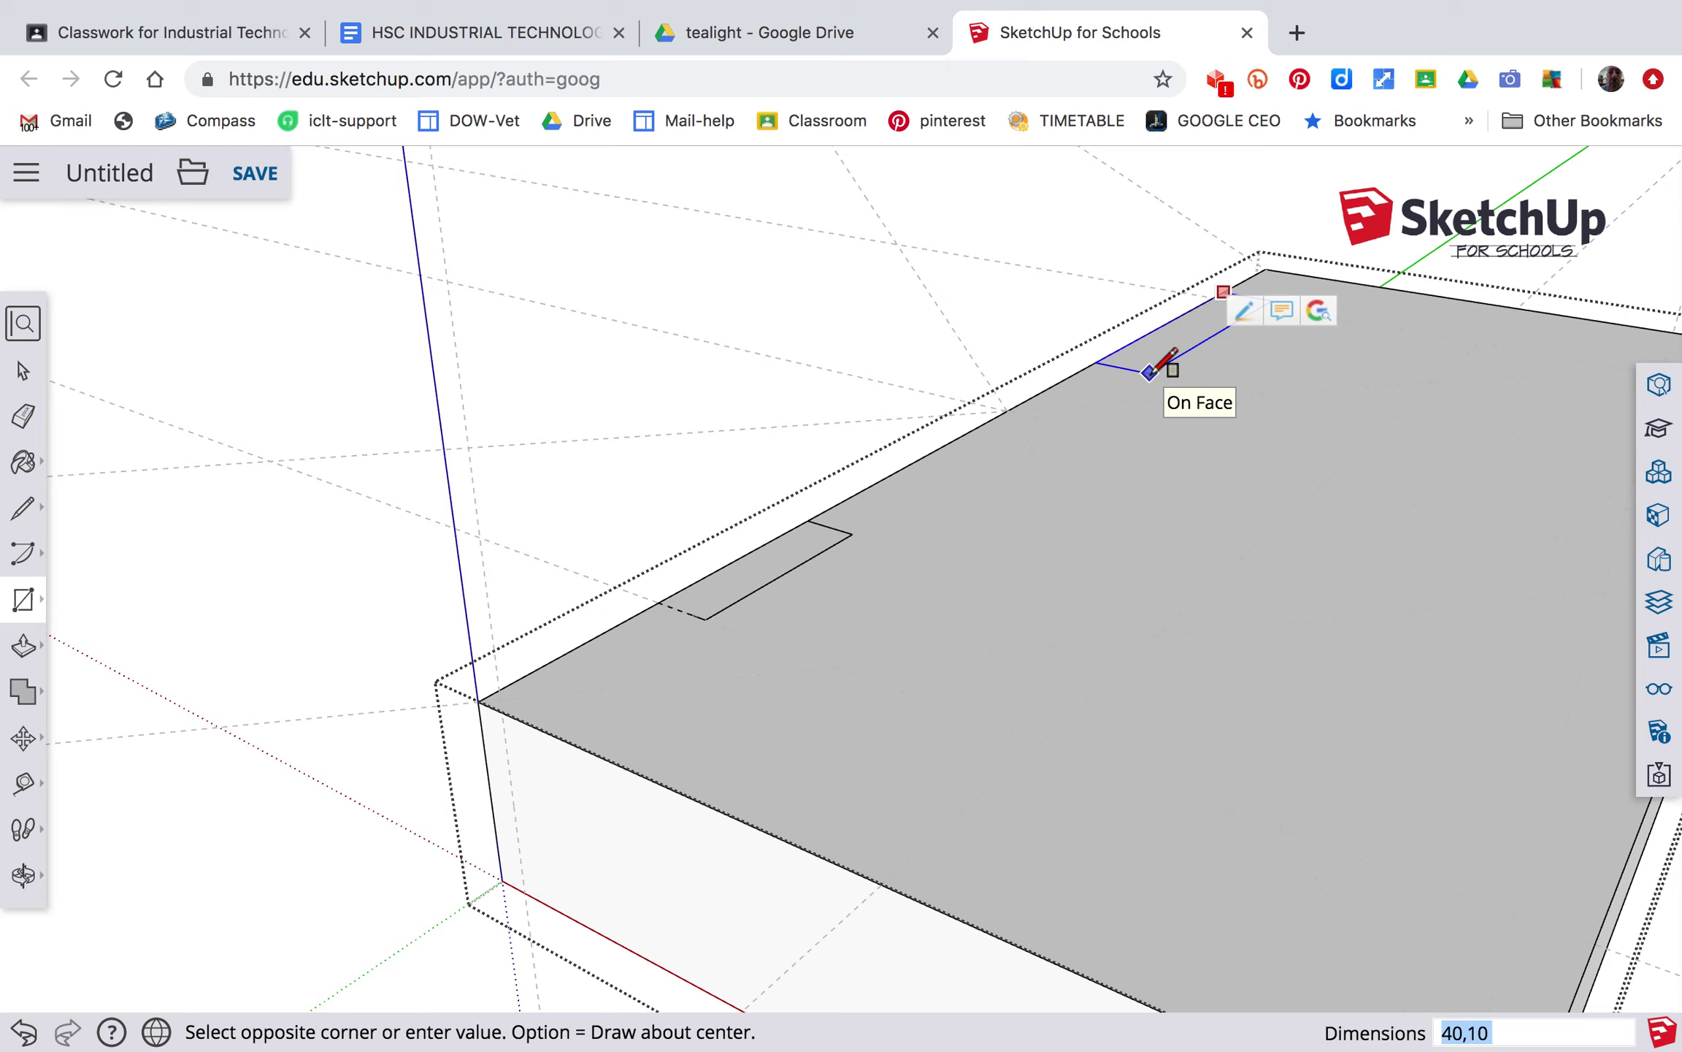
key("Return")
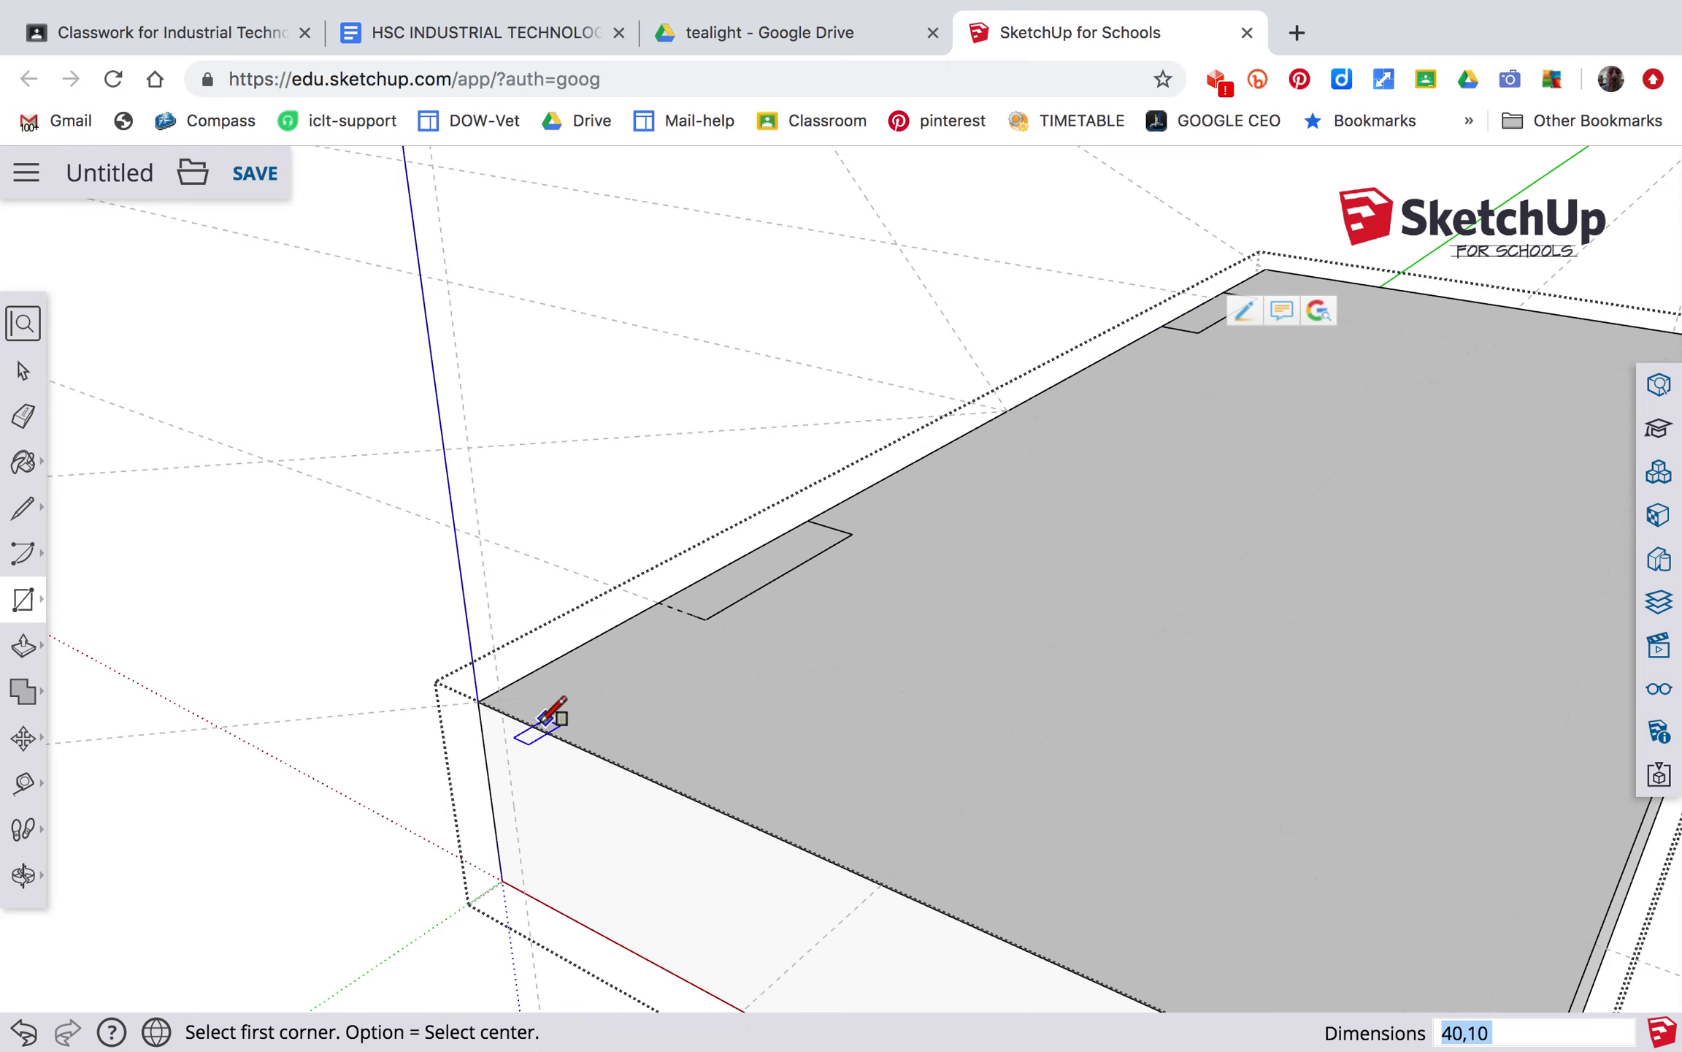
Draw the remaining two 40 by 10 mm rectangles on the front edge and far-right corner.
scroll(510, 606, "down", 5)
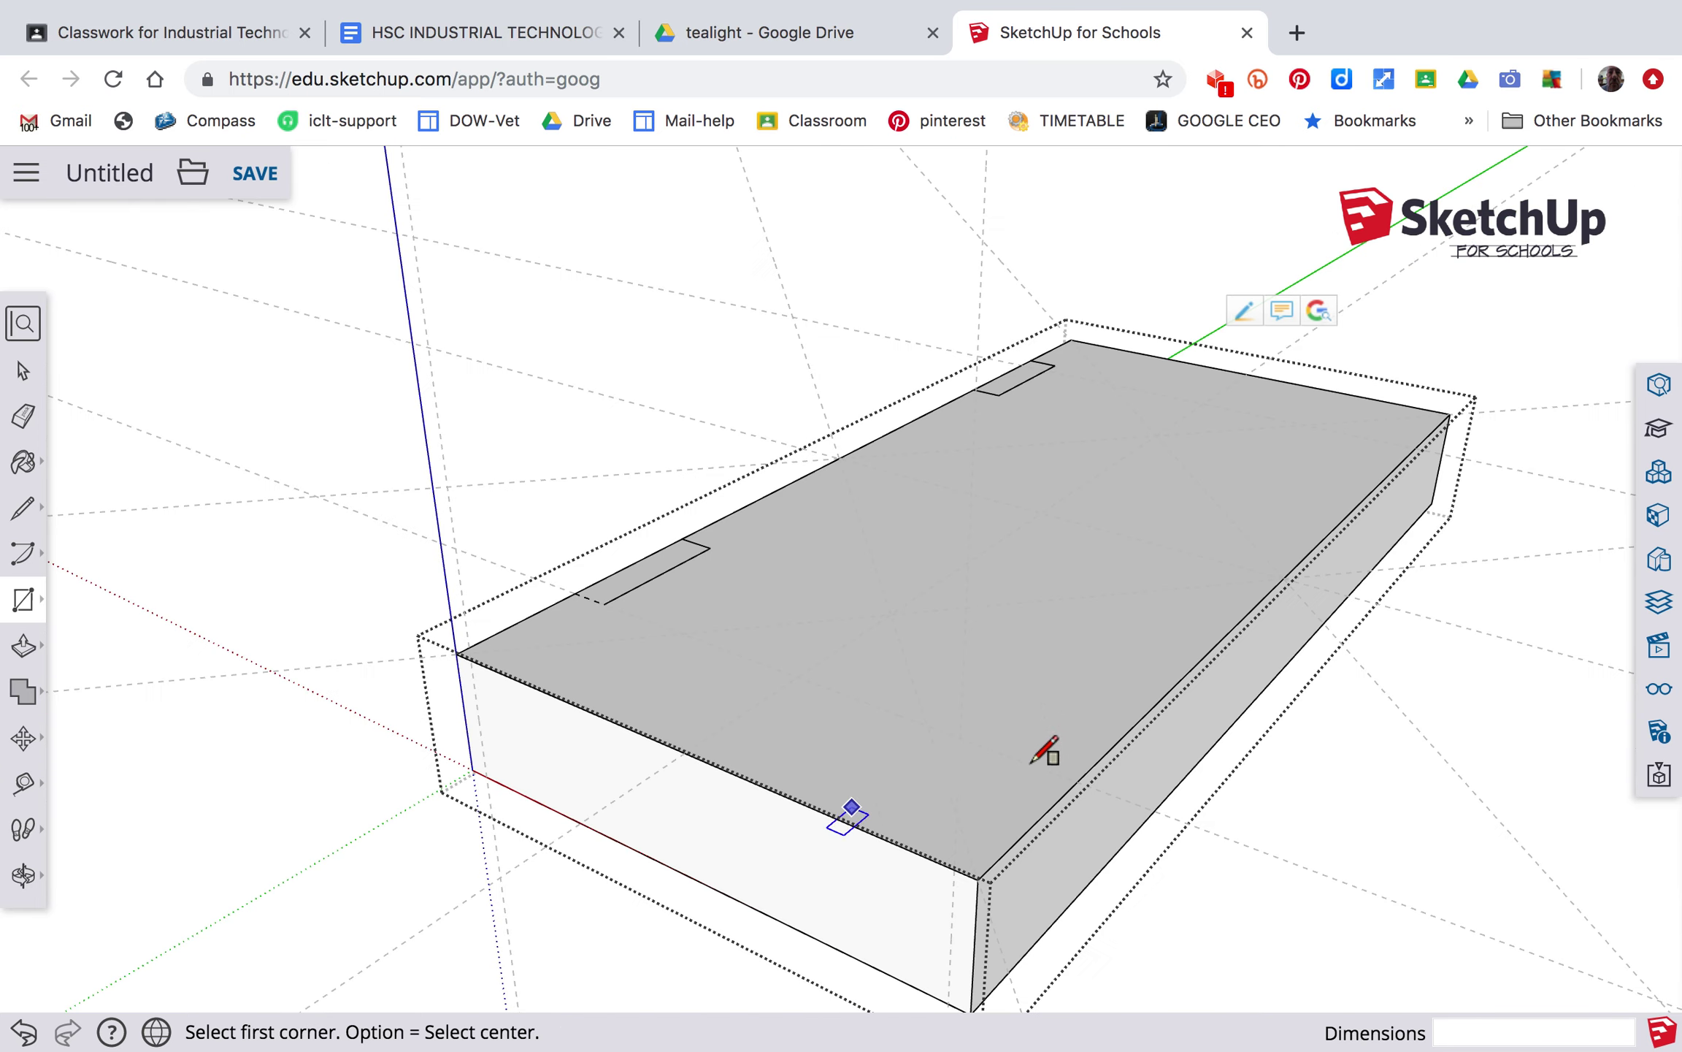
scroll(1084, 785, "down", 2)
scroll(1084, 778, "up", 4)
scroll(1073, 783, "up", 3)
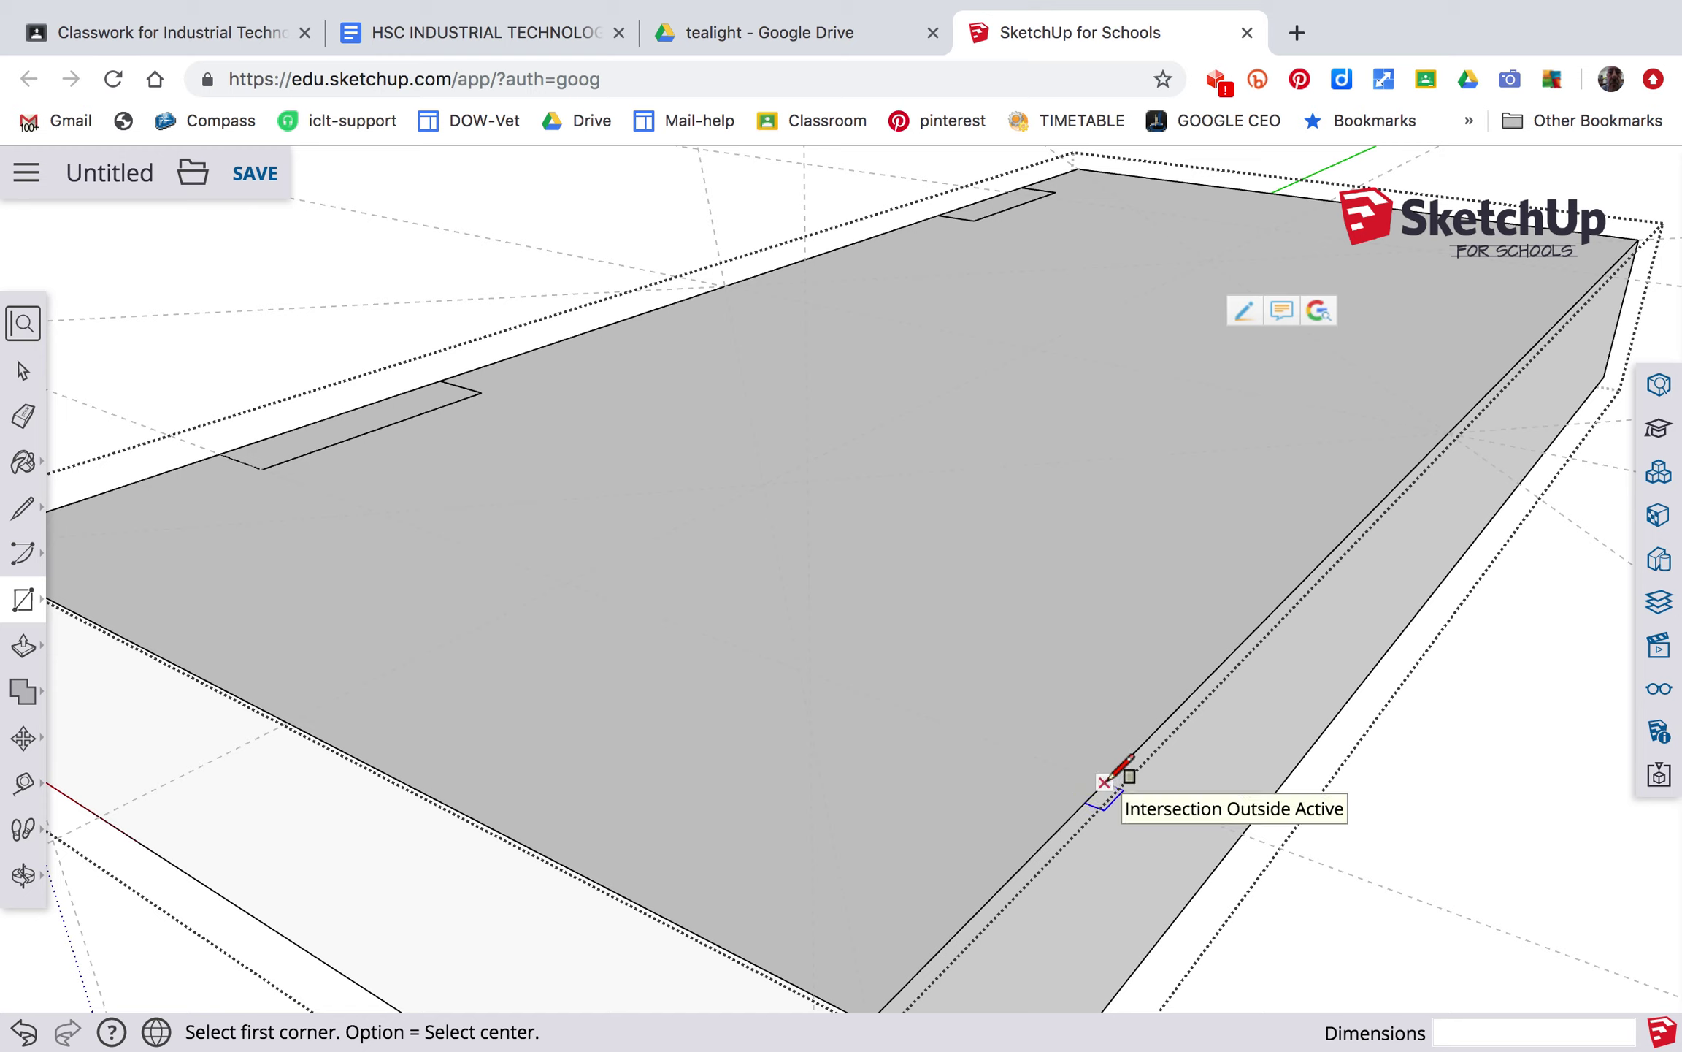
left_click(1104, 782)
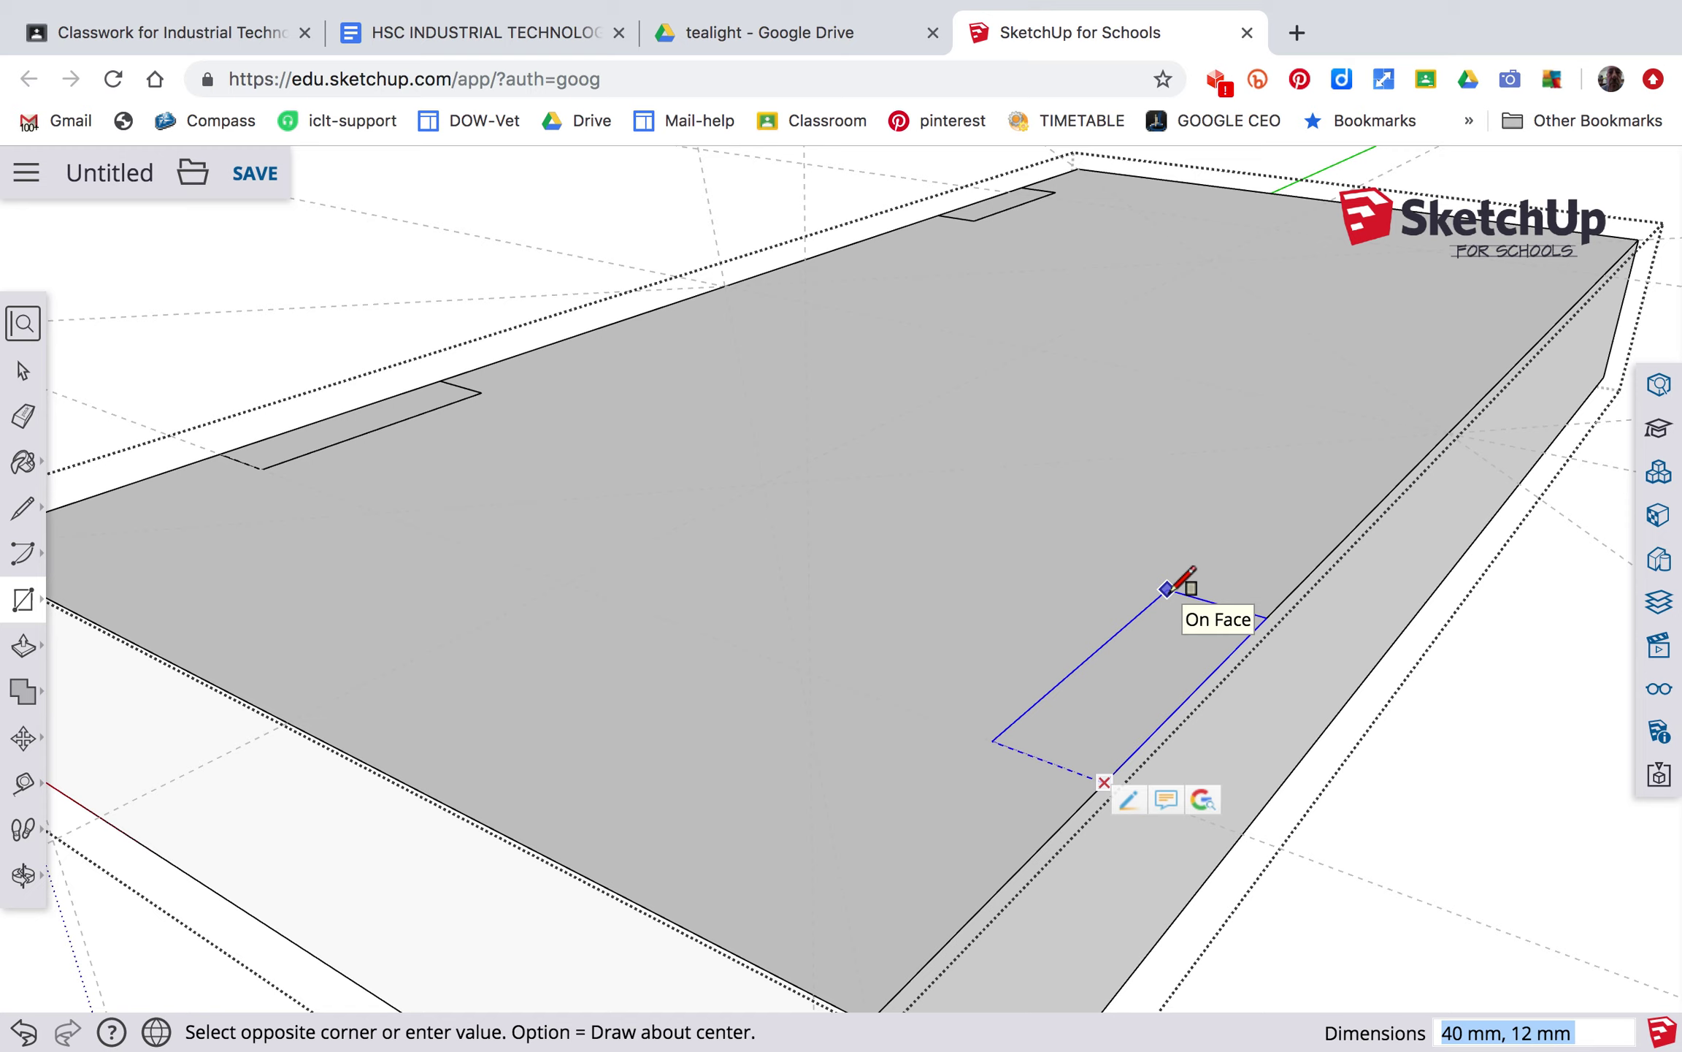
type("40,10")
key("Return")
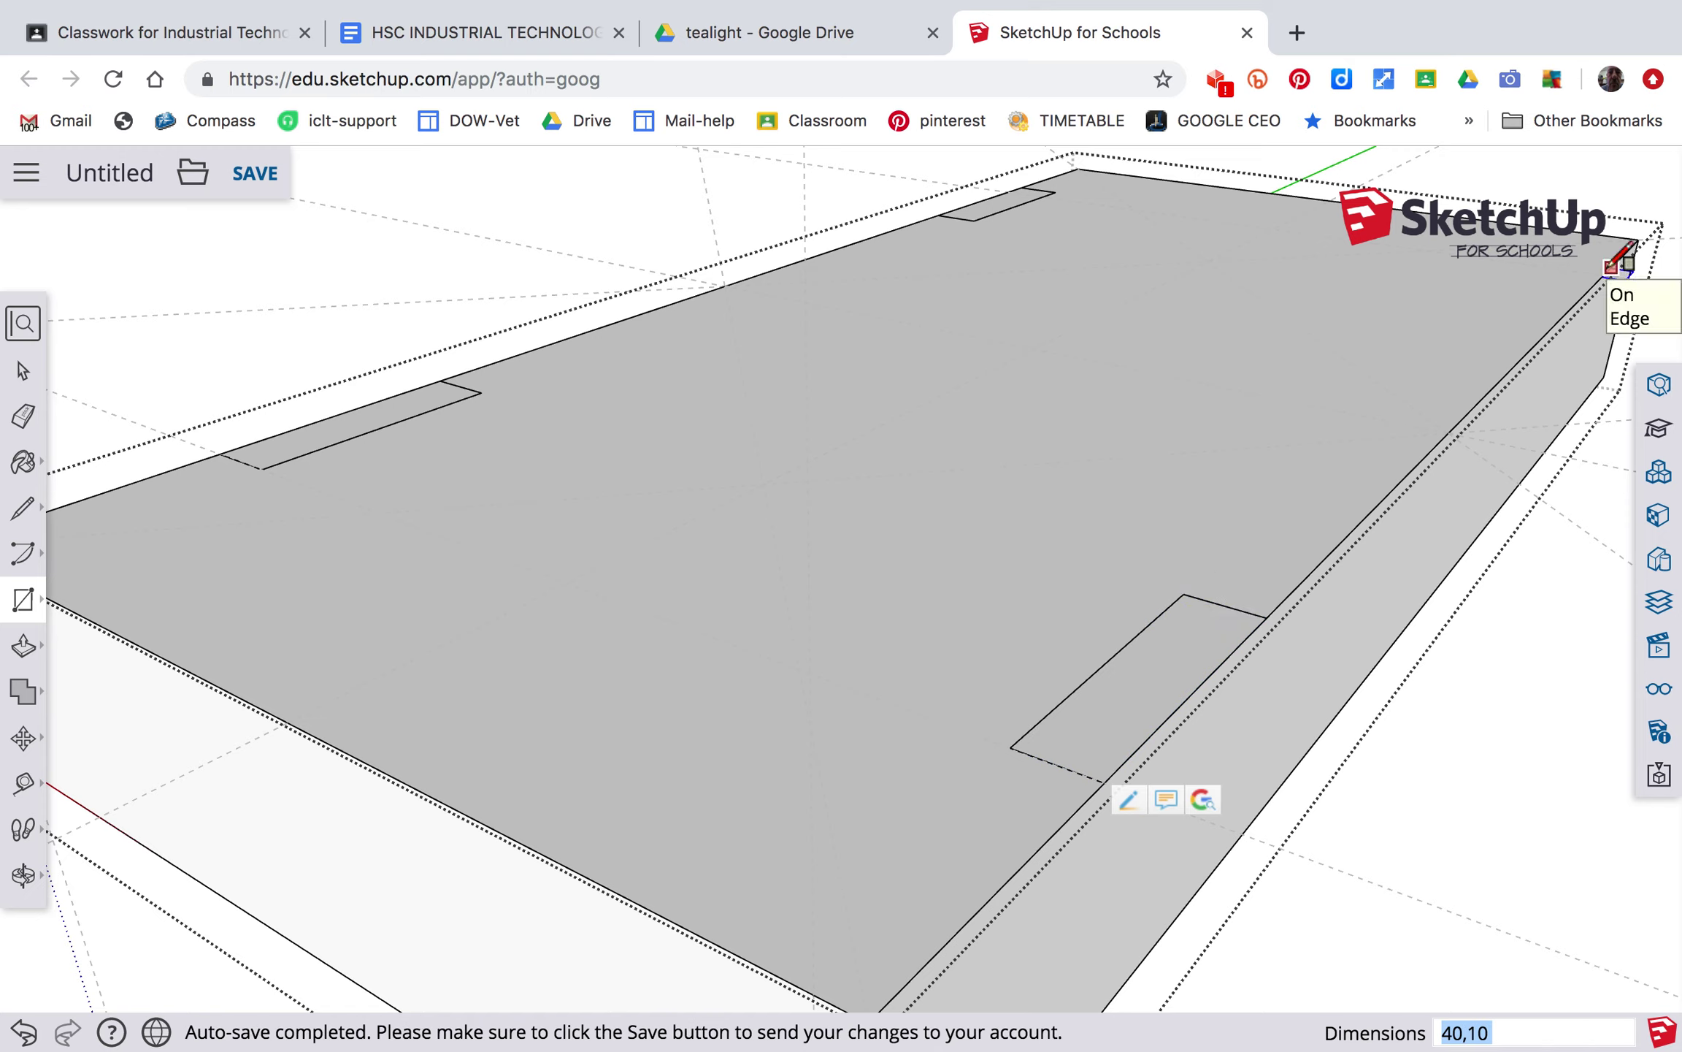
scroll(559, 321, "up", 3)
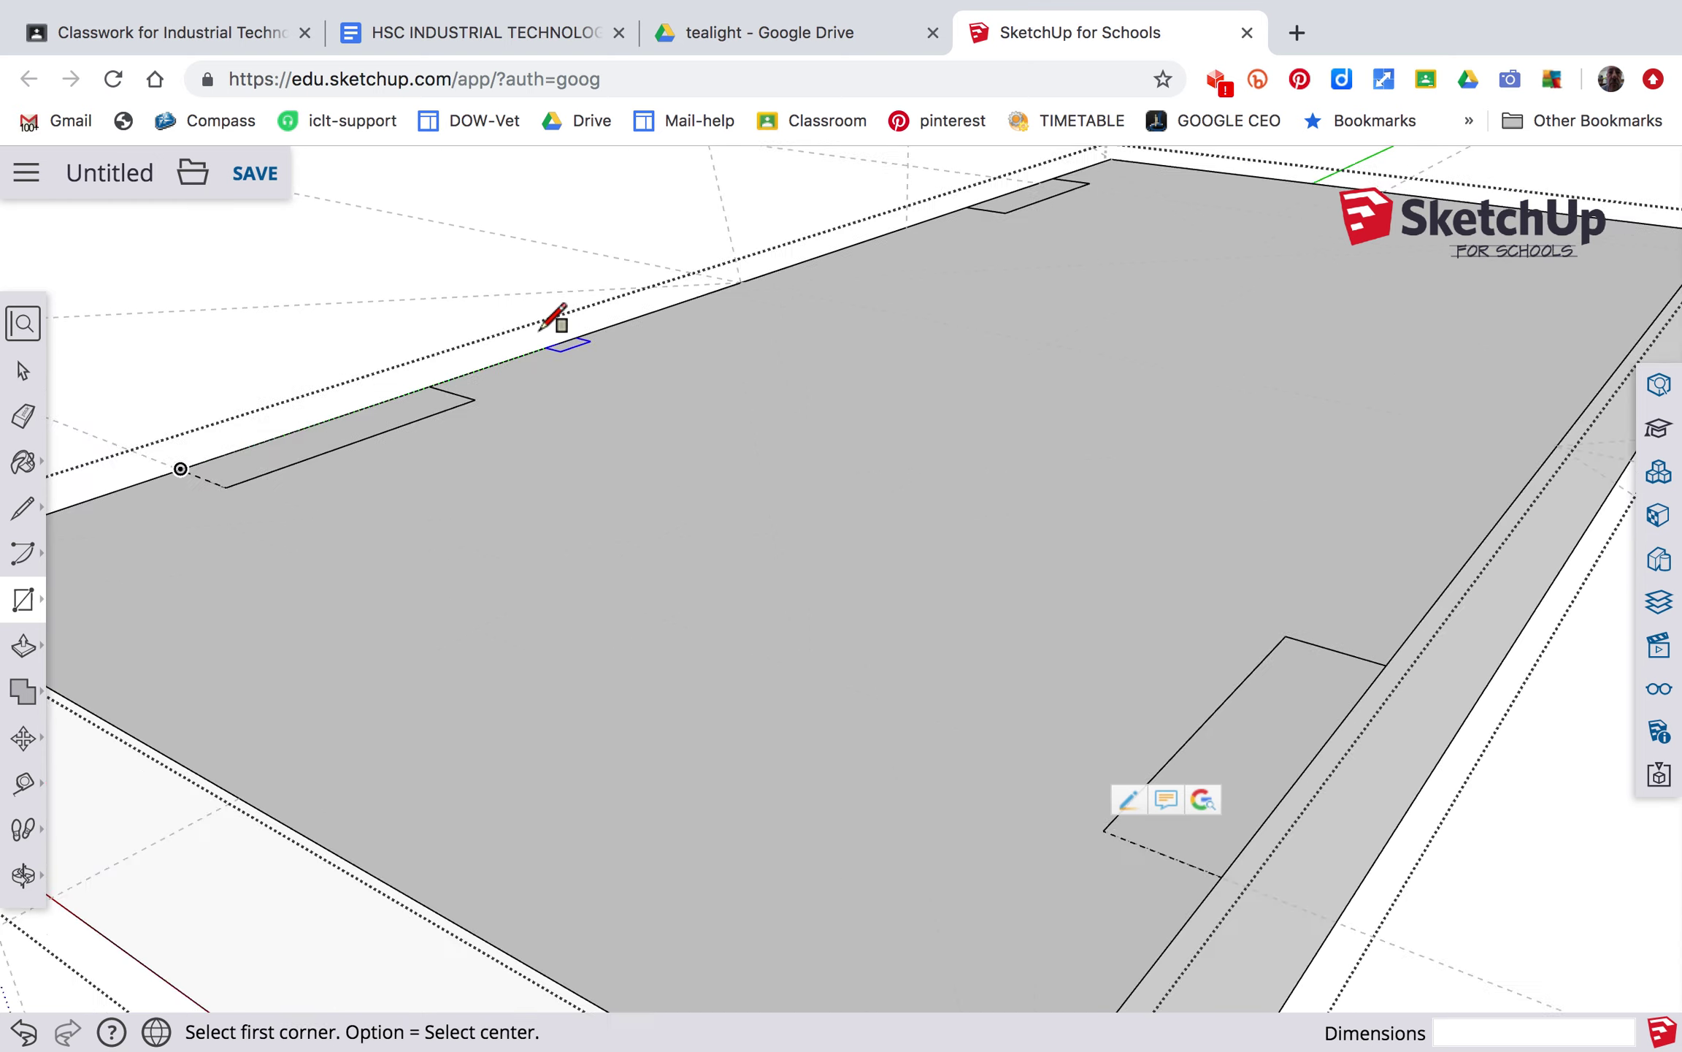
scroll(623, 338, "down", 5)
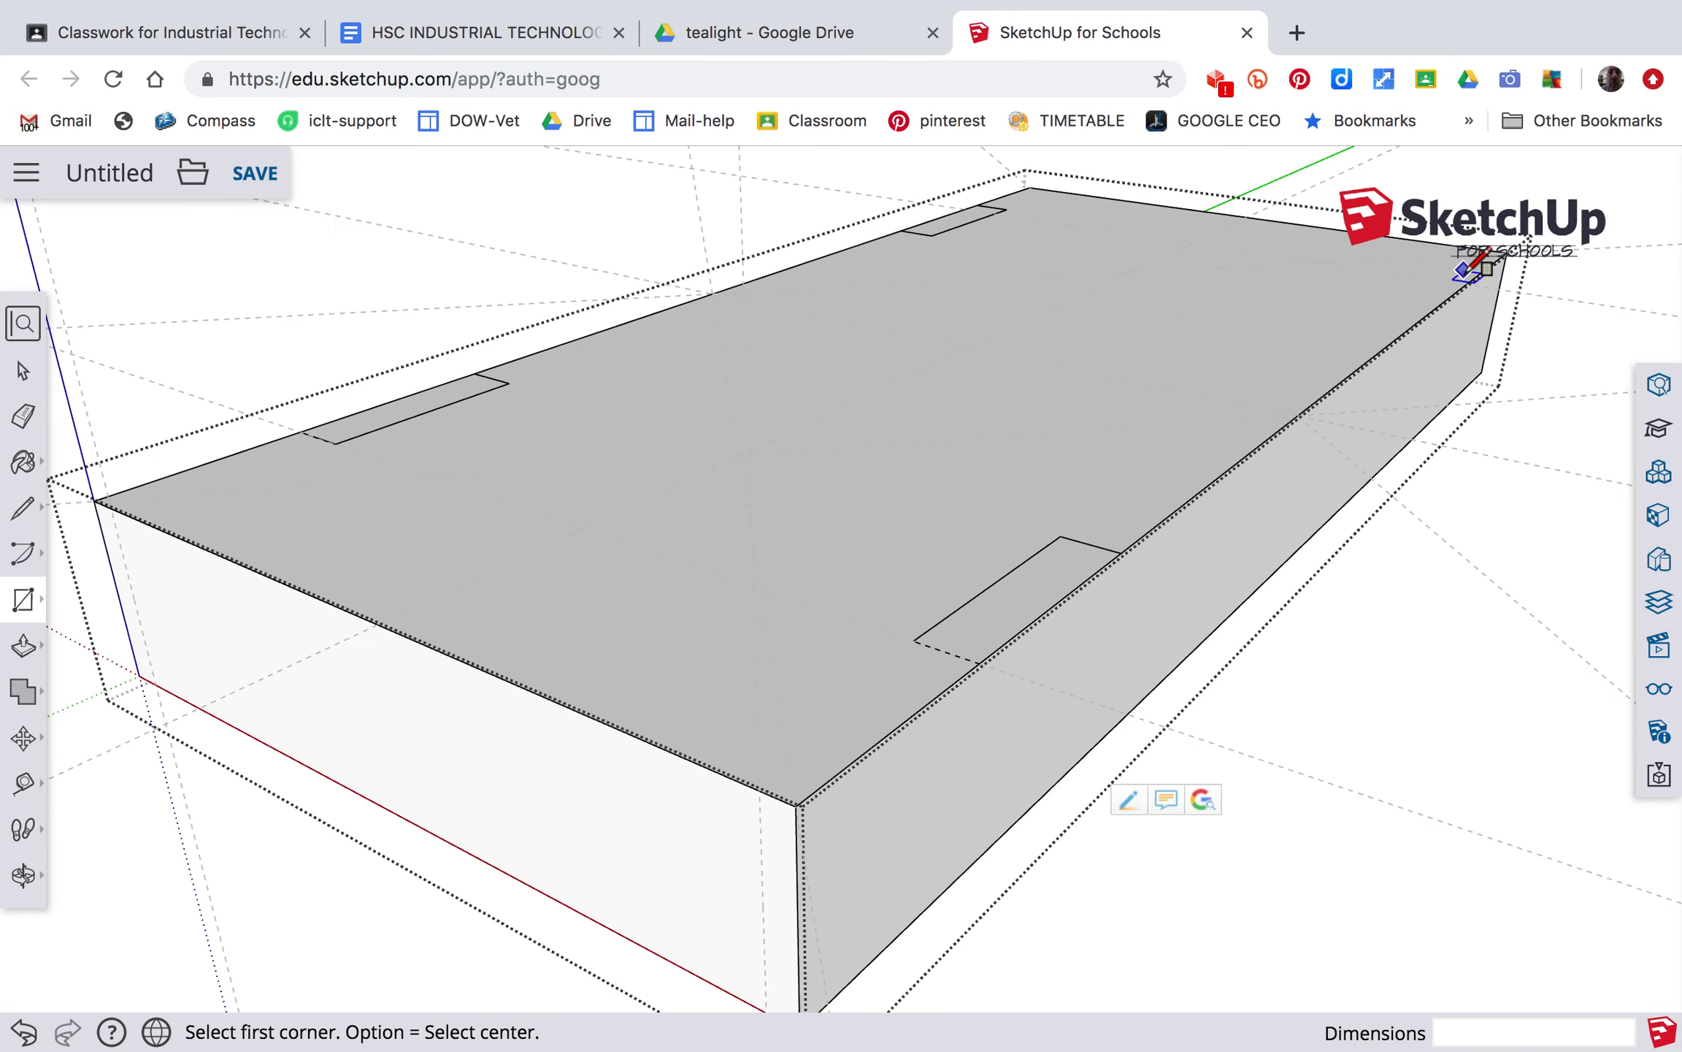
scroll(1473, 272, "up", 5)
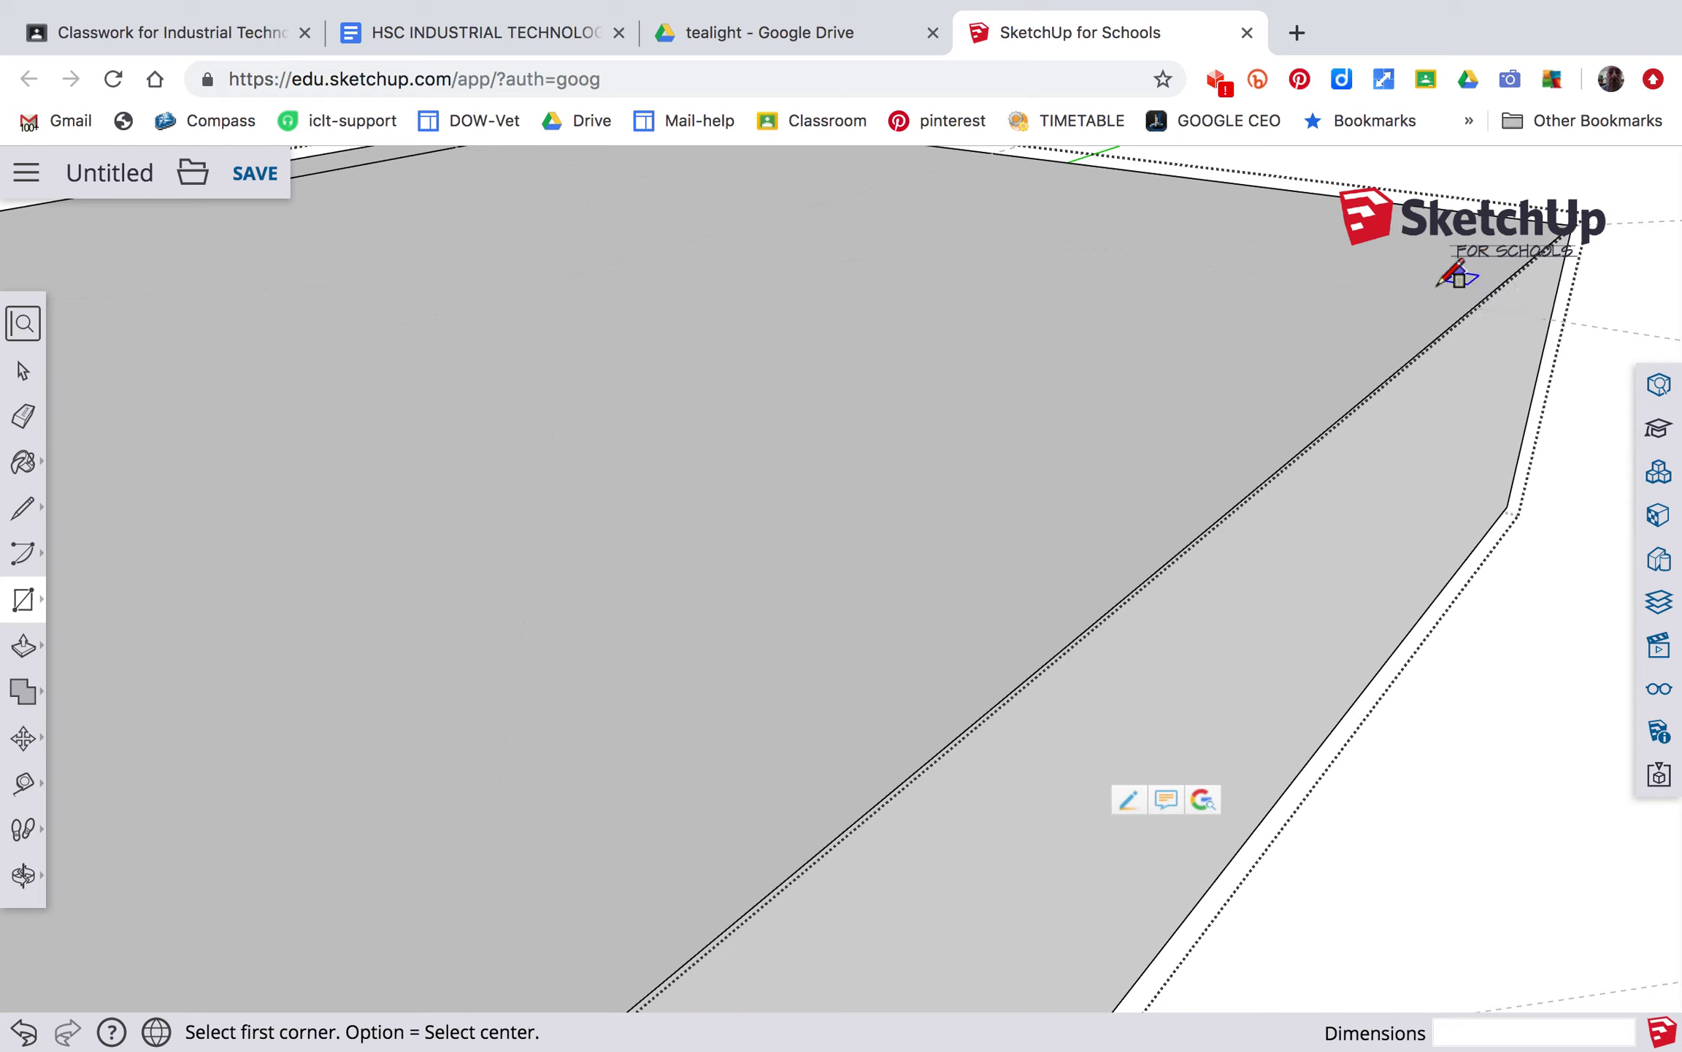
left_click(1474, 307)
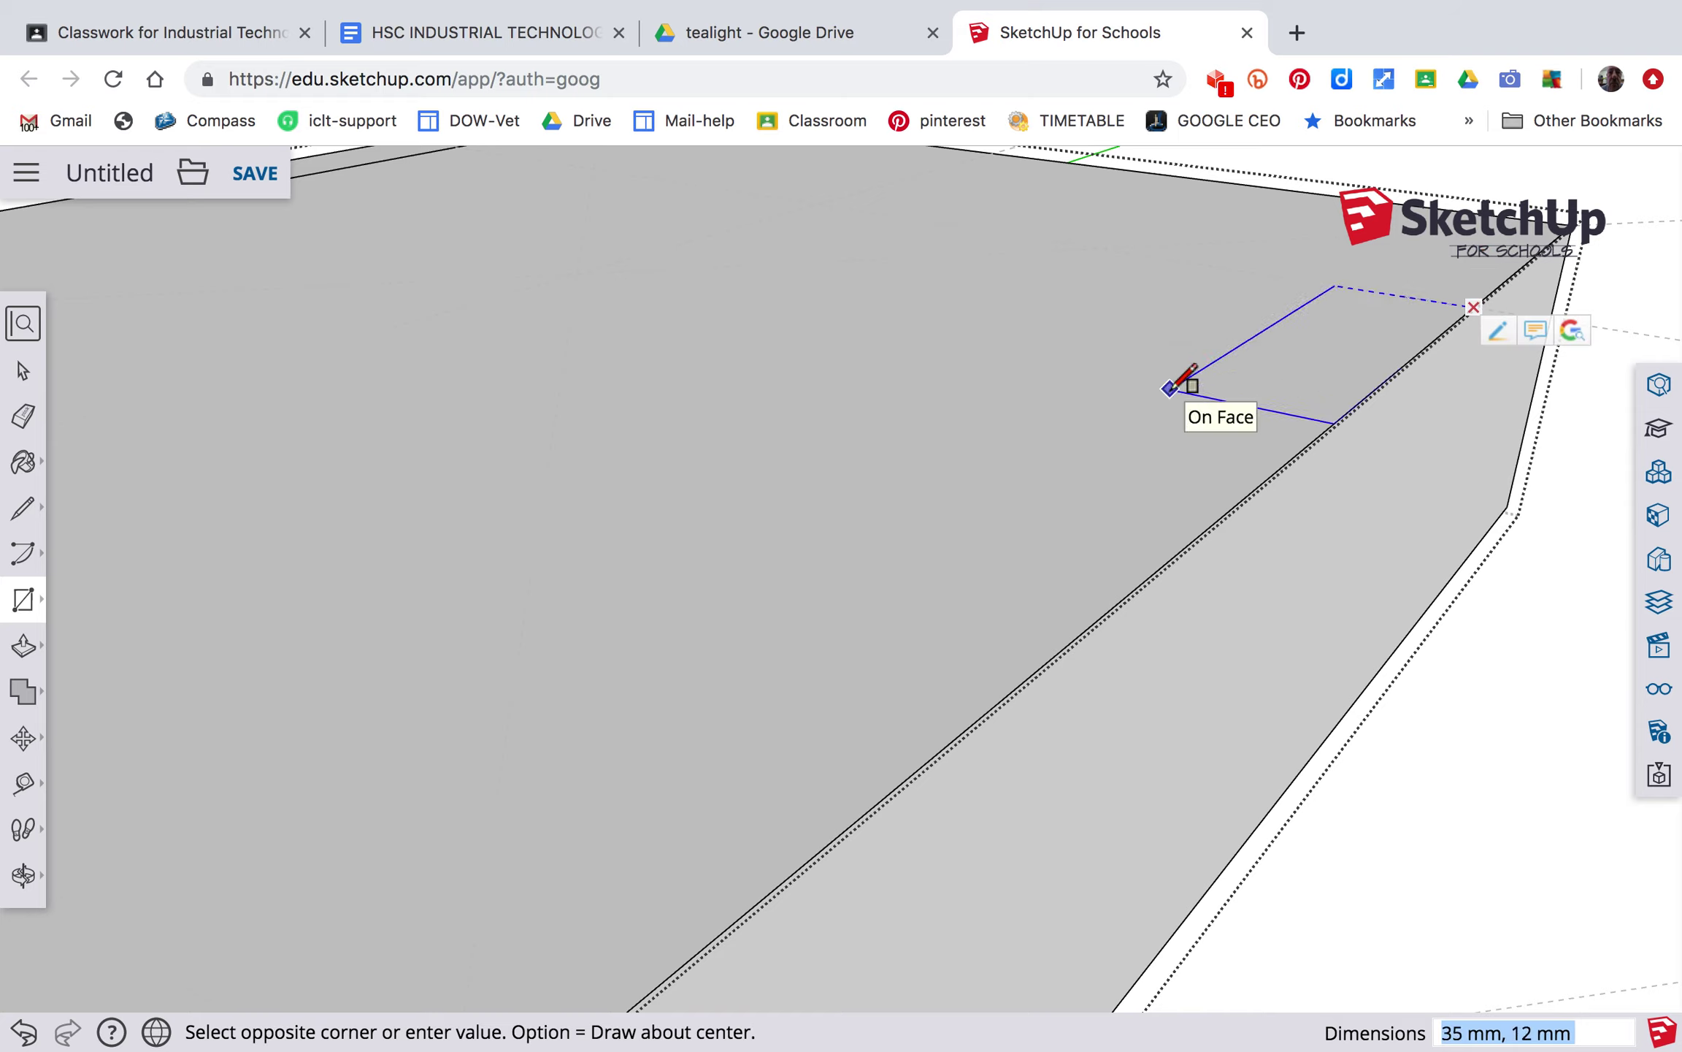
type("40,10")
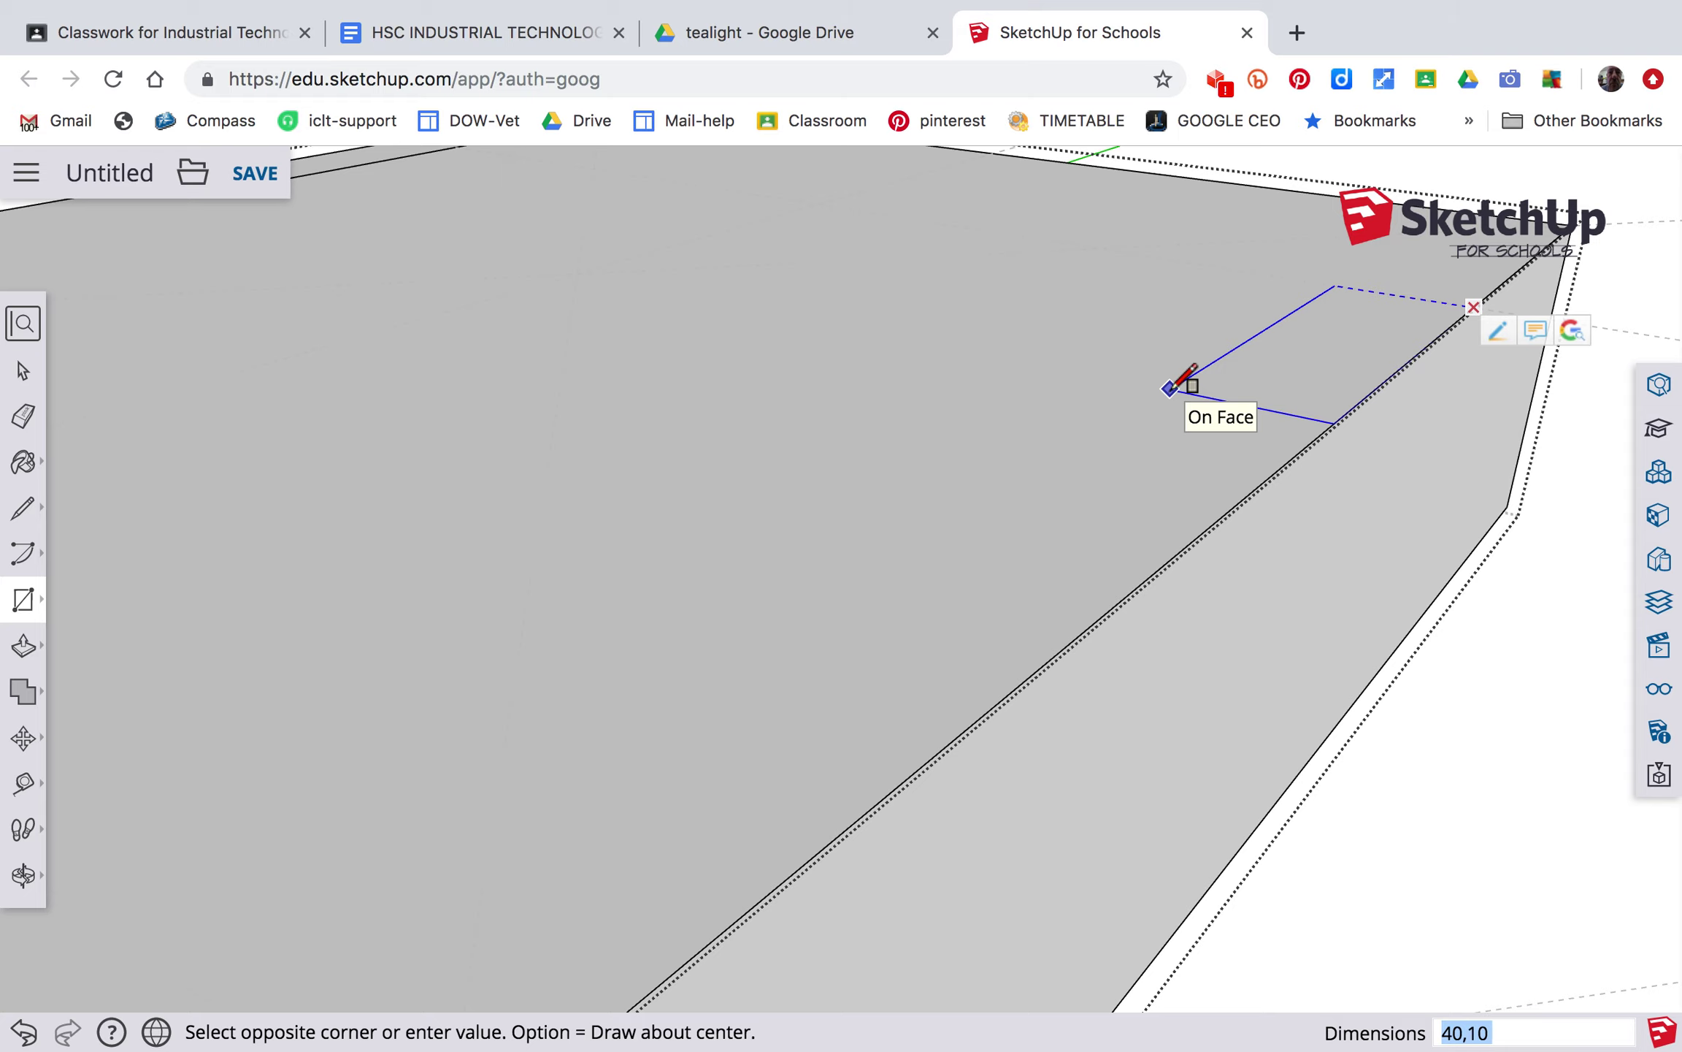
key("Return")
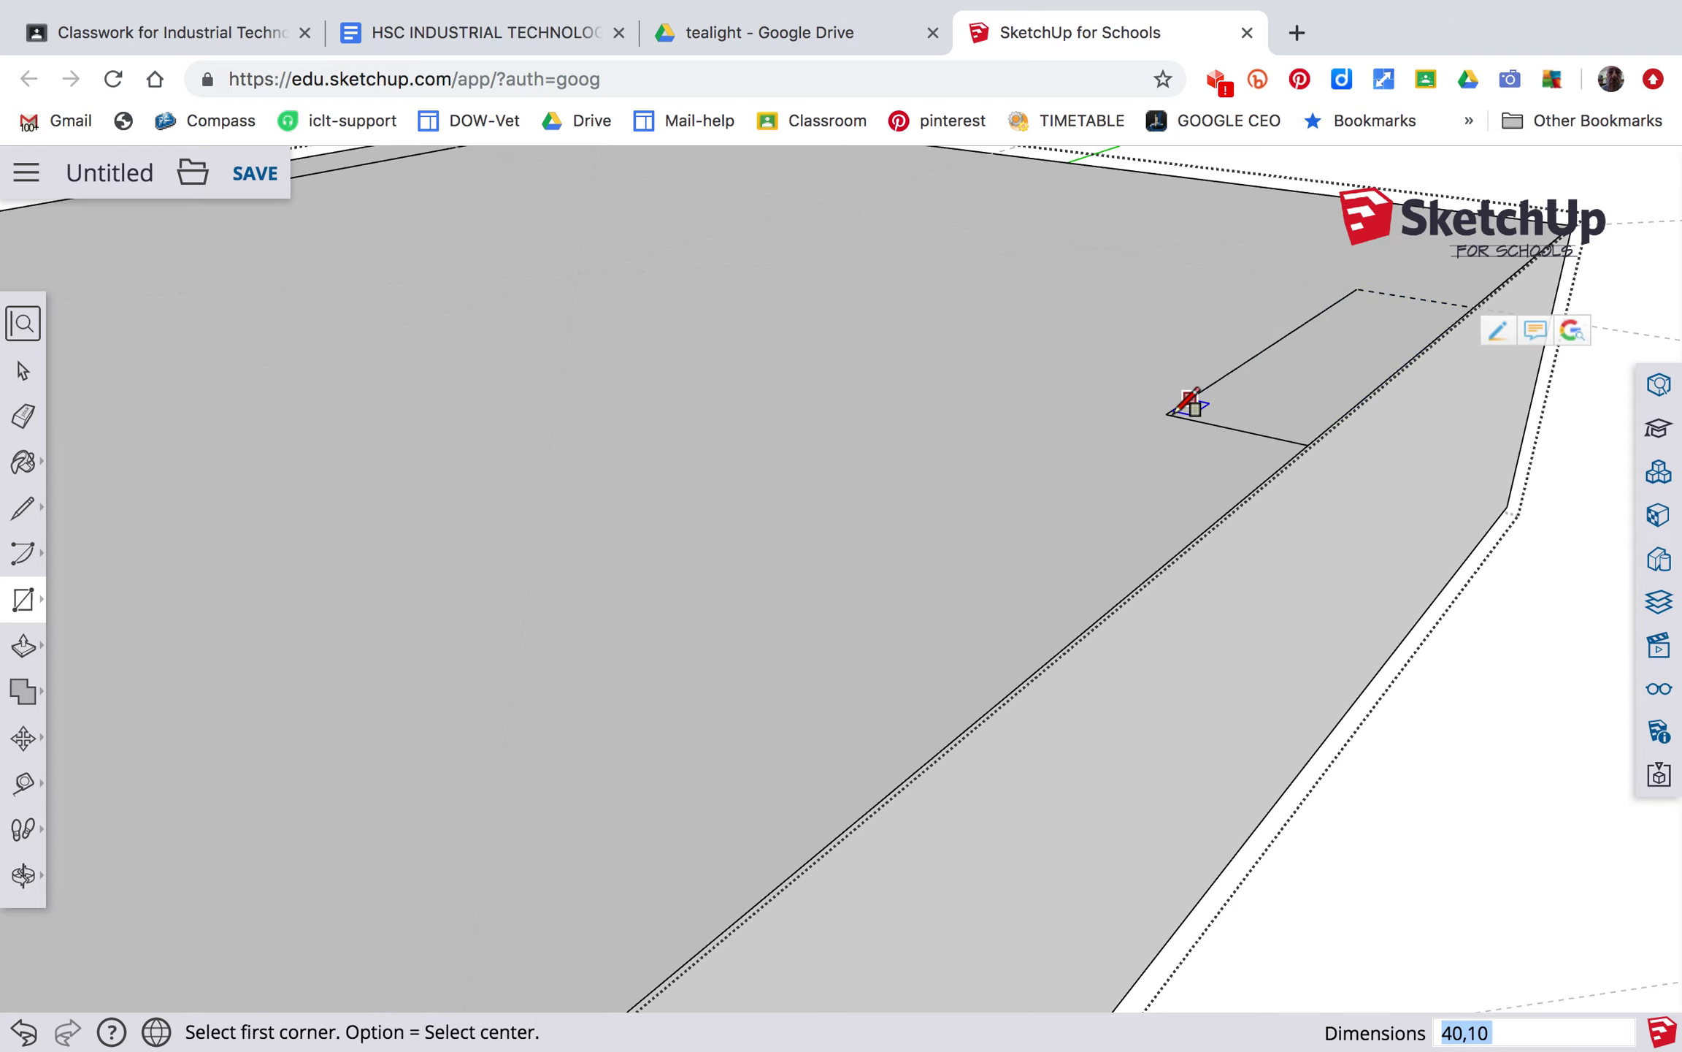
scroll(1168, 413, "down", 5)
scroll(1169, 412, "down", 5)
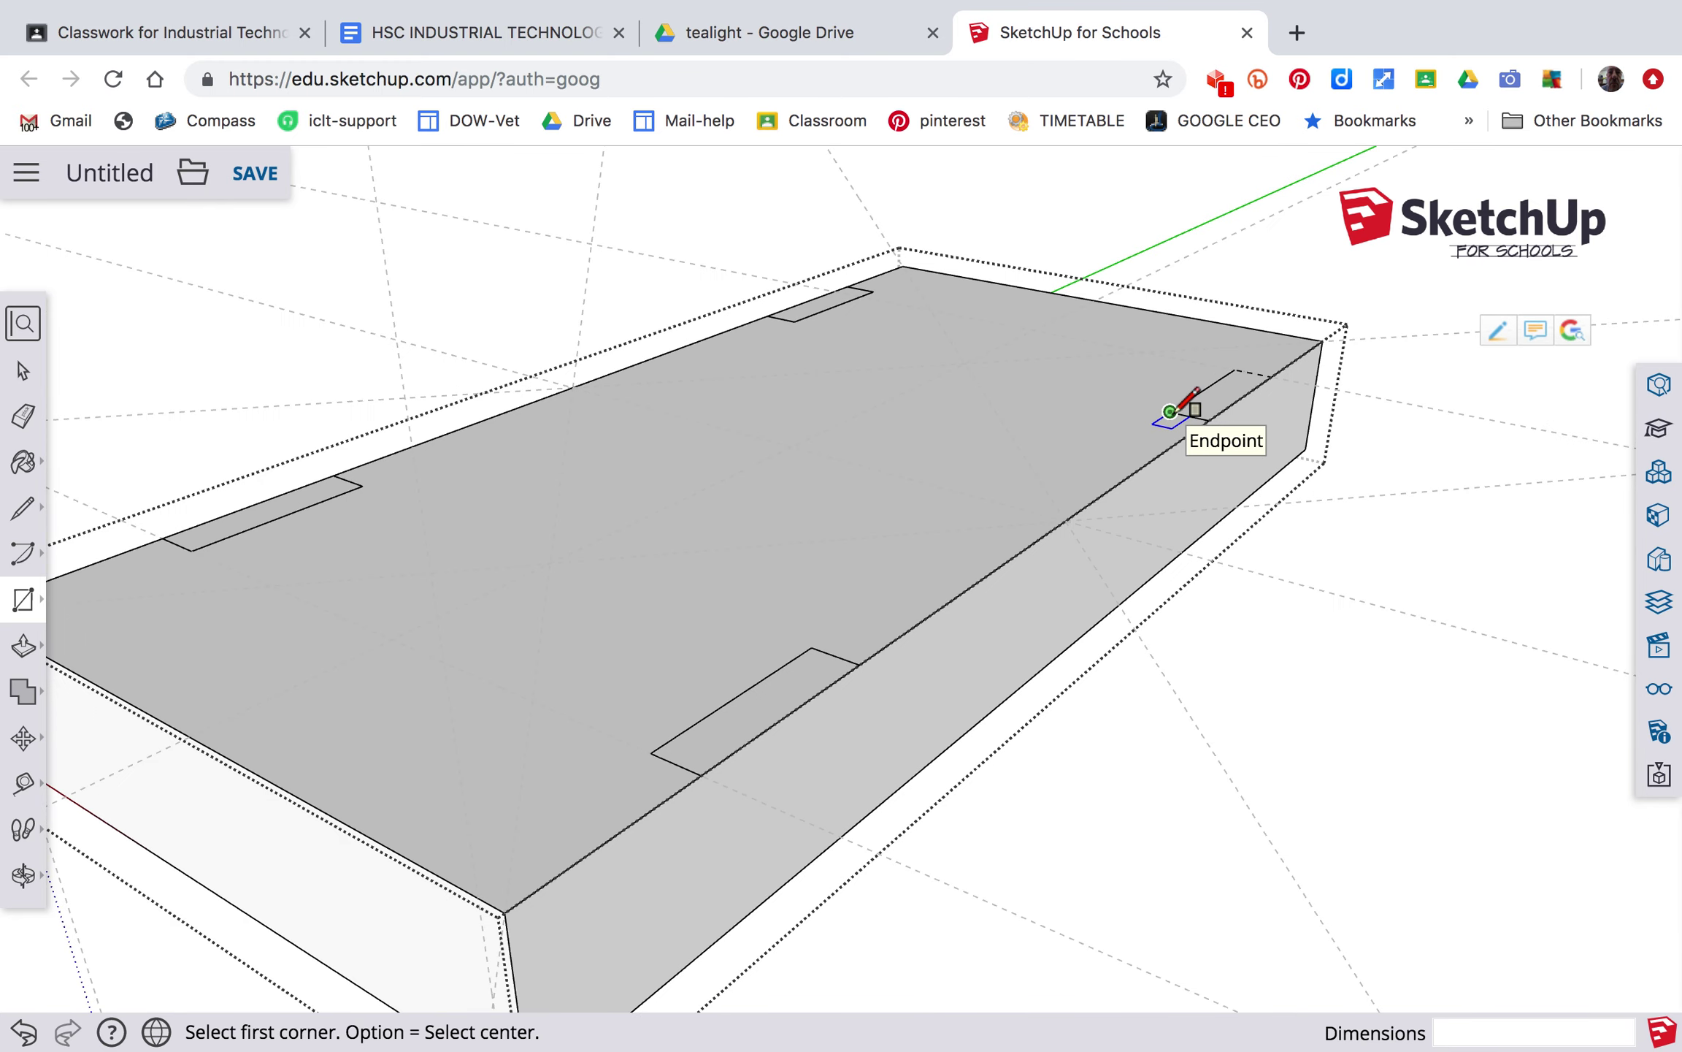
Push all four rectangles 32 mm down through the block, then check the notches from a low side view.
key("p")
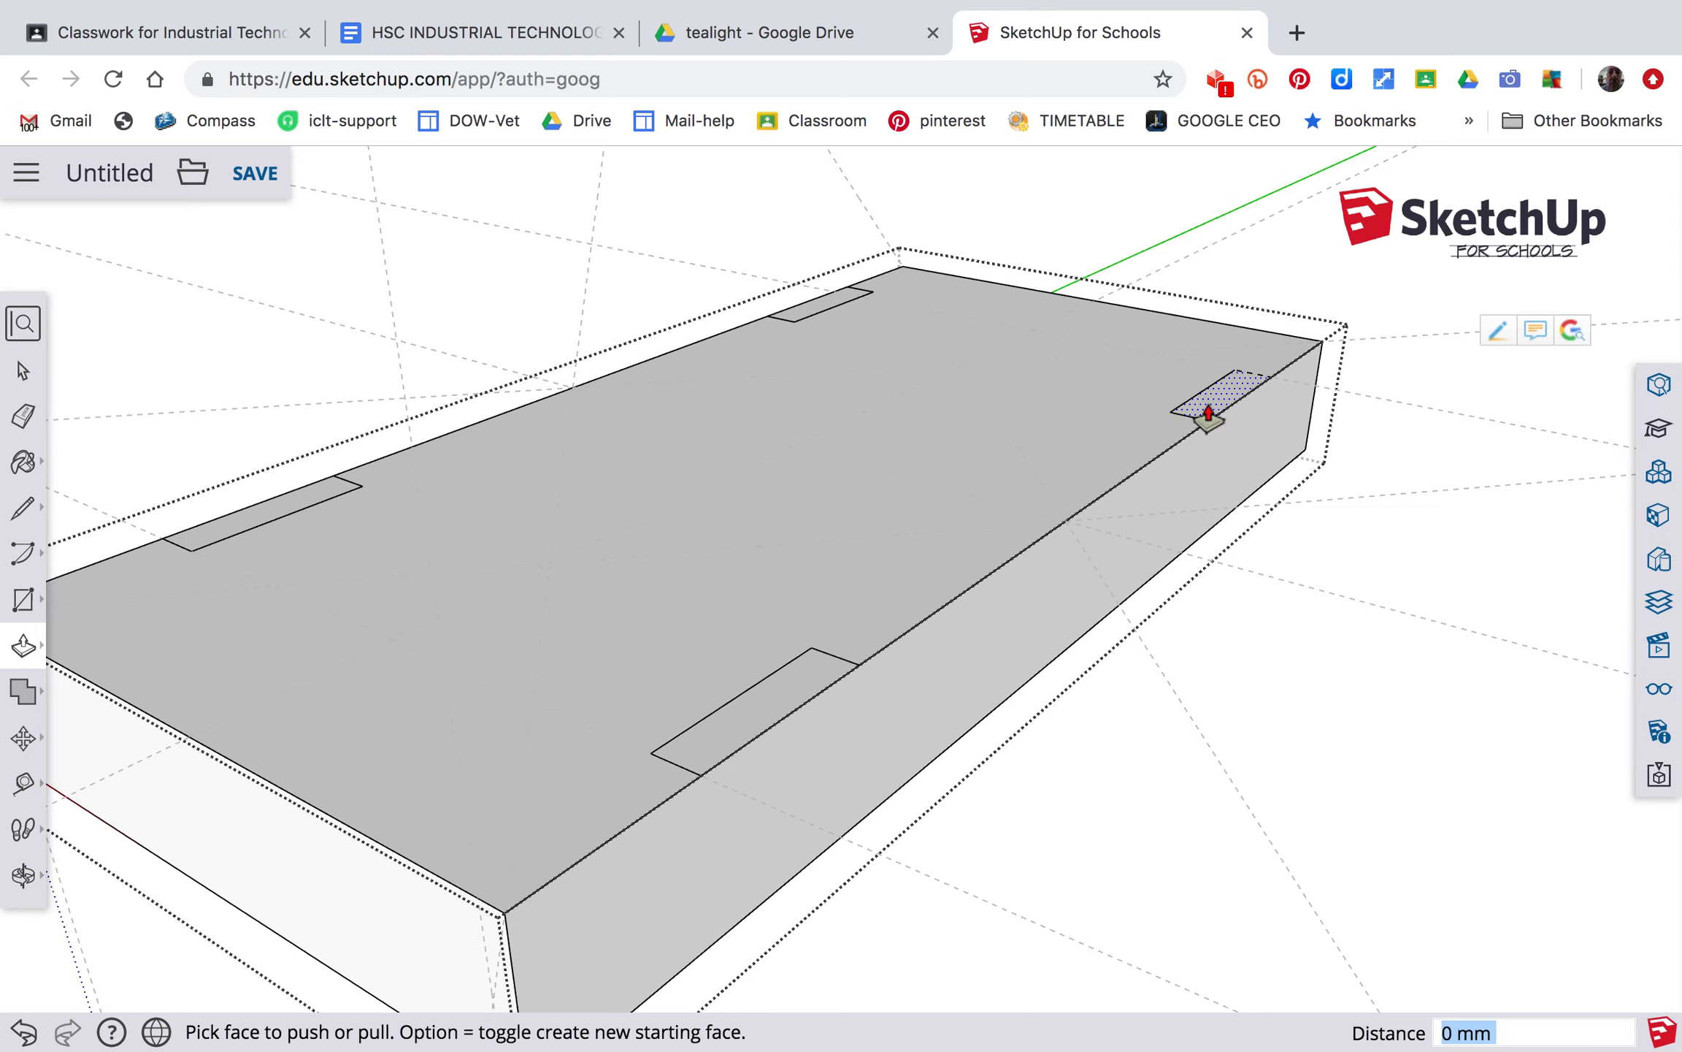
left_click_drag(1209, 415, 1187, 559)
left_click_drag(811, 702, 864, 839)
left_click(894, 792)
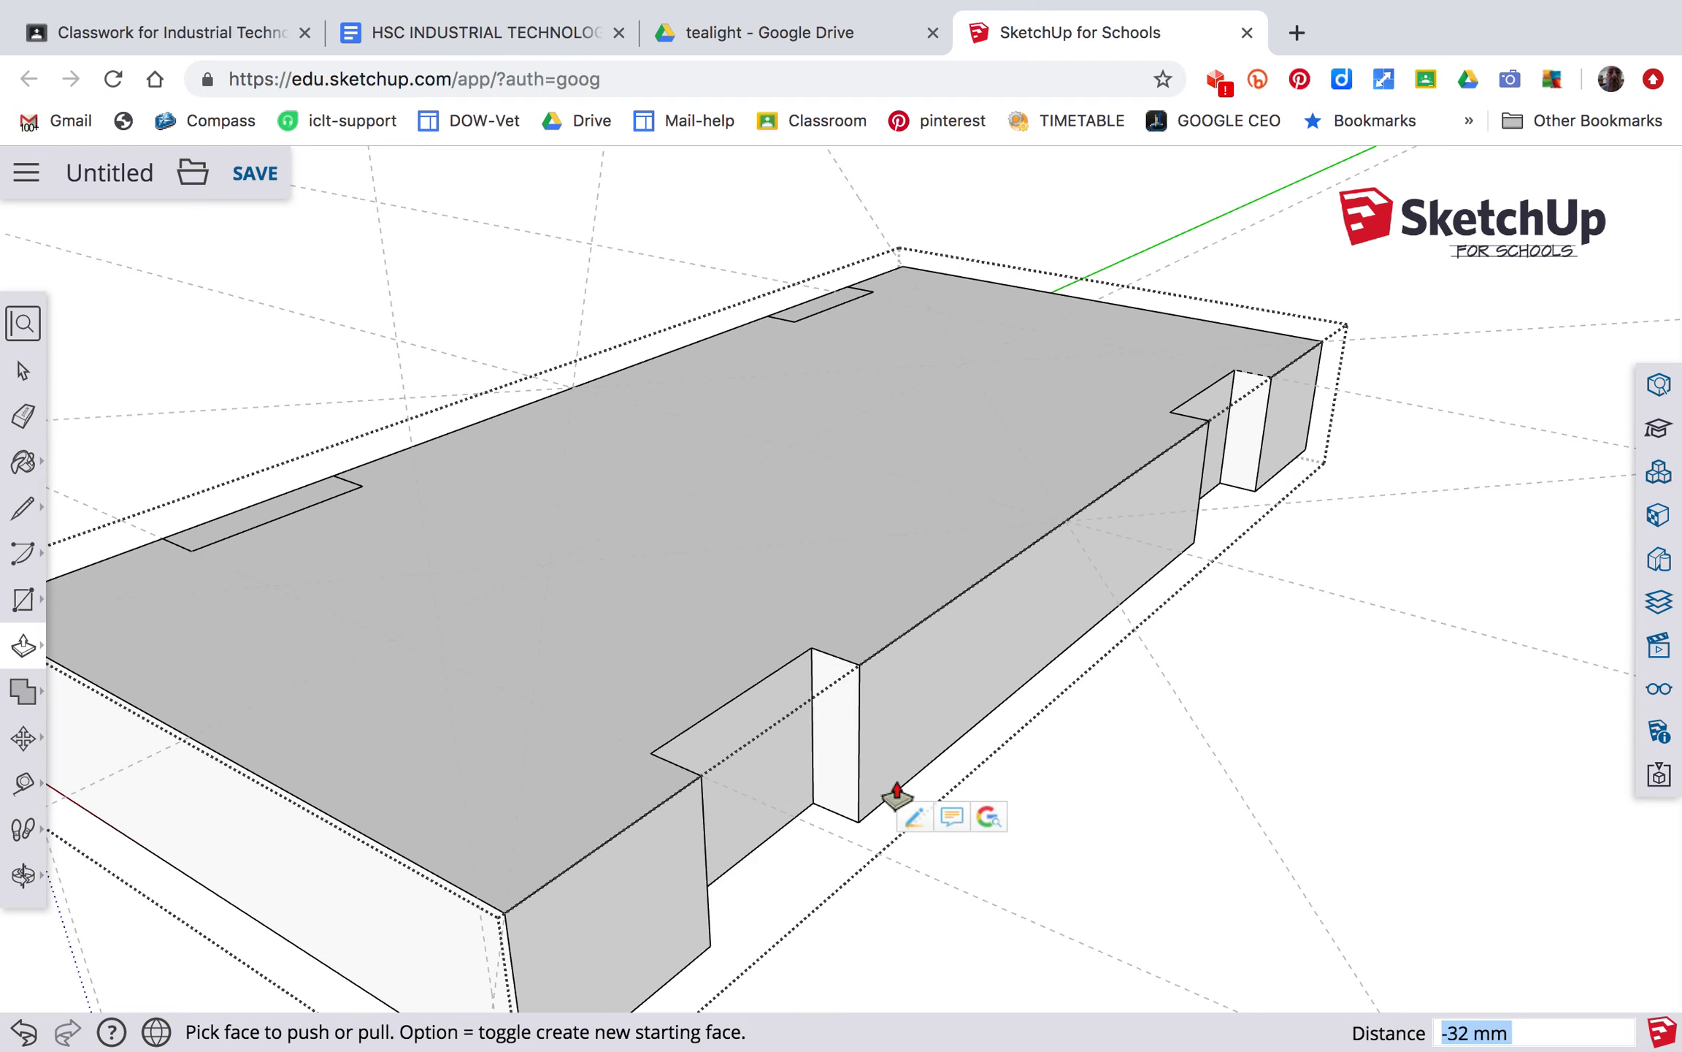
left_click_drag(814, 301, 1048, 679)
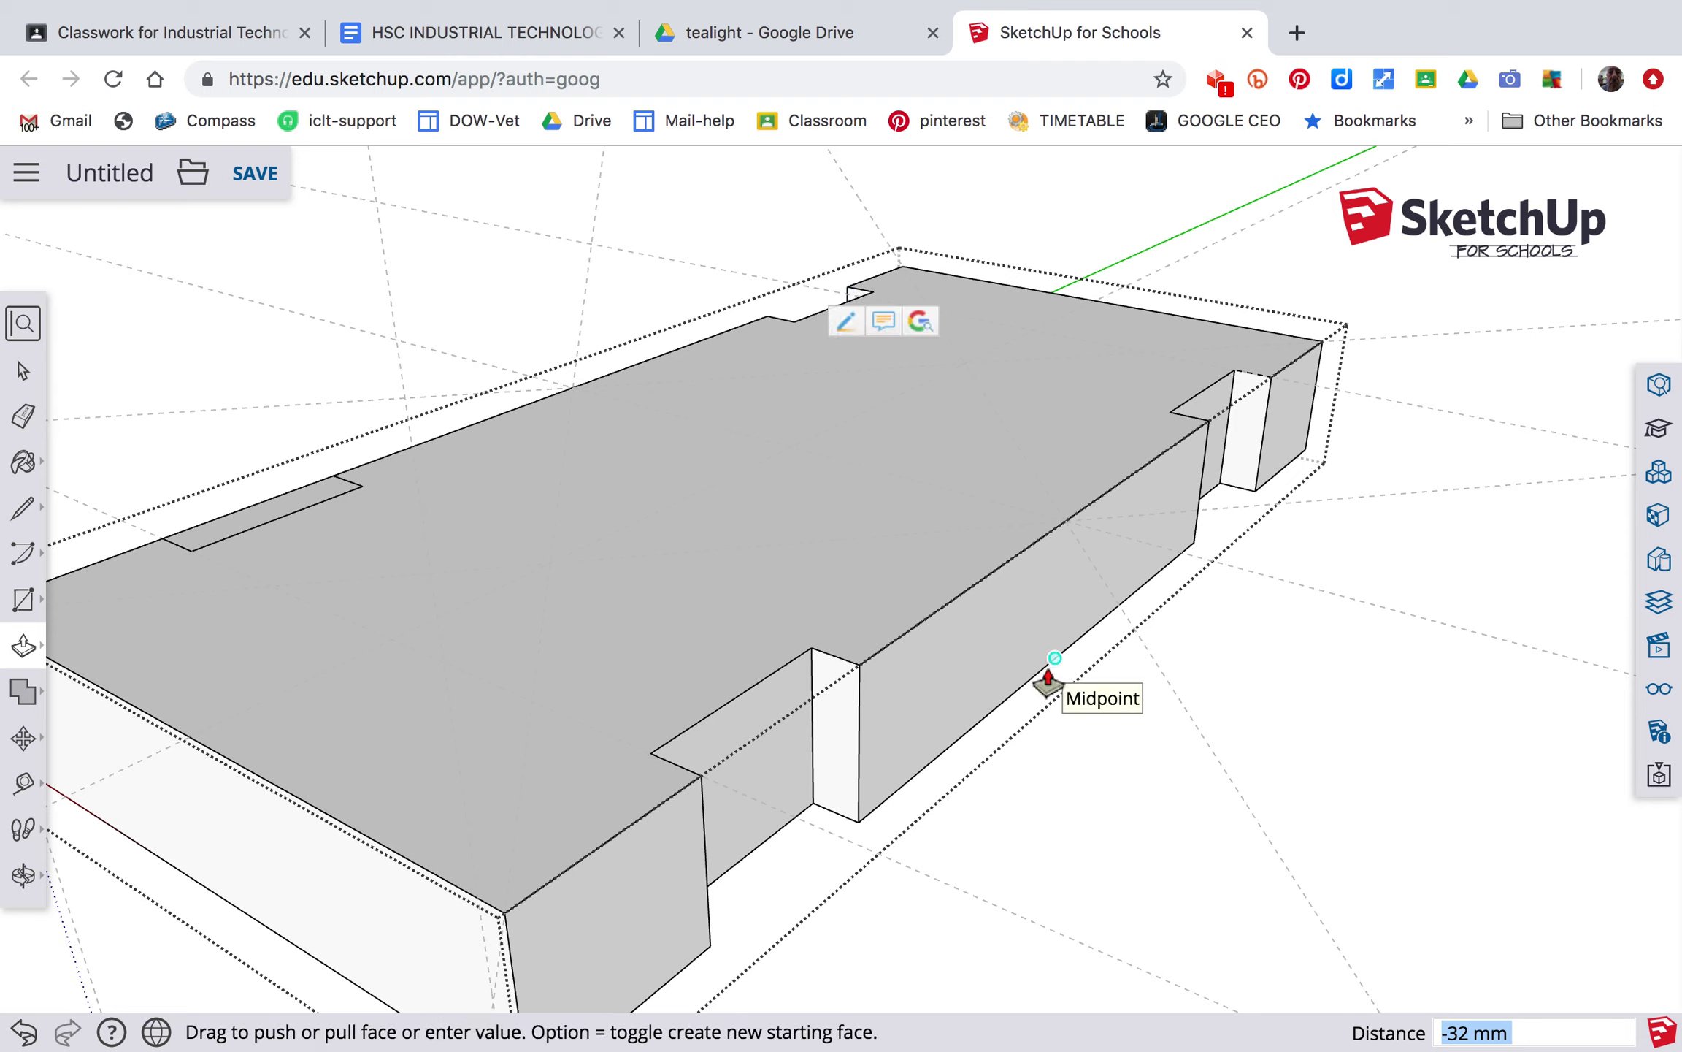
left_click(1051, 675)
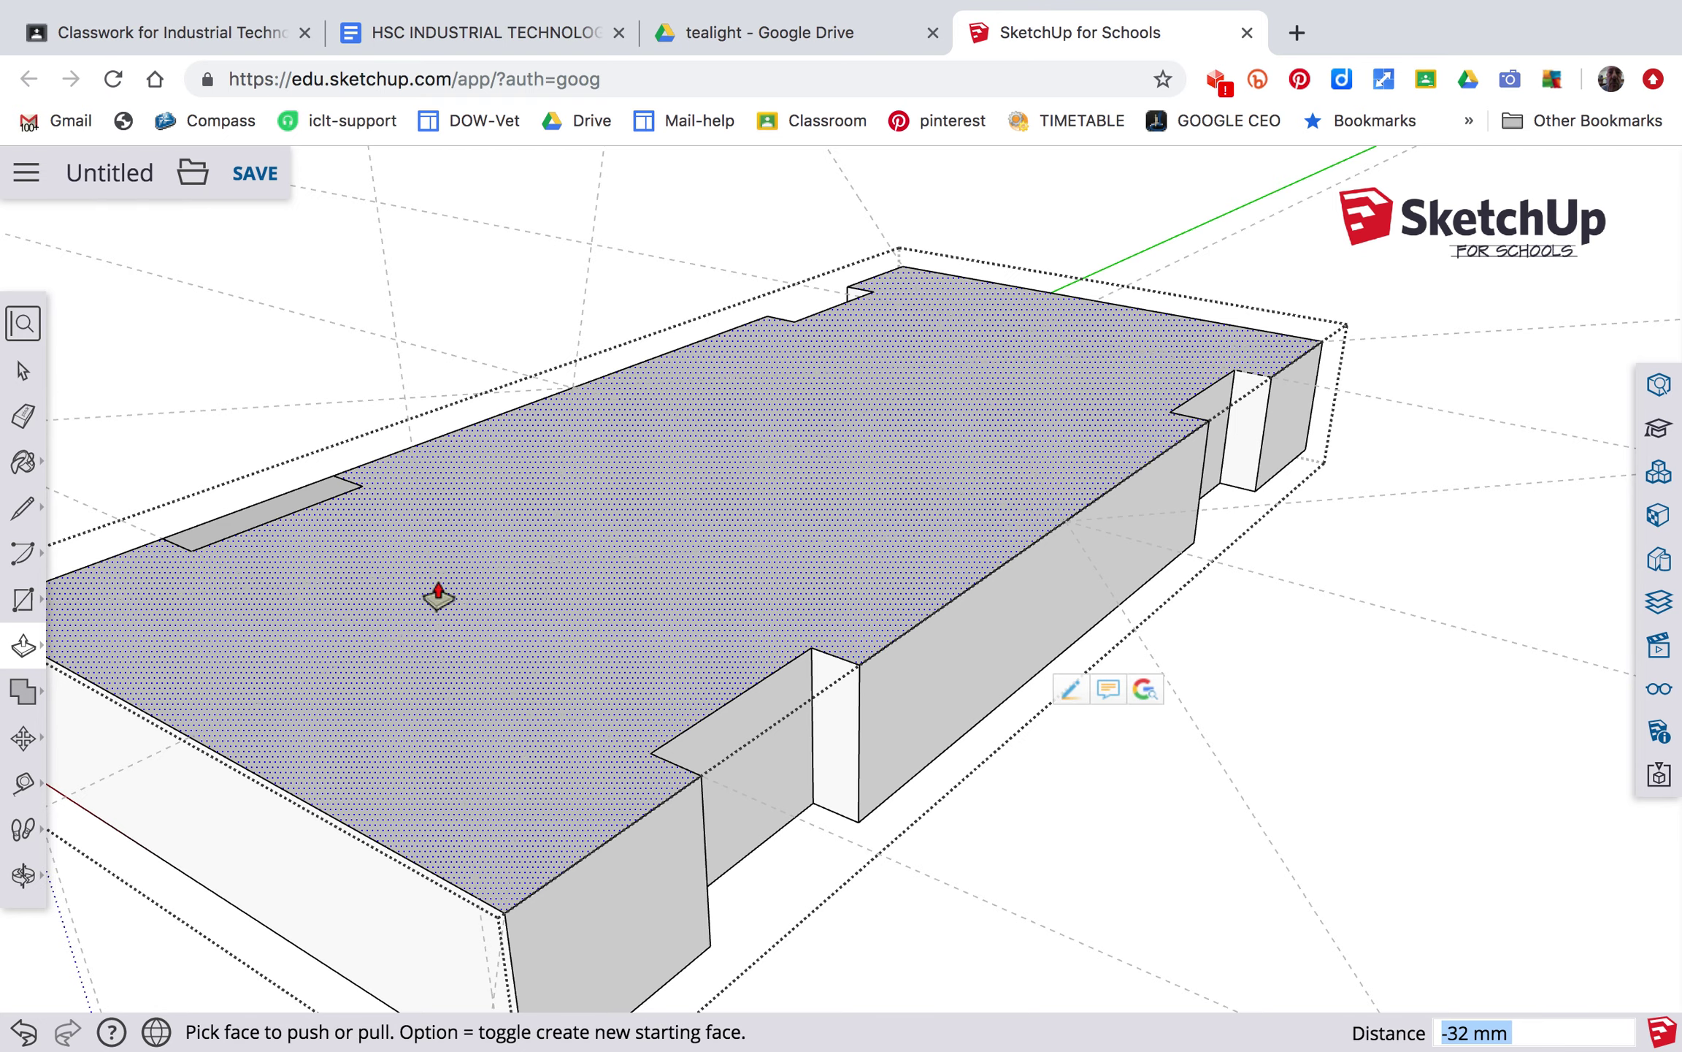
left_click(289, 504)
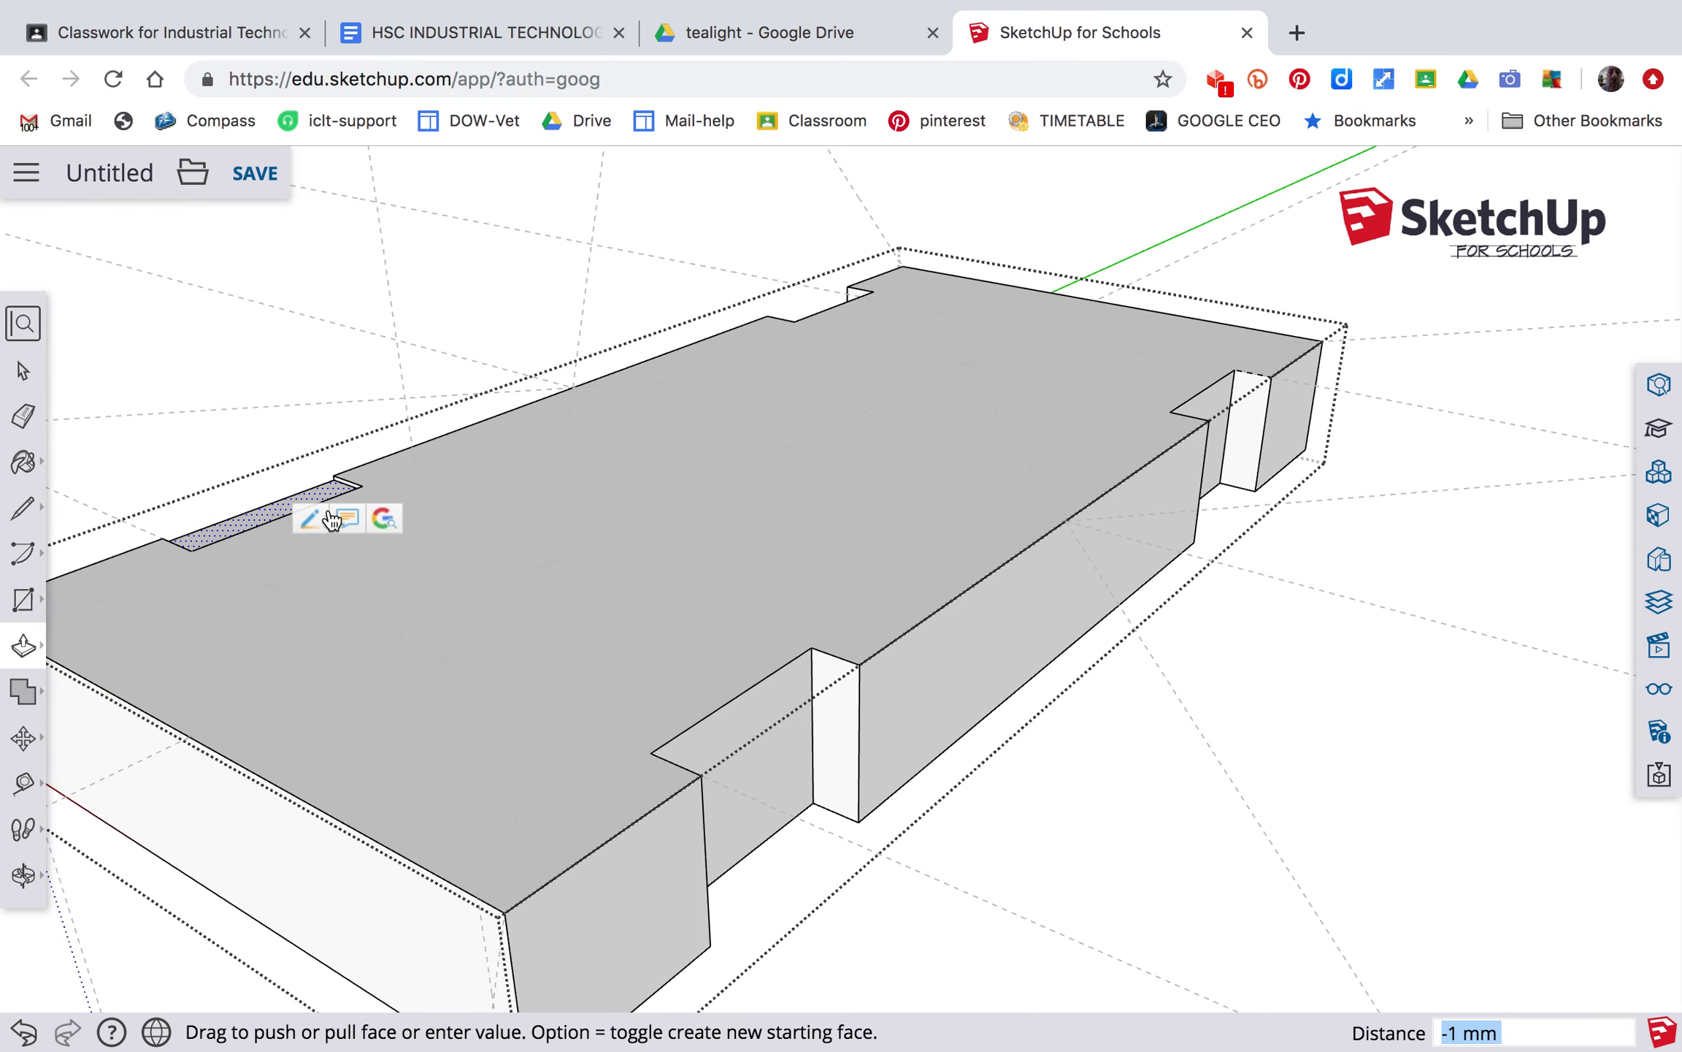
left_click(913, 783)
key("o")
left_click_drag(474, 376, 532, 341)
key("p")
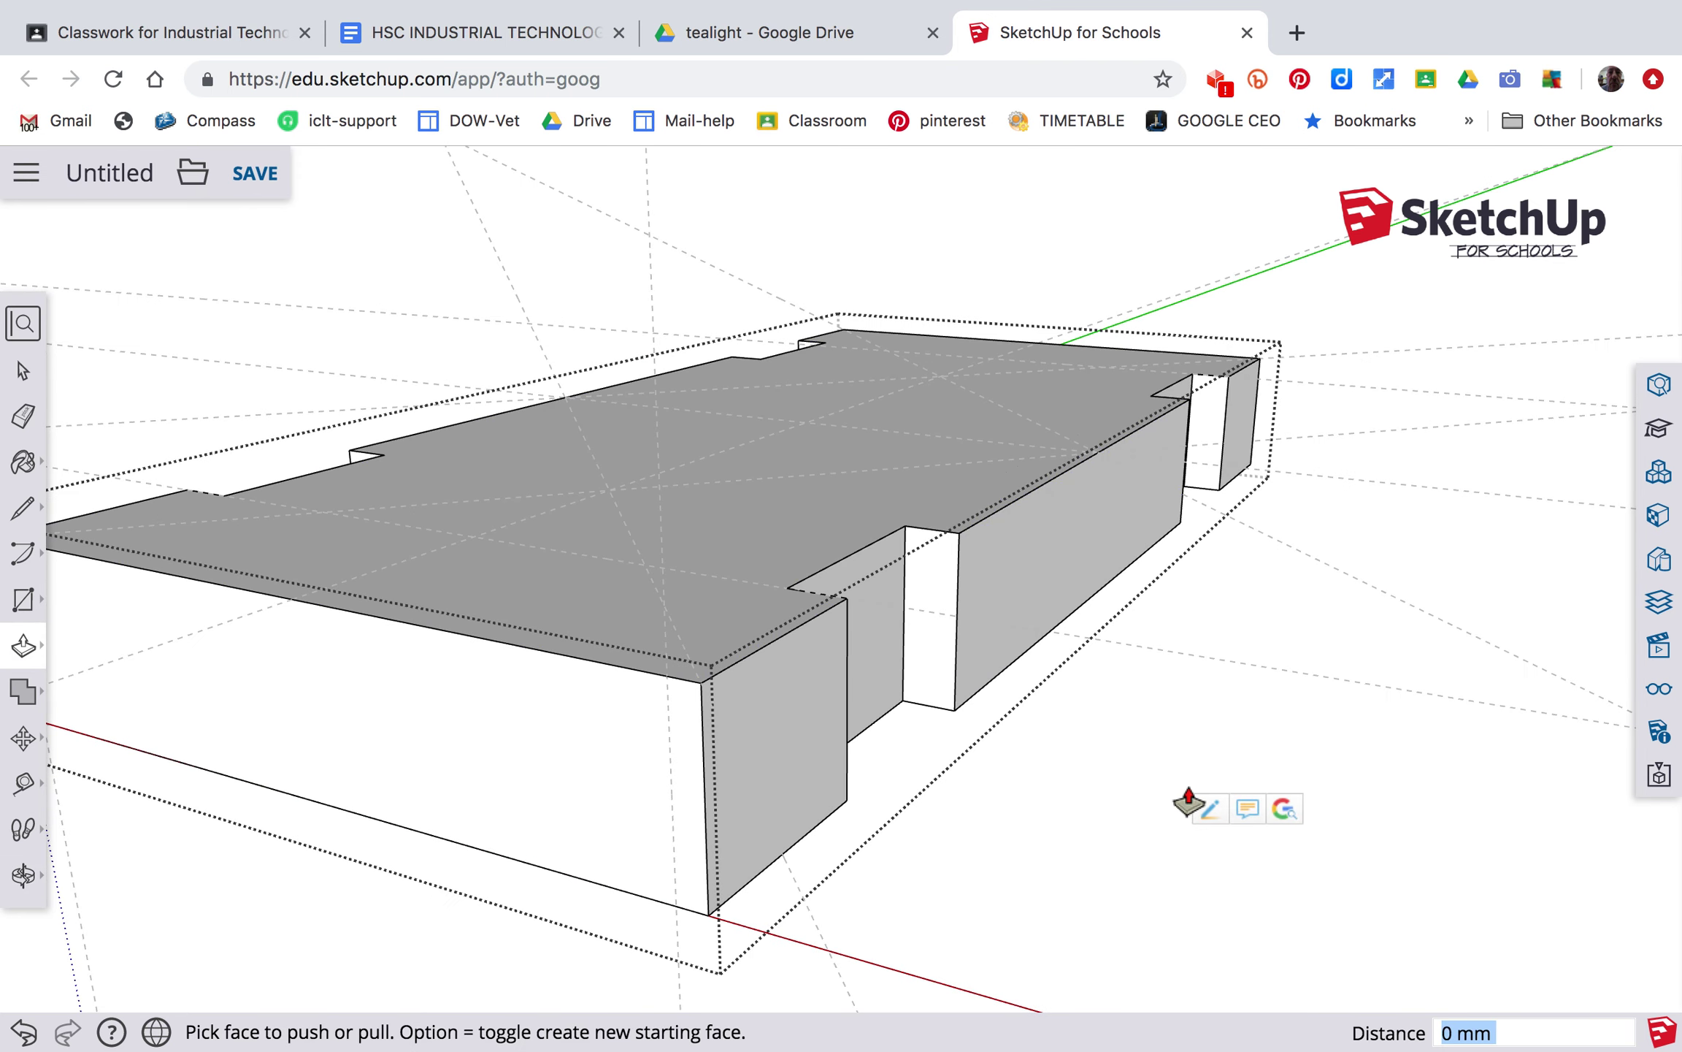
key("space")
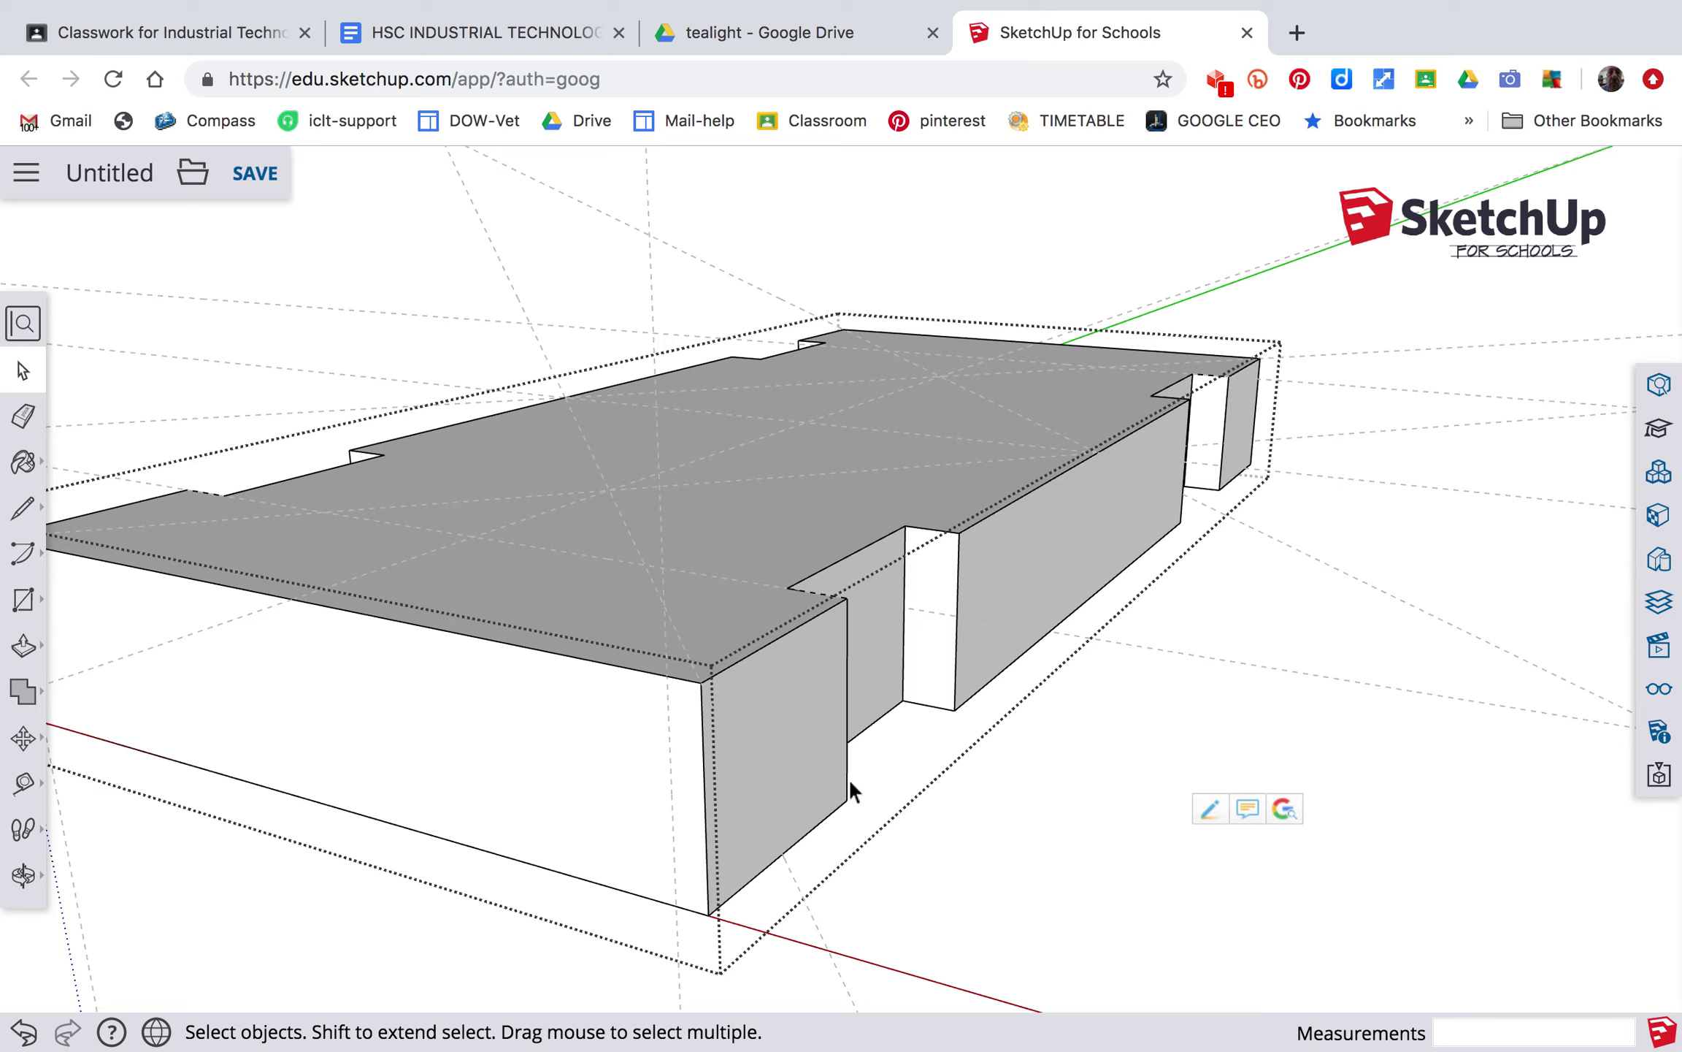
Move the front wall's bottom edges 5 mm along the red axis so the wall tapers.
left_click(789, 849)
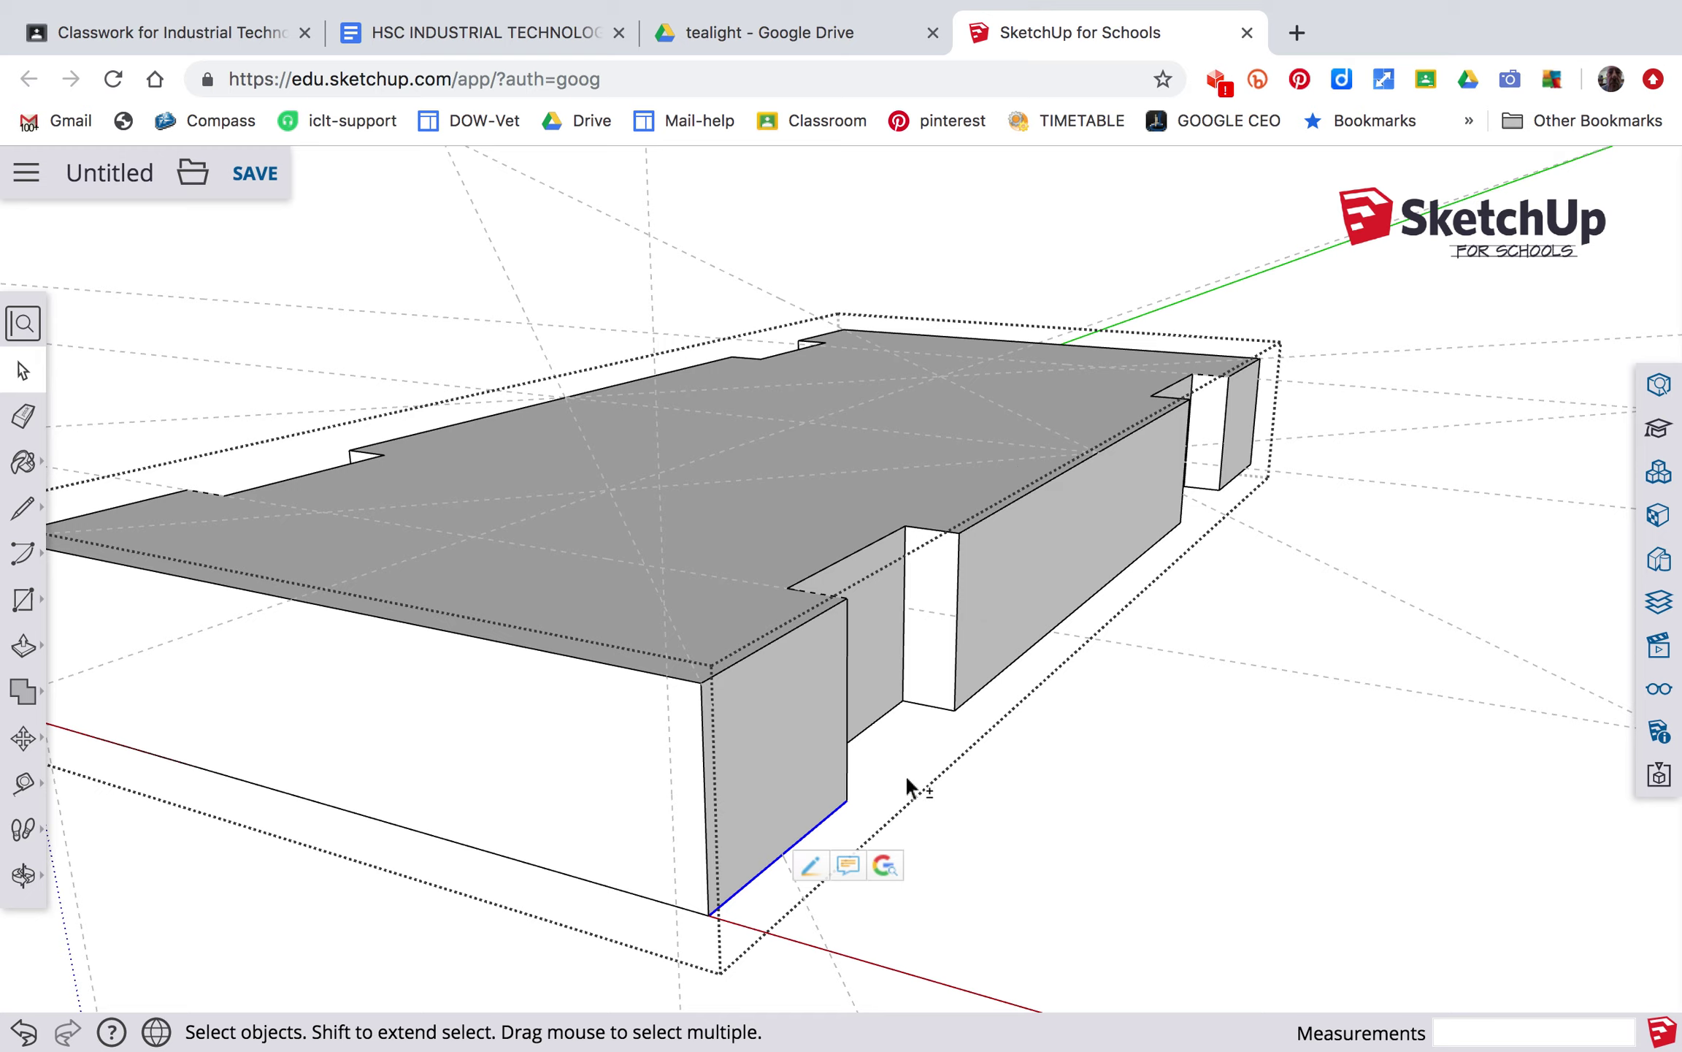
left_click(990, 684, "shift")
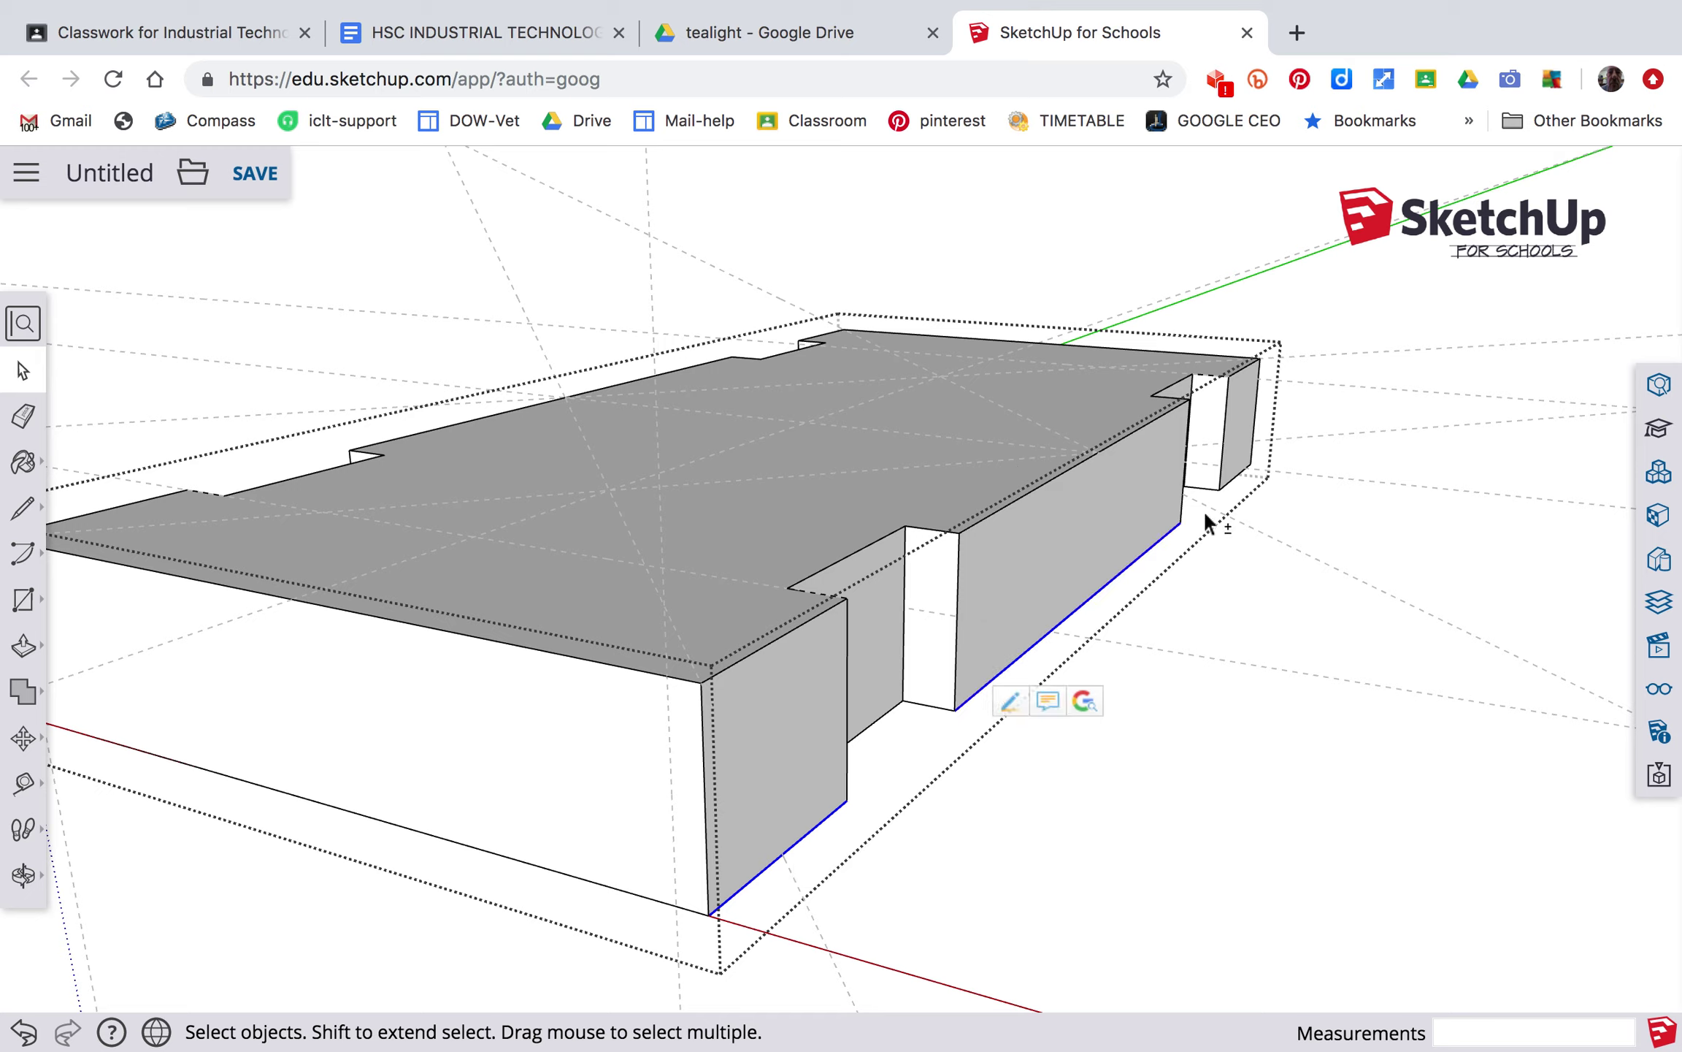
left_click(1234, 478, "shift")
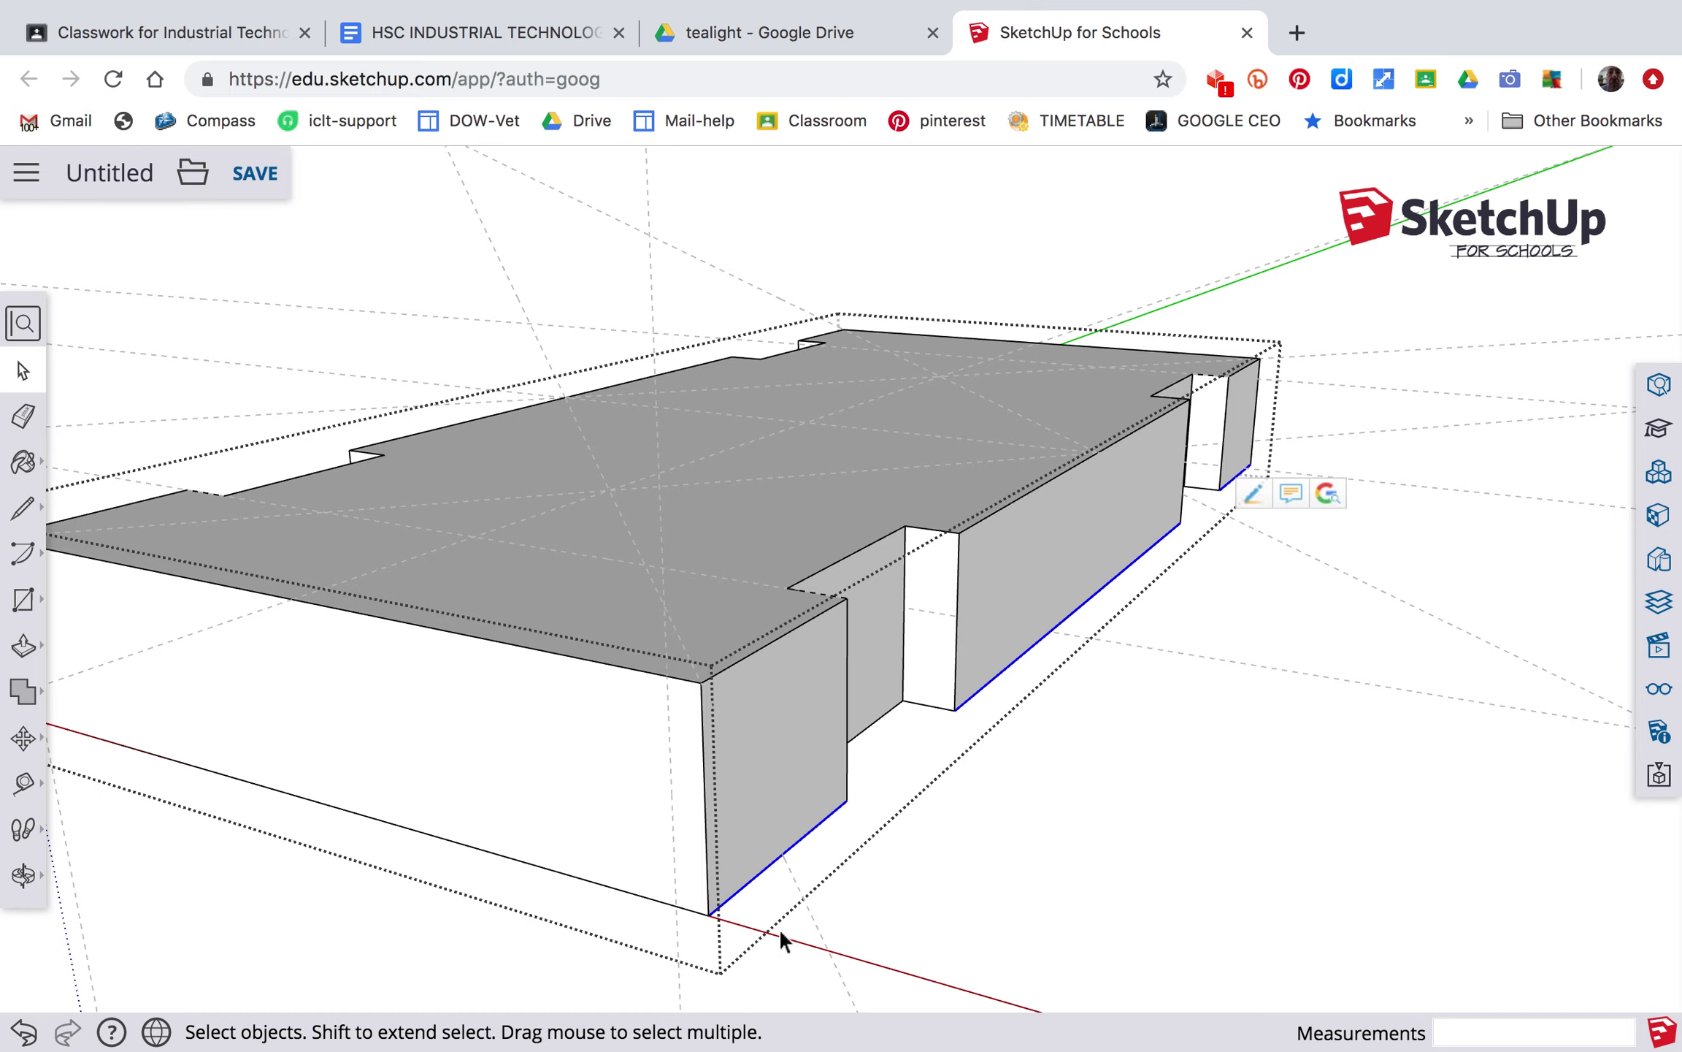
key("m")
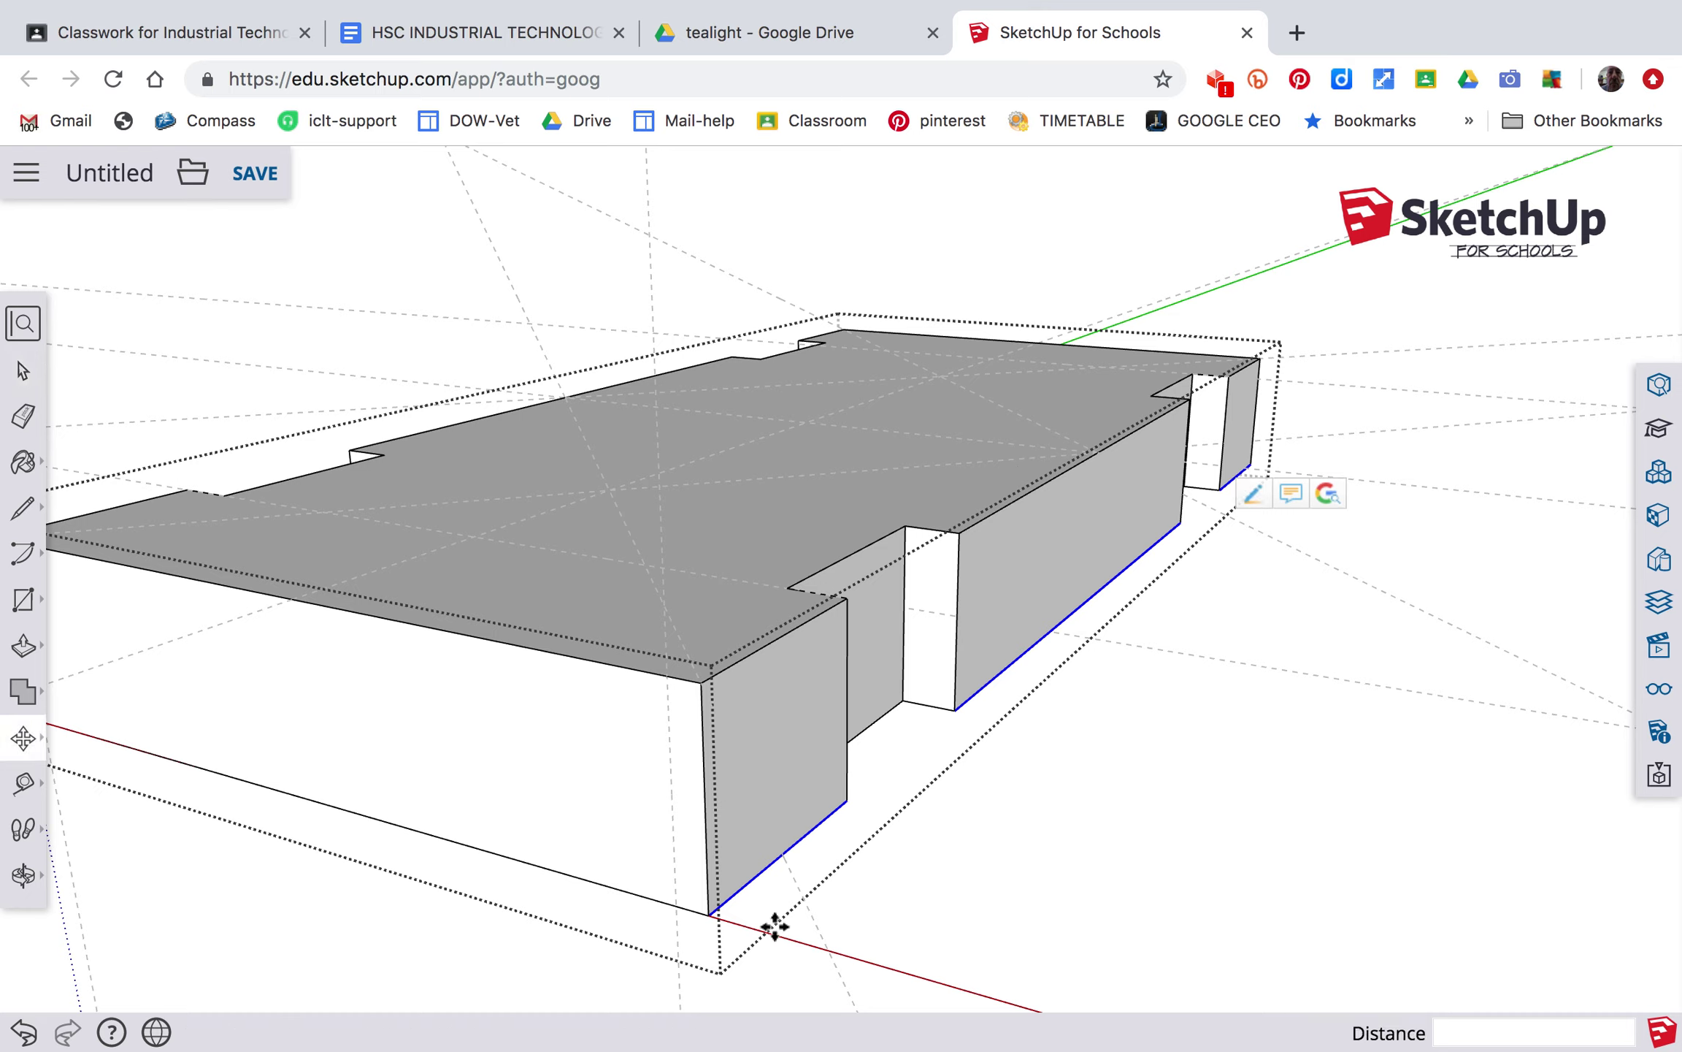
left_click(712, 912)
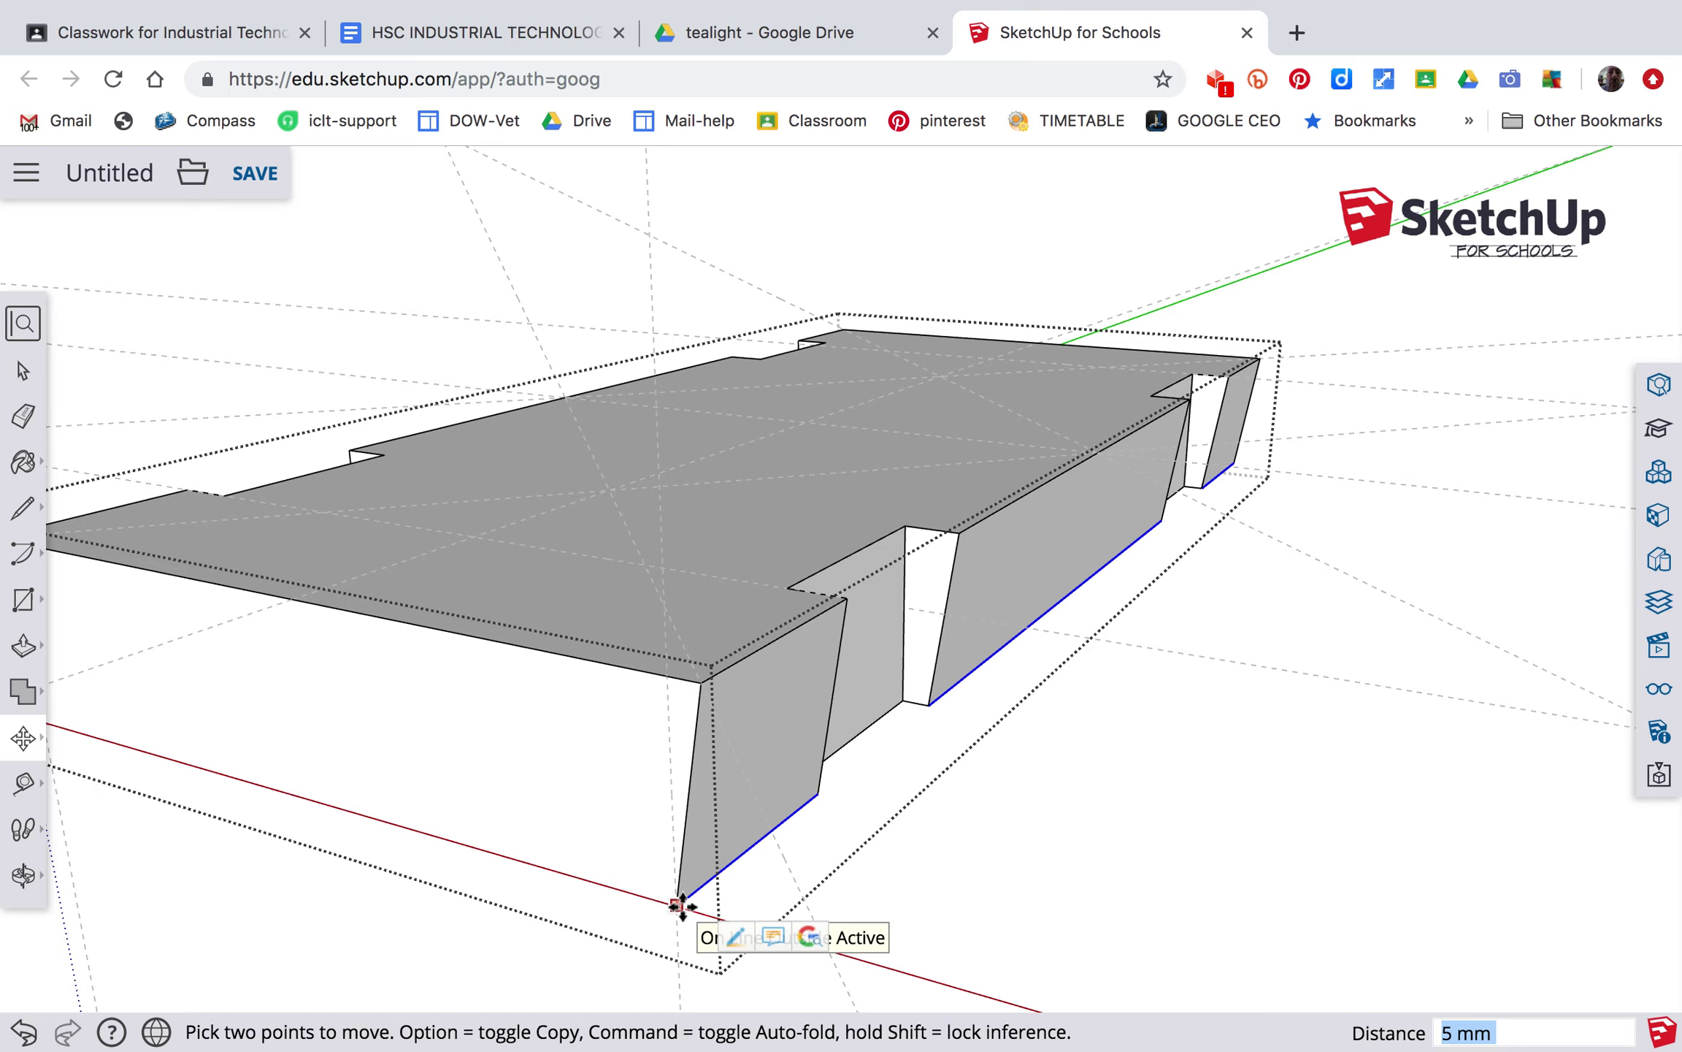
left_click(679, 906)
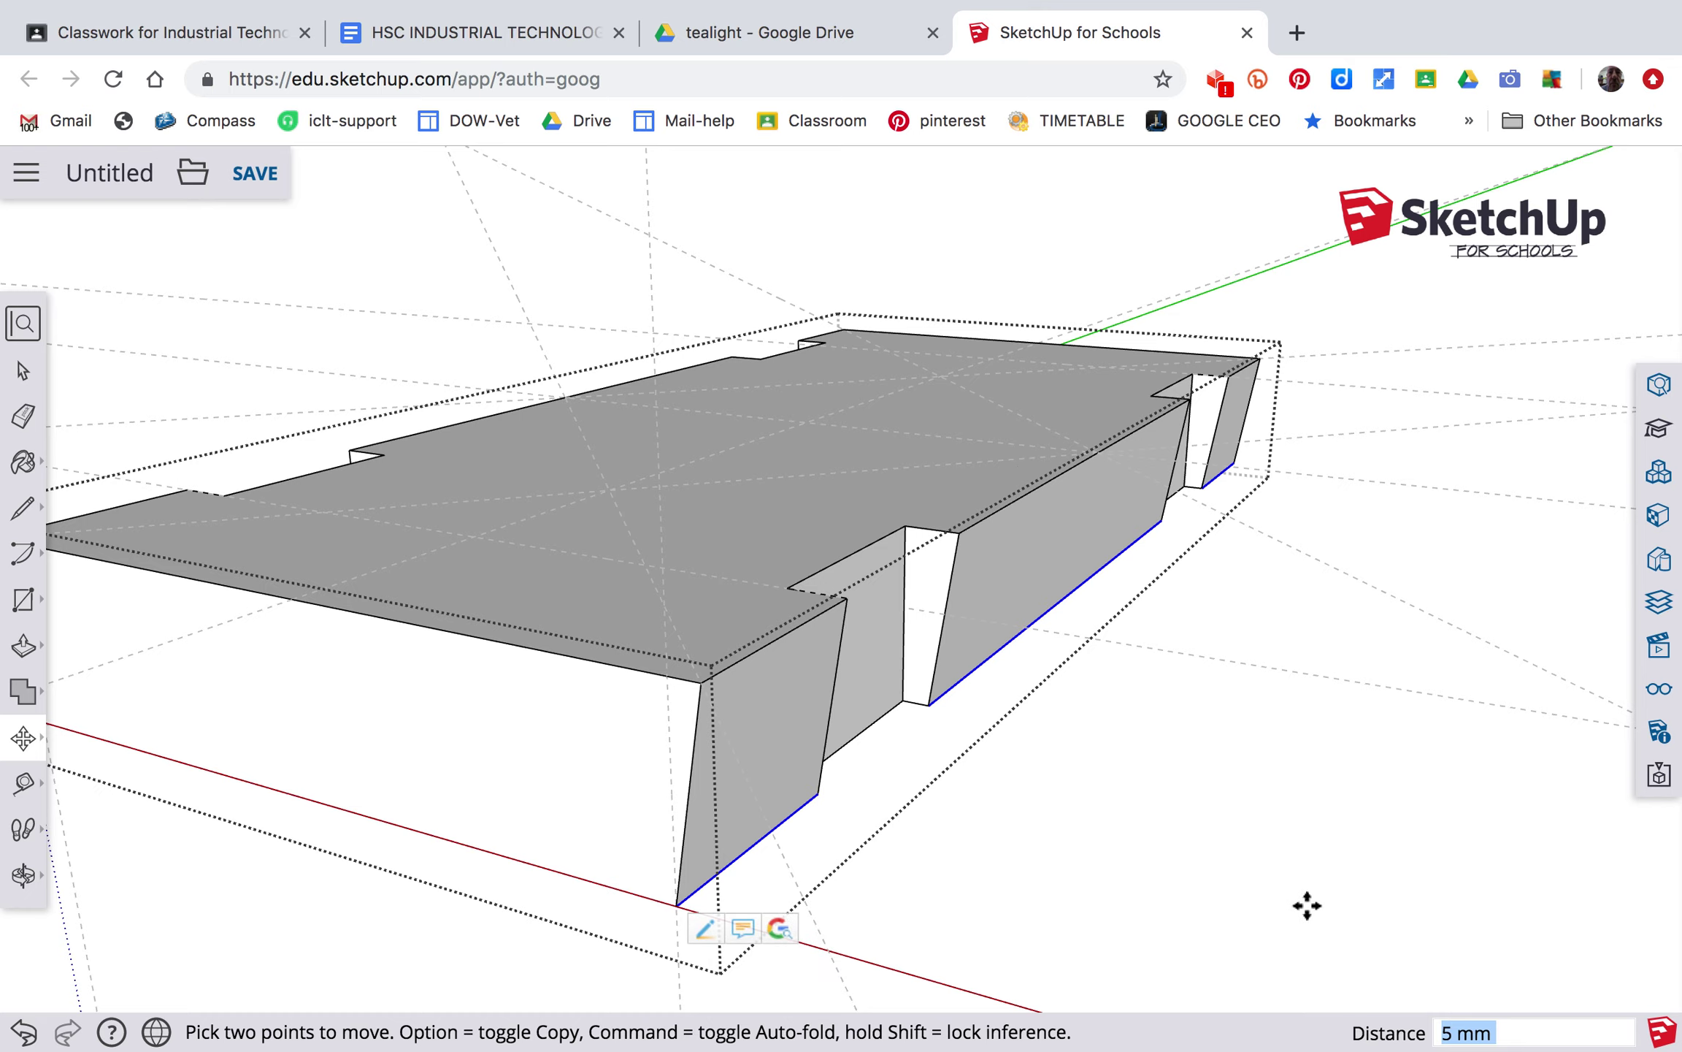
key("o")
left_click_drag(733, 755, 1333, 650)
Zoom out to see the whole notched block from its long side.
key("m")
scroll(1194, 687, "up", 2)
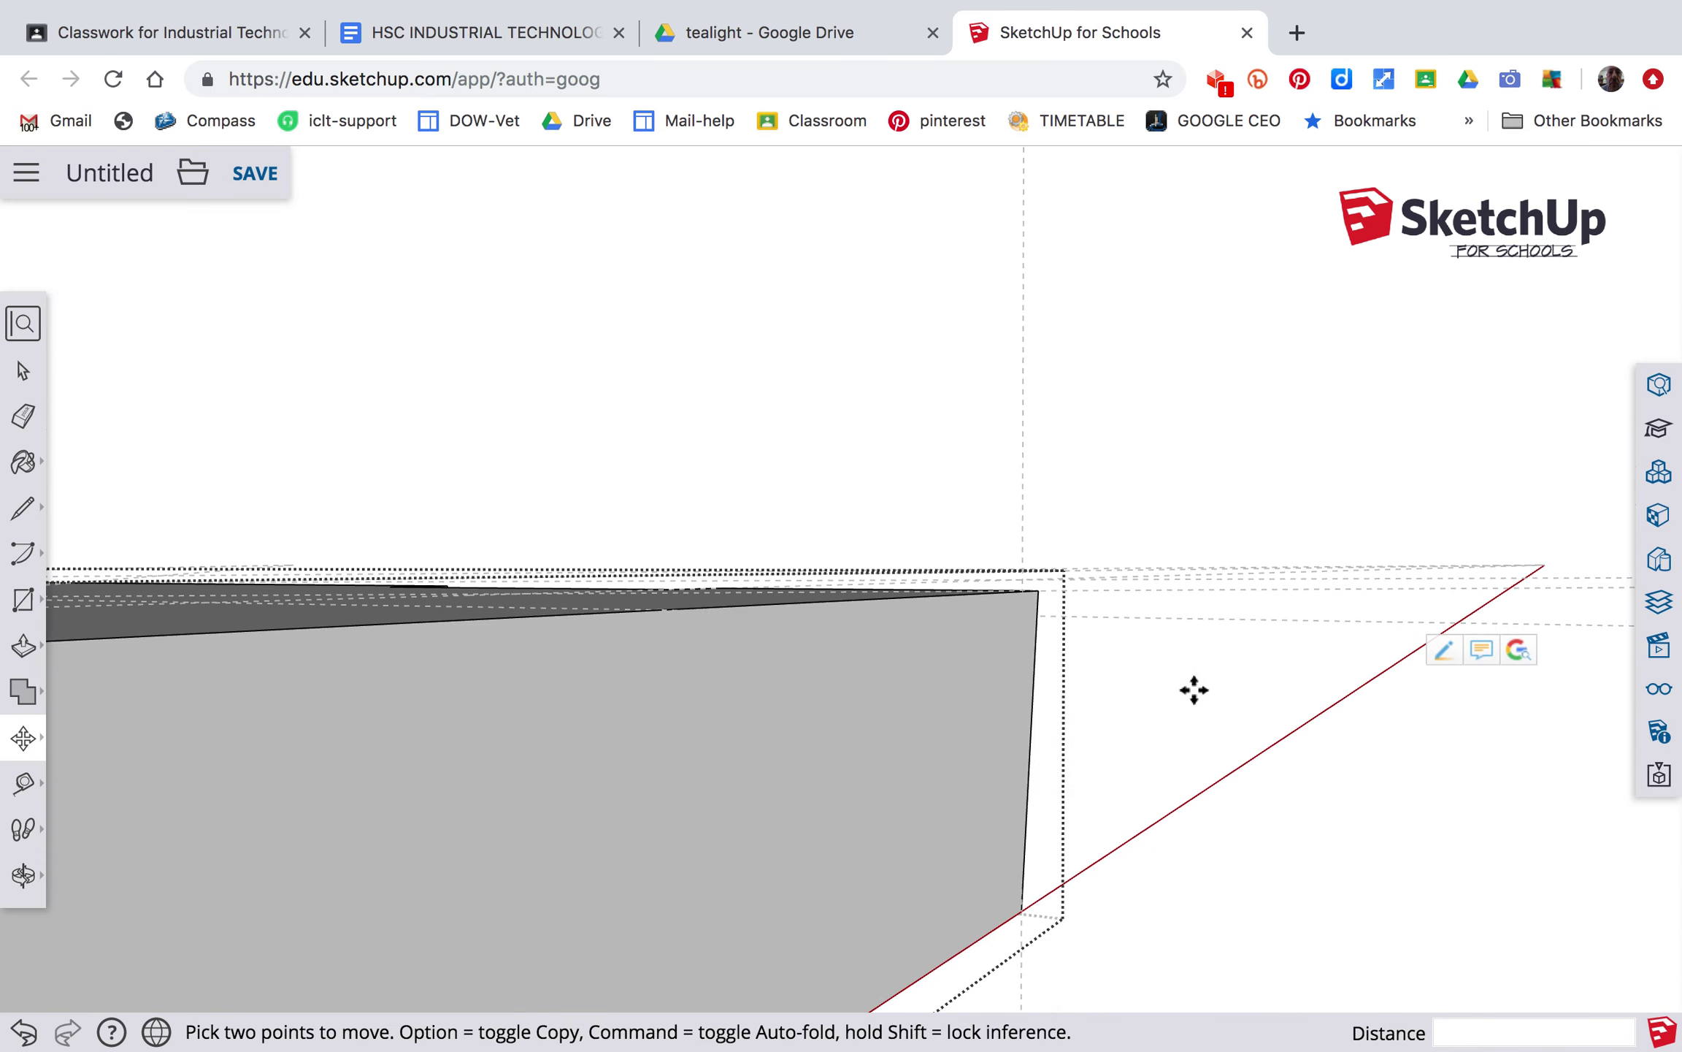
scroll(1194, 690, "down", 4)
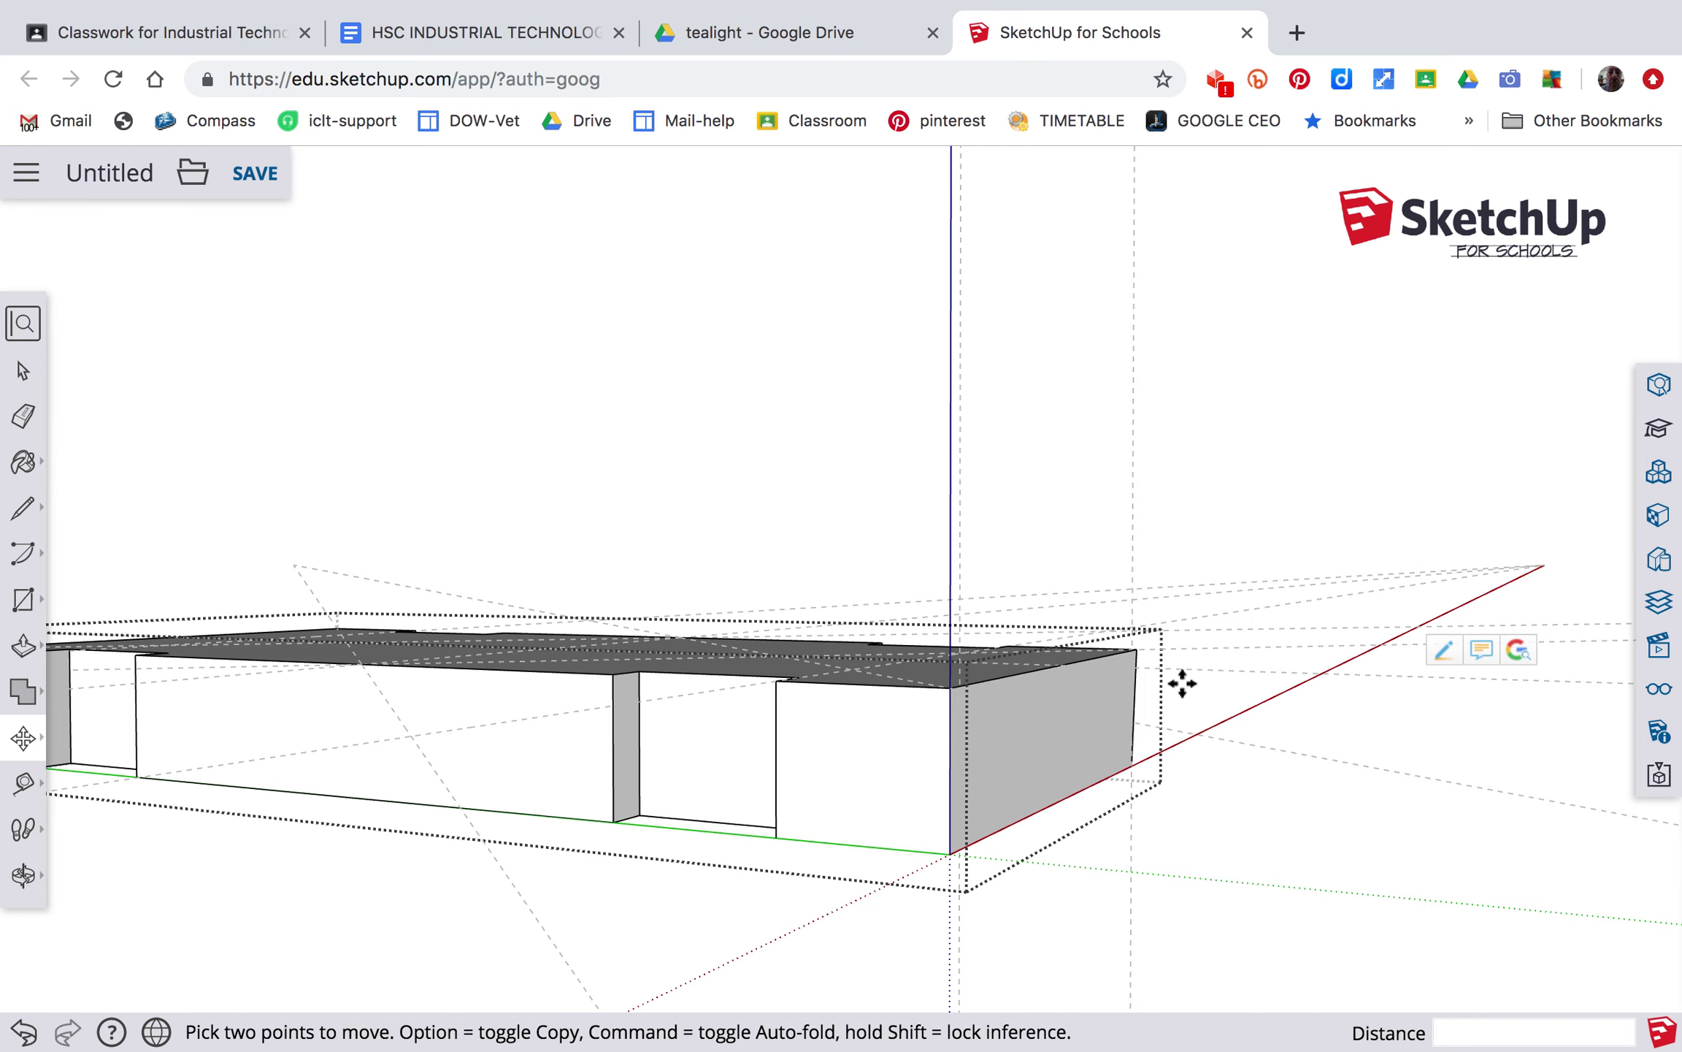
scroll(1182, 684, "down", 1)
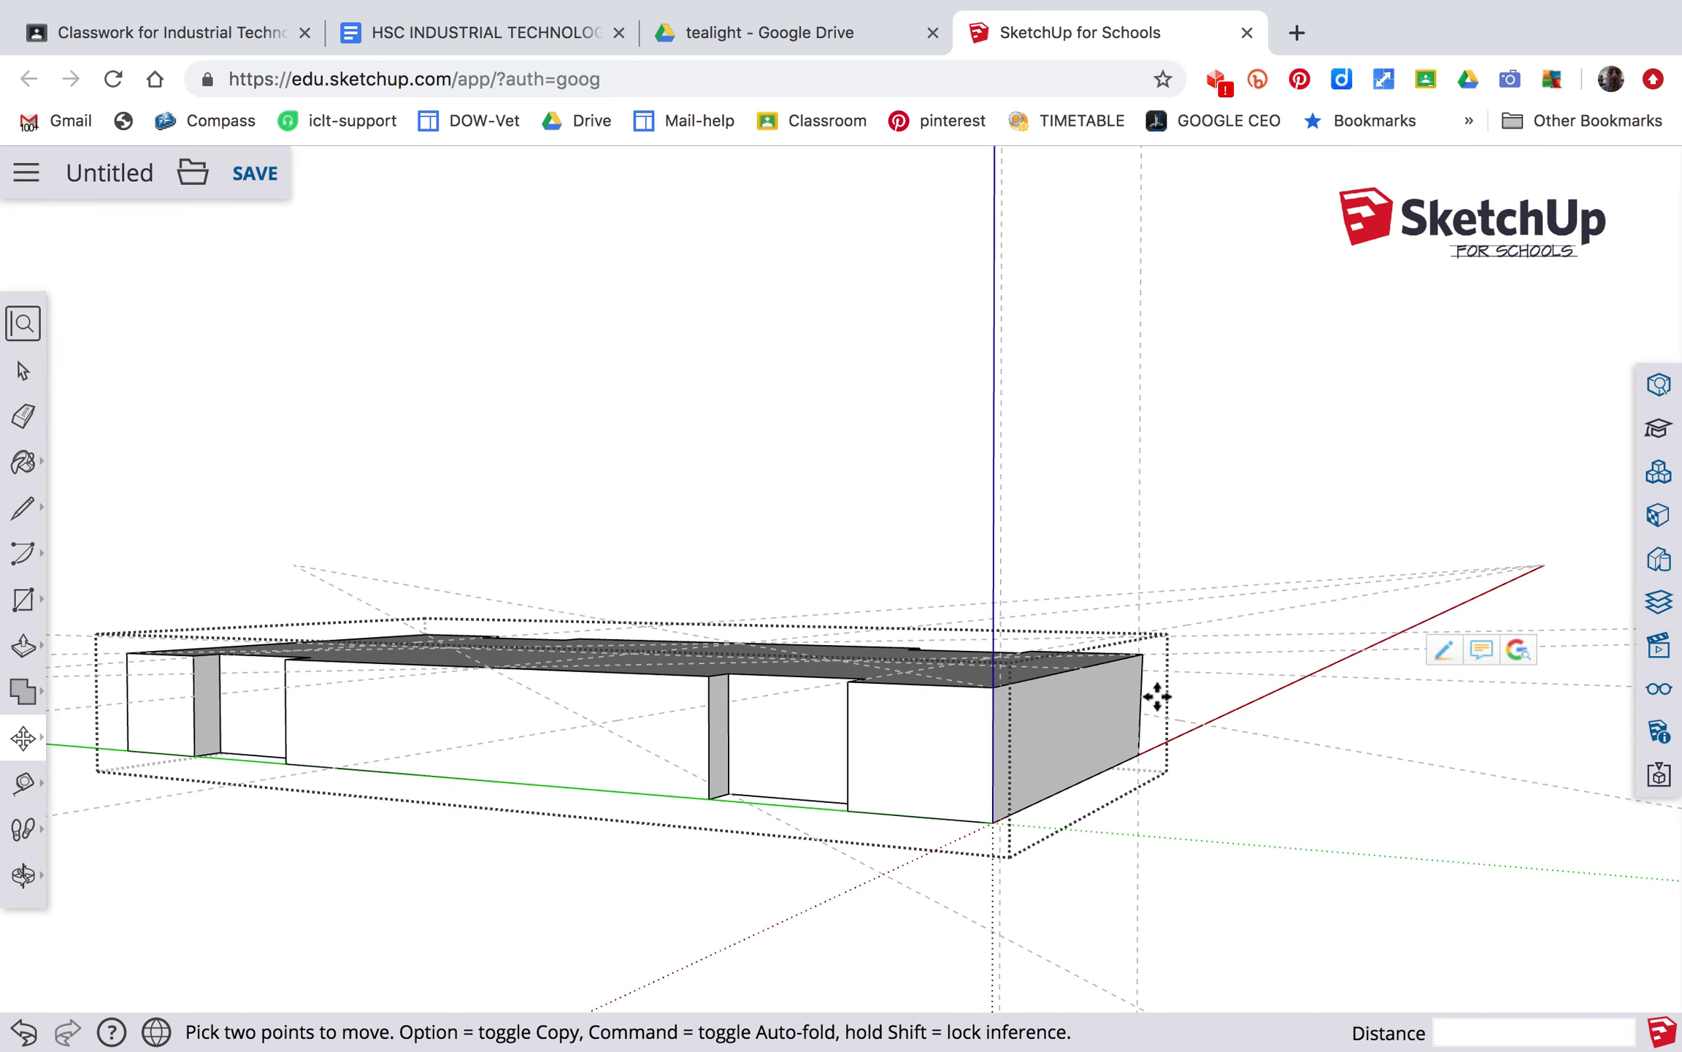
key("space")
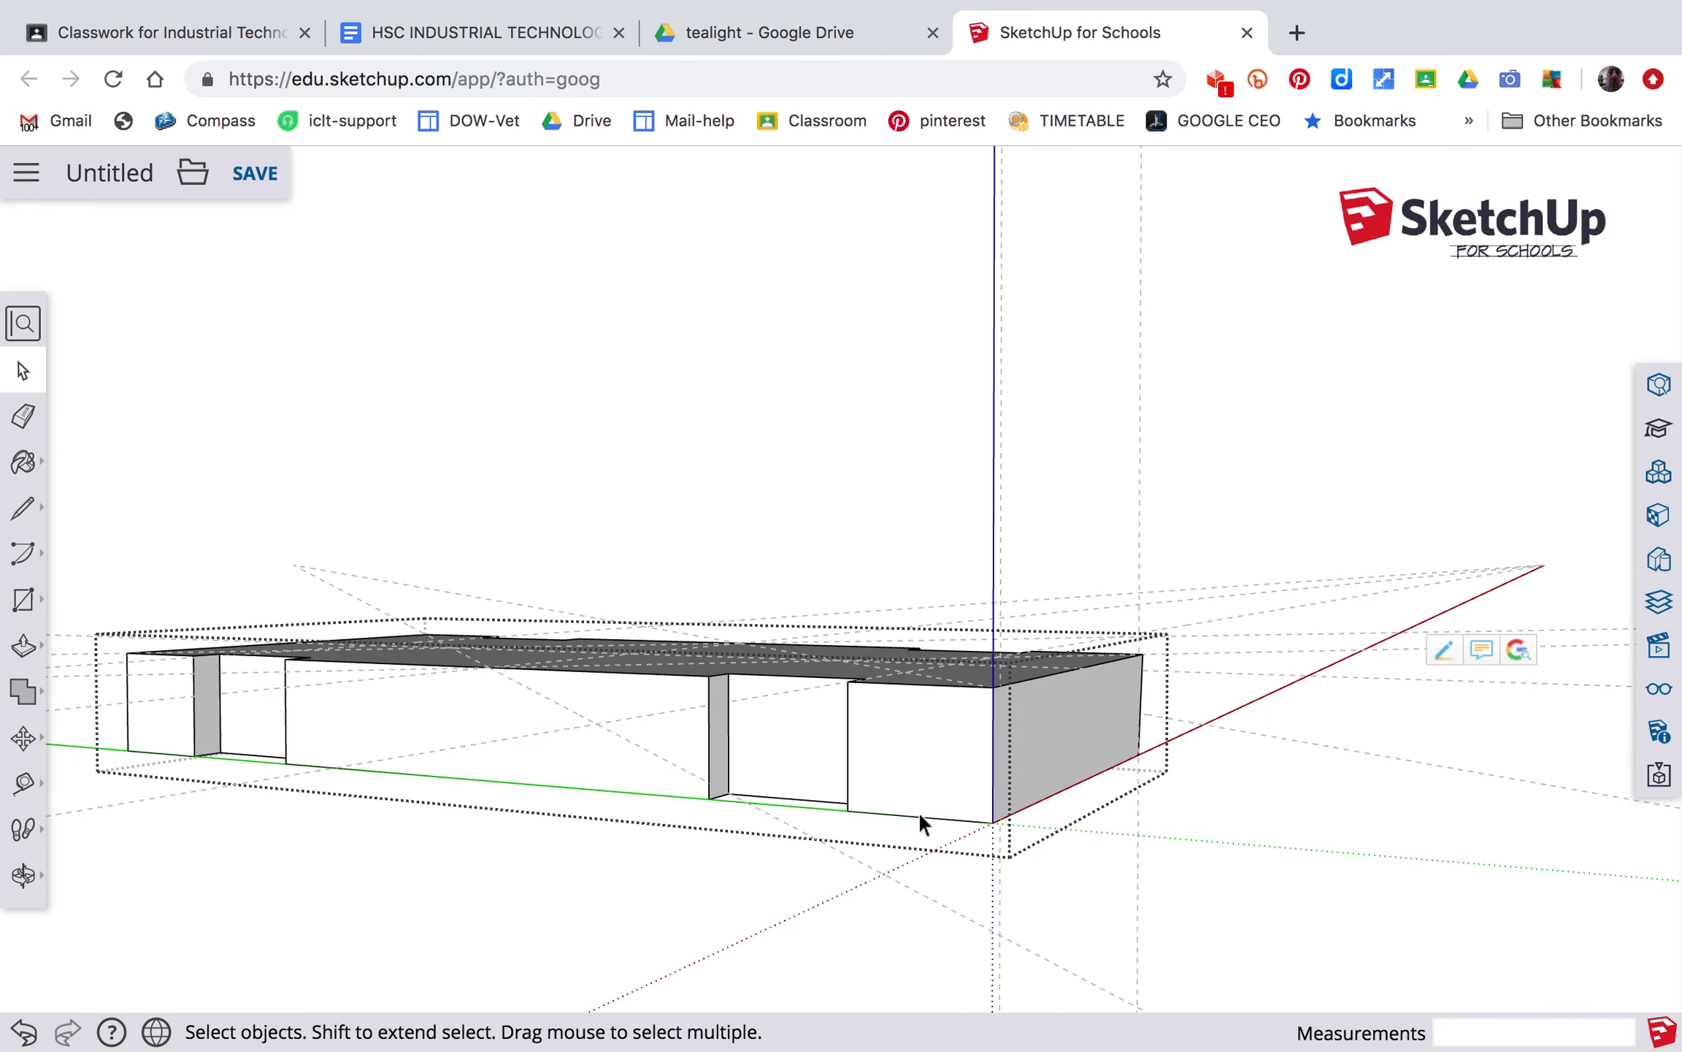
Select the front bottom edges and shift them 5 mm so that side tapers too.
left_click(918, 811)
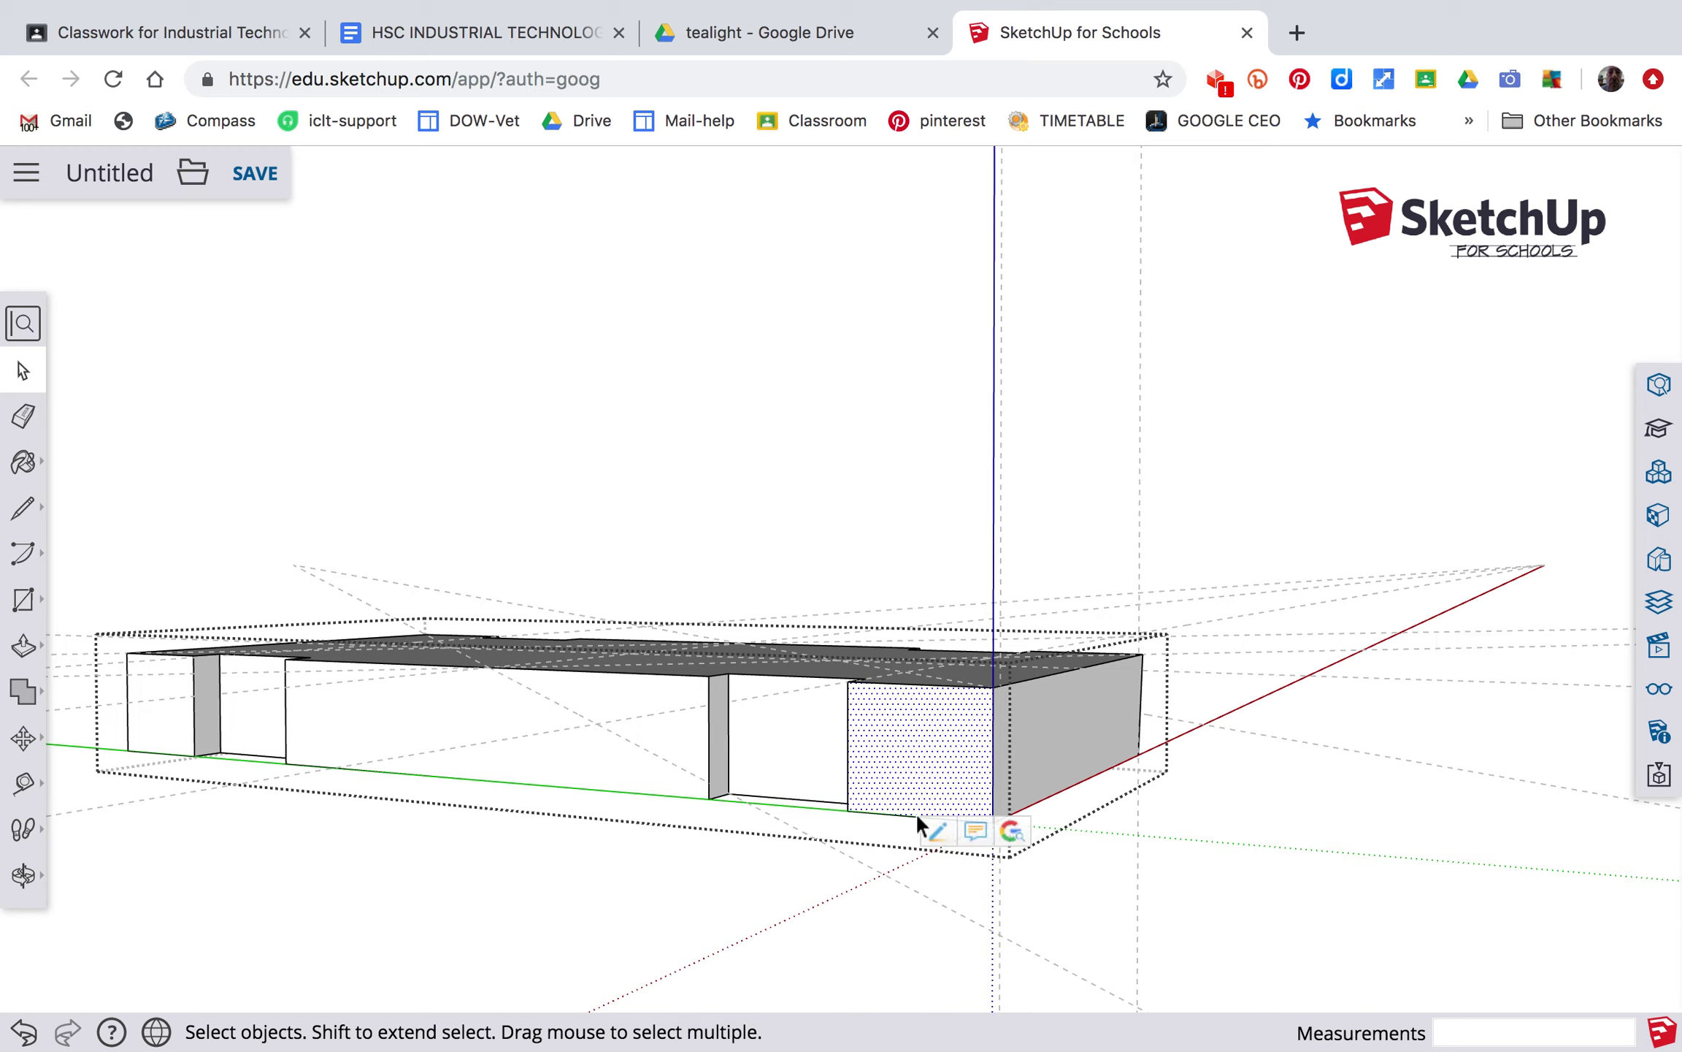
left_click(916, 814)
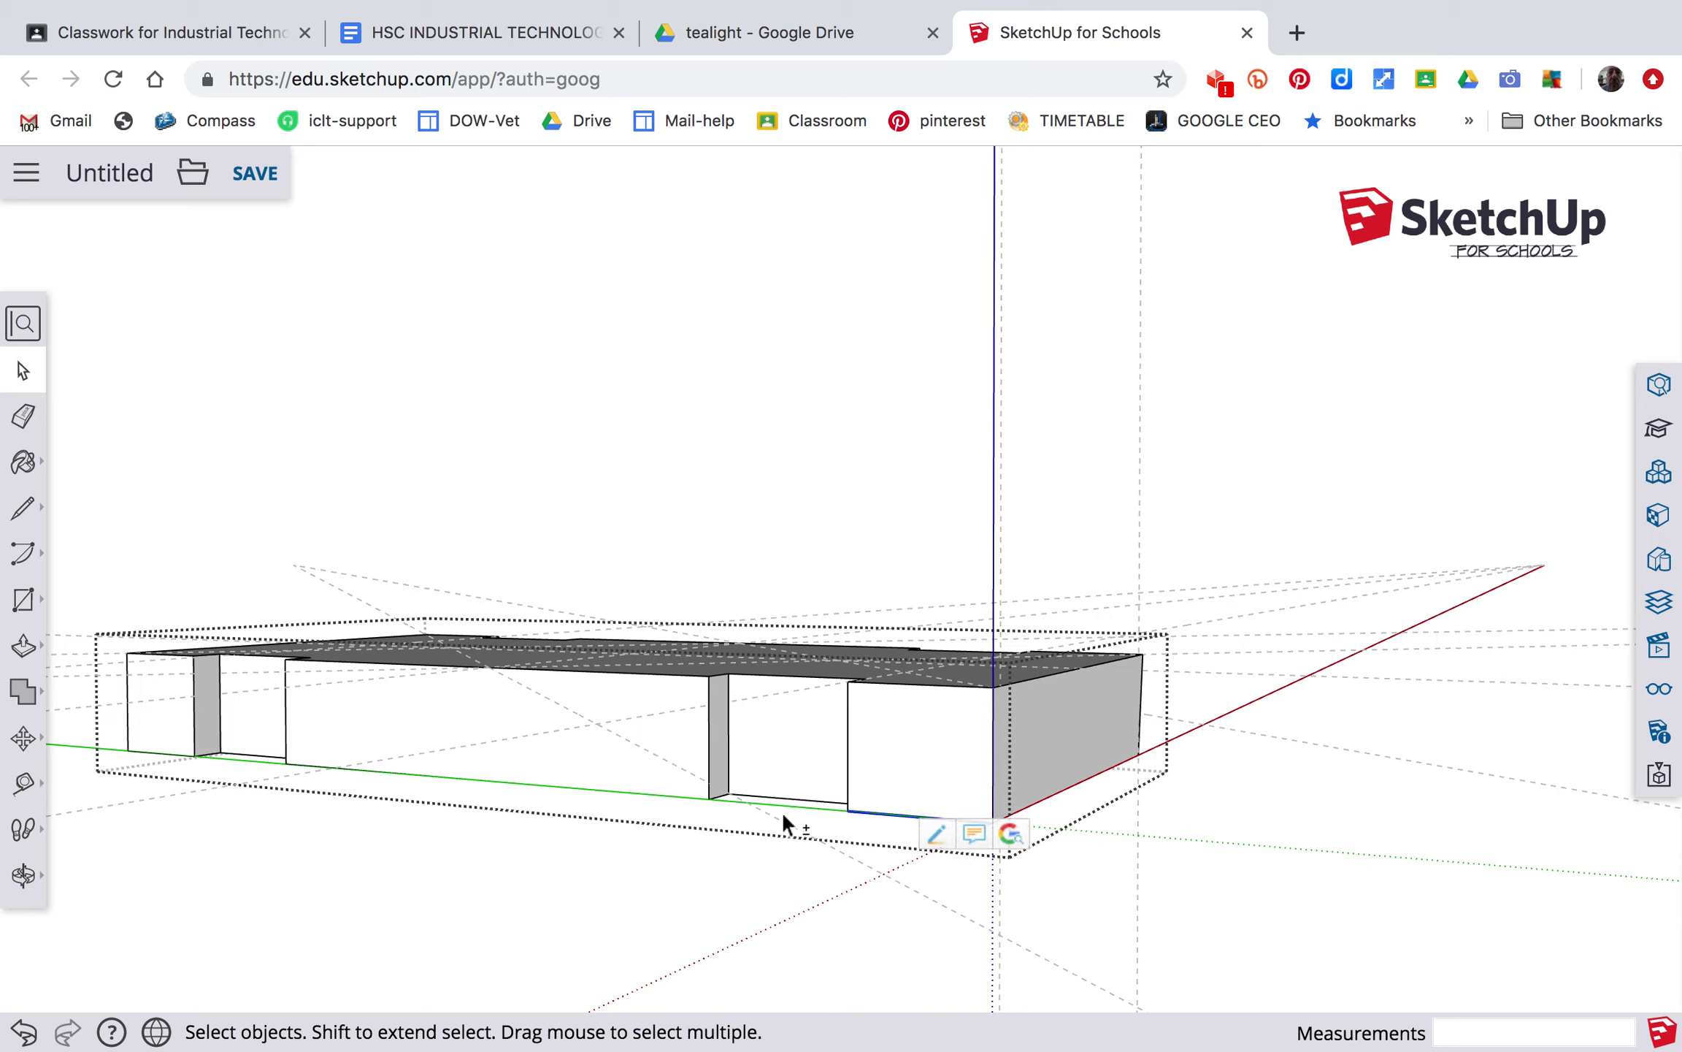
left_click(668, 794, "shift")
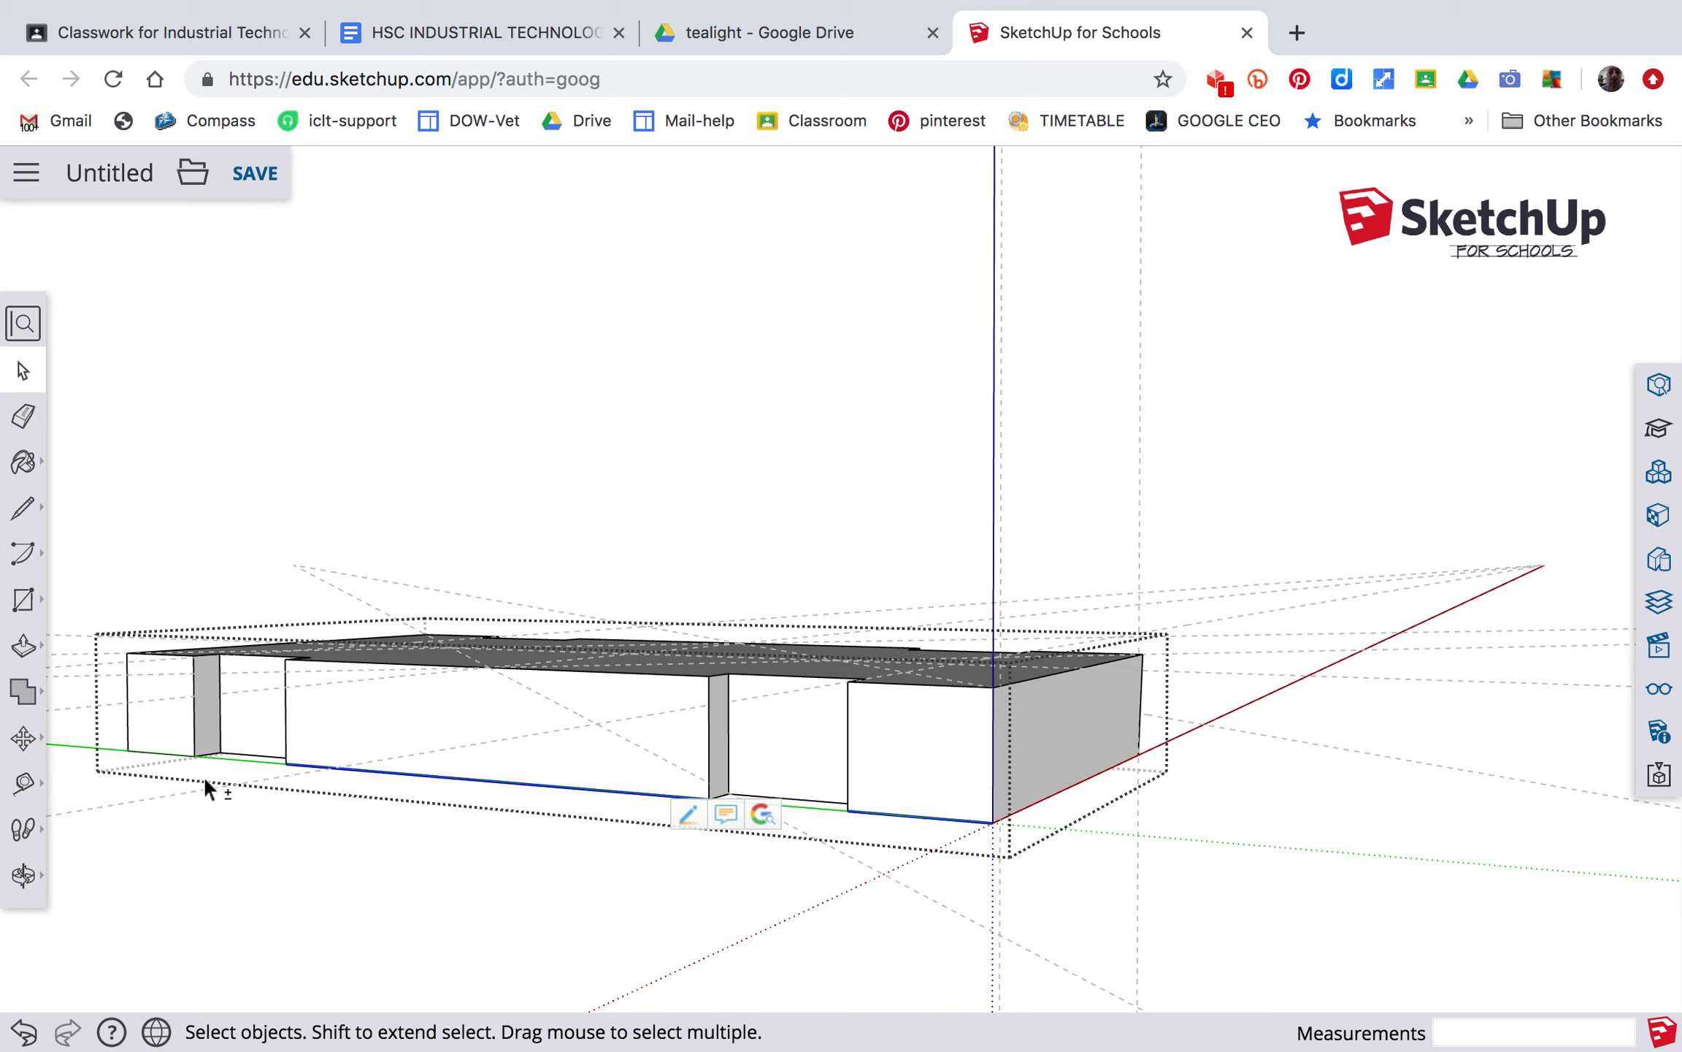
left_click(170, 748, "shift")
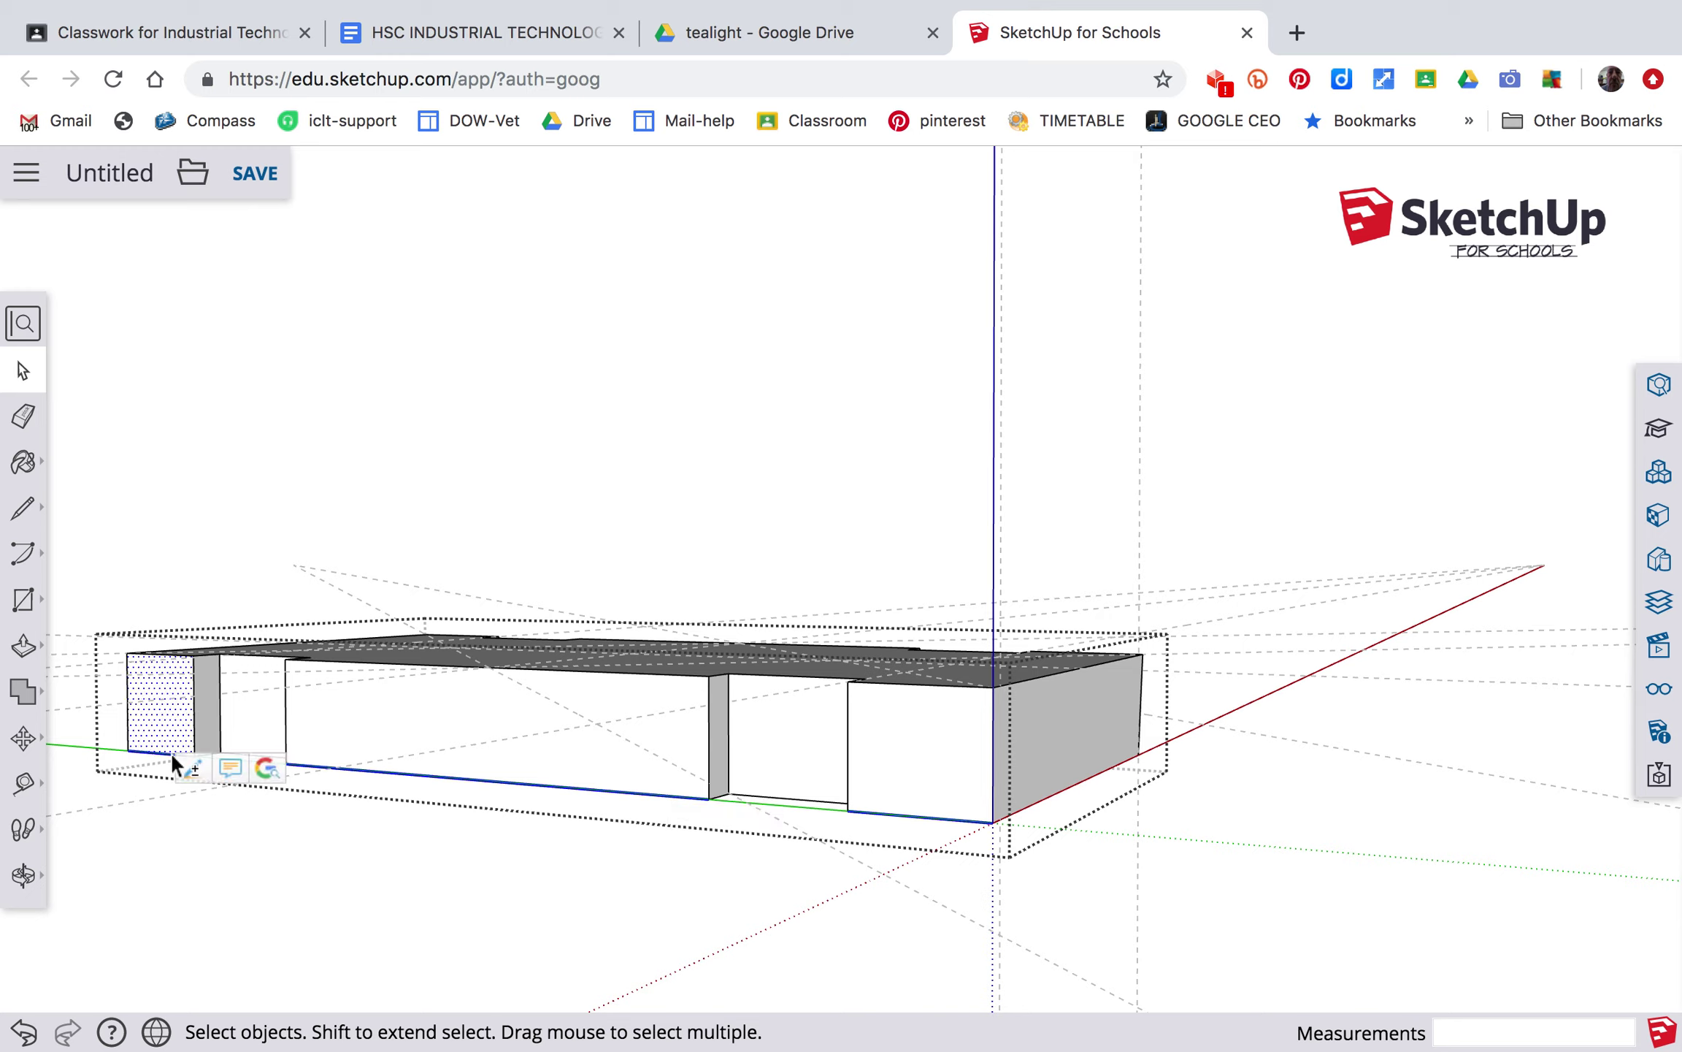
left_click(167, 732, "shift")
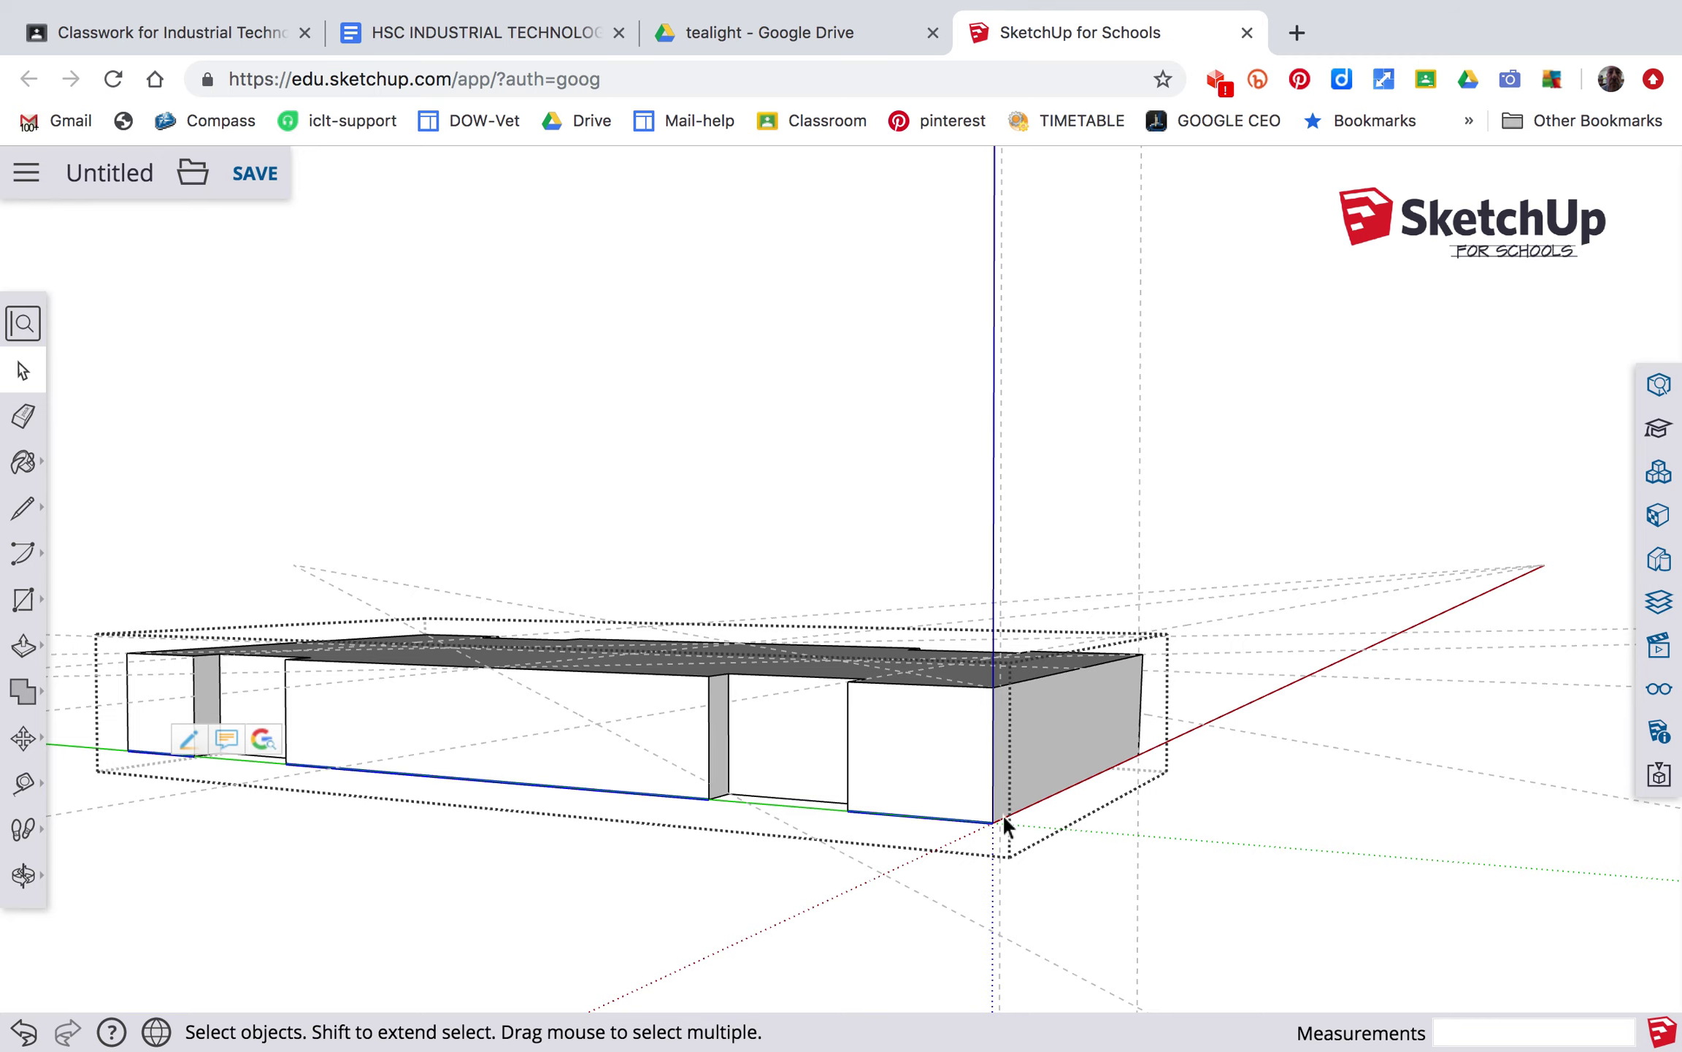
scroll(994, 815, "up", 6)
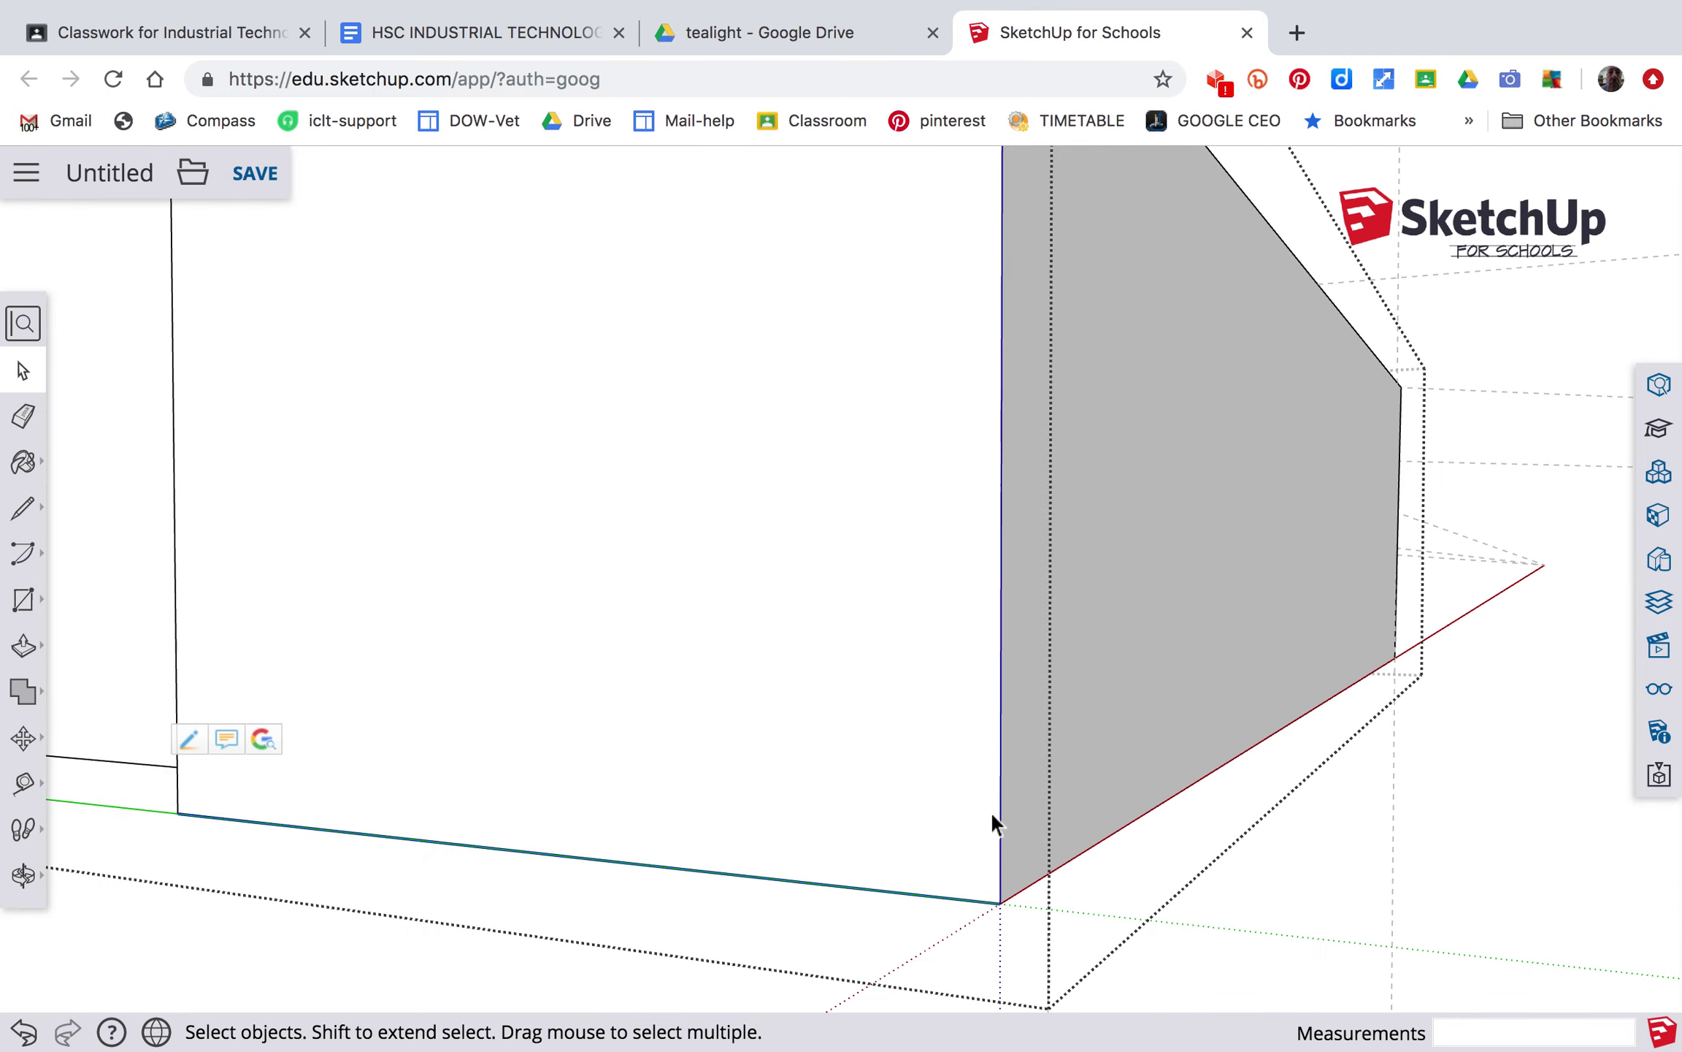
key("m")
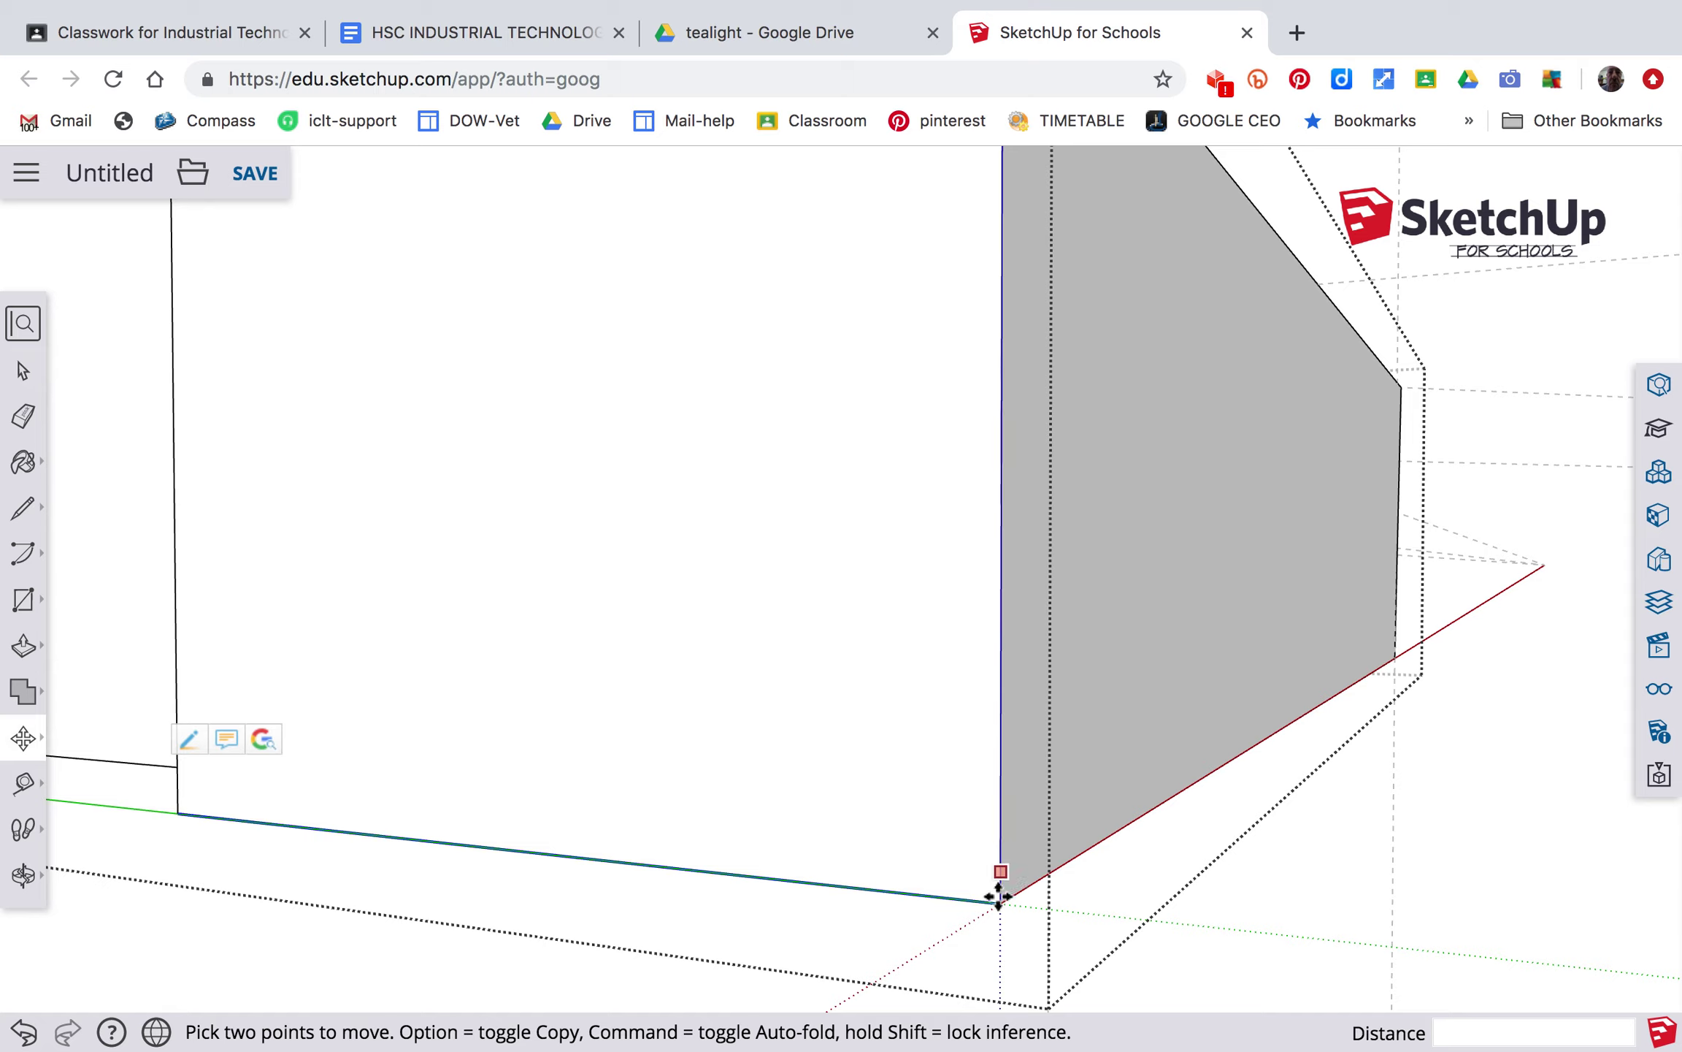
left_click(999, 906)
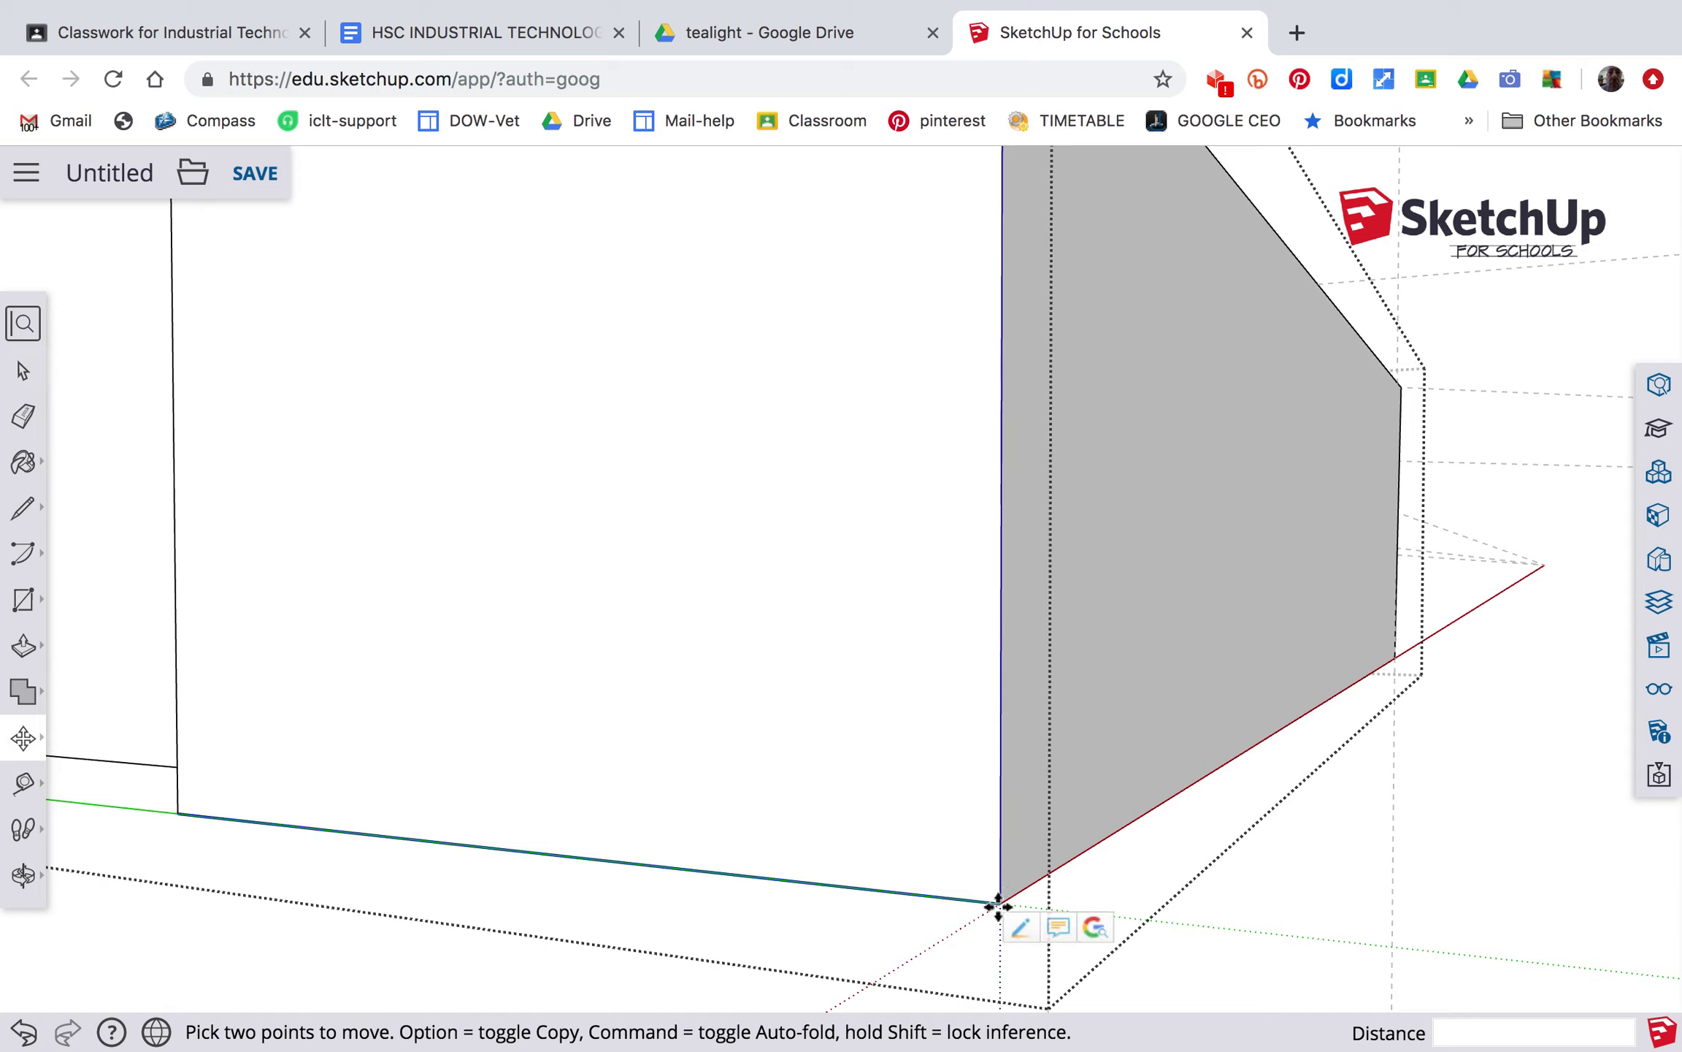
left_click(1048, 874)
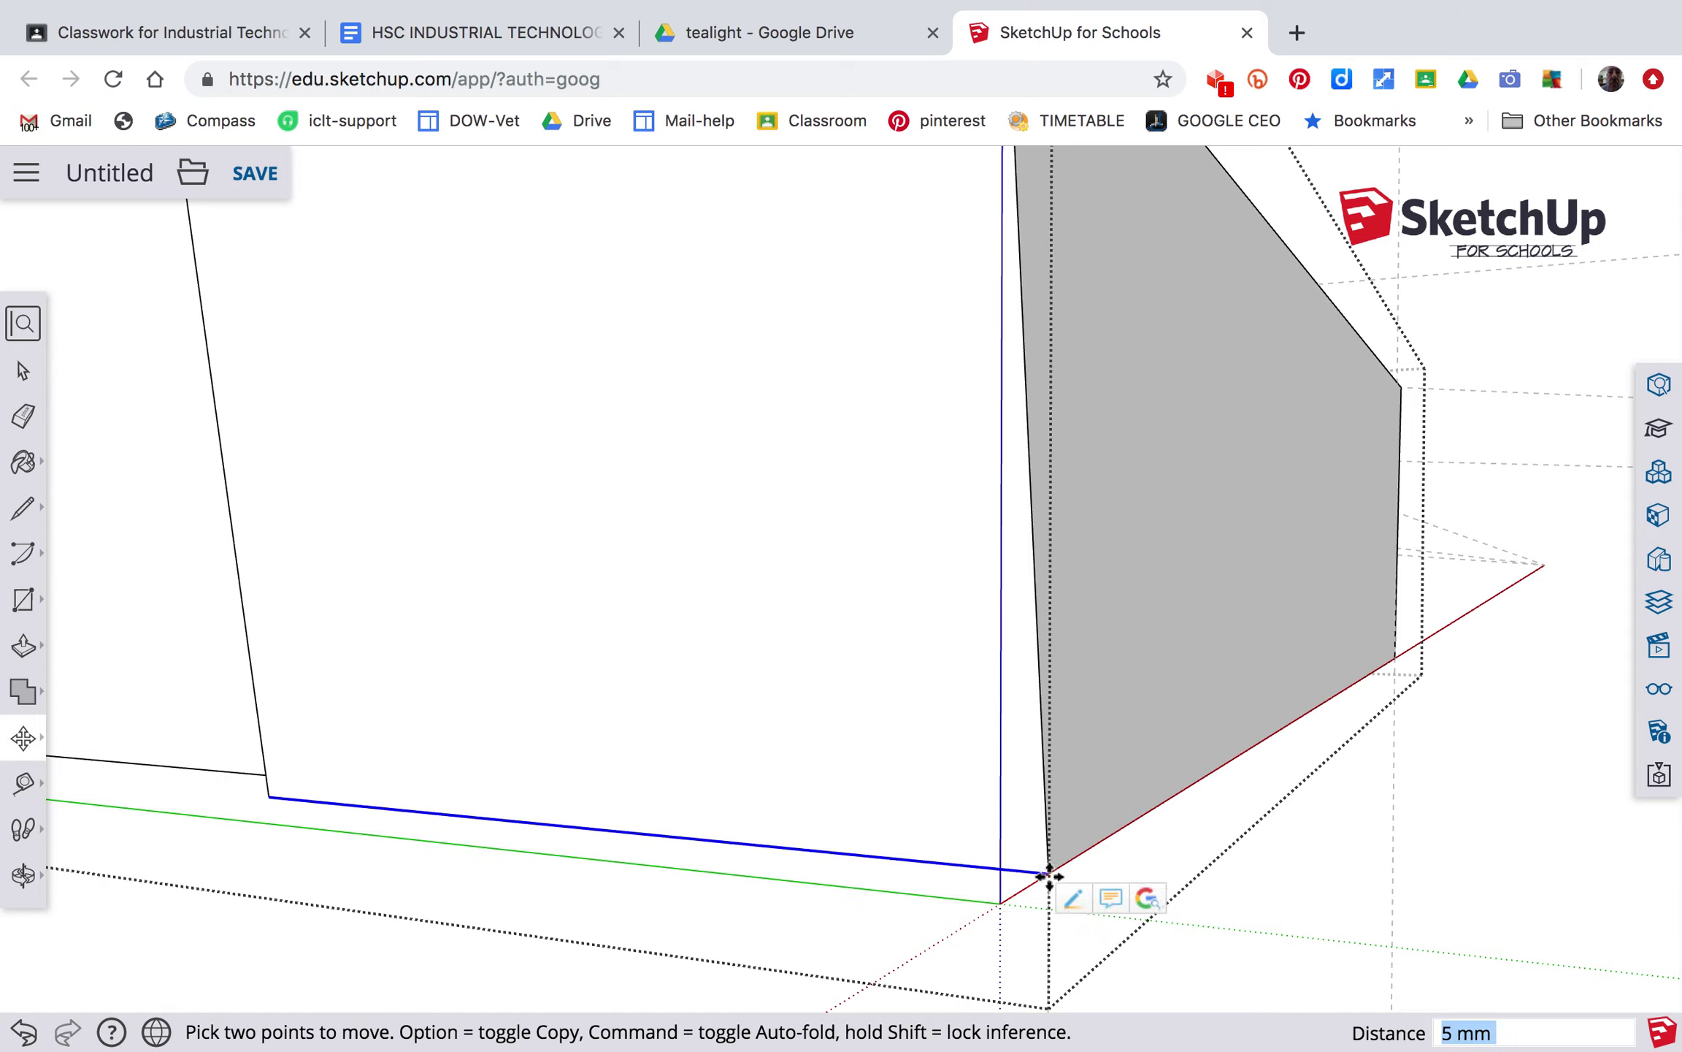
scroll(1349, 840, "up", 2)
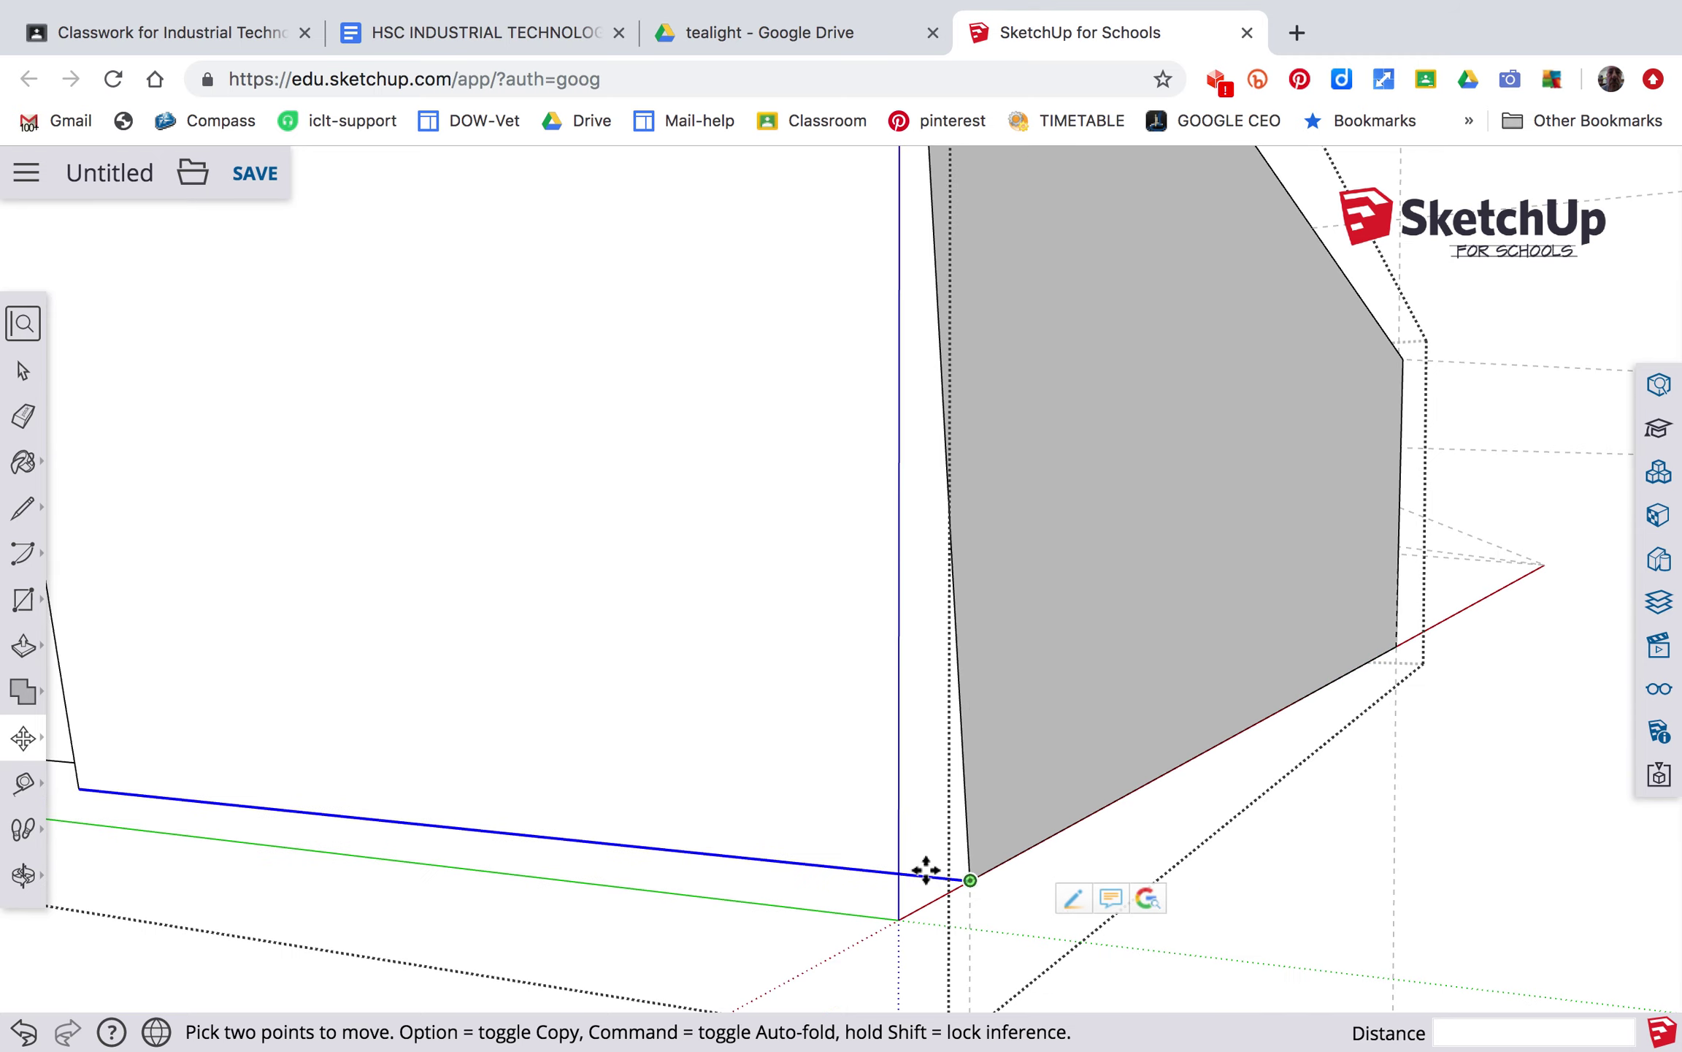
Orbit and zoom around the tapered block, finishing on a raised view of its top.
key("shift+z")
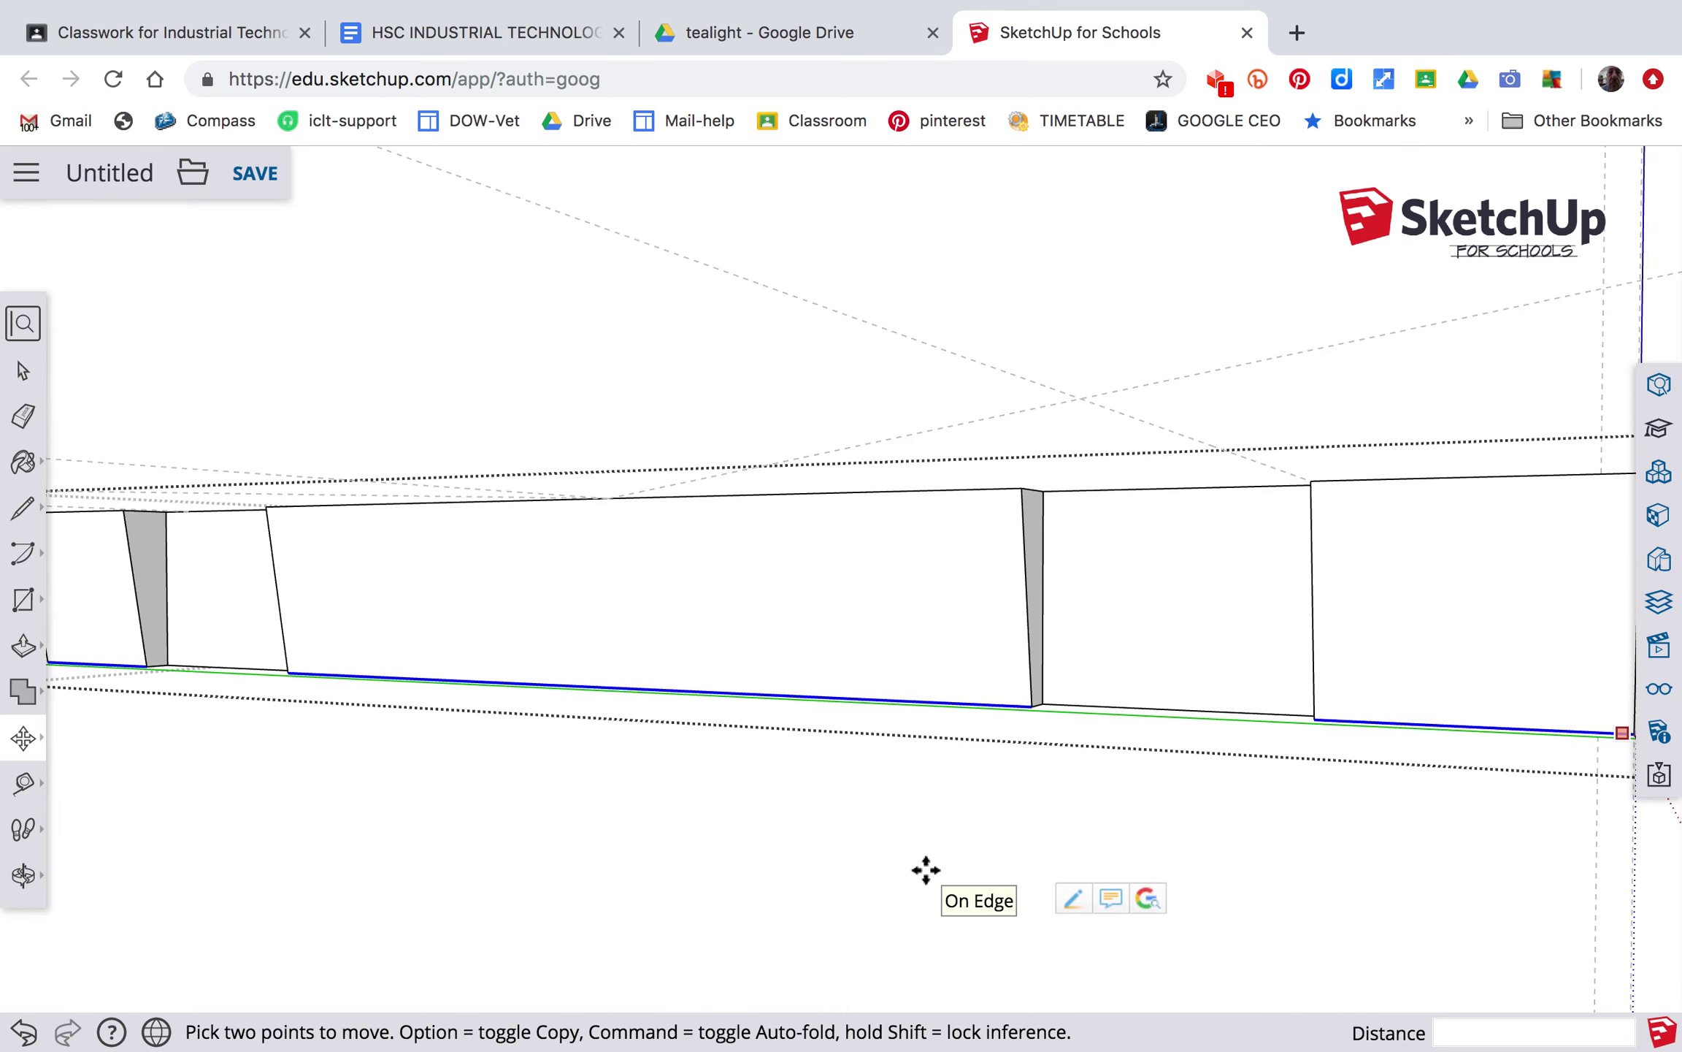
key("o")
left_click_drag(905, 848, 770, 867)
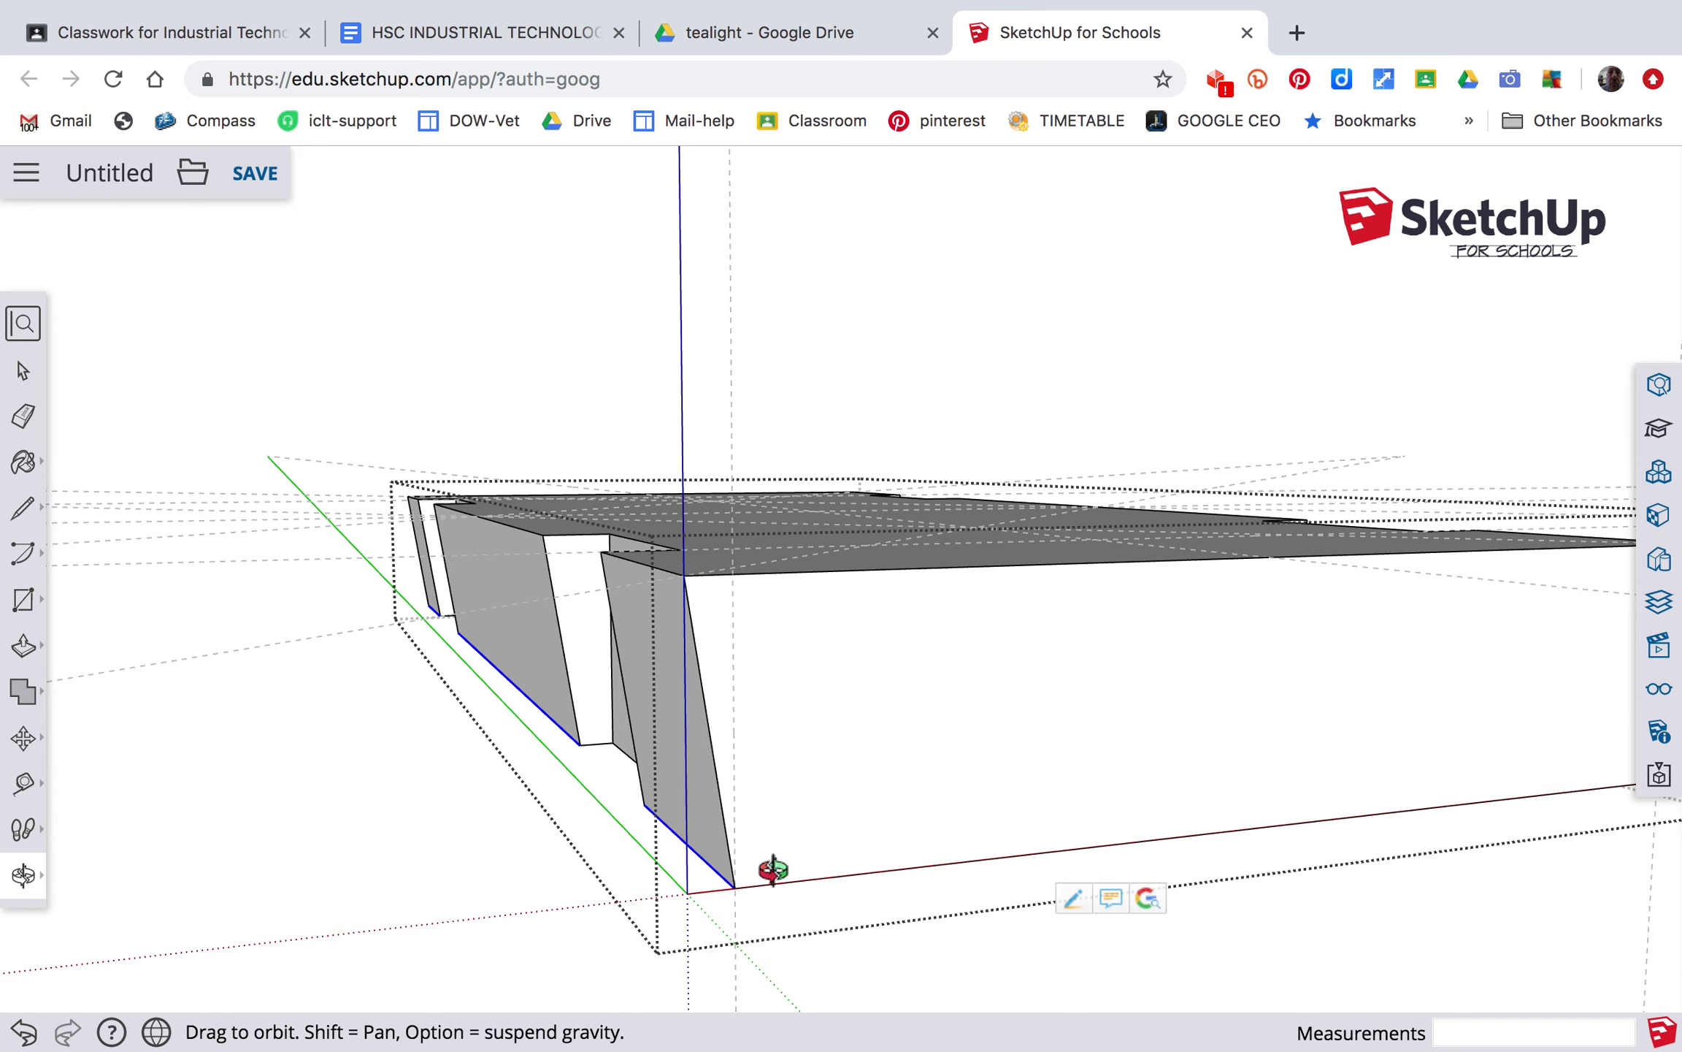
key("m")
scroll(773, 871, "up", 2)
scroll(774, 871, "down", 2)
scroll(773, 871, "down", 1)
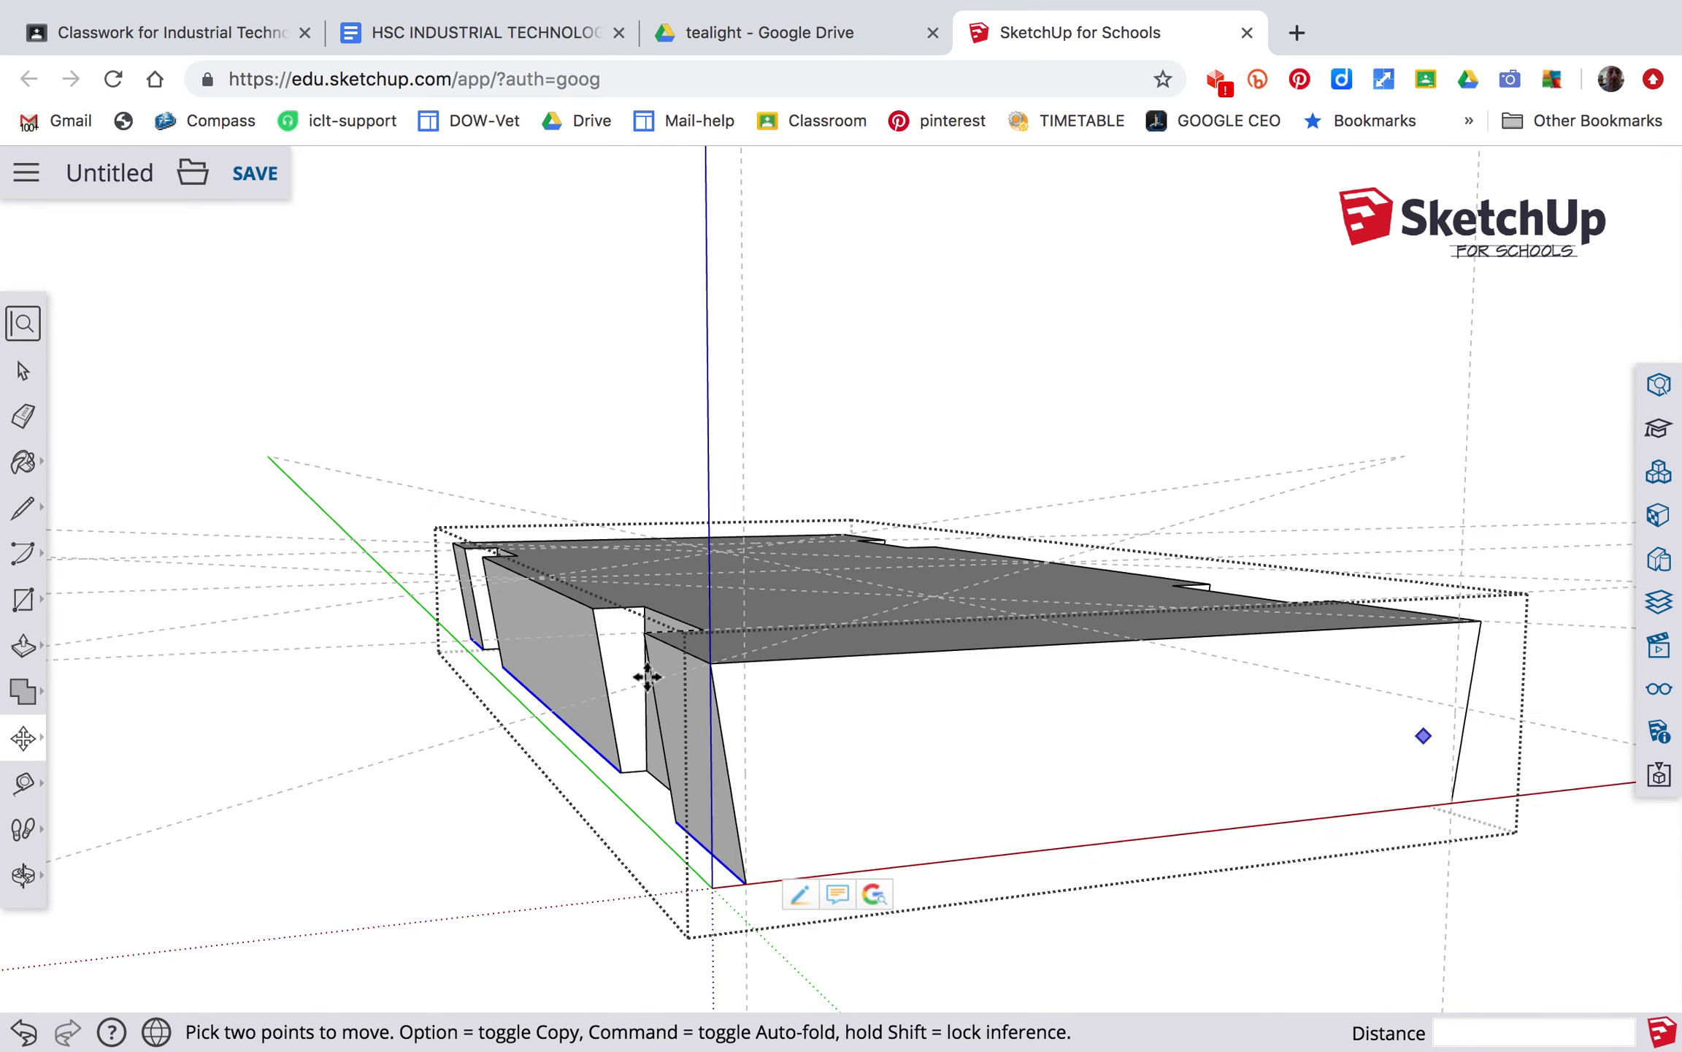
key("o")
left_click_drag(1303, 901, 829, 901)
key("m")
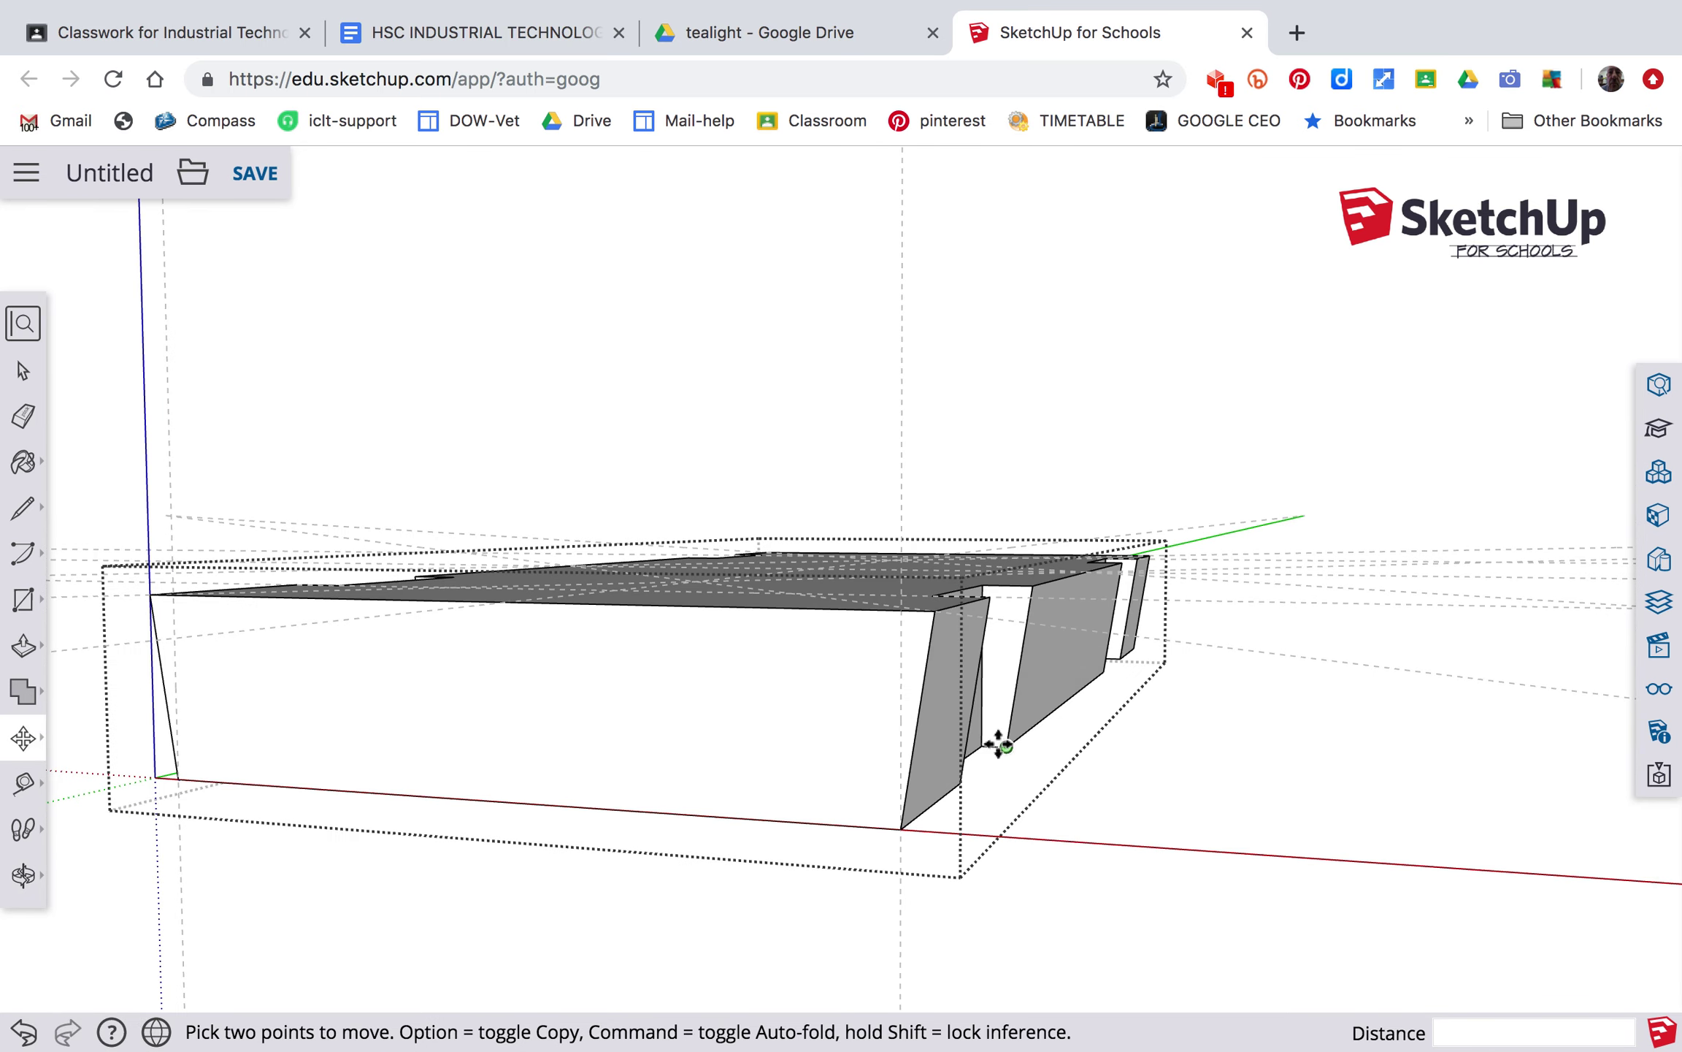
key("o")
left_click_drag(751, 808, 1119, 883)
key("m")
scroll(1226, 616, "down", 5)
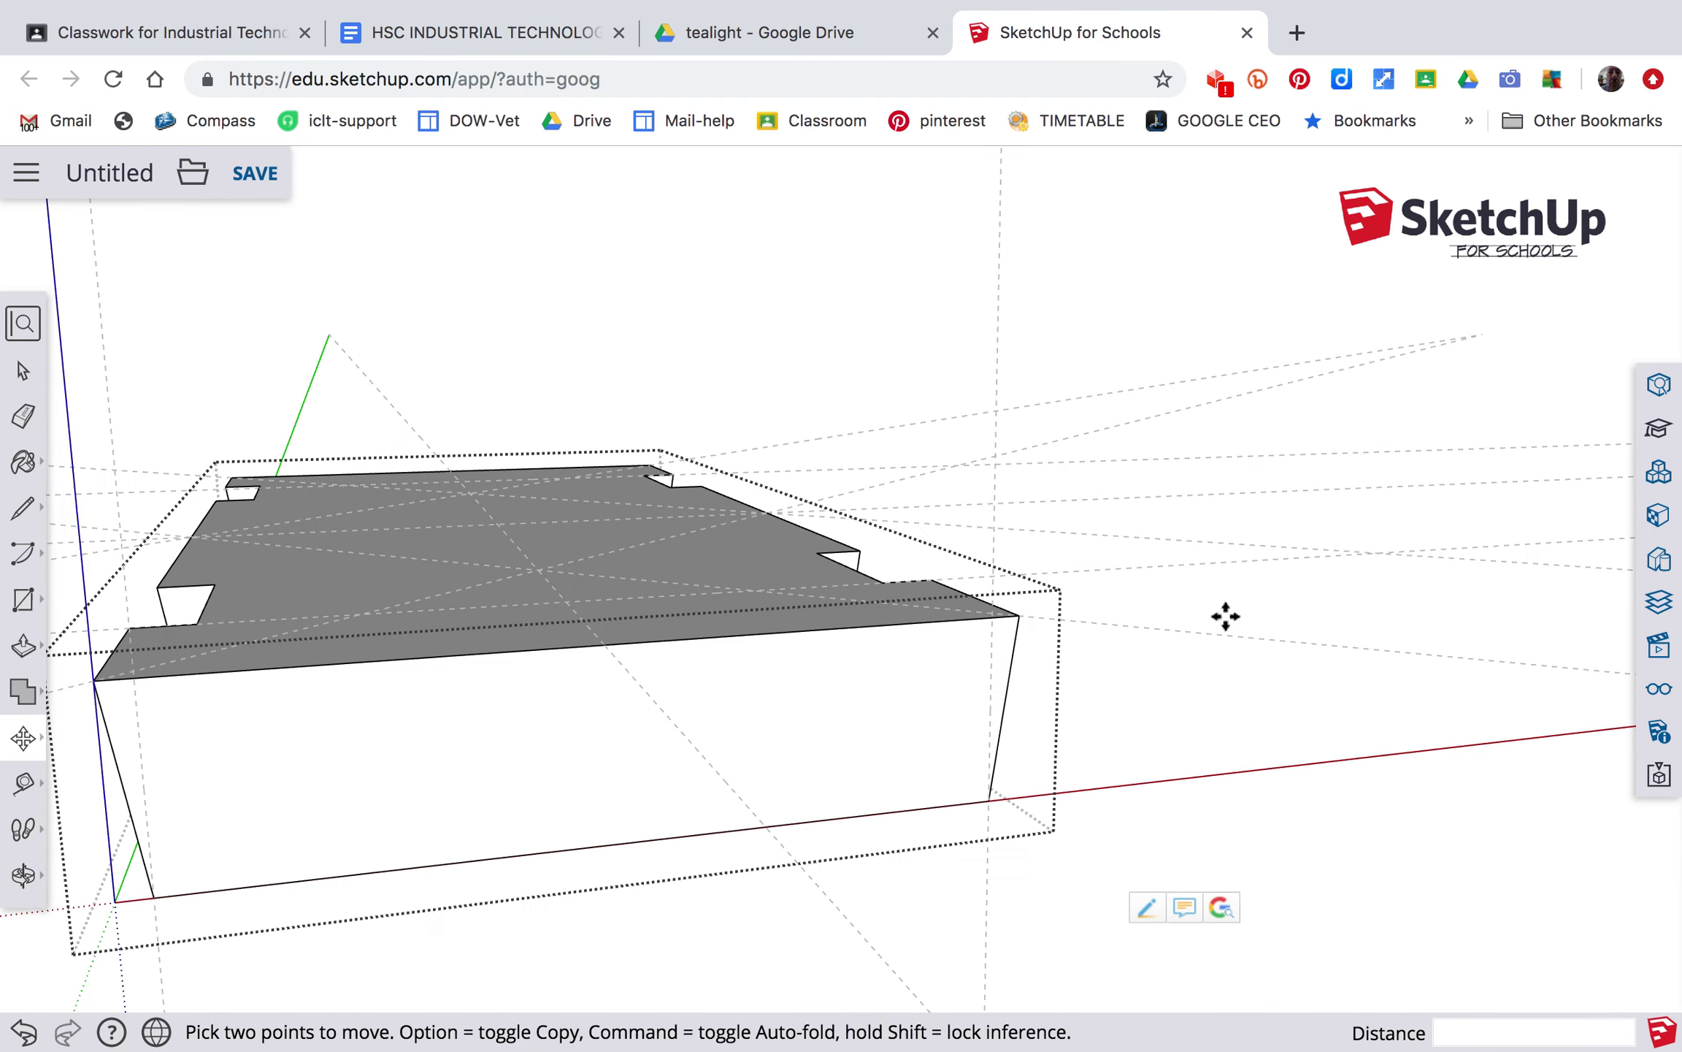
middle_click_drag(1375, 668, 1169, 832)
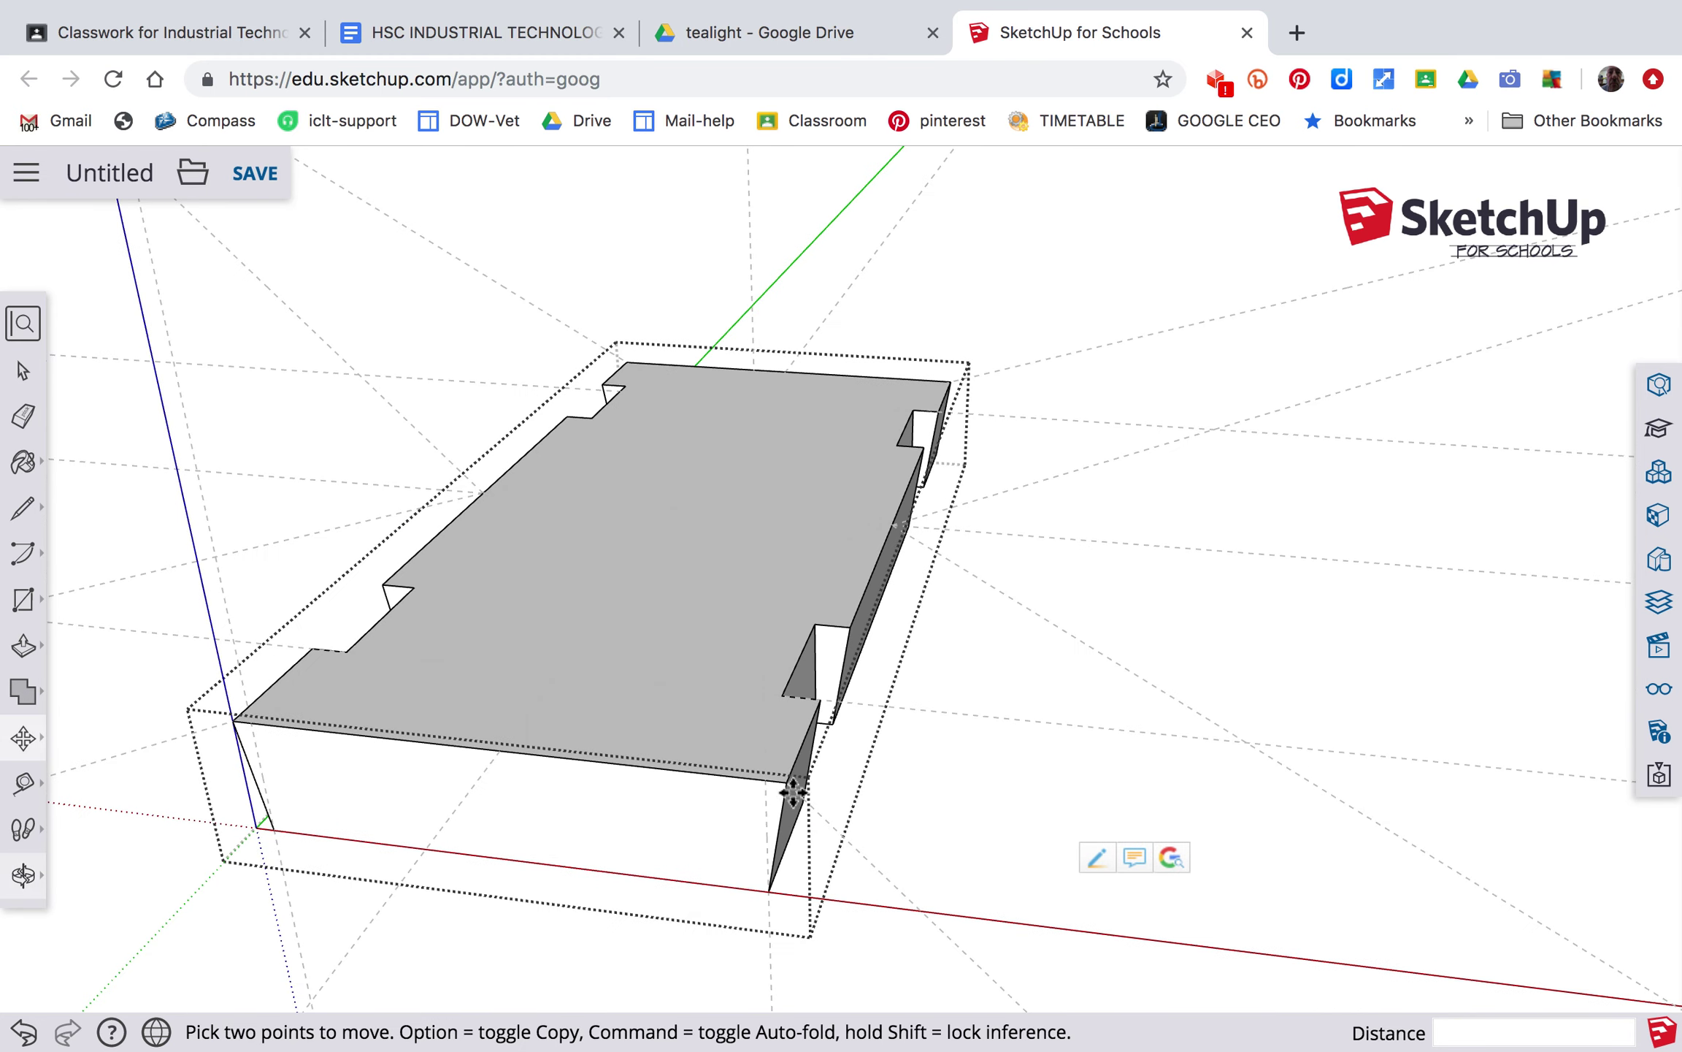
Draw a 1.5 by 32 mm rectangle from the front edge's midpoint down the front wall.
left_click(774, 365)
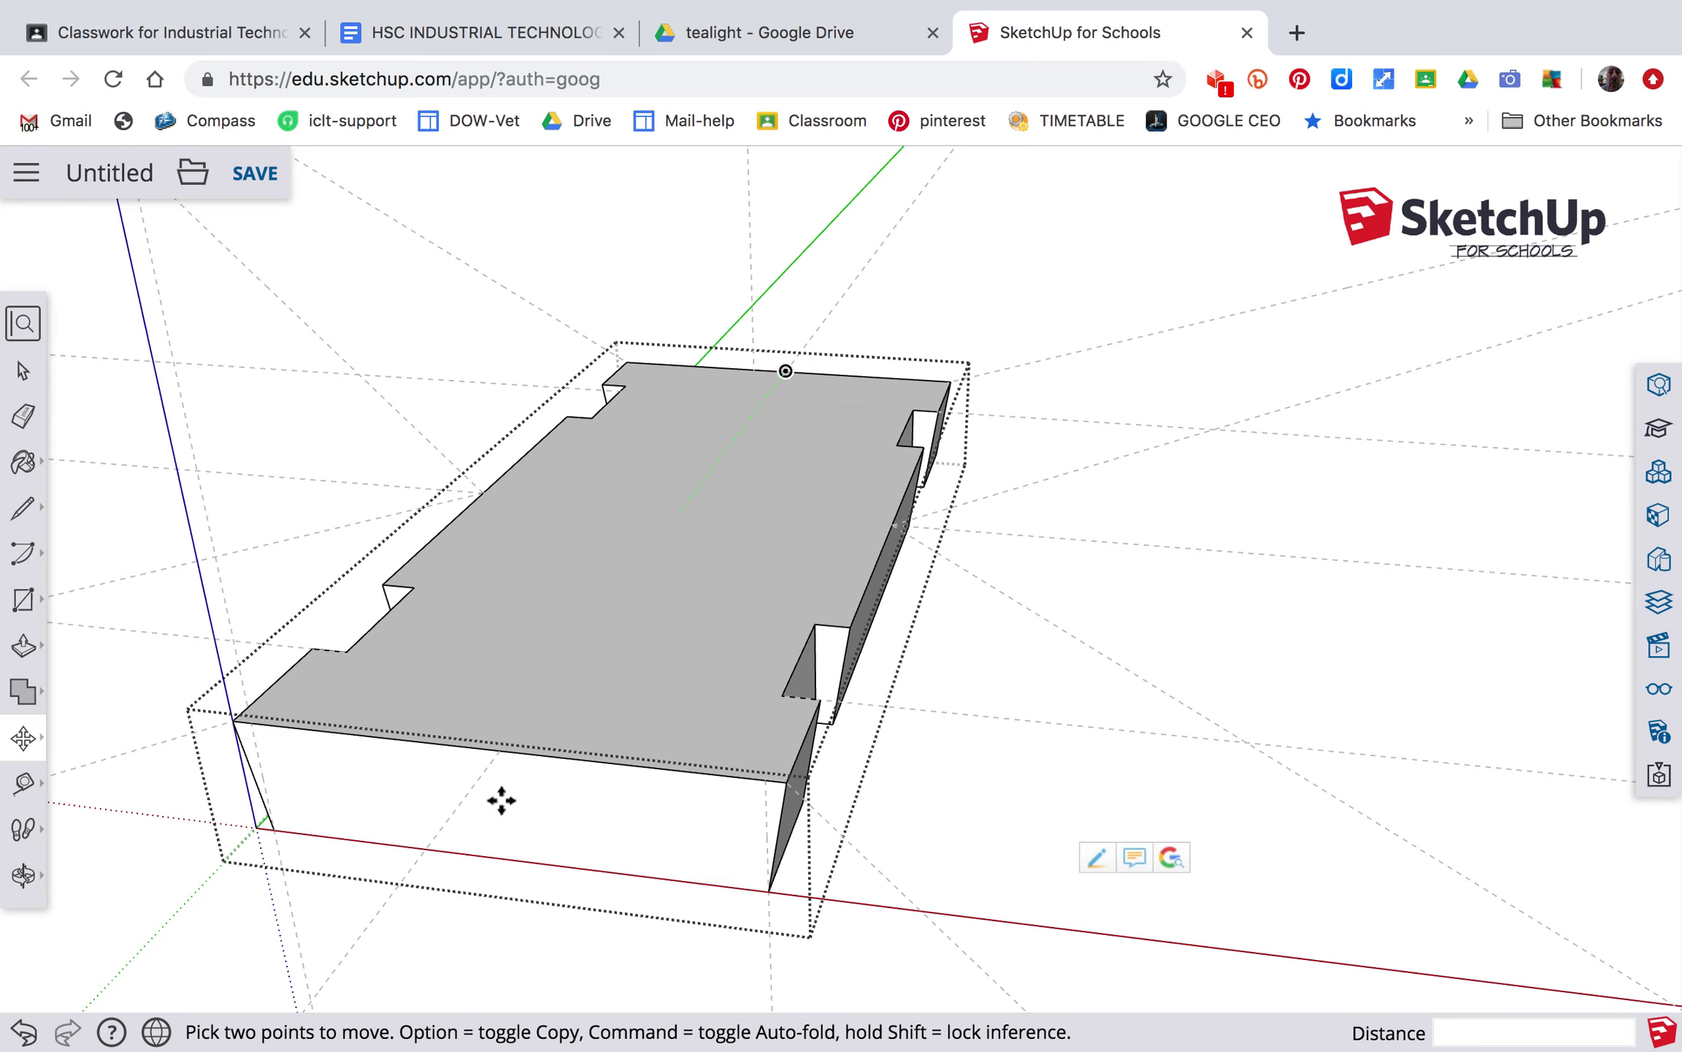
scroll(482, 787, "up", 10)
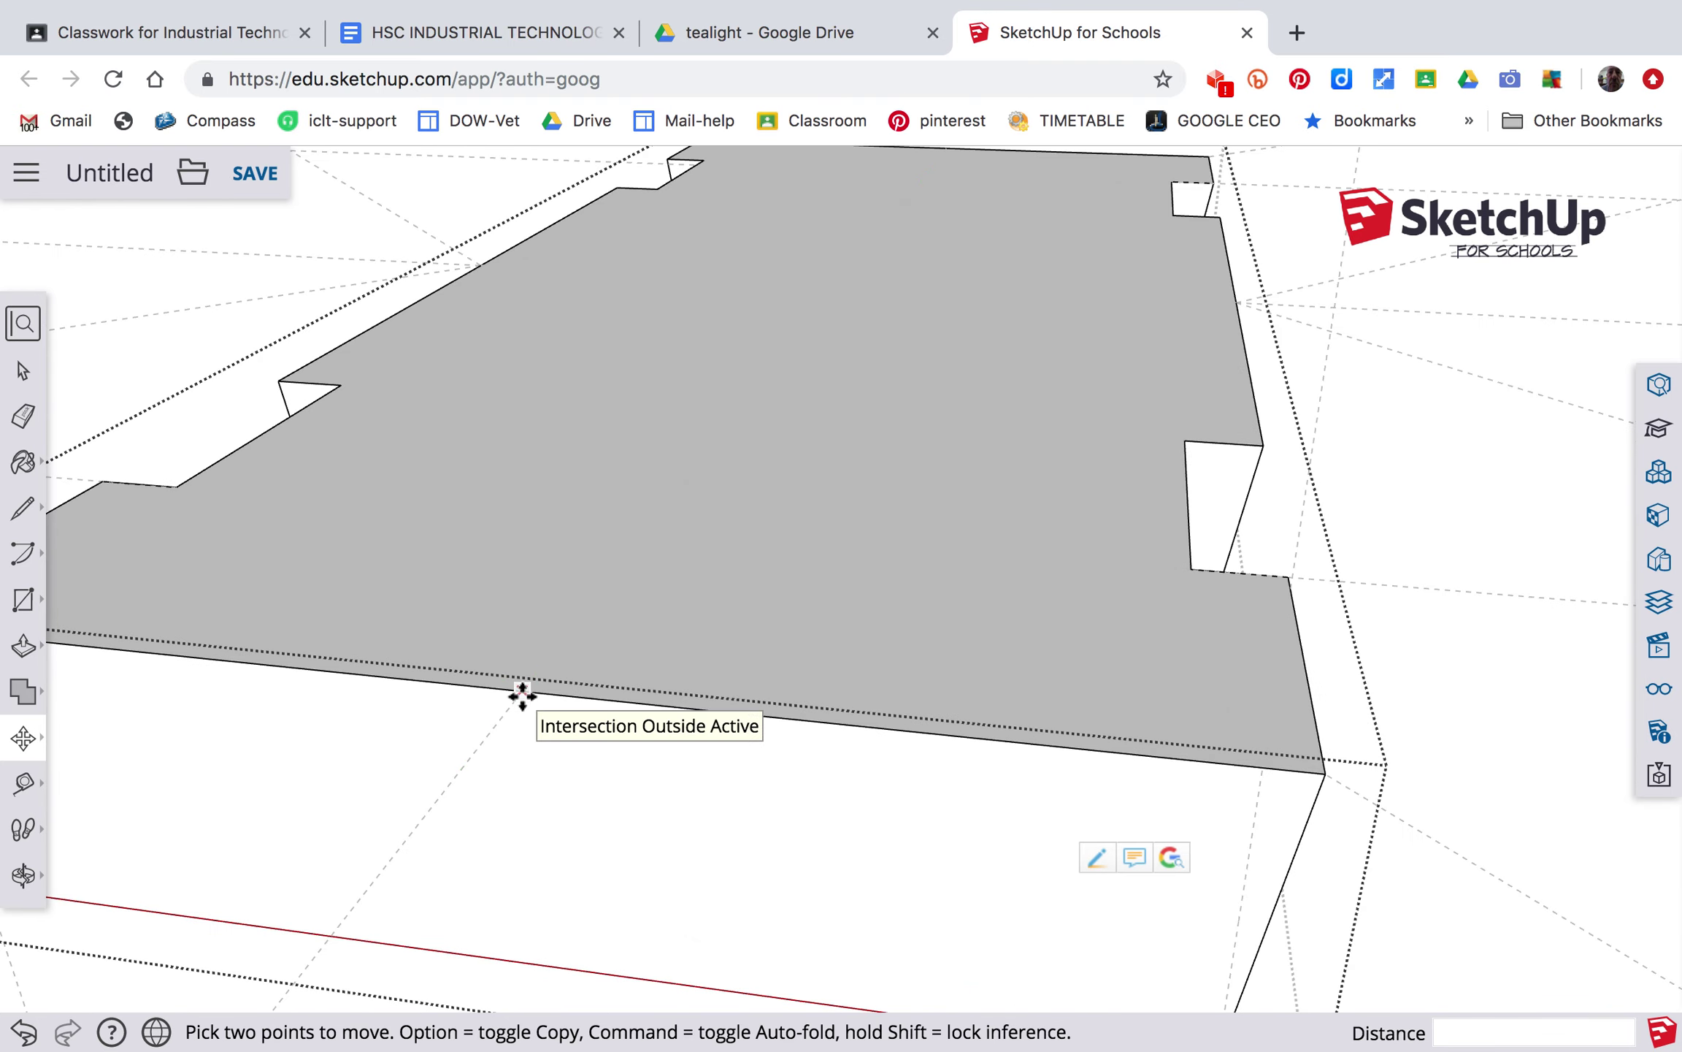
key("r")
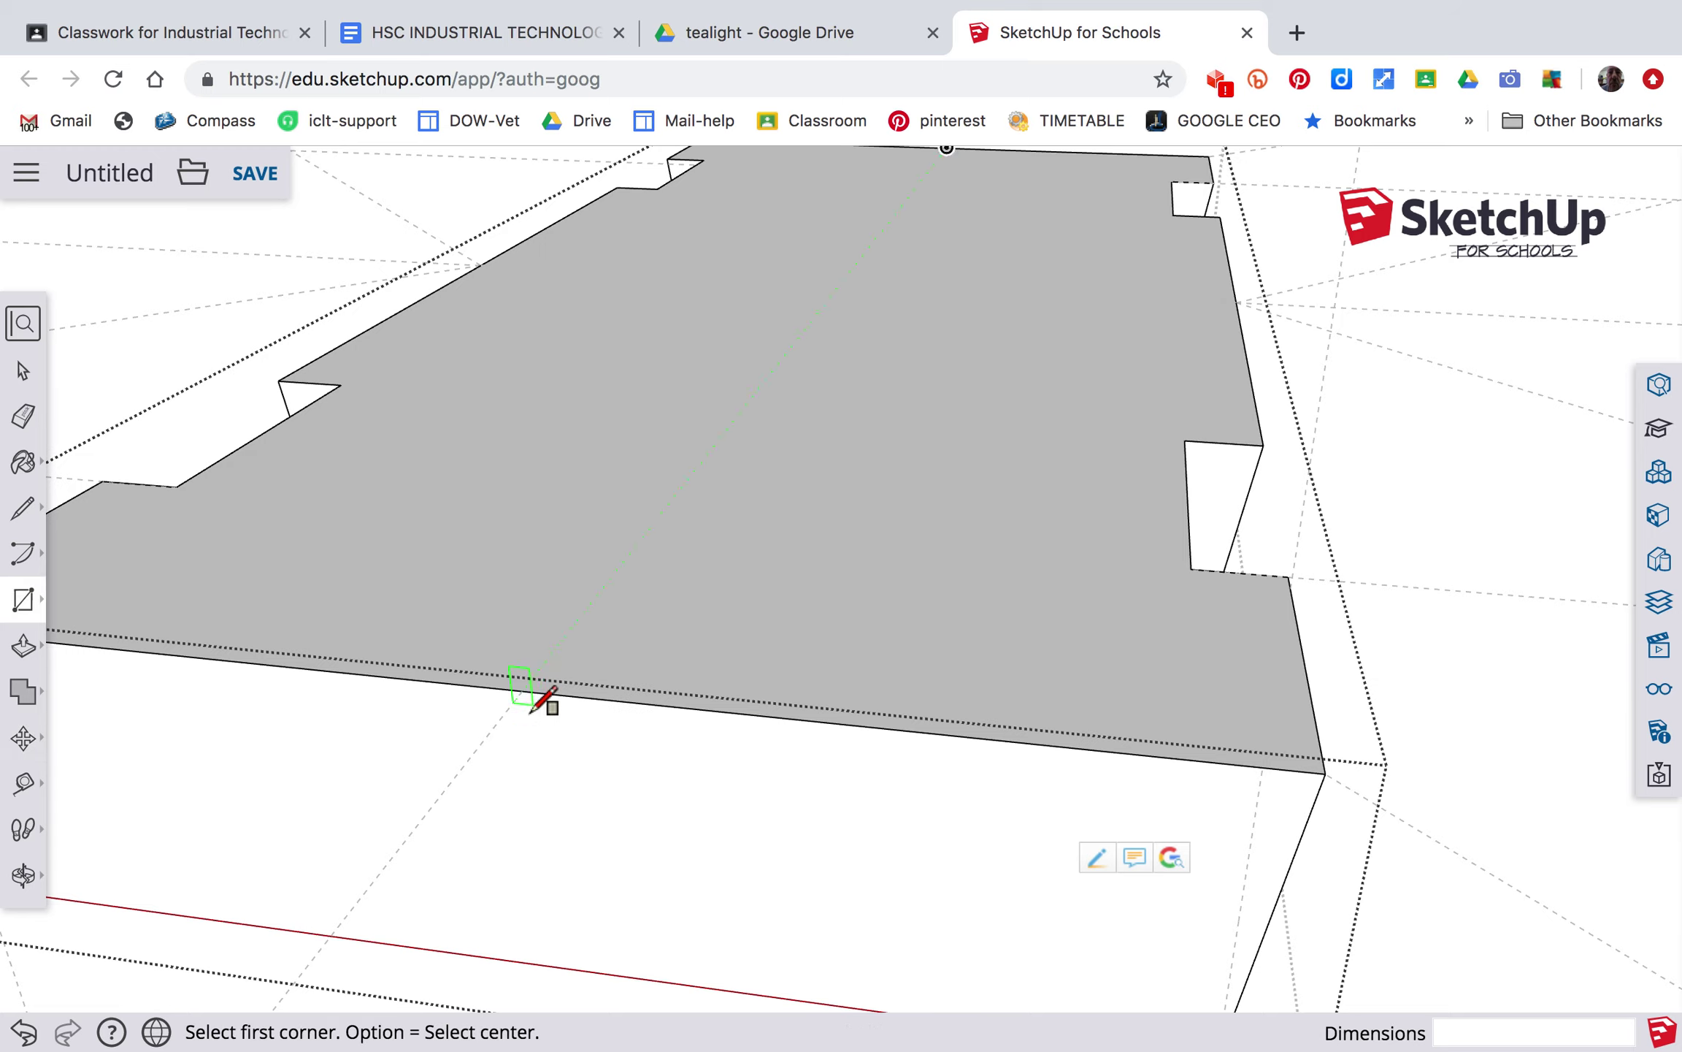
left_click(523, 688)
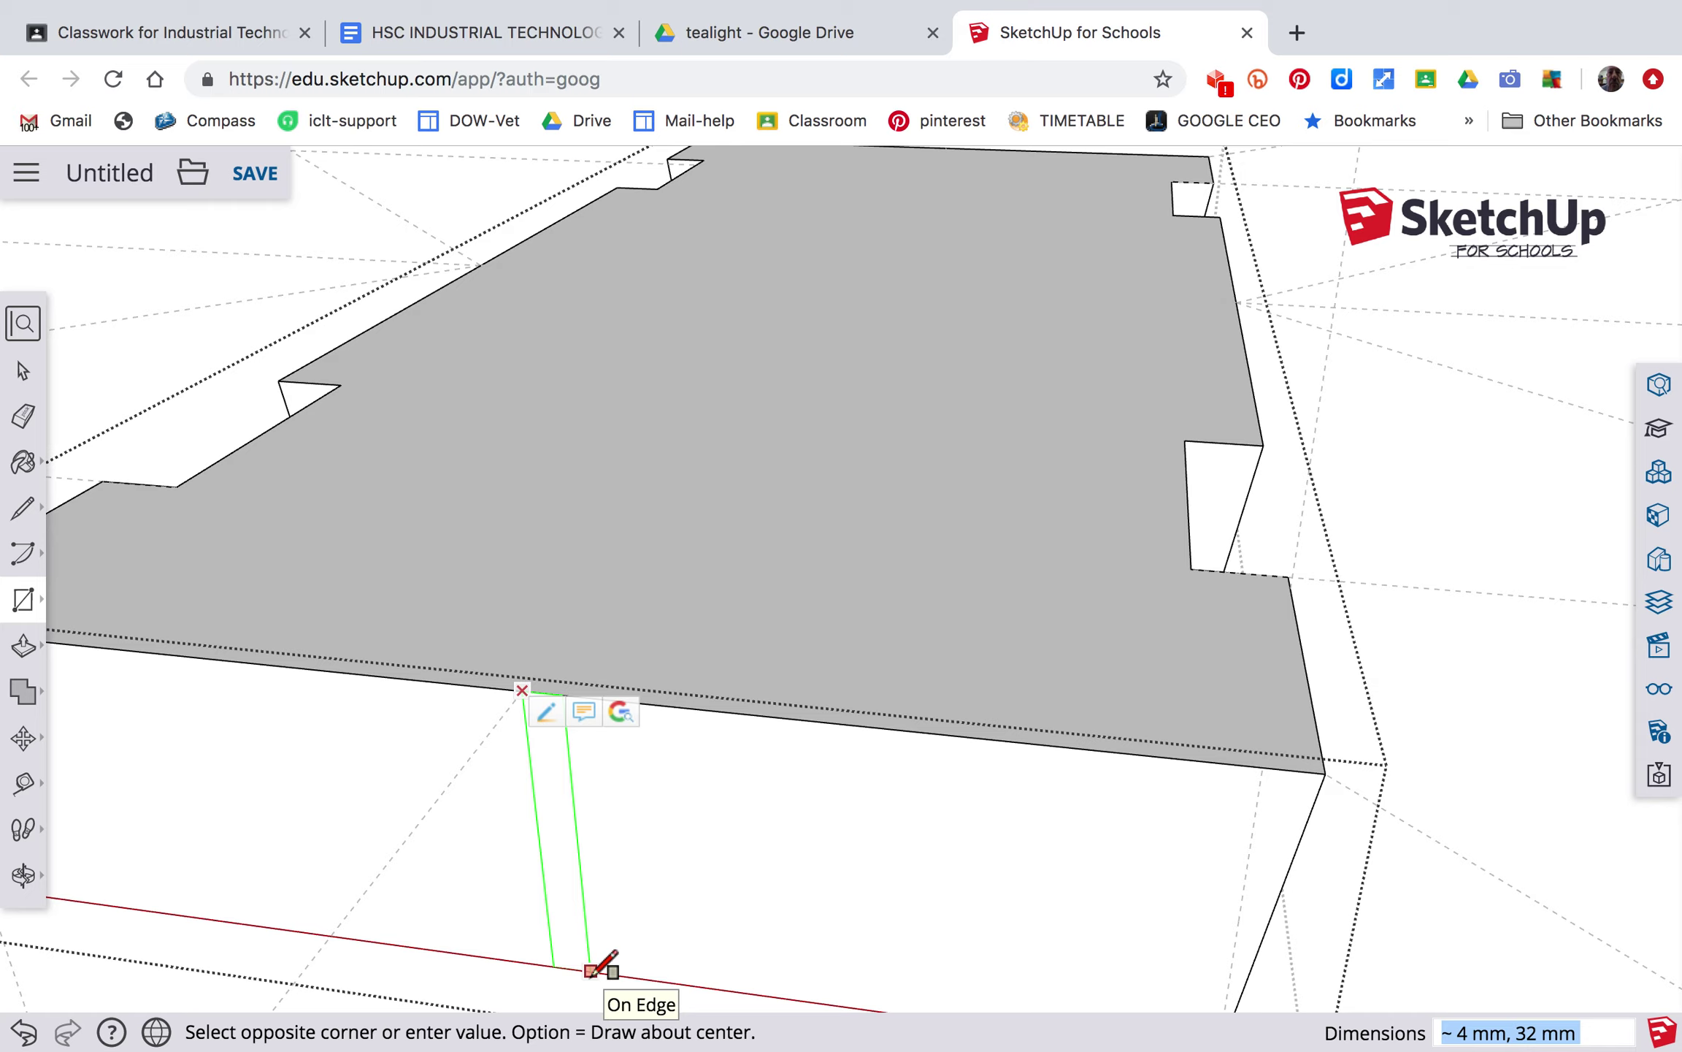
type("1.5,32")
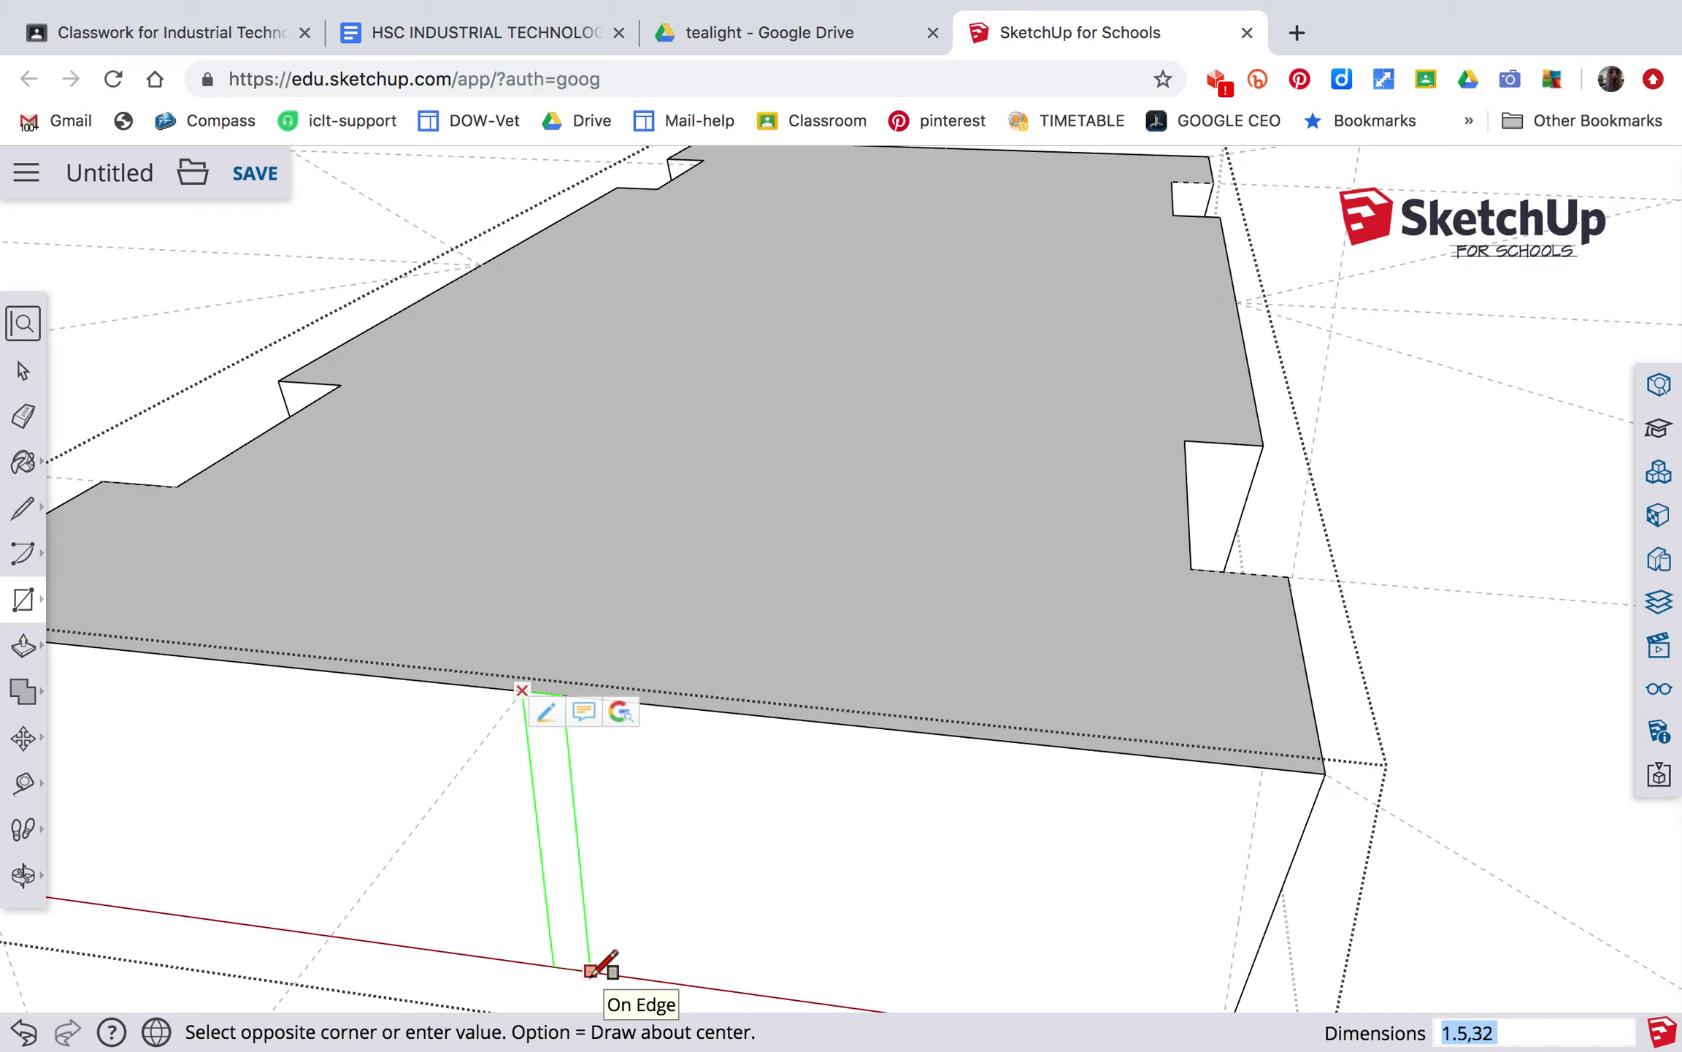
key("Return")
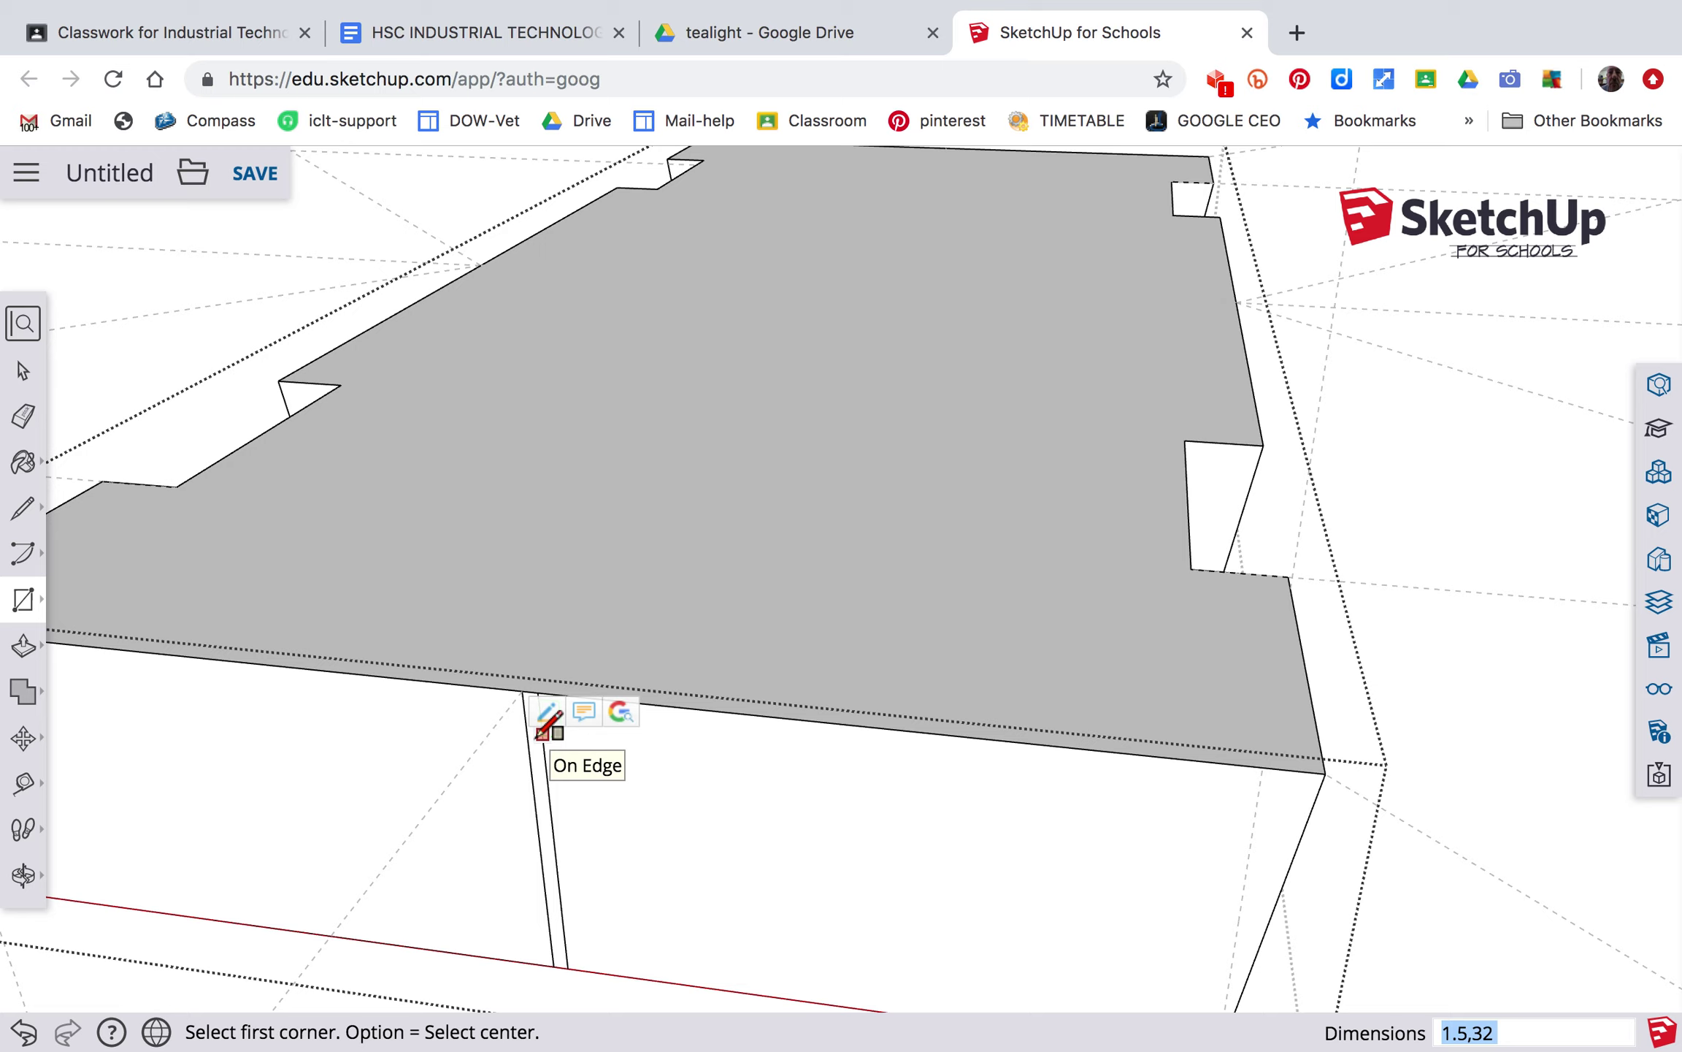
Push the thin rectangle 300 mm through the block to cut the groove, then zoom in on its end.
key("p")
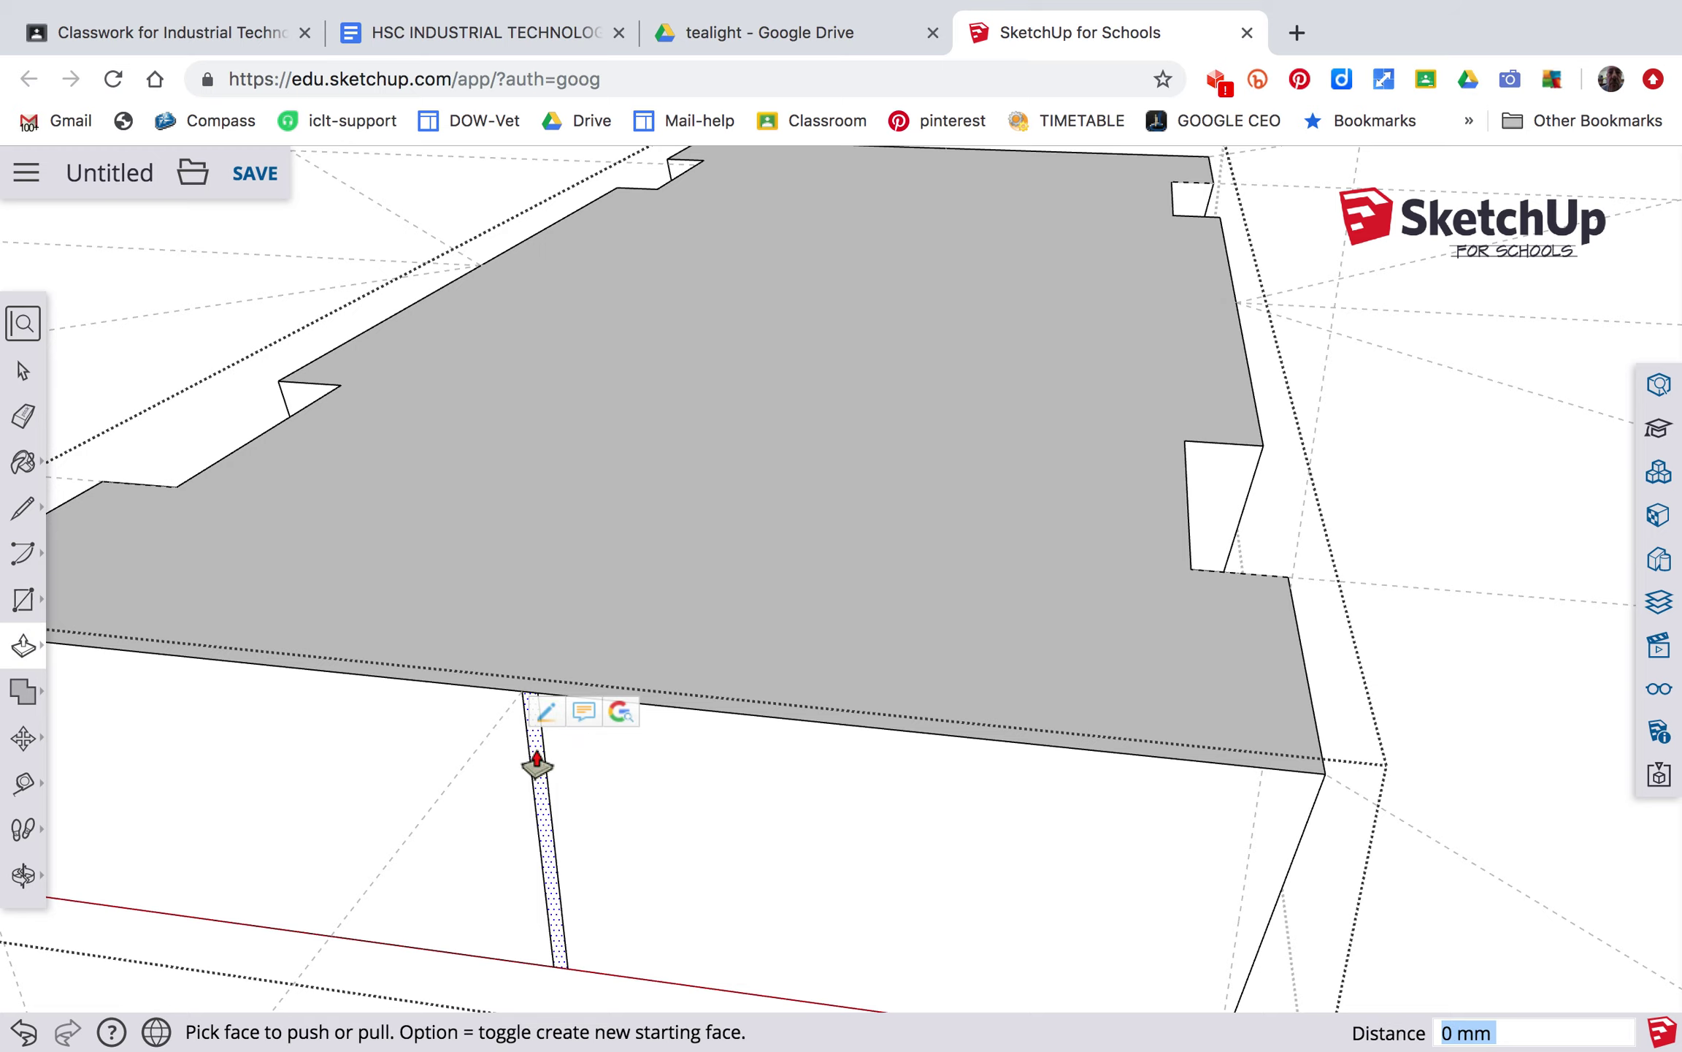
left_click_drag(540, 778, 1031, 162)
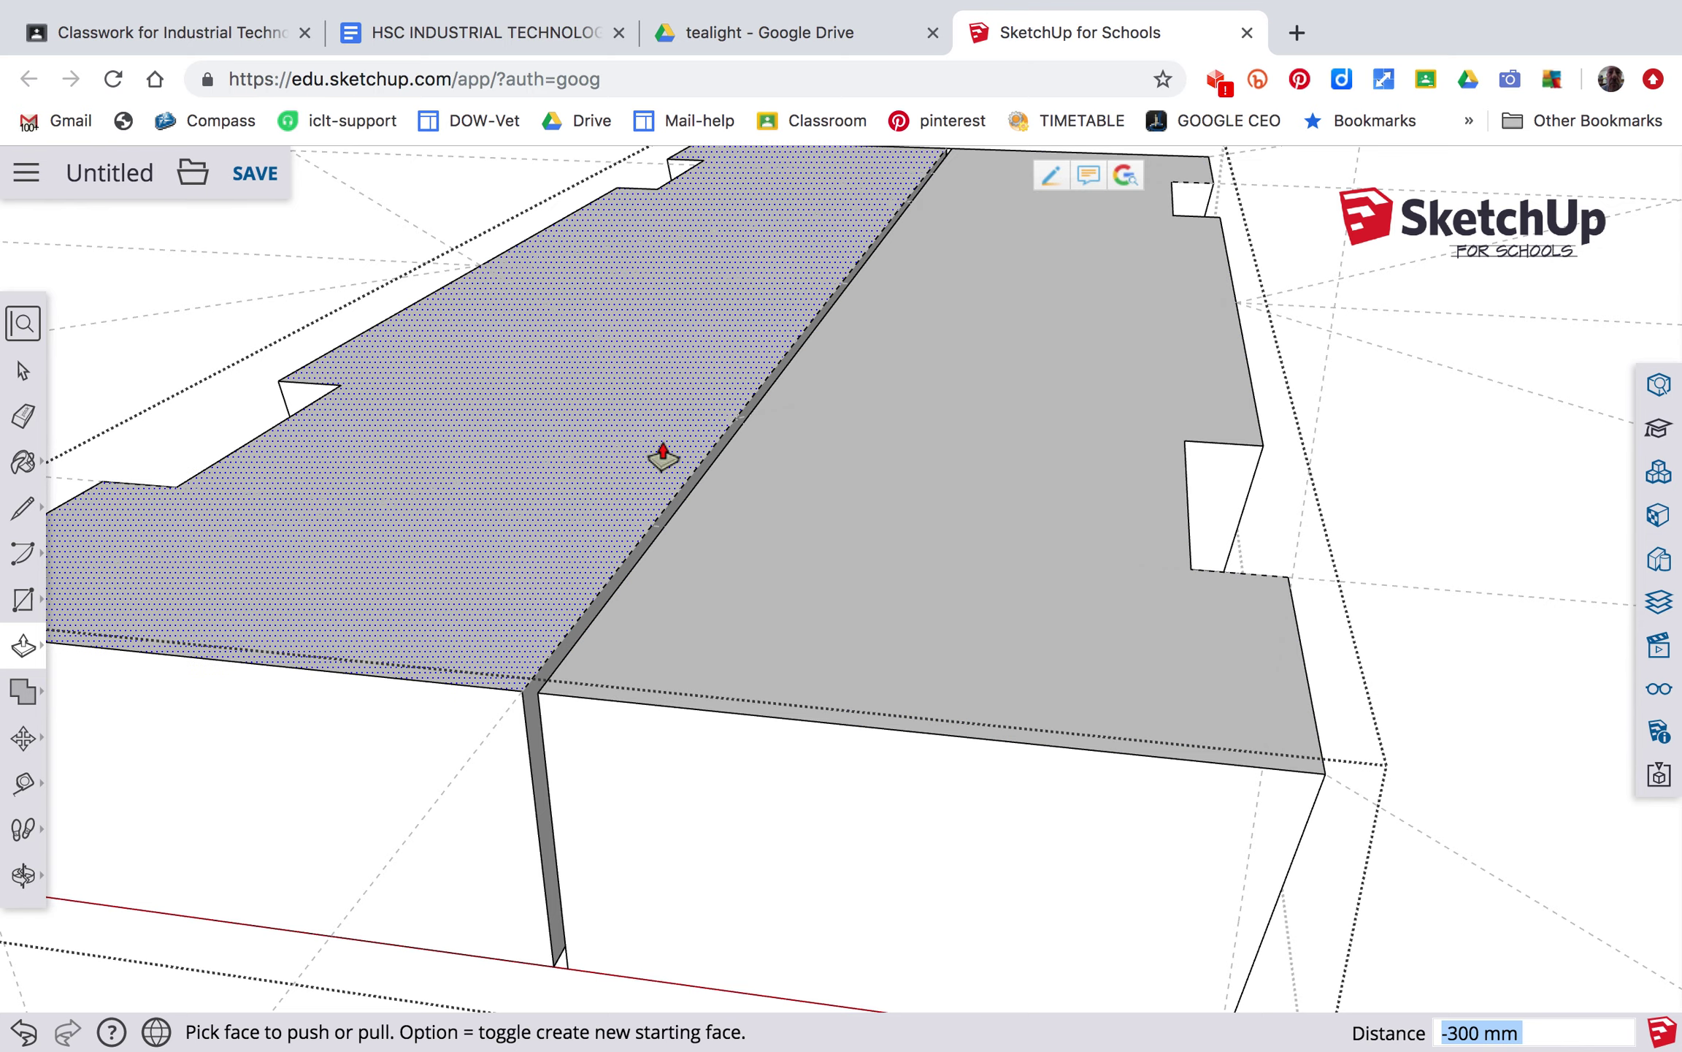
scroll(668, 623, "down", 1)
scroll(671, 630, "down", 3)
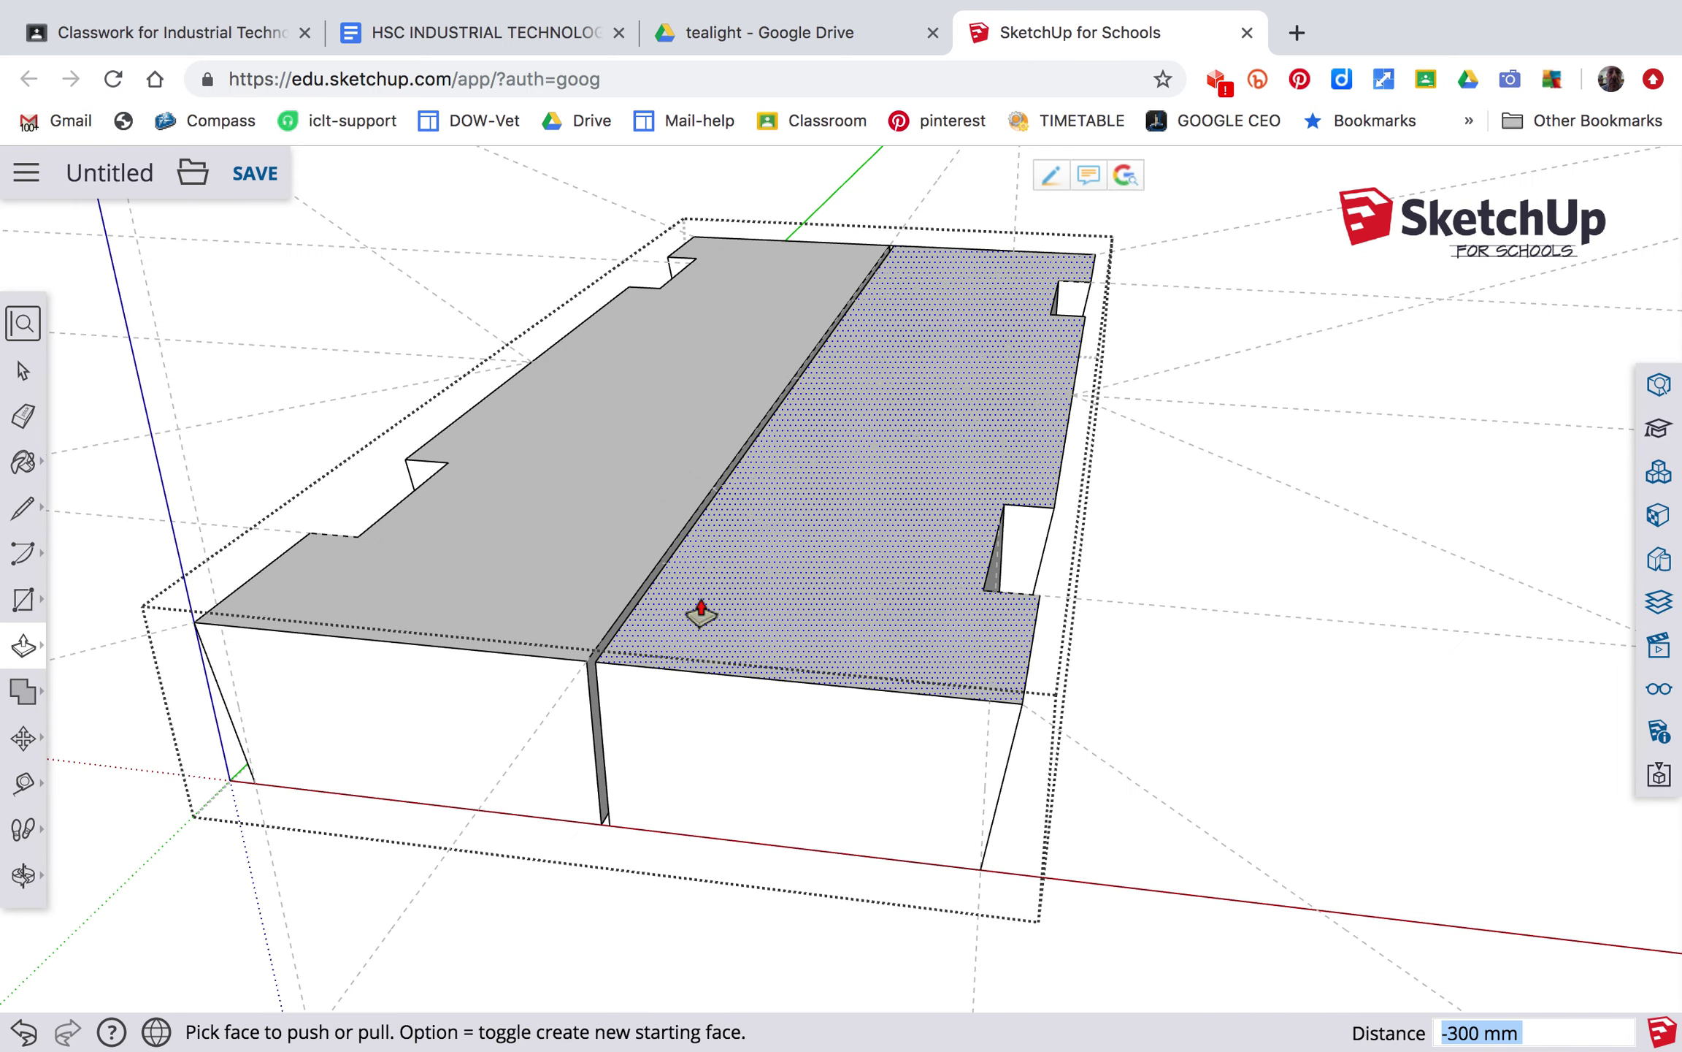
scroll(890, 248, "up", 5)
scroll(890, 248, "up", 8)
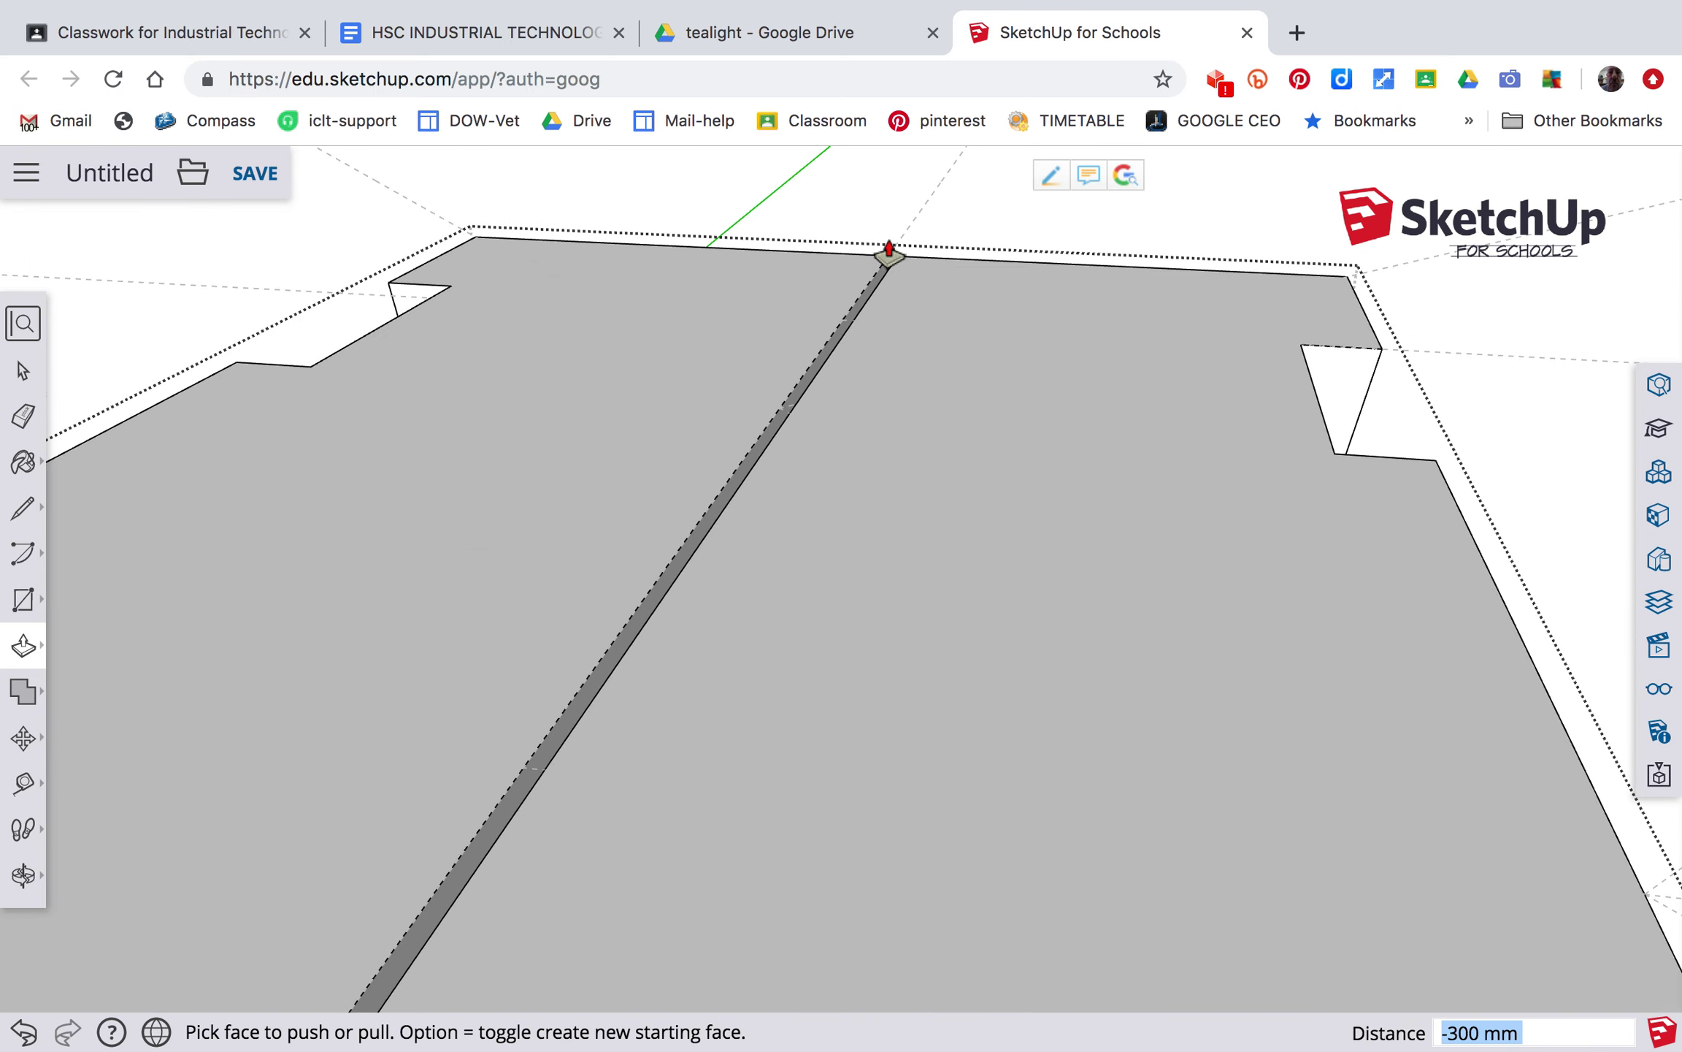
scroll(888, 256, "up", 2)
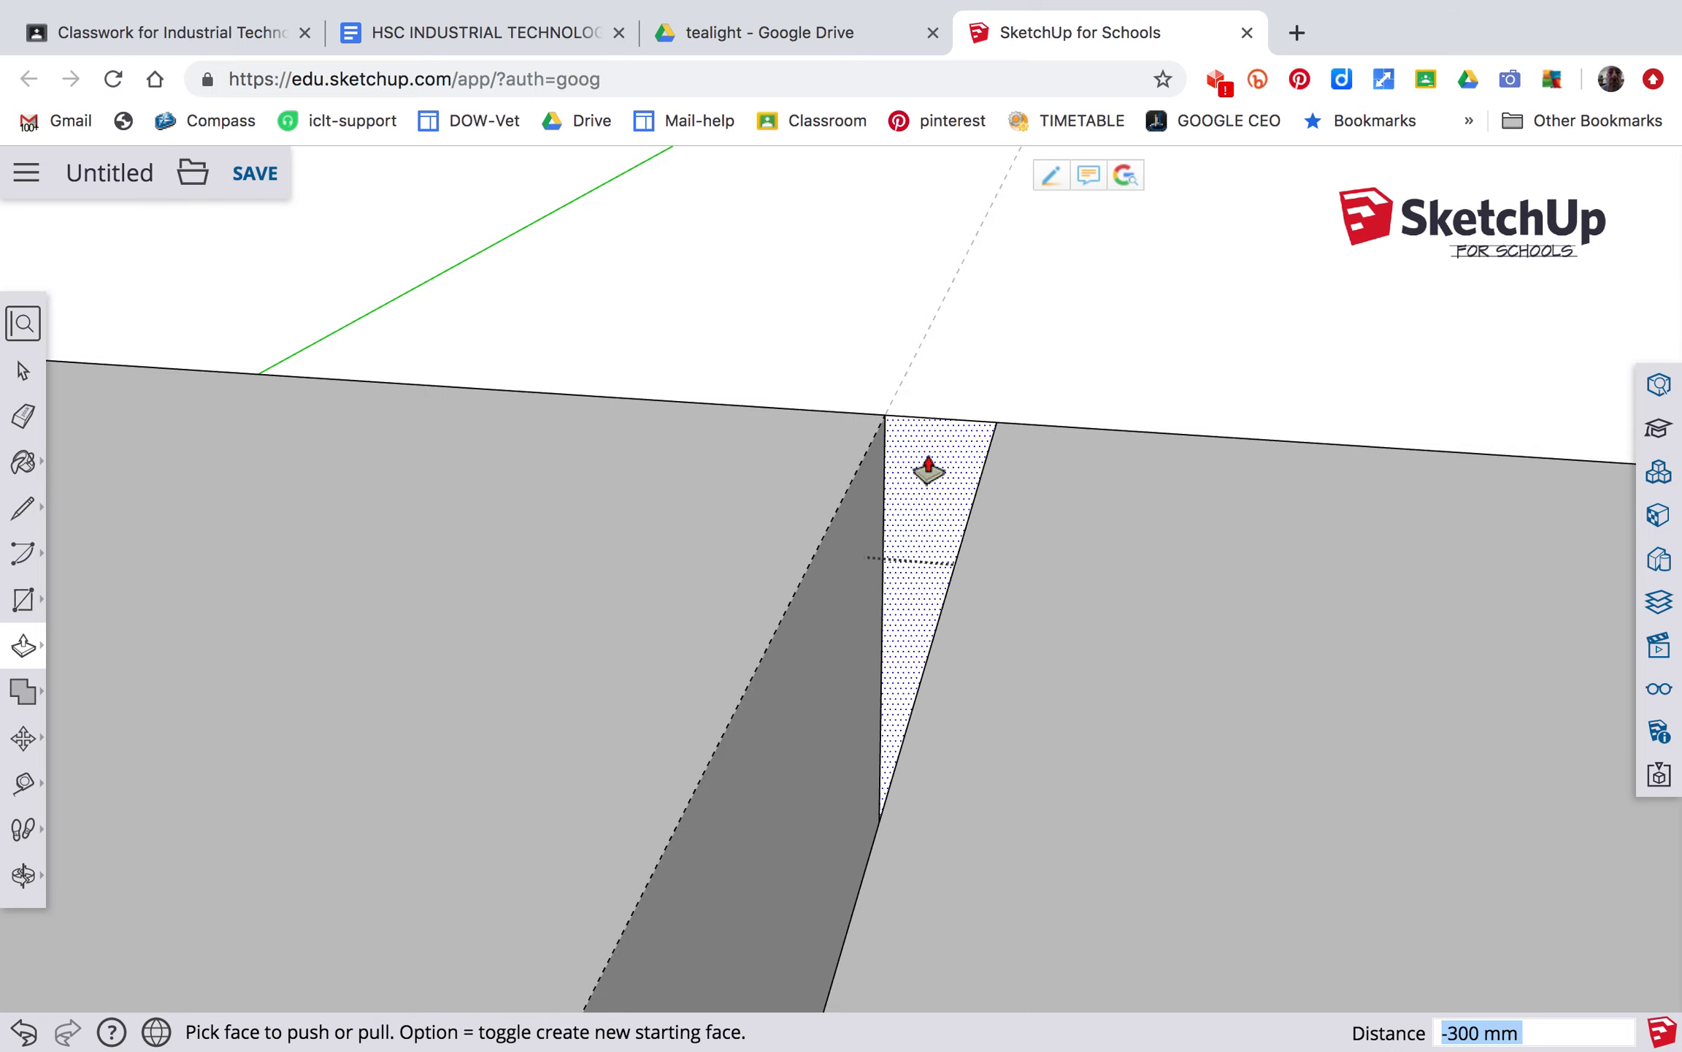
key("e")
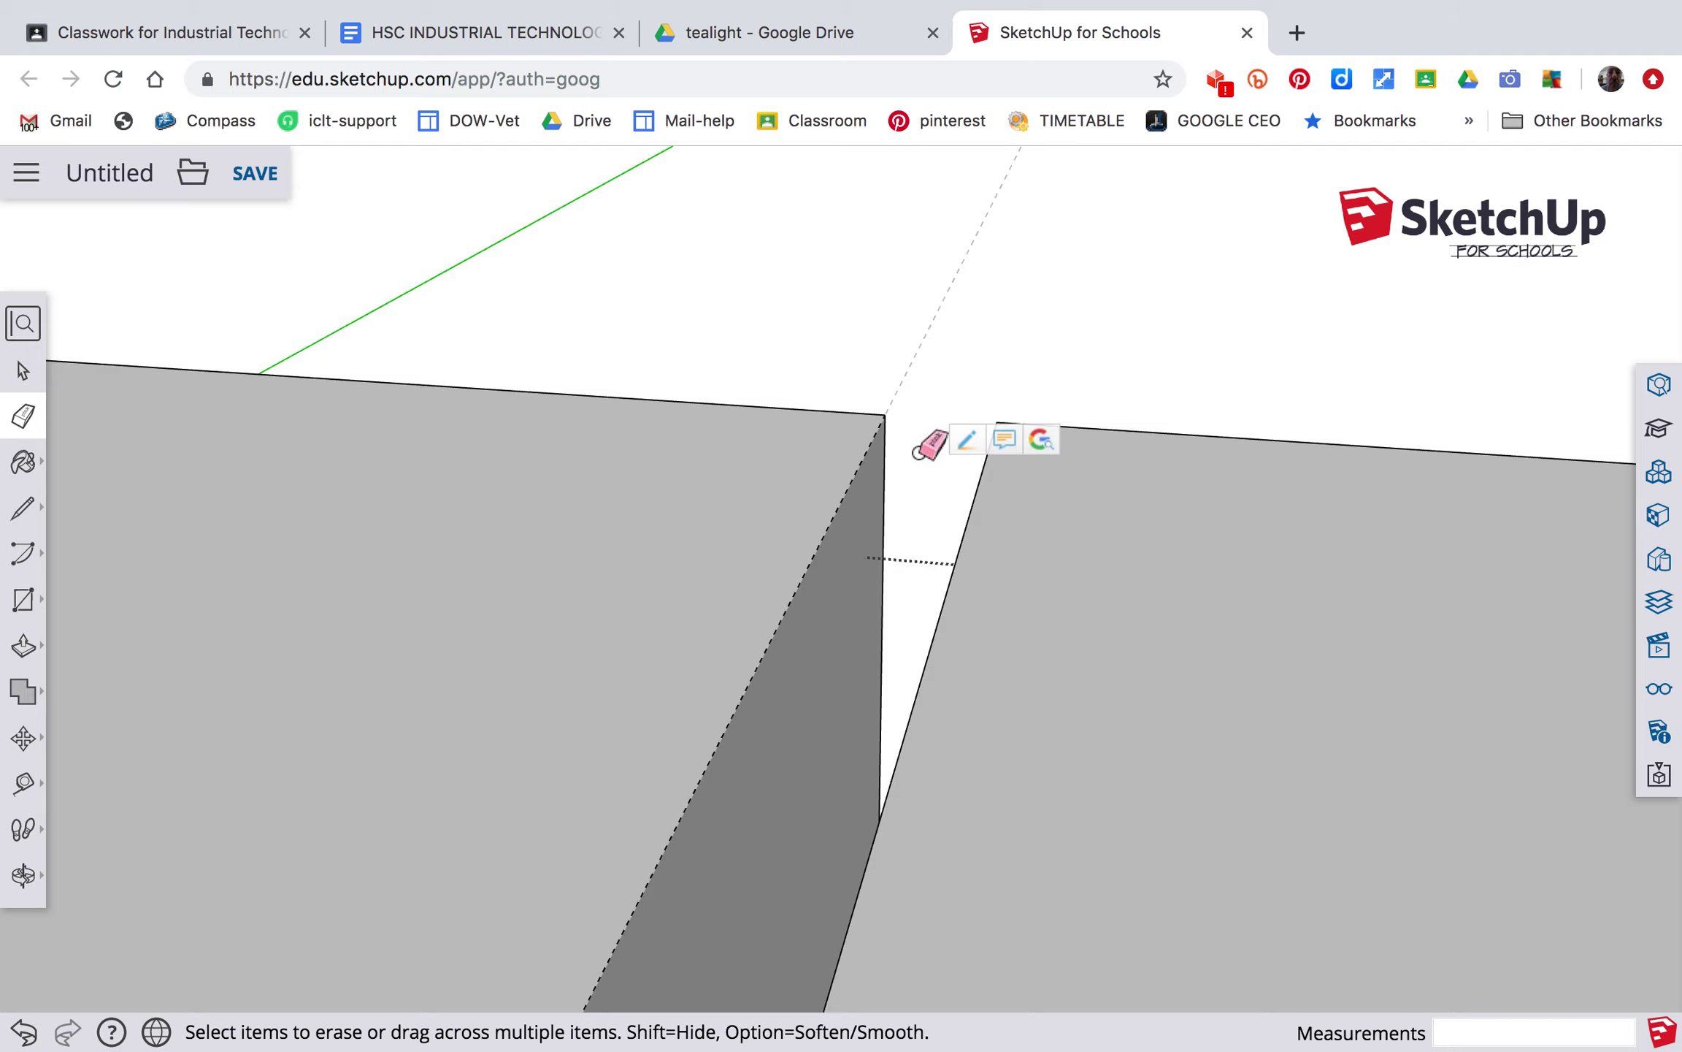
Orbit the view to look down into the central groove at the stray edge.
key("o")
mouse_move(913, 447)
left_mouse_down()
mouse_move(1014, 455)
mouse_move(1078, 424)
mouse_move(1055, 455)
mouse_move(1021, 455)
mouse_move(1043, 454)
left_mouse_up()
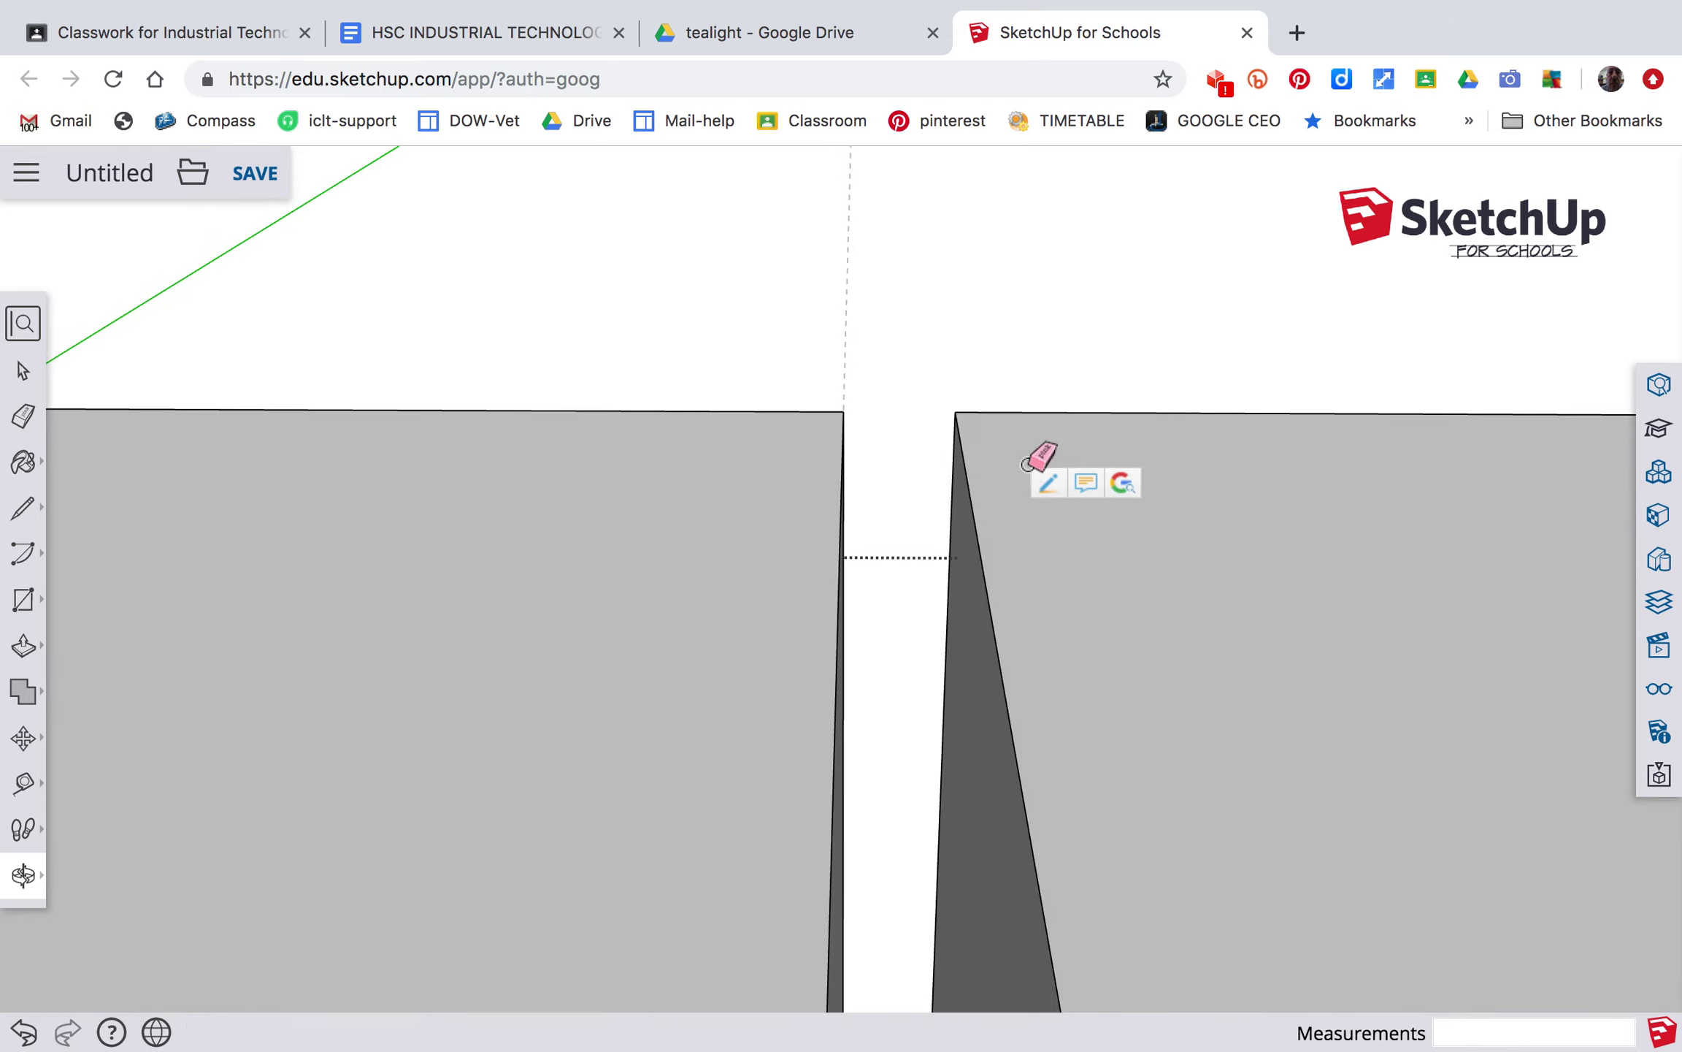
key("e")
scroll(926, 705, "down", 5)
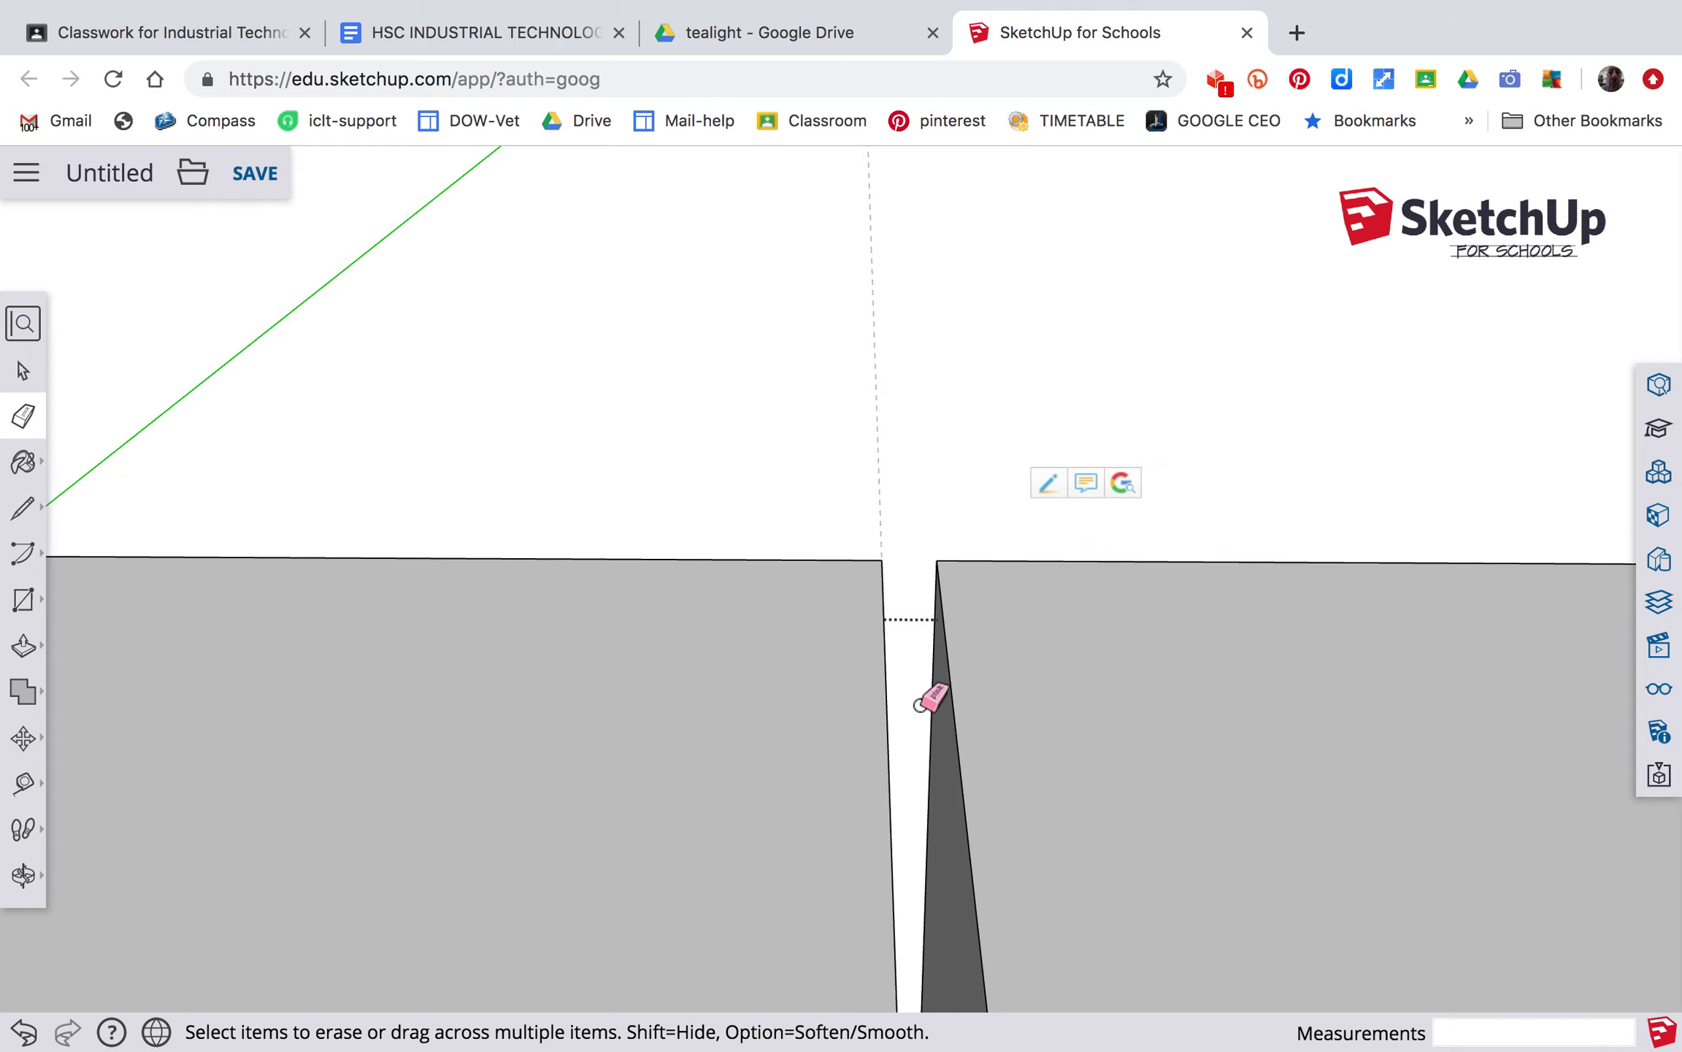
key("o")
mouse_move(1052, 555)
left_mouse_down()
mouse_move(1030, 721)
mouse_move(1045, 871)
mouse_move(962, 857)
mouse_move(897, 871)
left_mouse_up()
key("e")
key("o")
key("e")
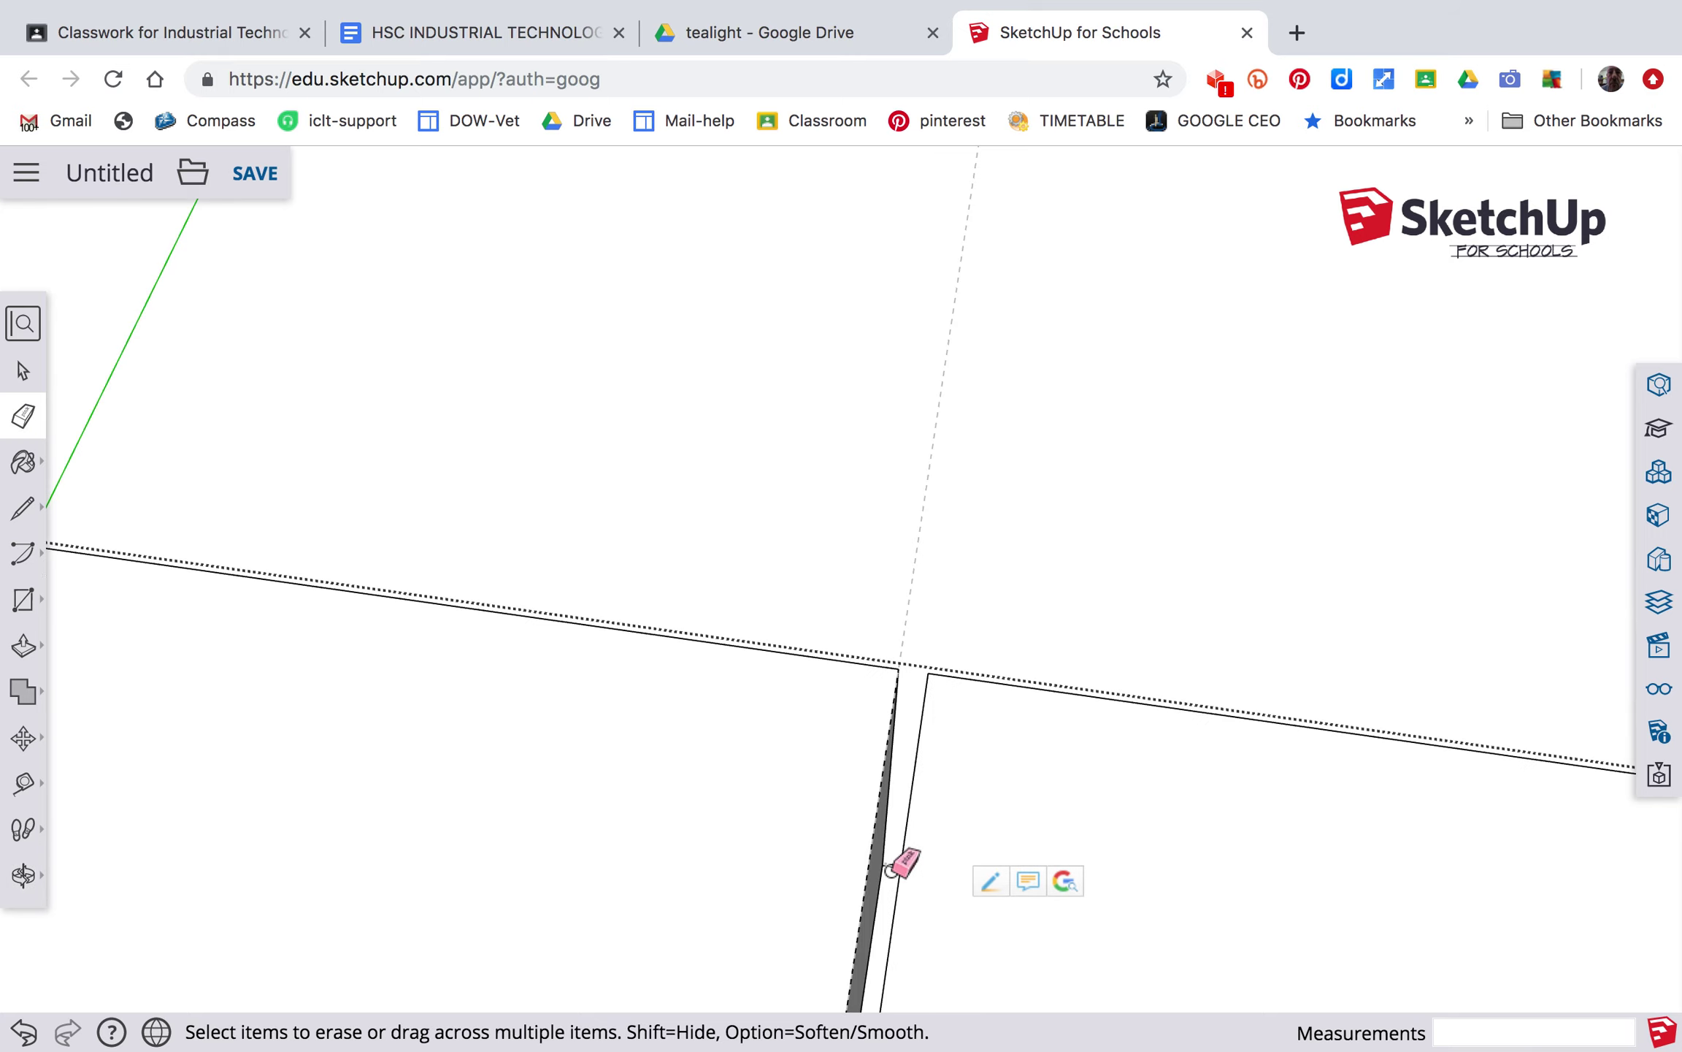
Erase the stray edge across the groove face, then zoom back out.
scroll(891, 869, "up", 10)
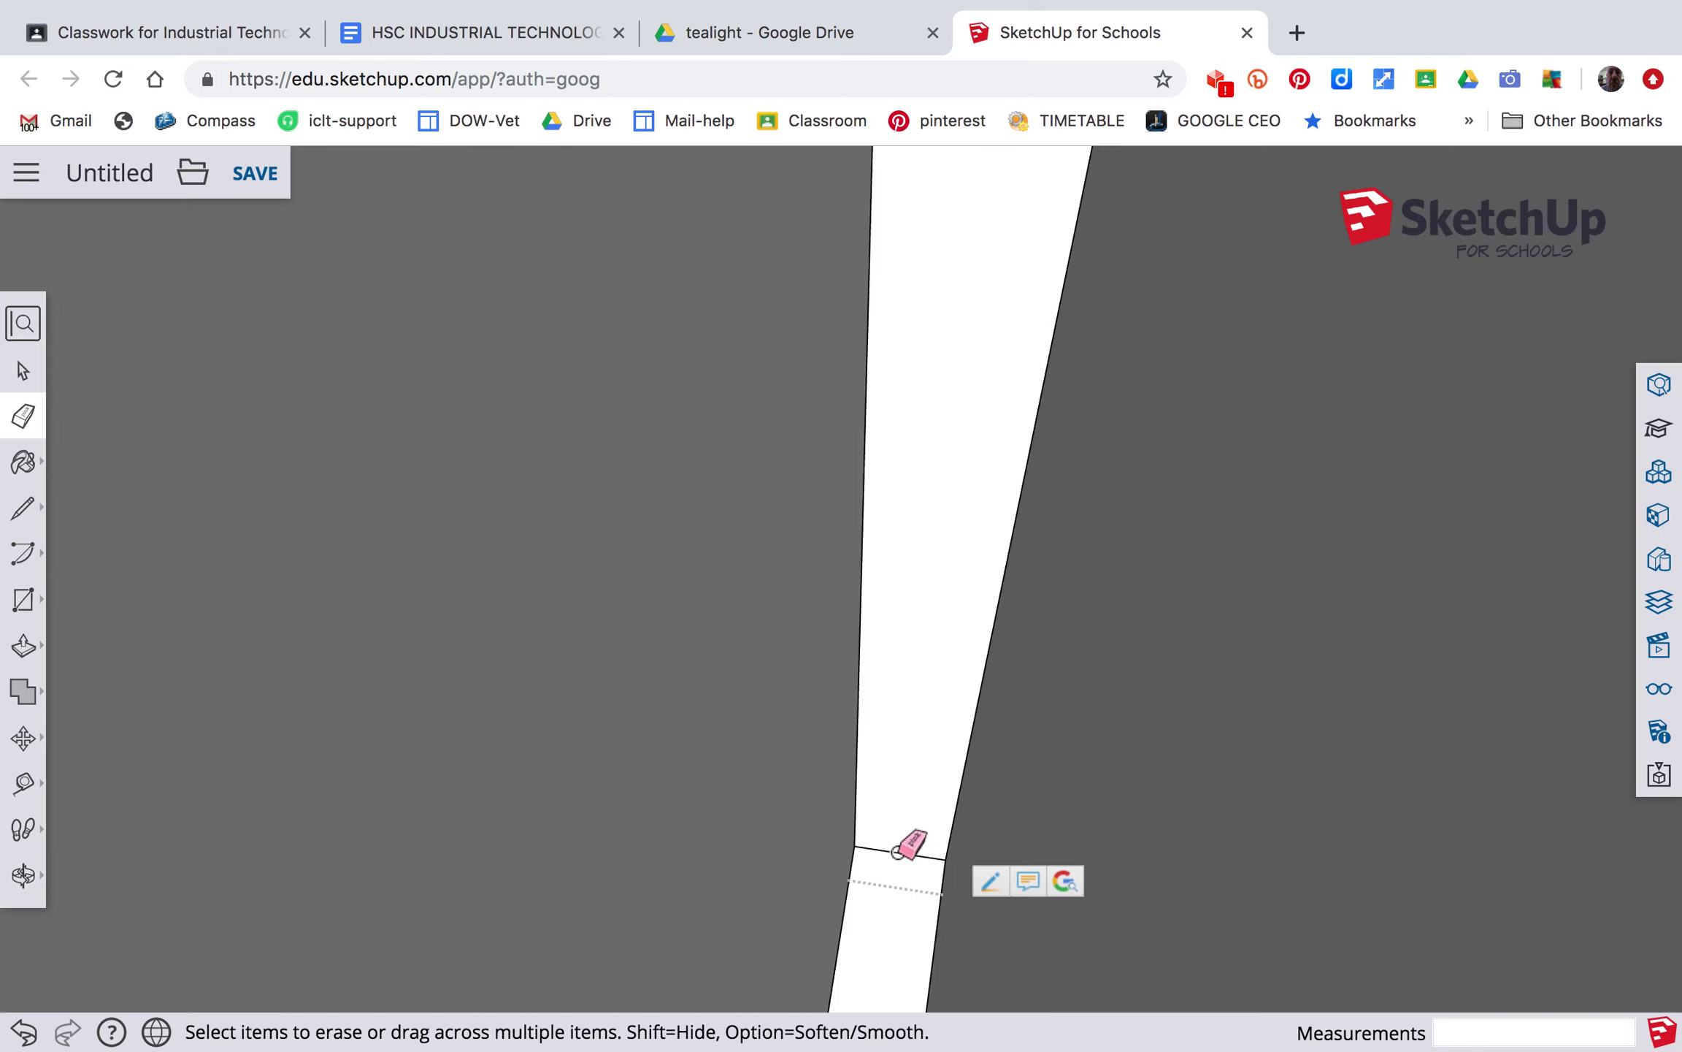
left_click(900, 850)
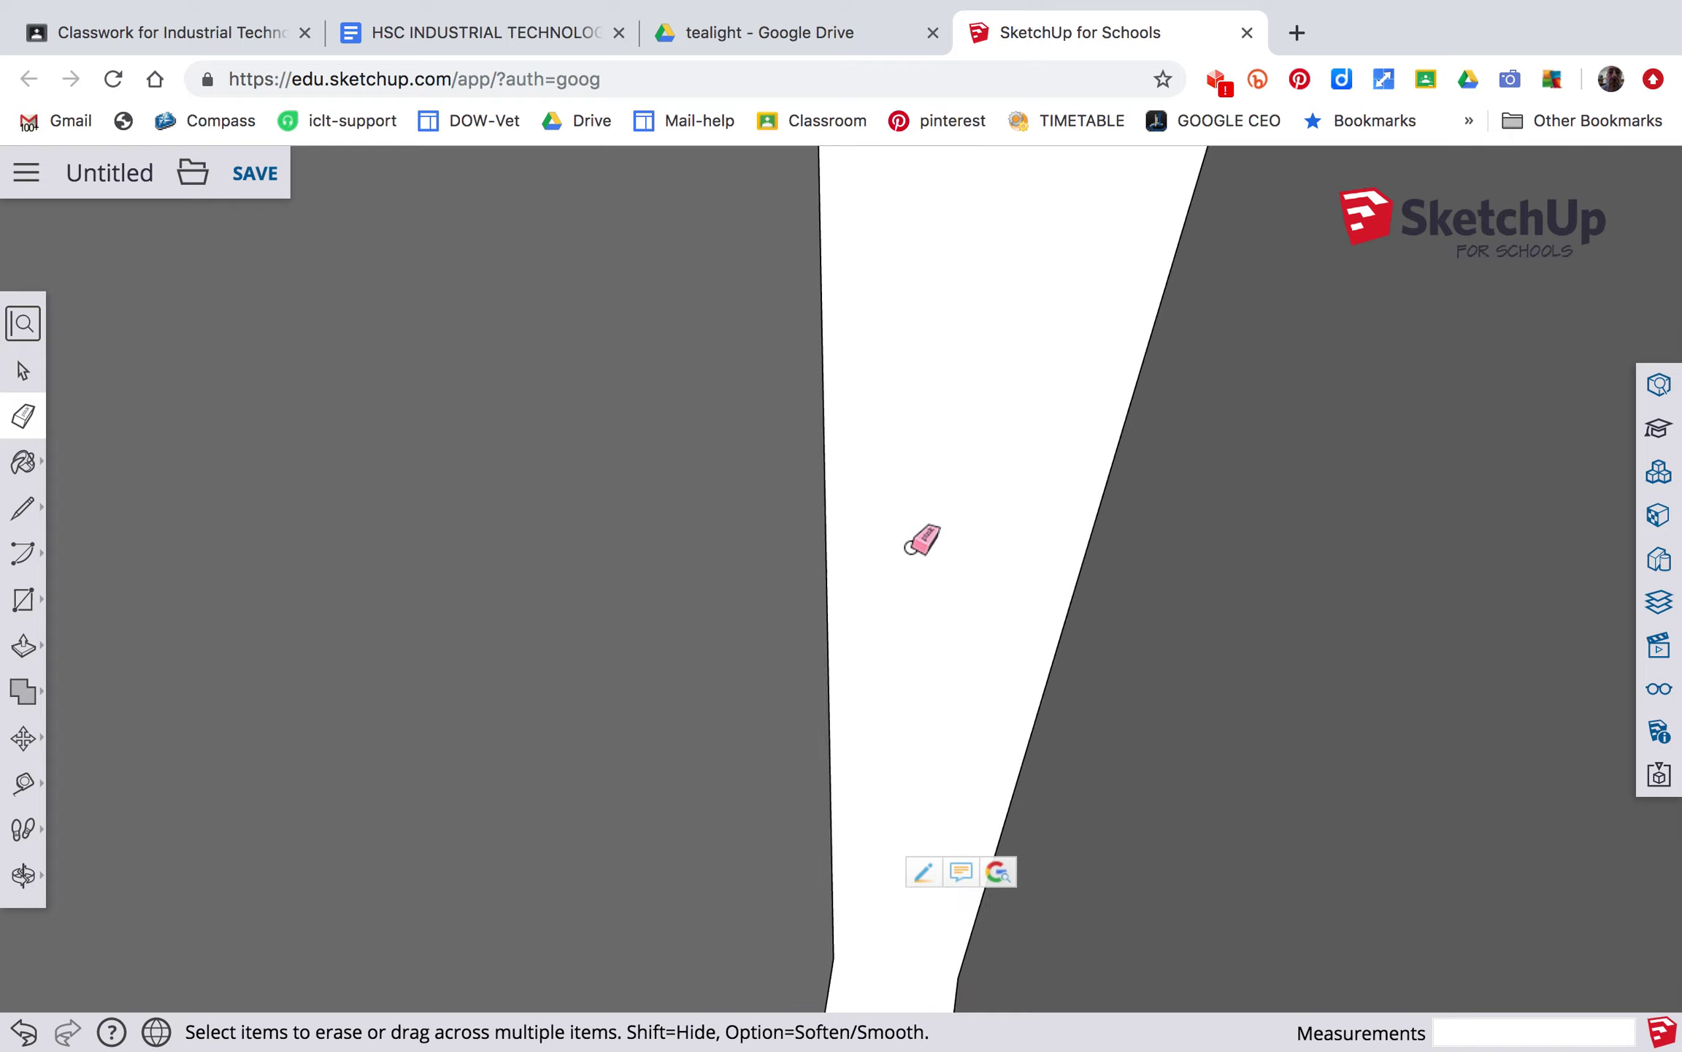
scroll(919, 538, "down", 10)
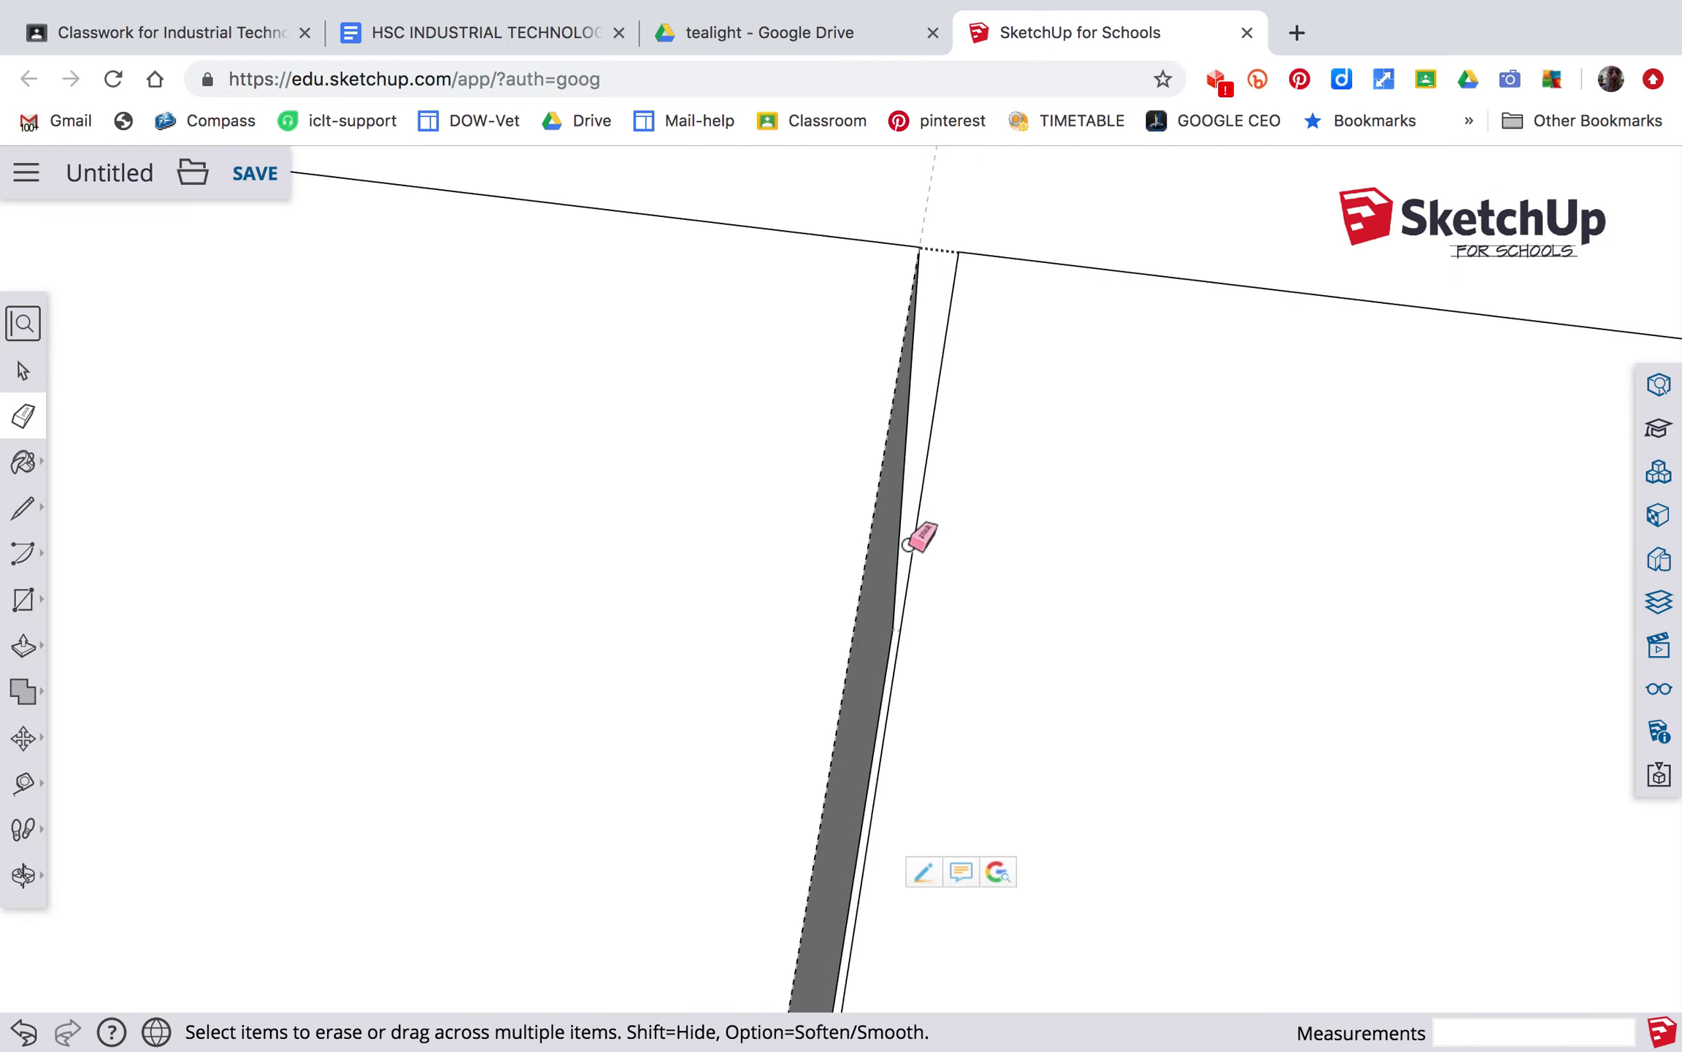
scroll(918, 539, "down", 10)
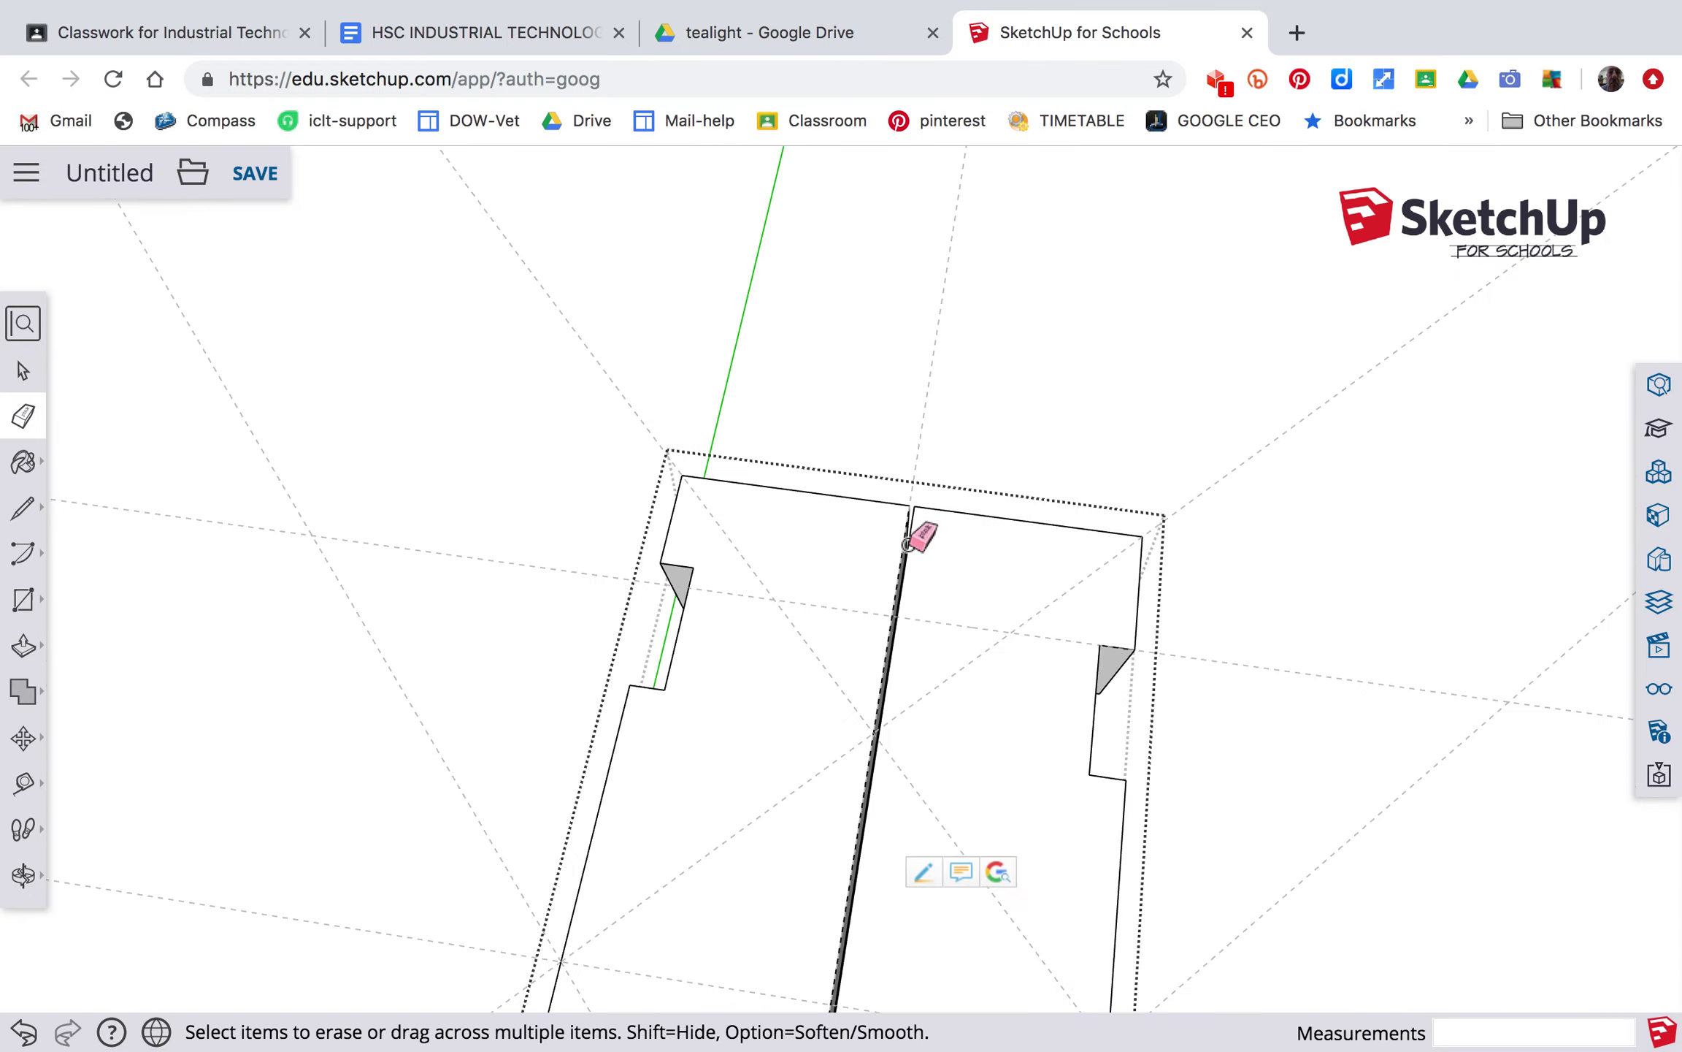
scroll(918, 538, "down", 5)
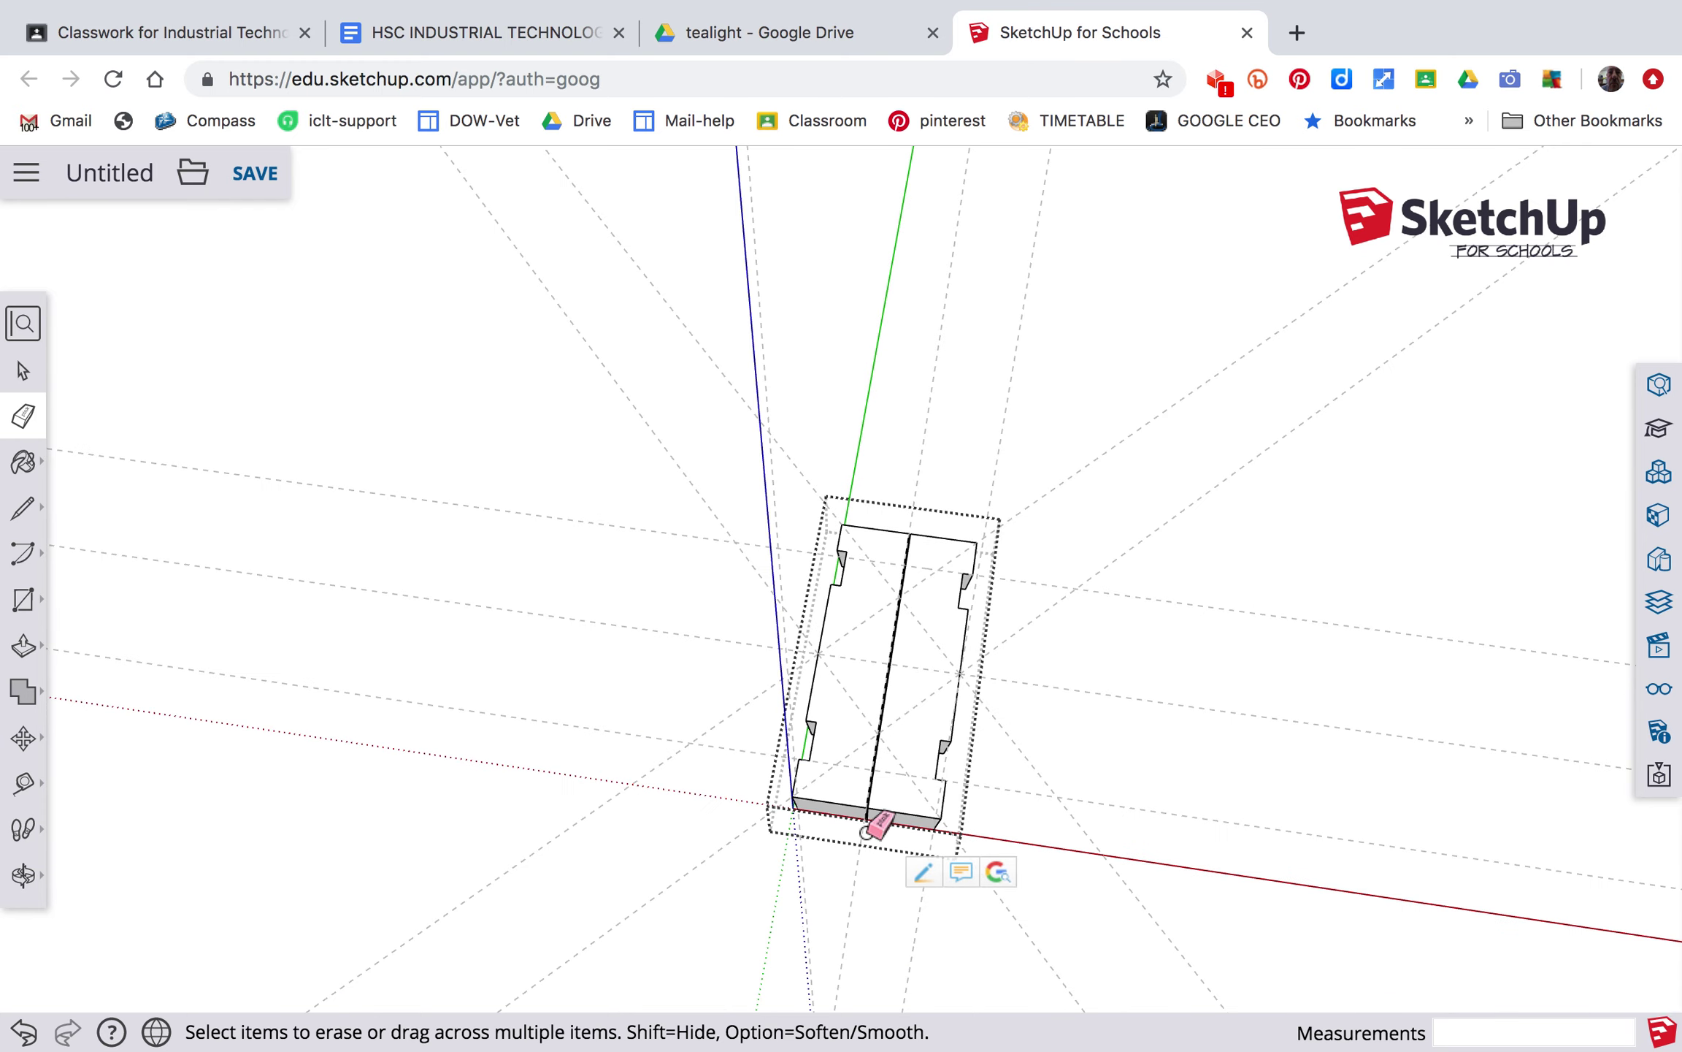
scroll(876, 815, "up", 3)
scroll(876, 816, "up", 12)
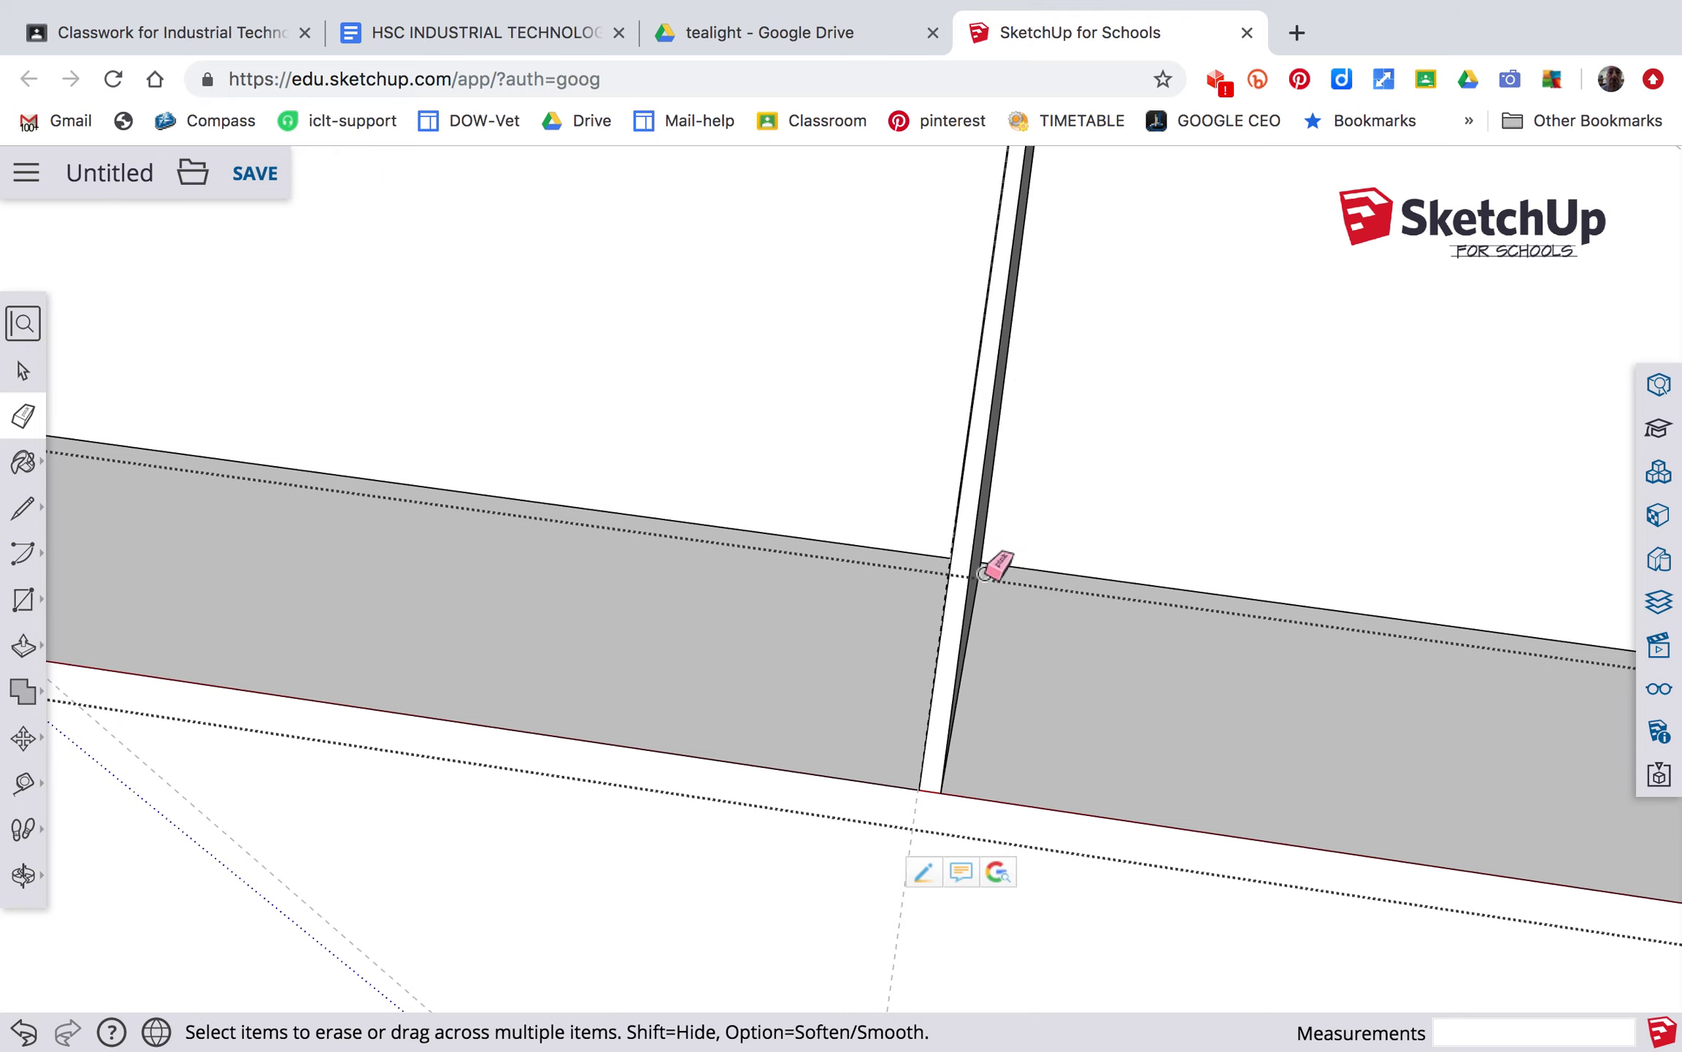
mouse_move(1070, 552)
middle_mouse_down()
mouse_move(965, 570)
mouse_move(893, 544)
mouse_move(905, 540)
middle_mouse_up()
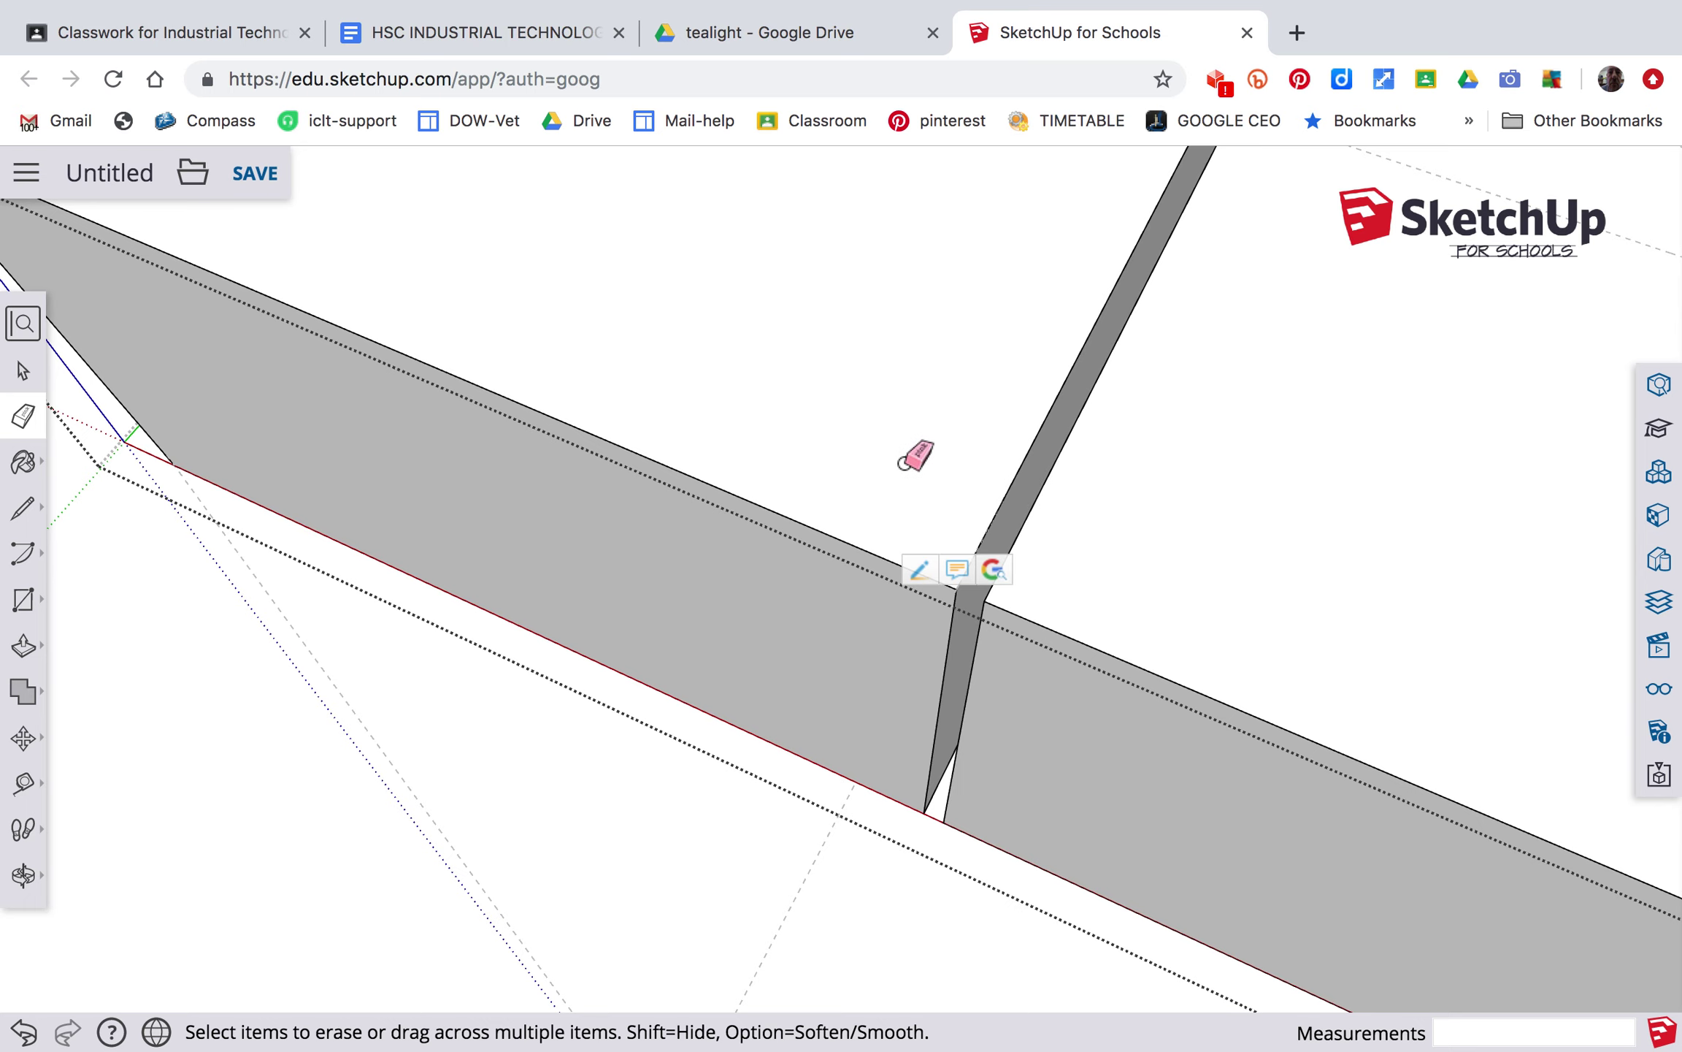
Push the groove's end face a further 1.5 mm with Push/Pull.
key("p")
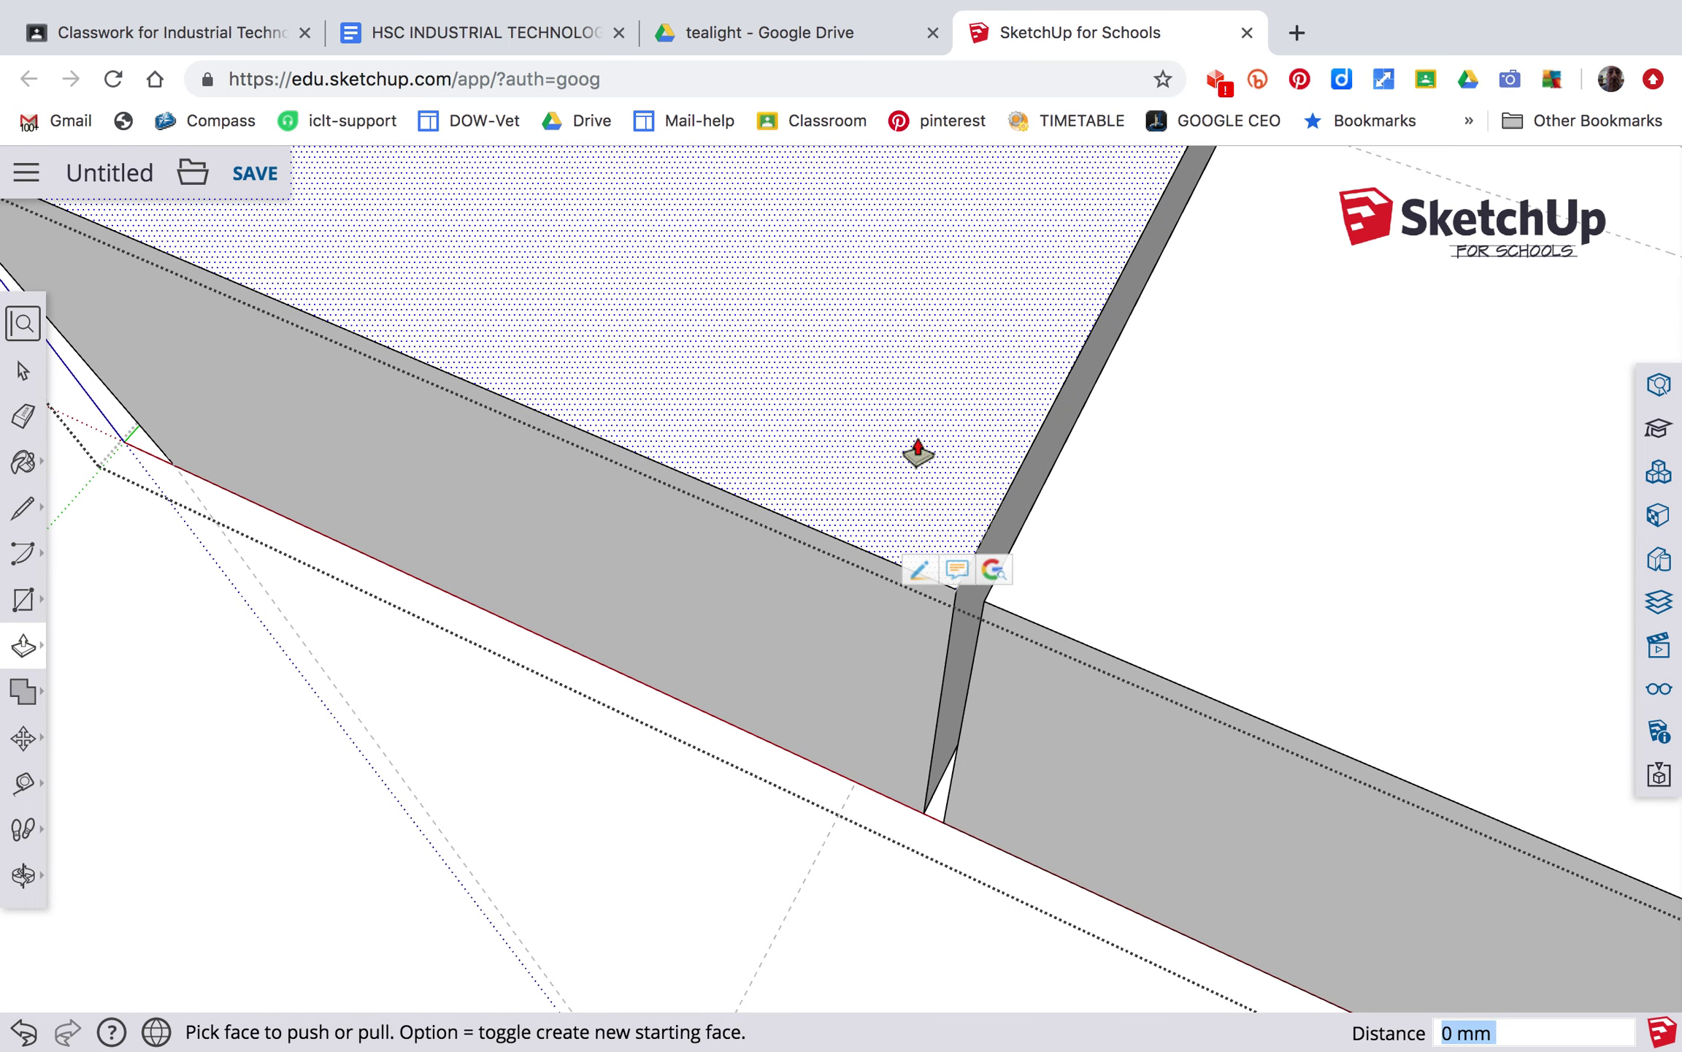
left_click(966, 661)
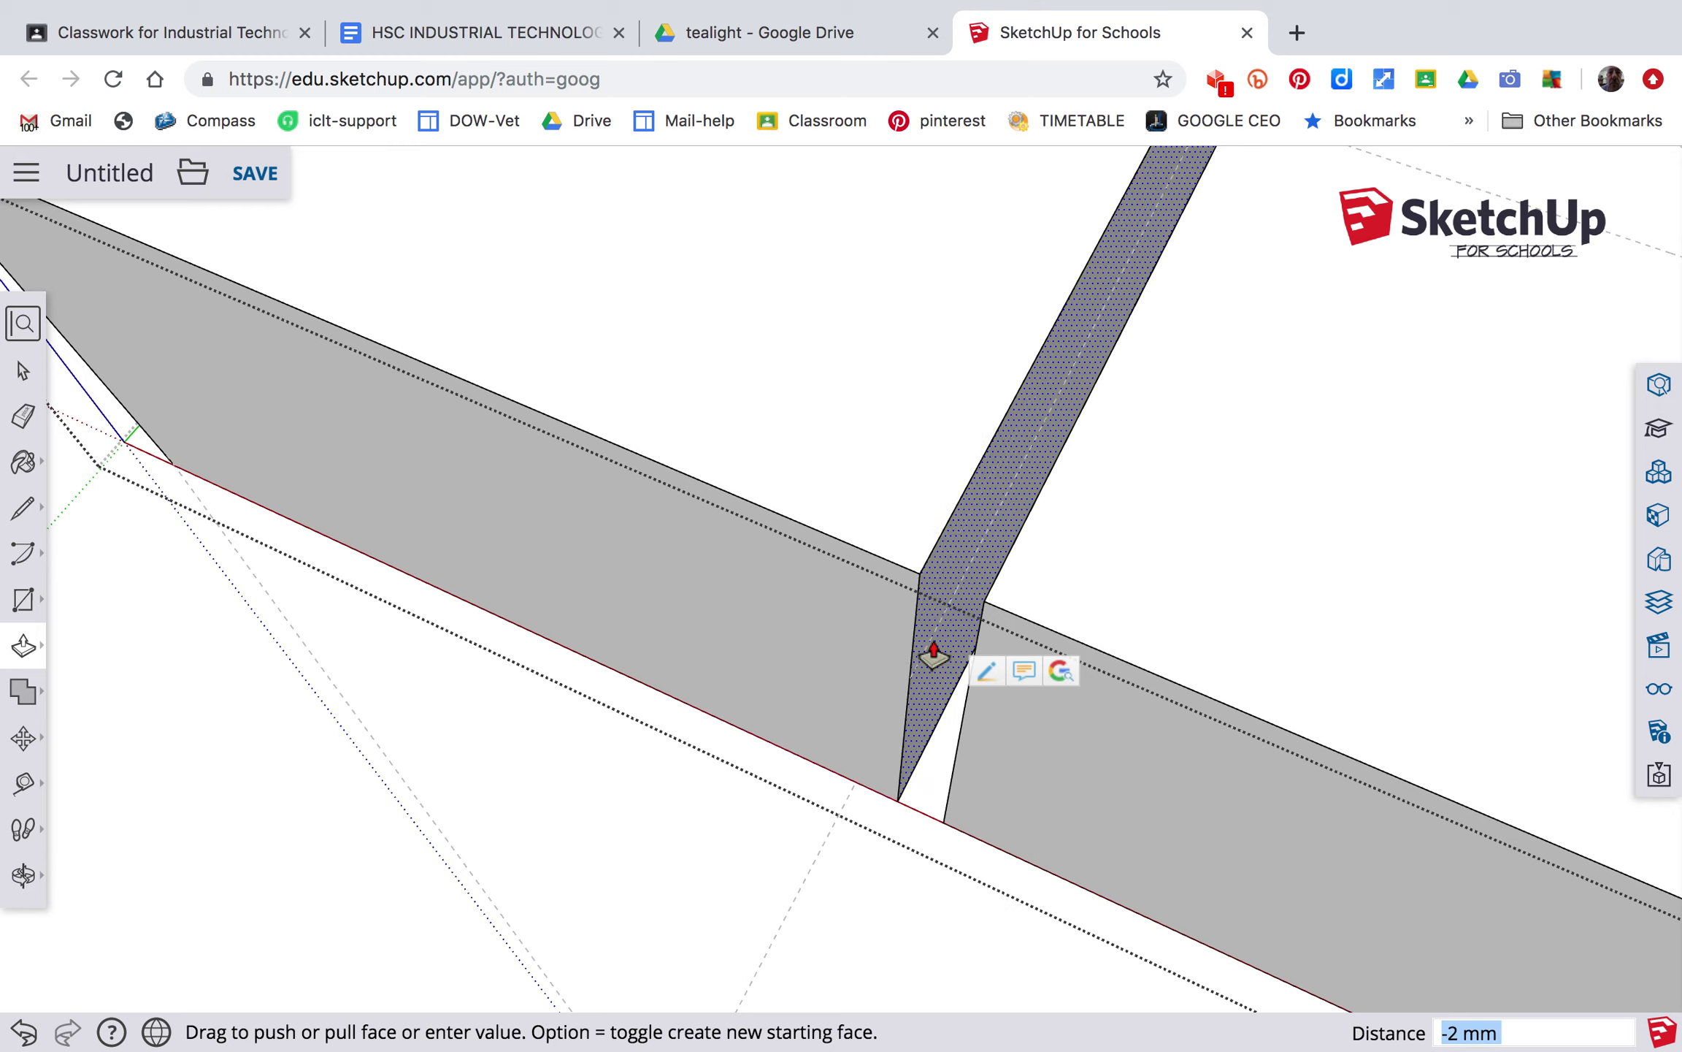
type("1.5")
key("Return")
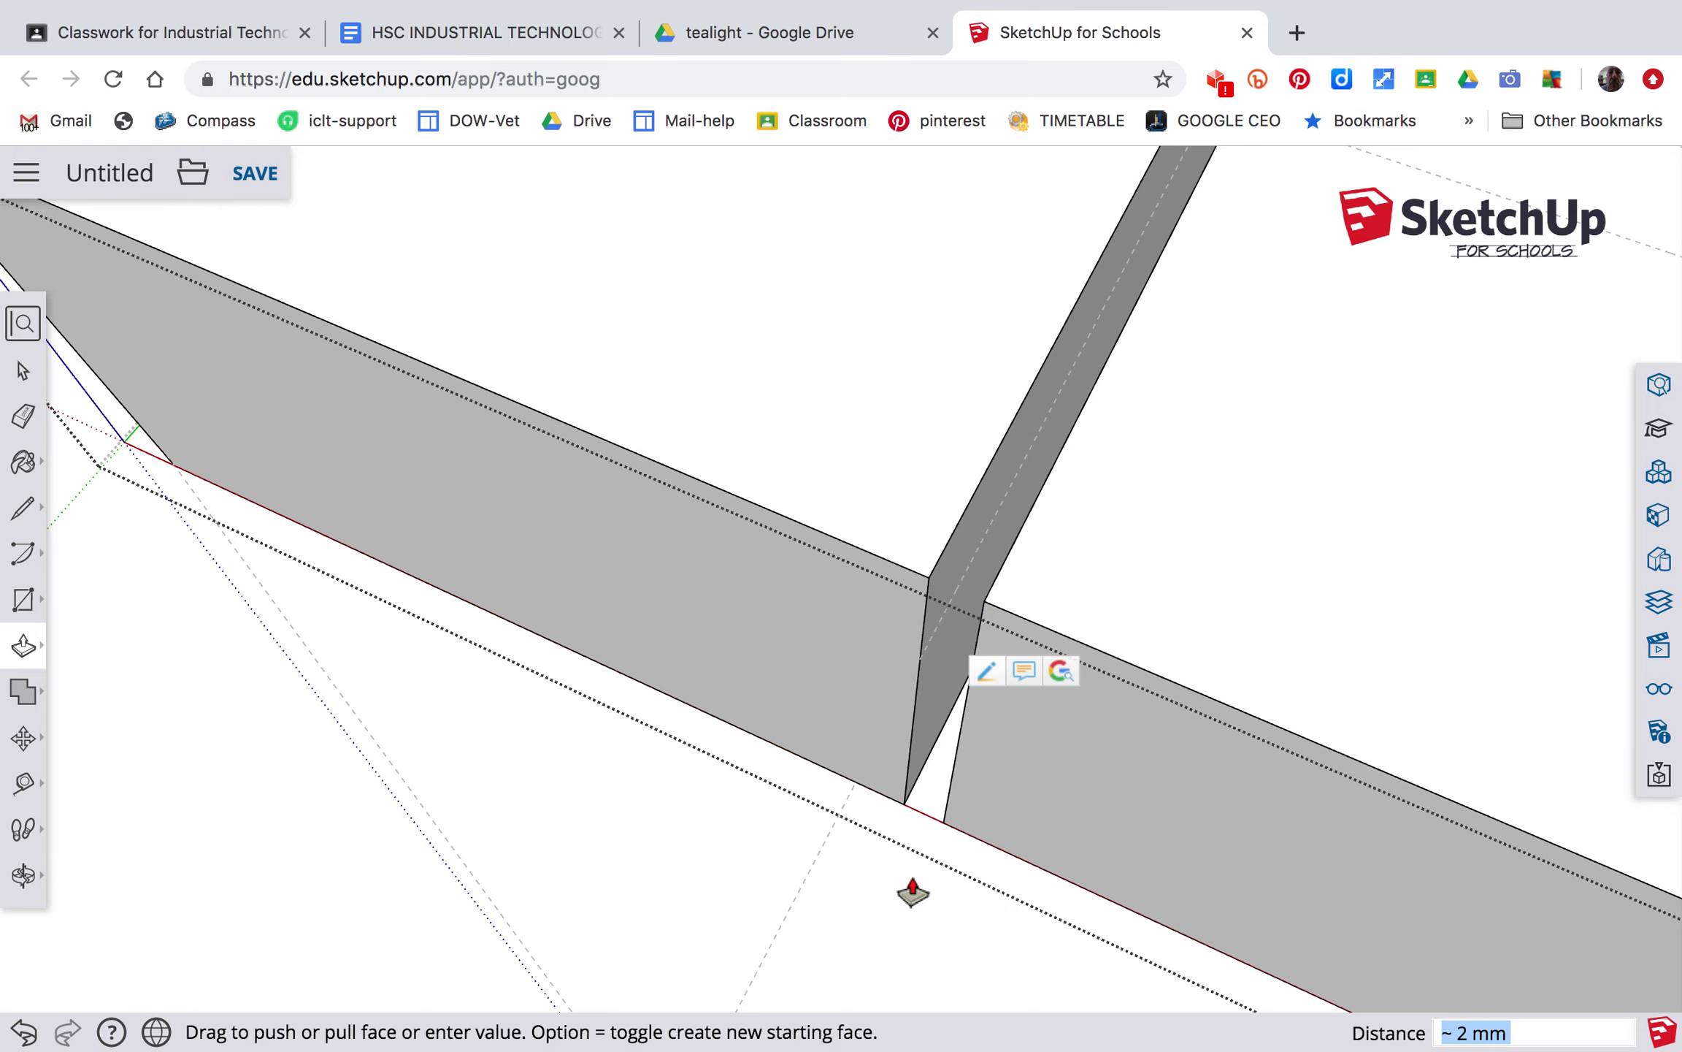
key("space")
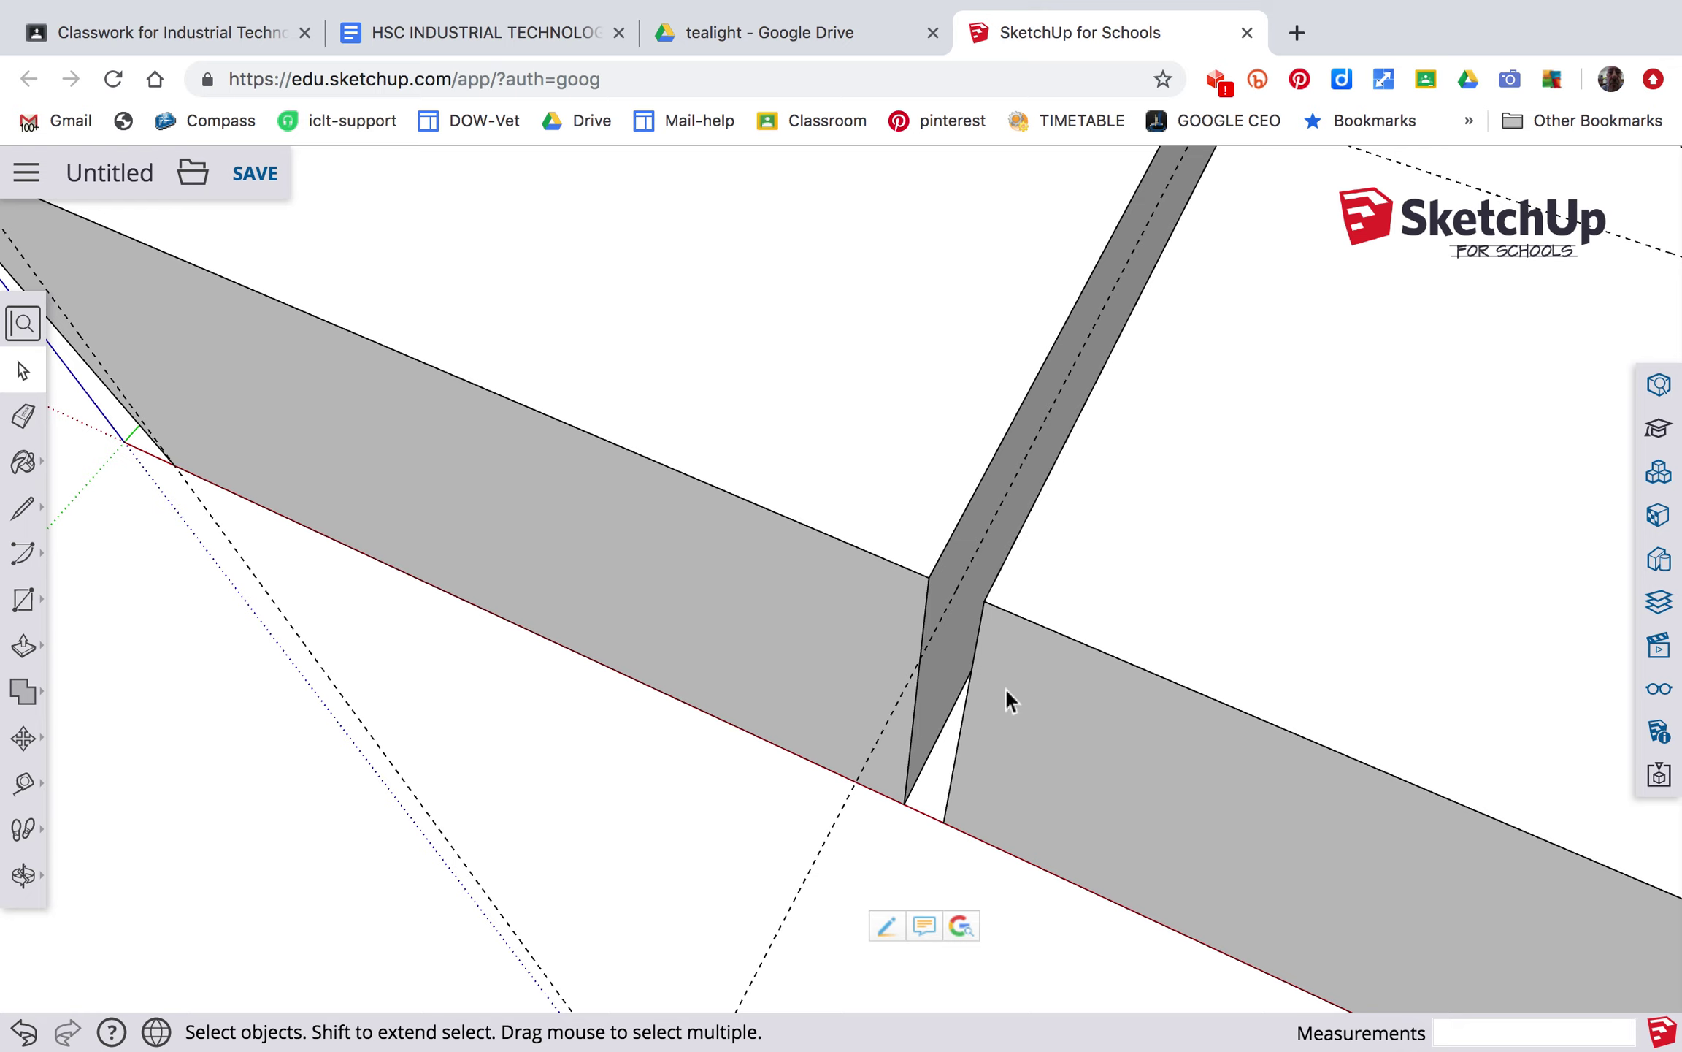
left_click(926, 812)
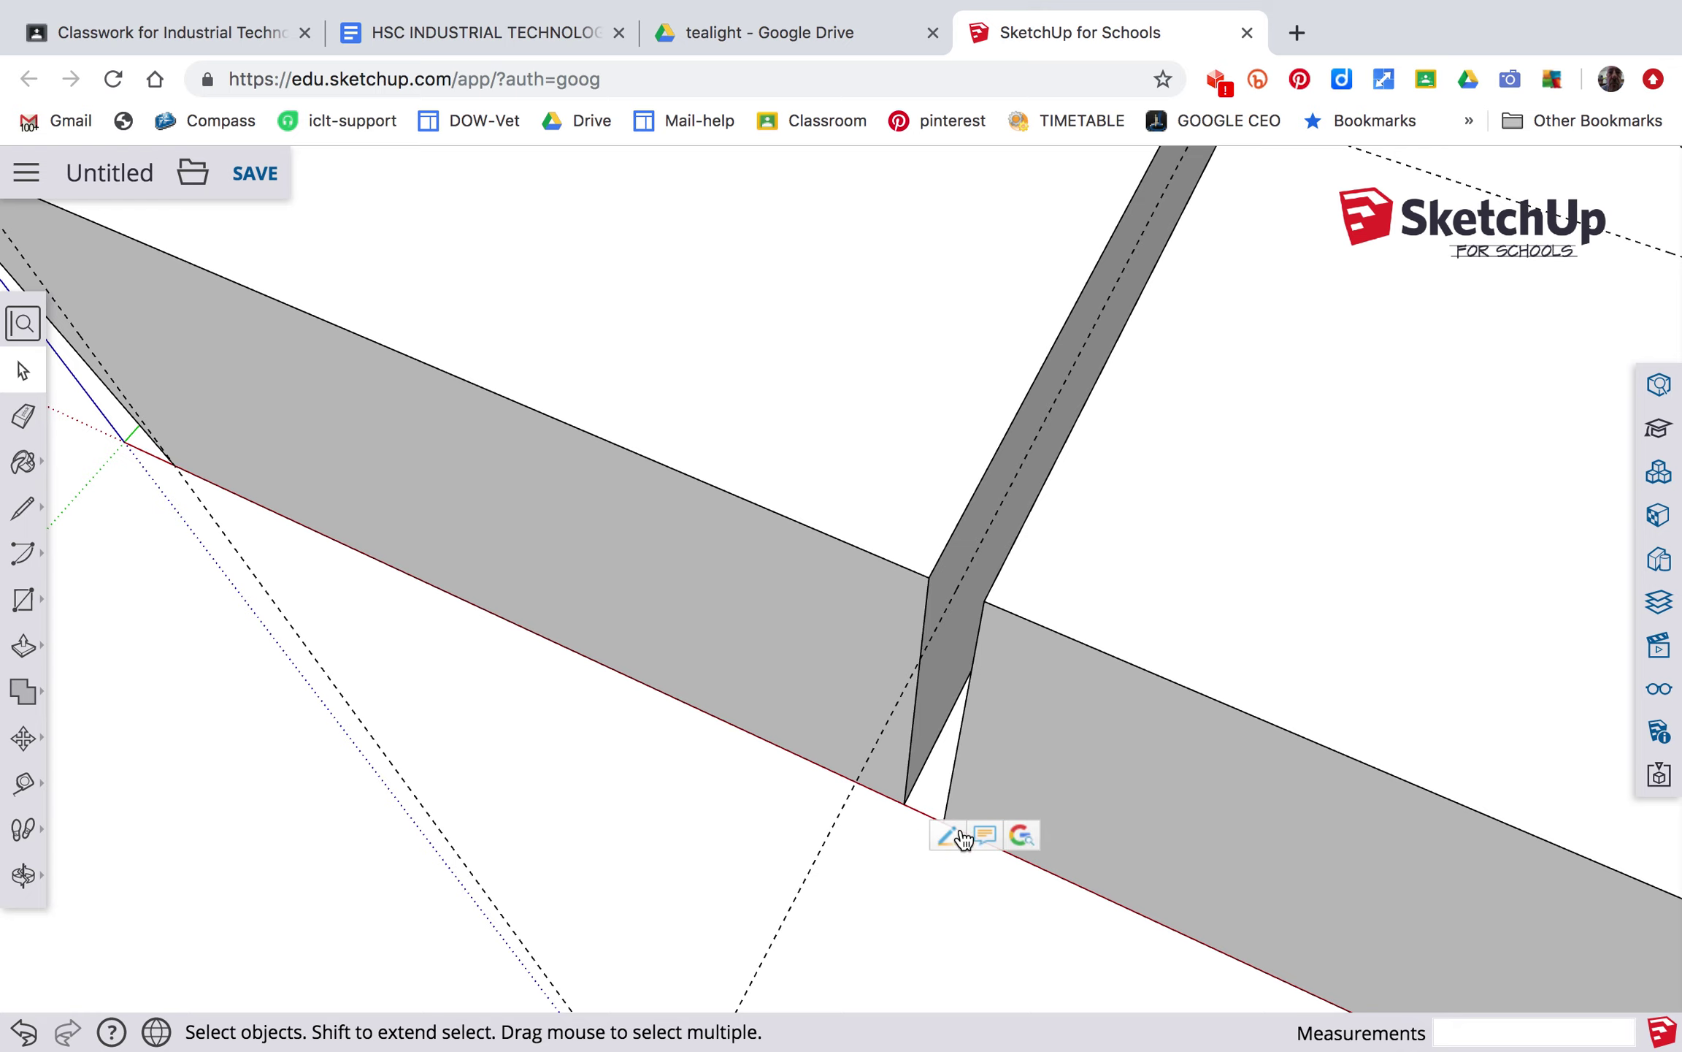
scroll(1121, 595, "up", 1)
scroll(1119, 584, "down", 6)
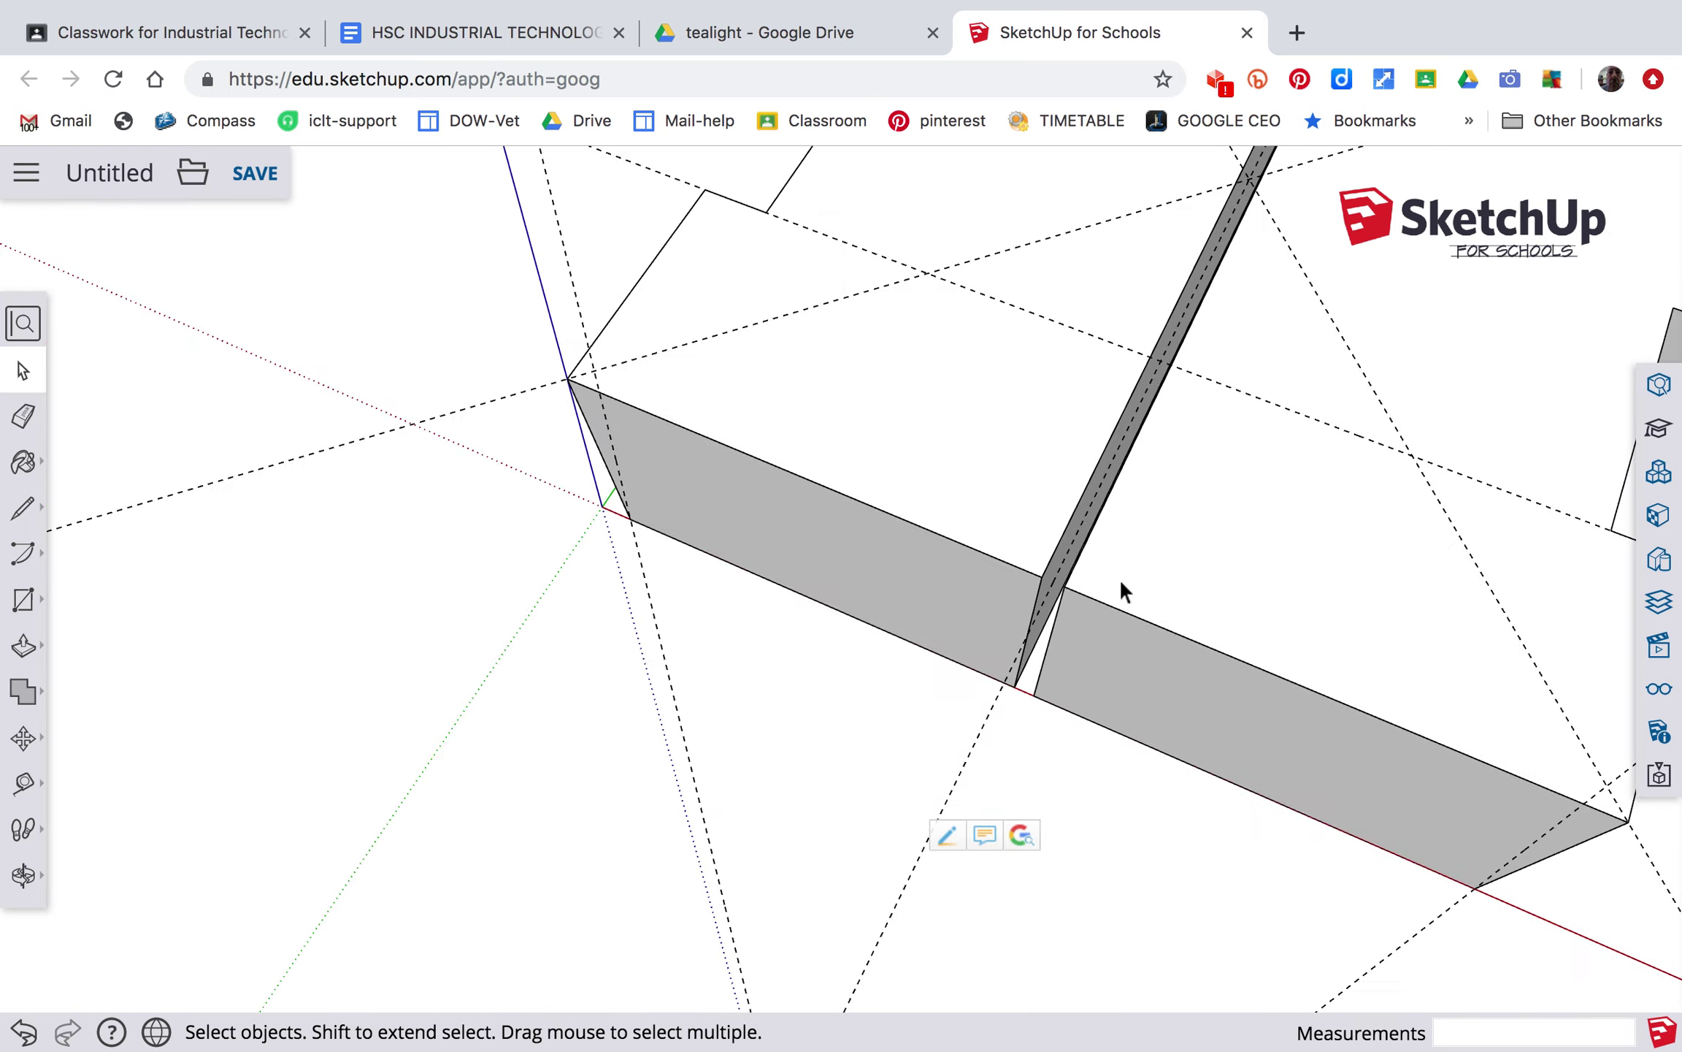
scroll(1122, 584, "down", 4)
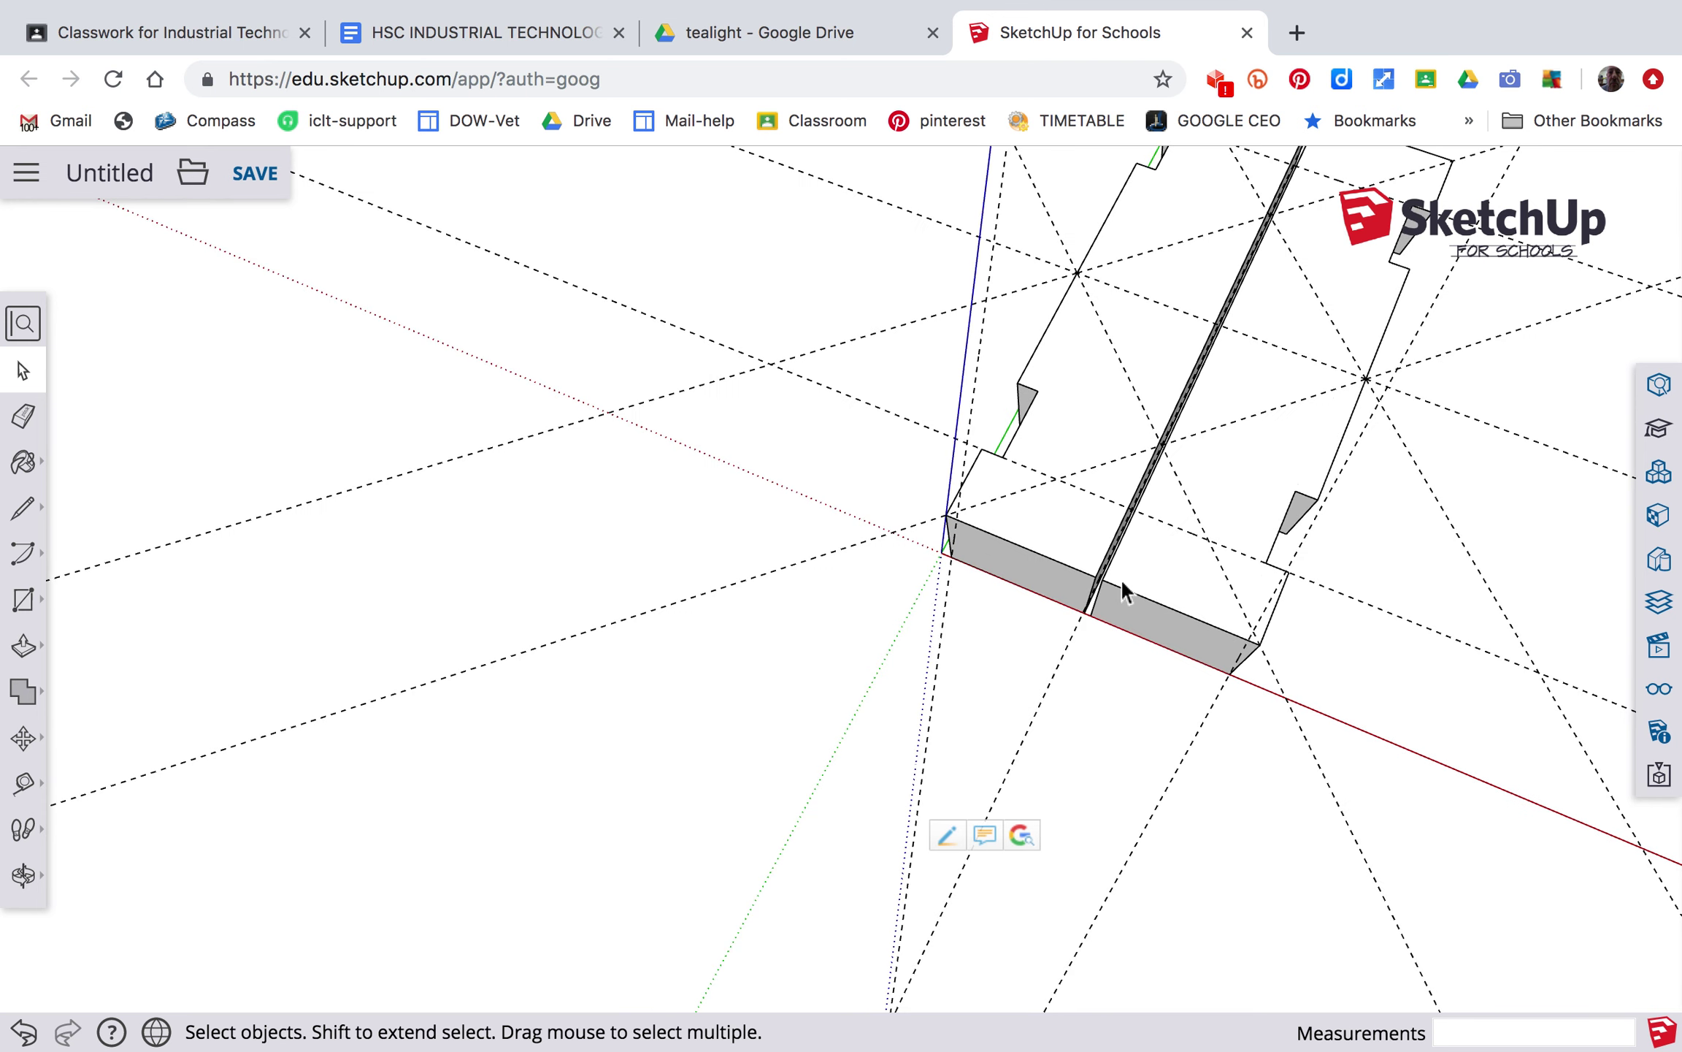
scroll(1122, 583, "up", 1)
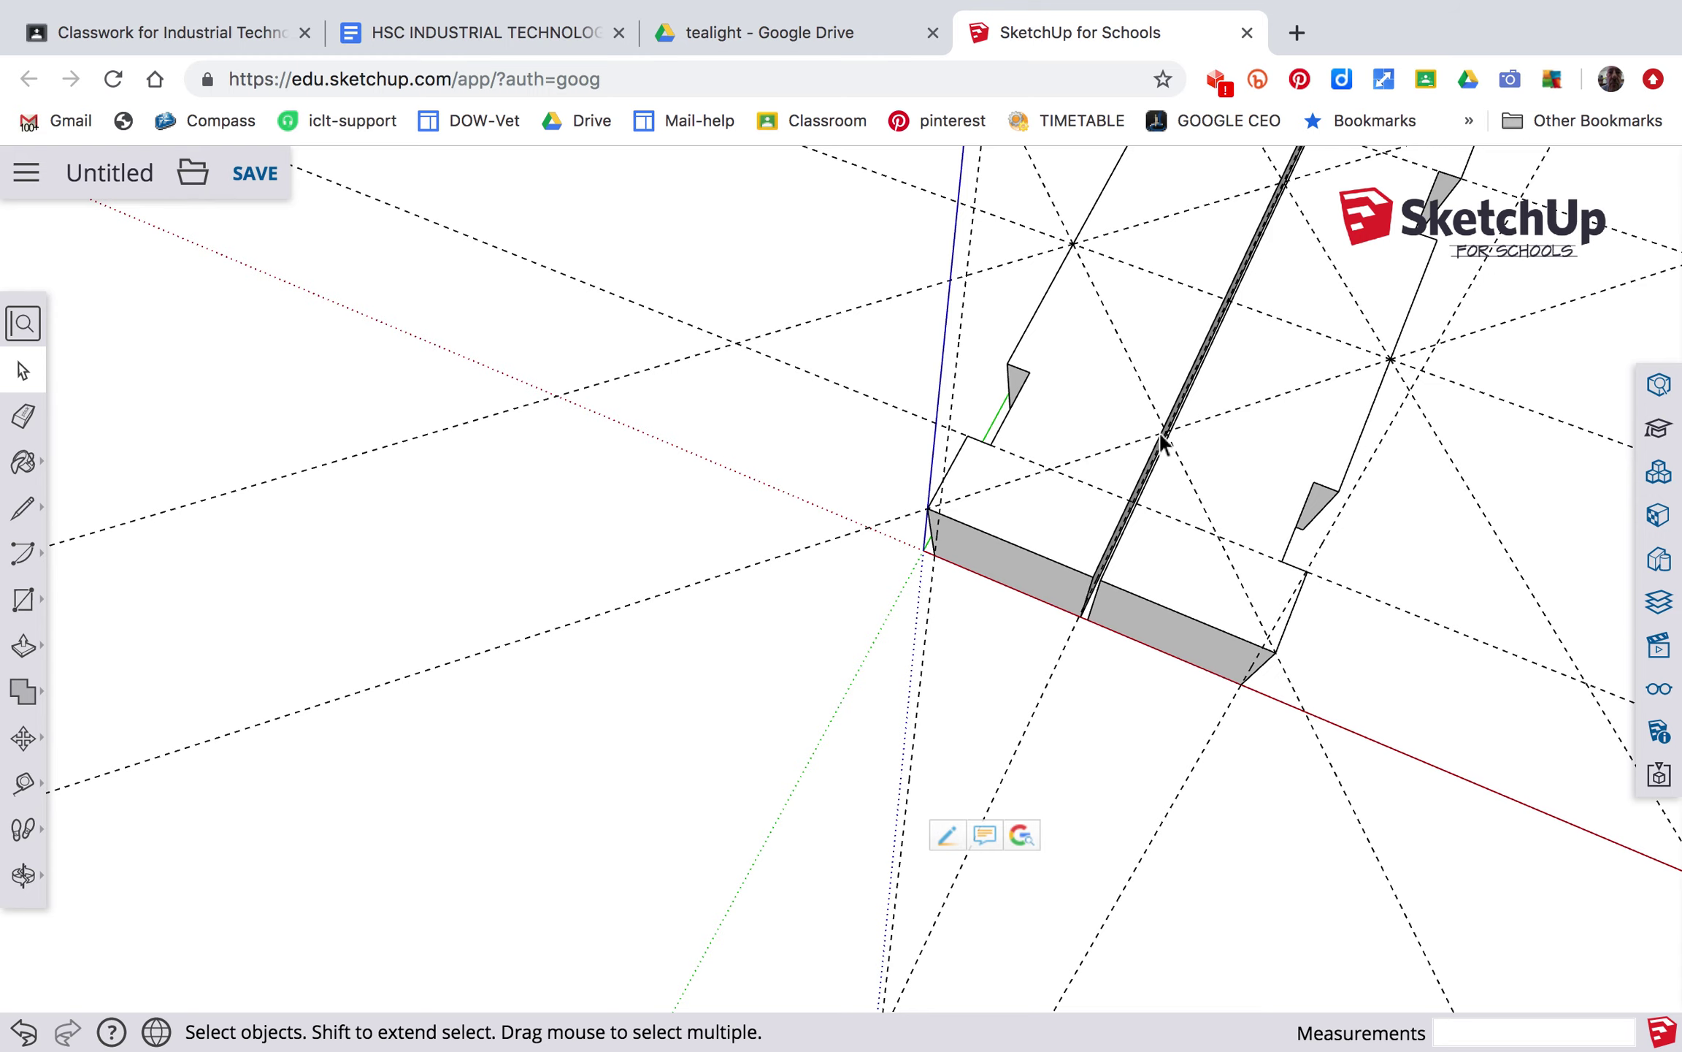
scroll(1161, 438, "up", 10)
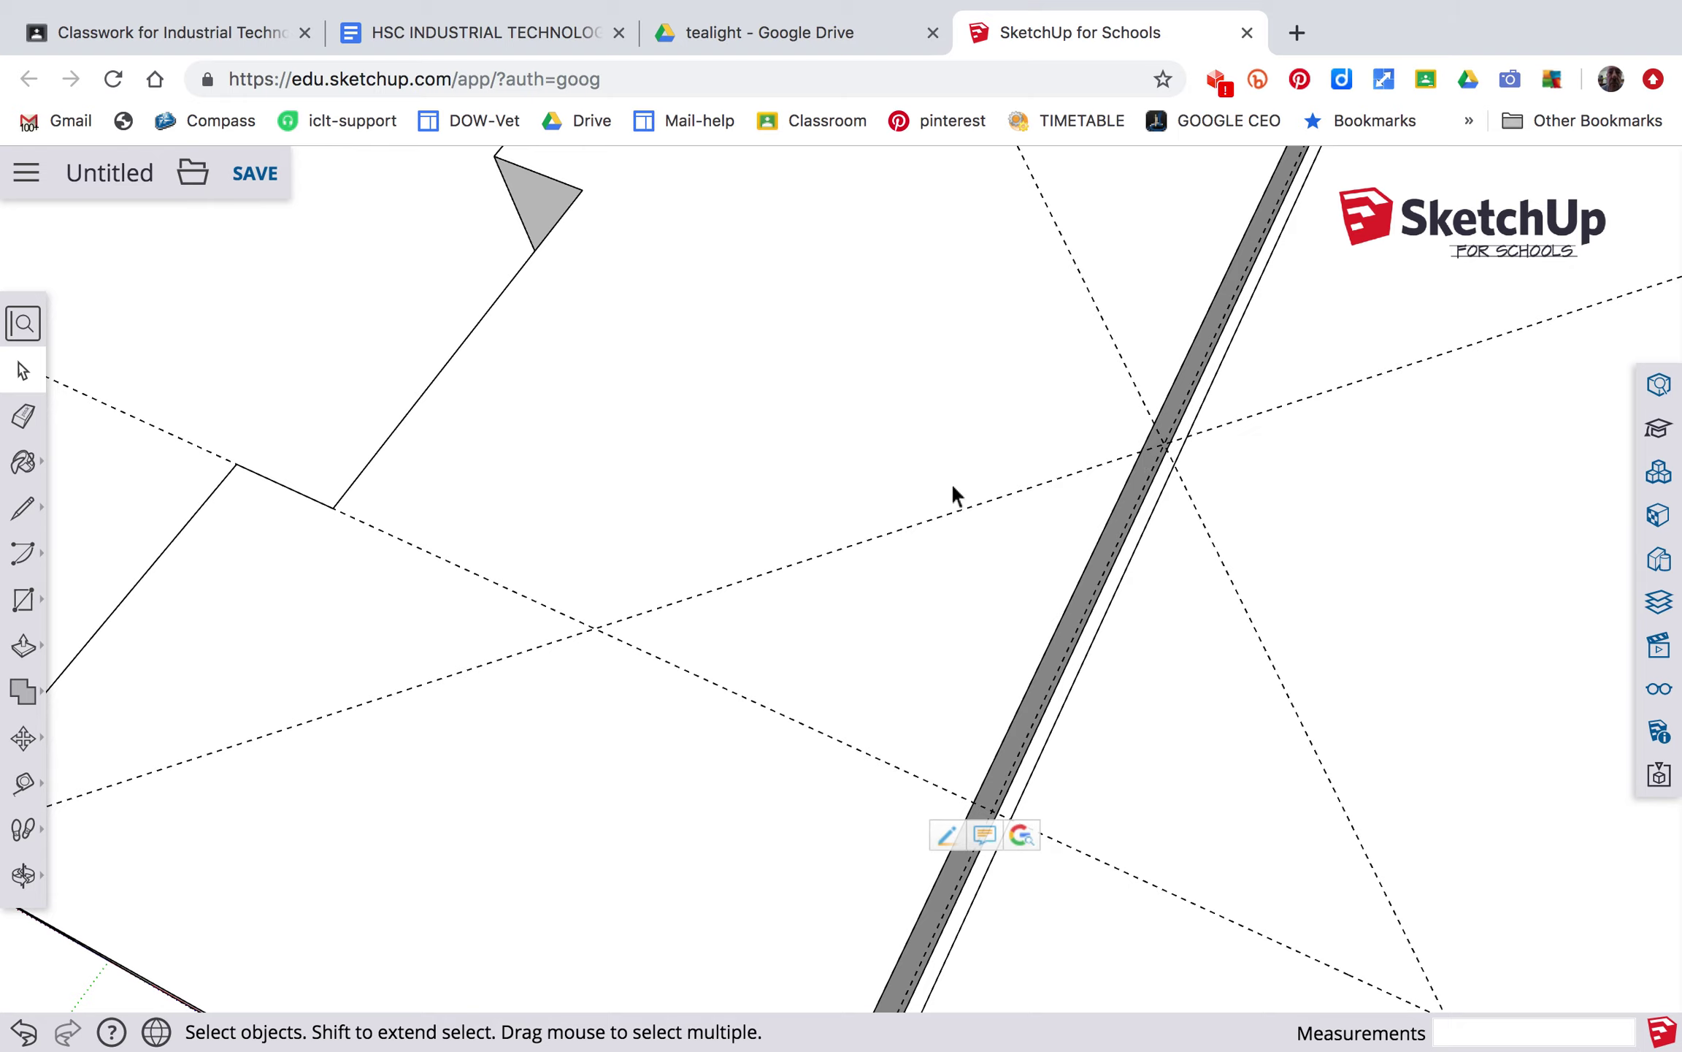
scroll(943, 522, "down", 6)
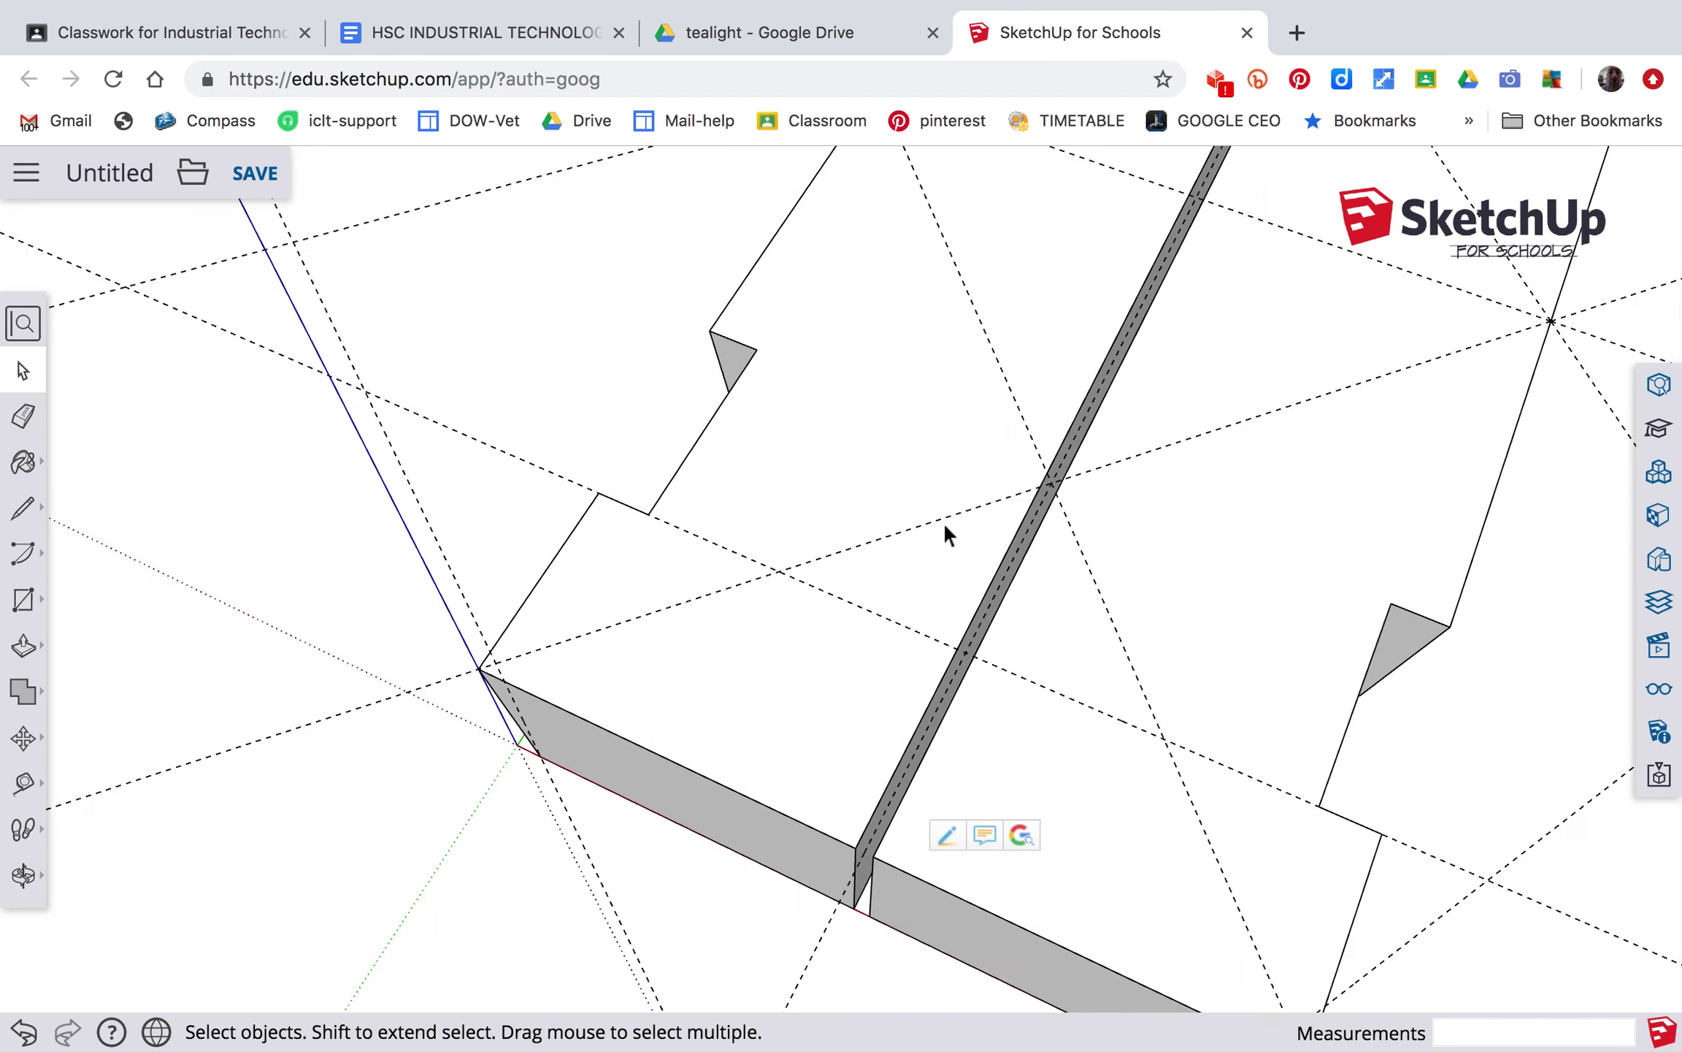
scroll(921, 555, "down", 3)
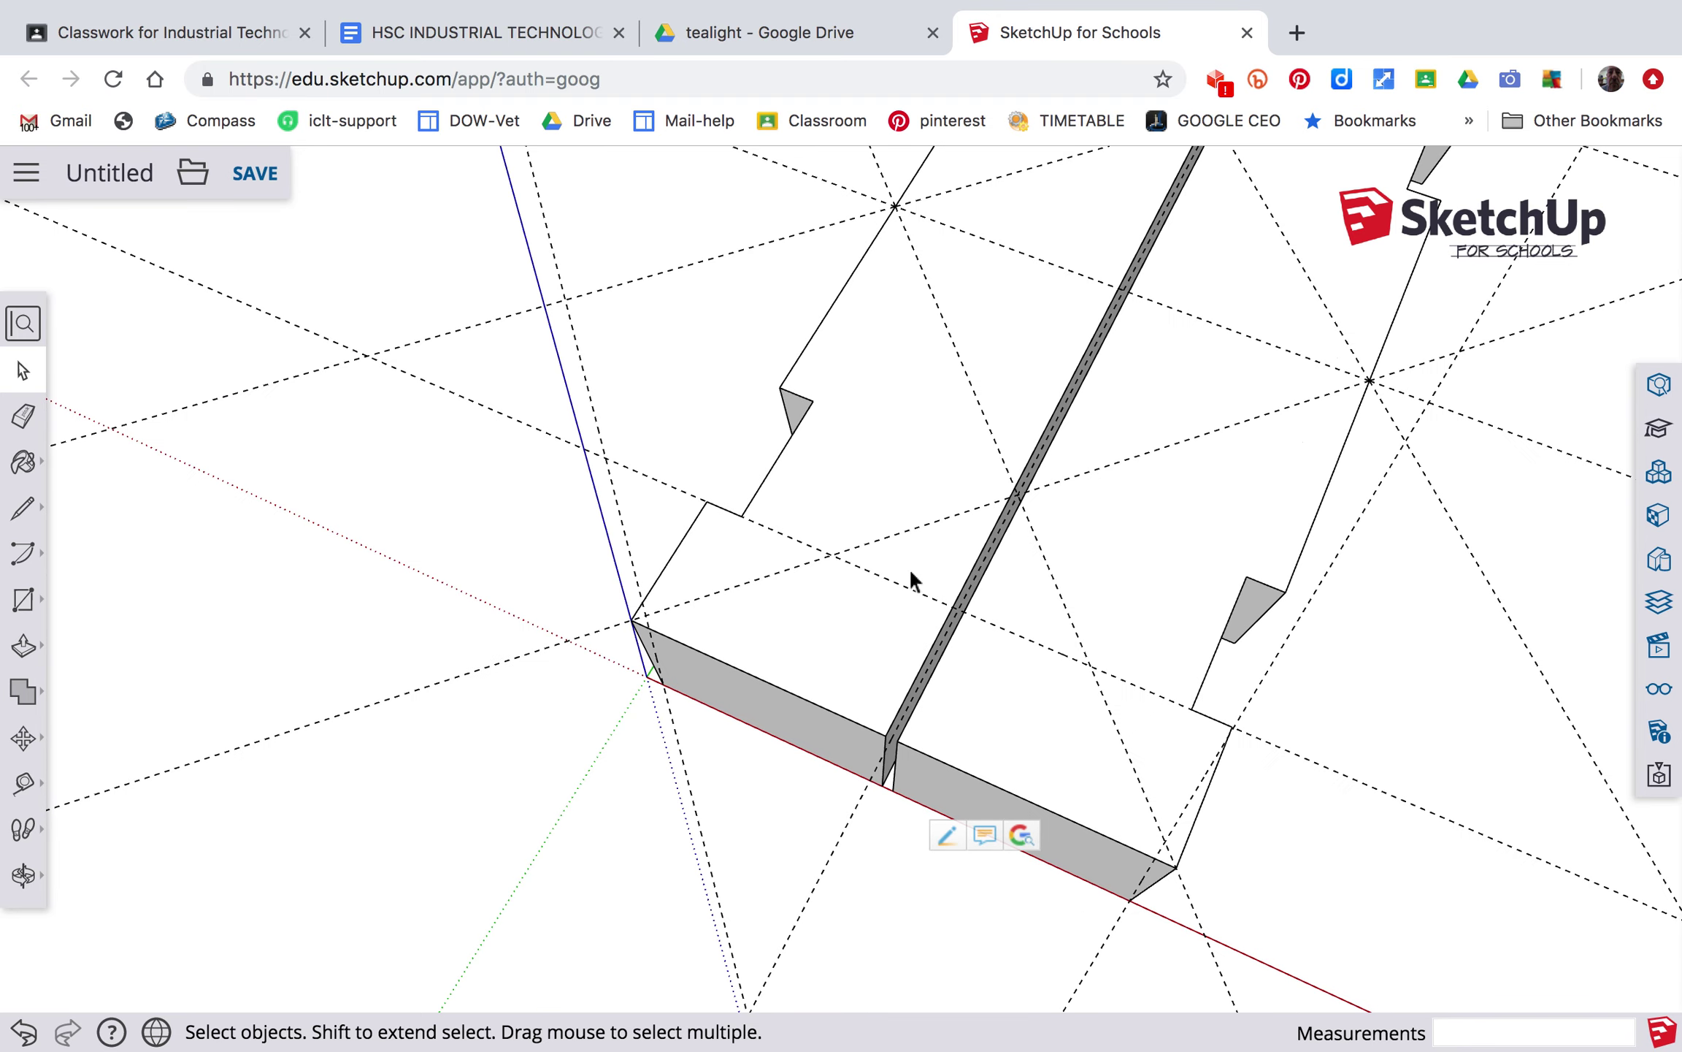
Inside the block group, draw a 25 mm radius circle on the guide-line intersection.
double_click(791, 631)
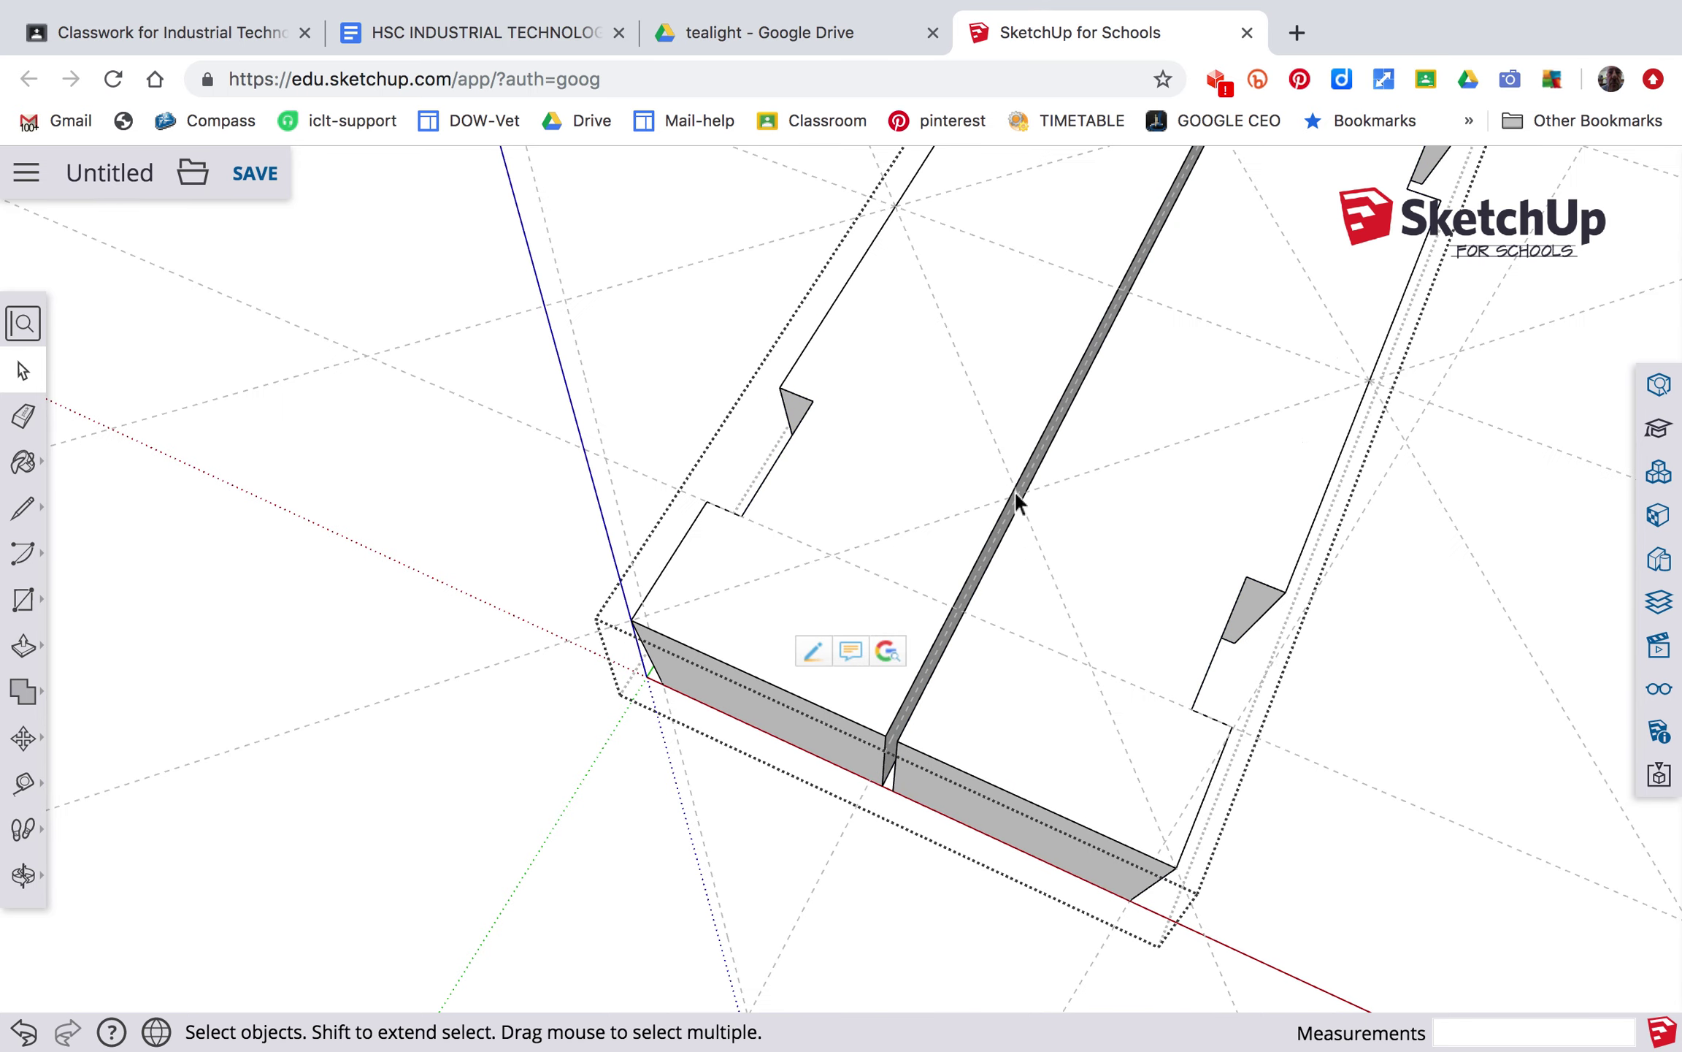
scroll(1015, 491, "down", 1)
scroll(1016, 490, "up", 6)
scroll(1016, 497, "up", 2)
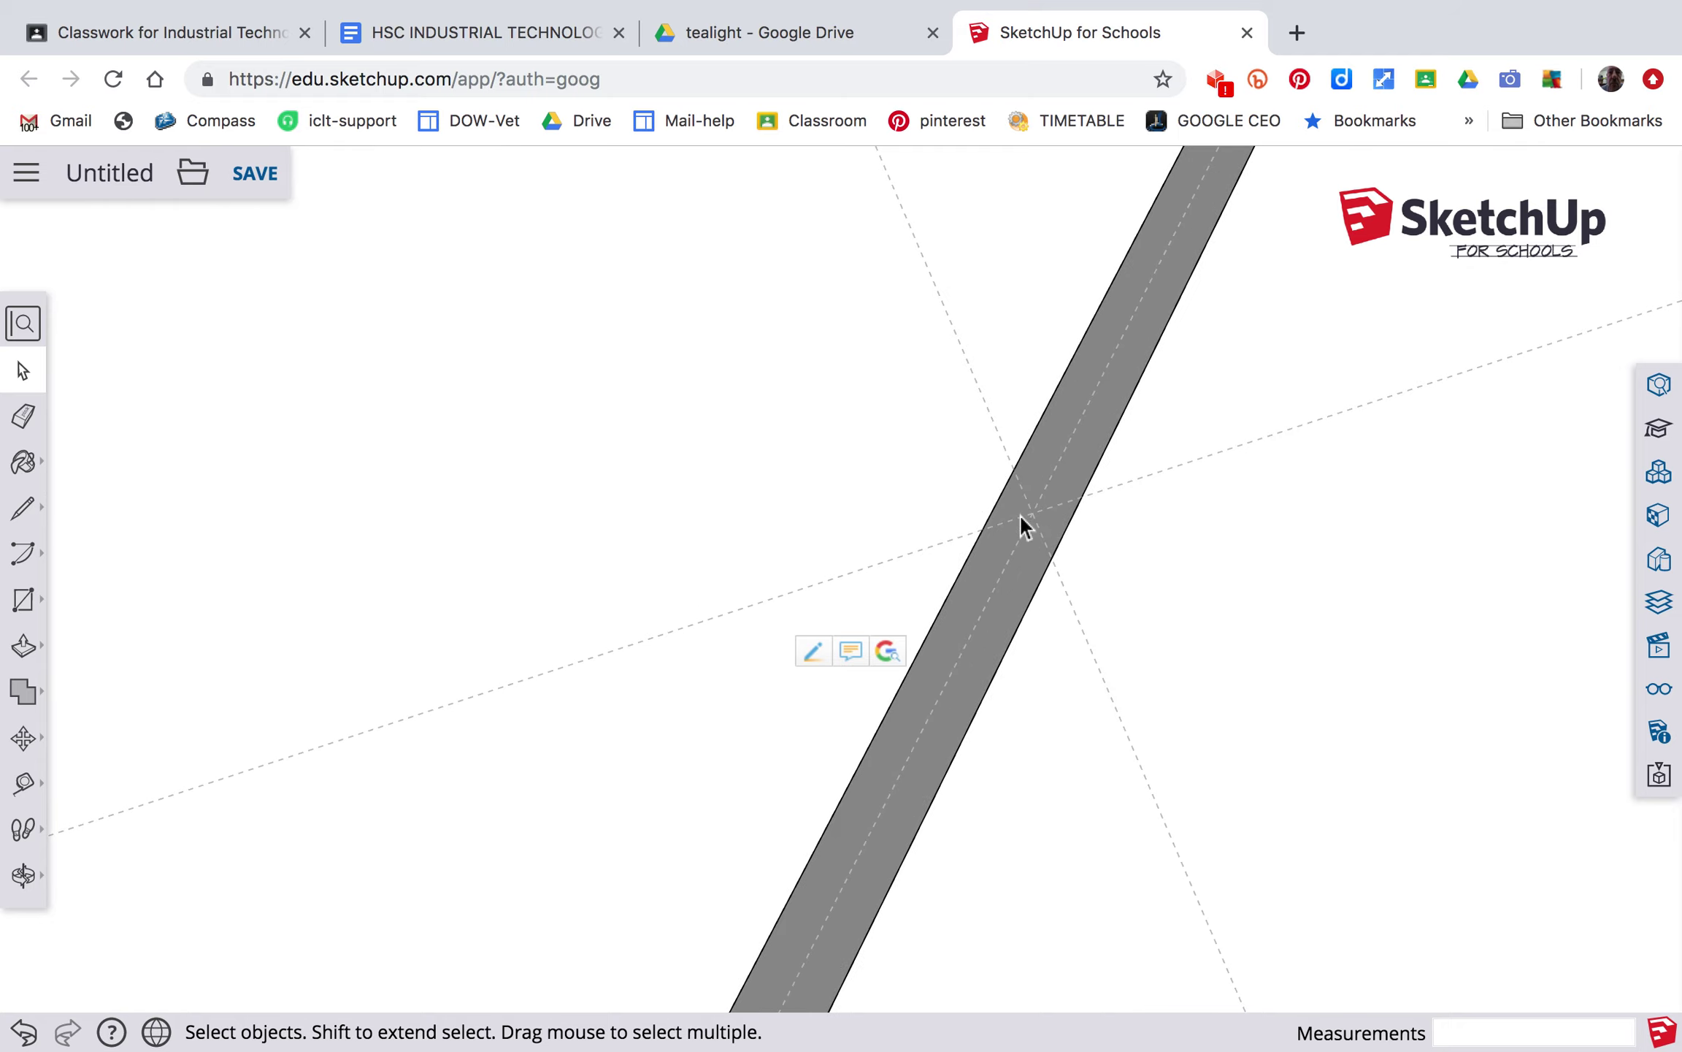
key("c")
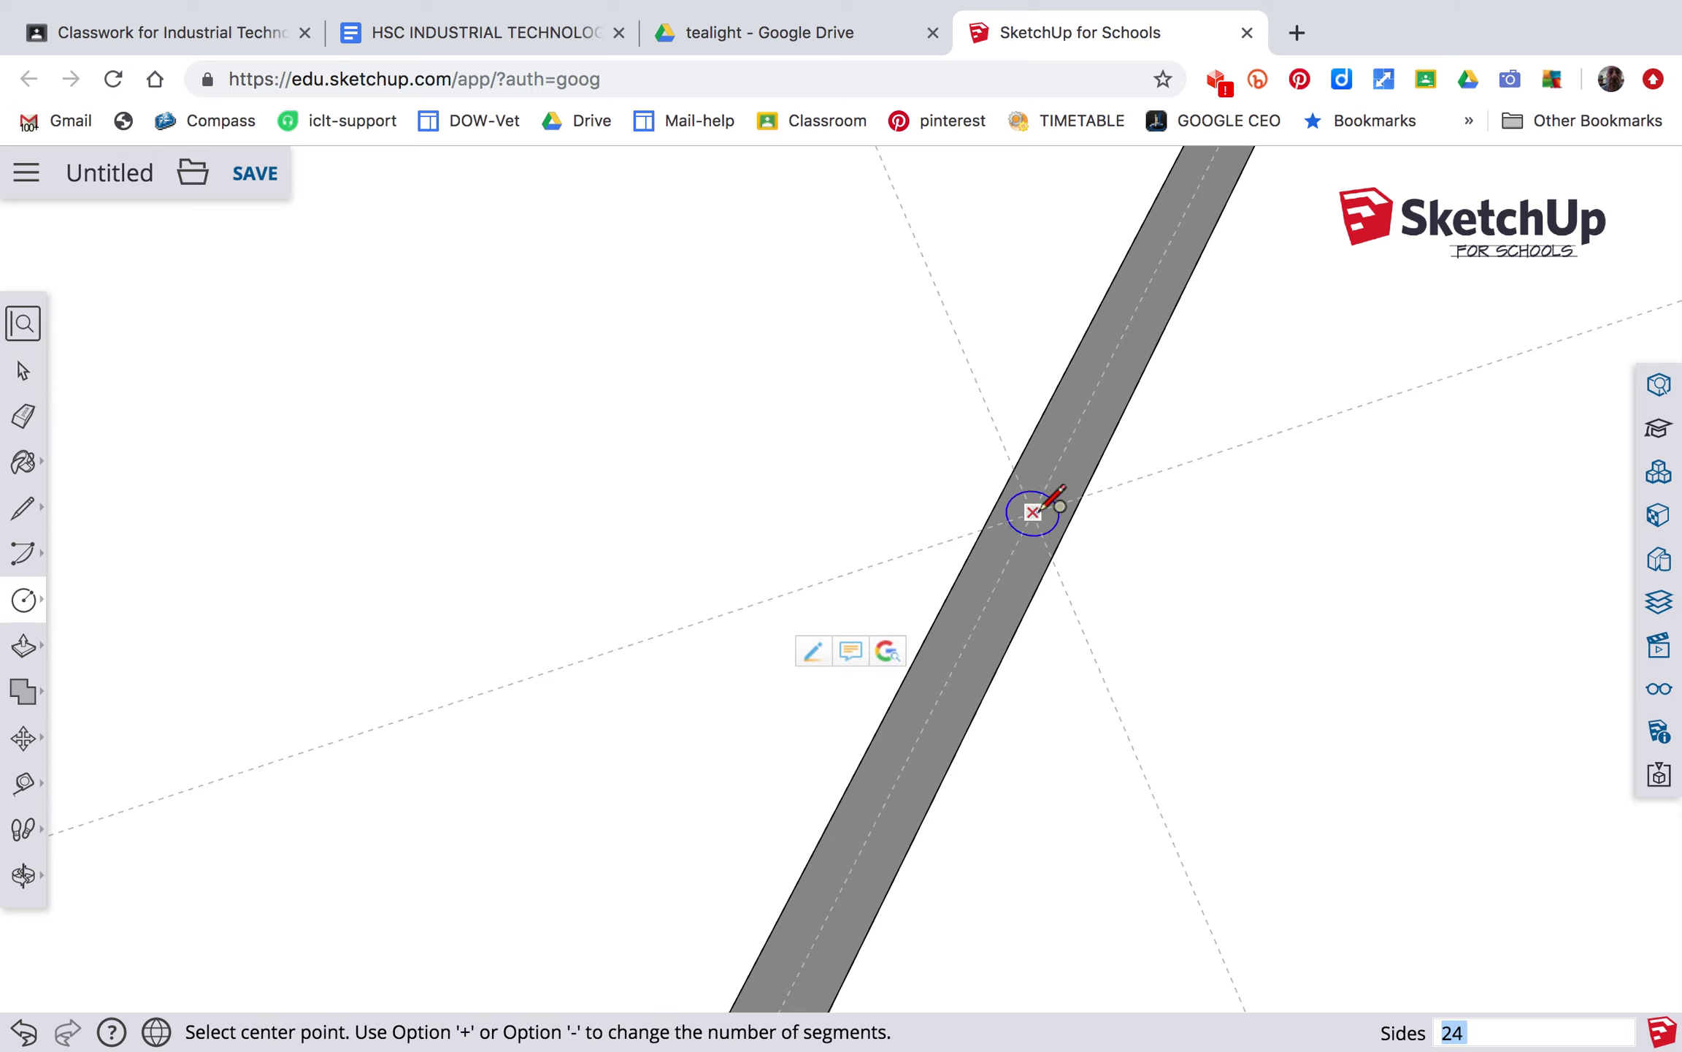
left_click(1033, 511)
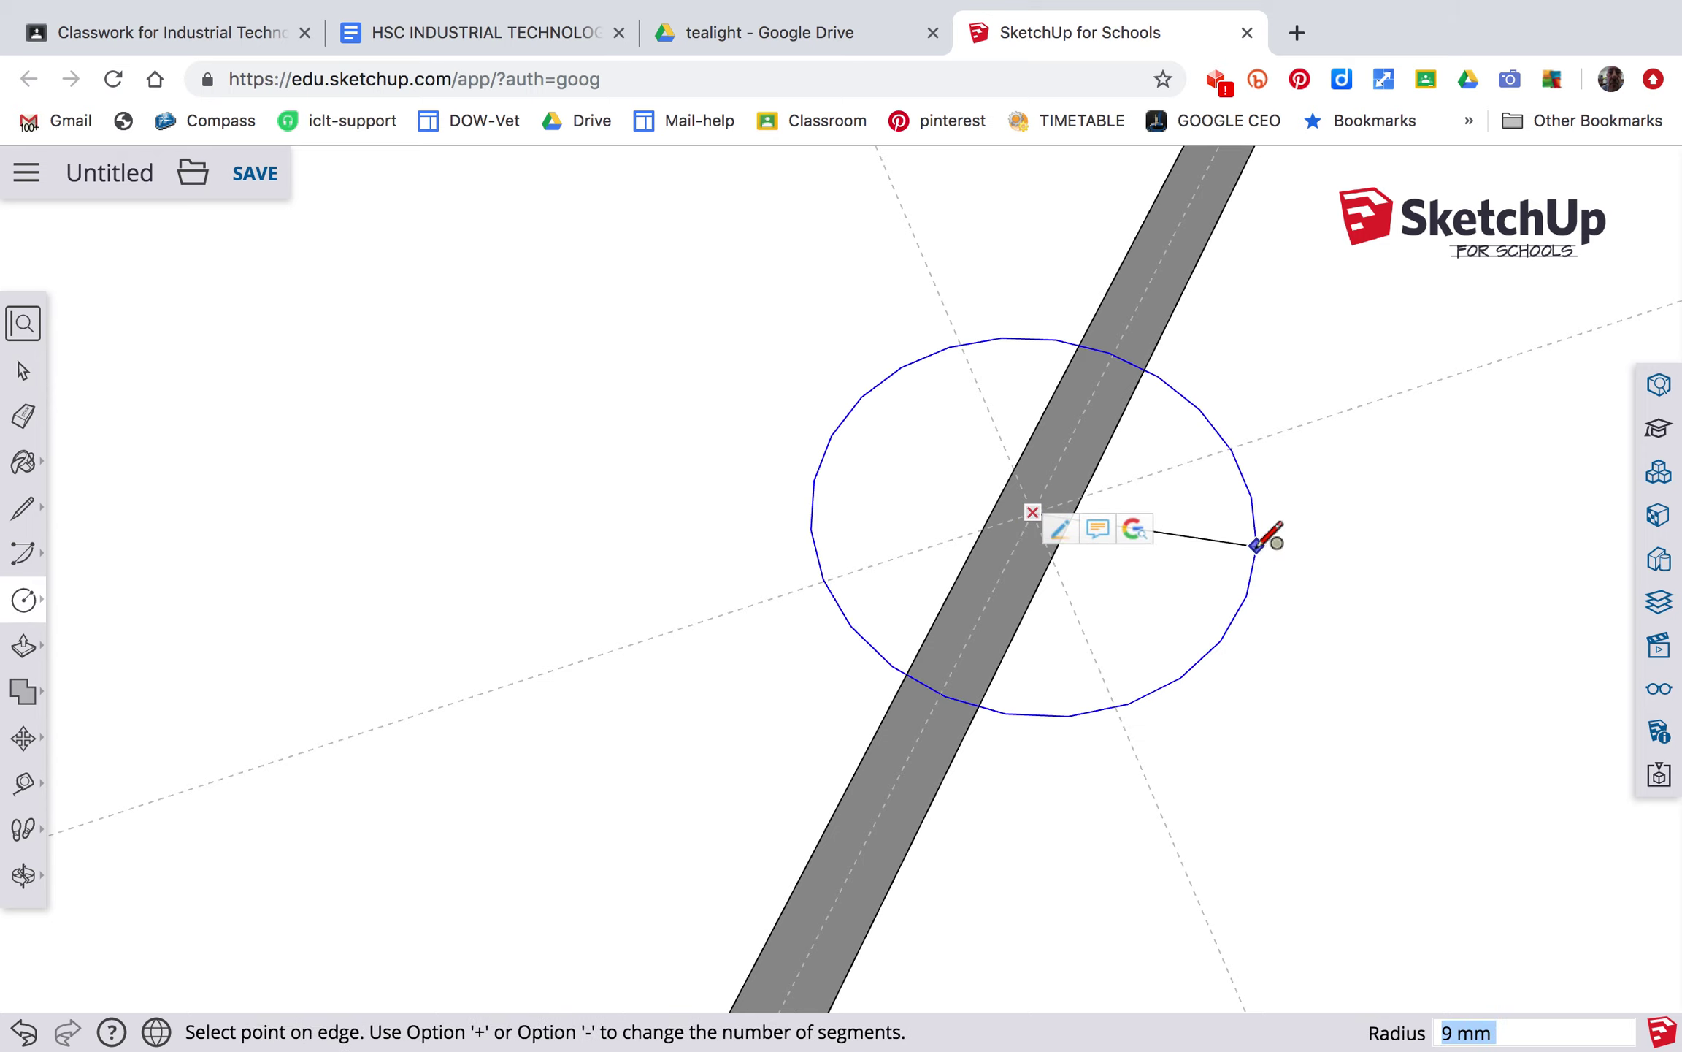
type("2")
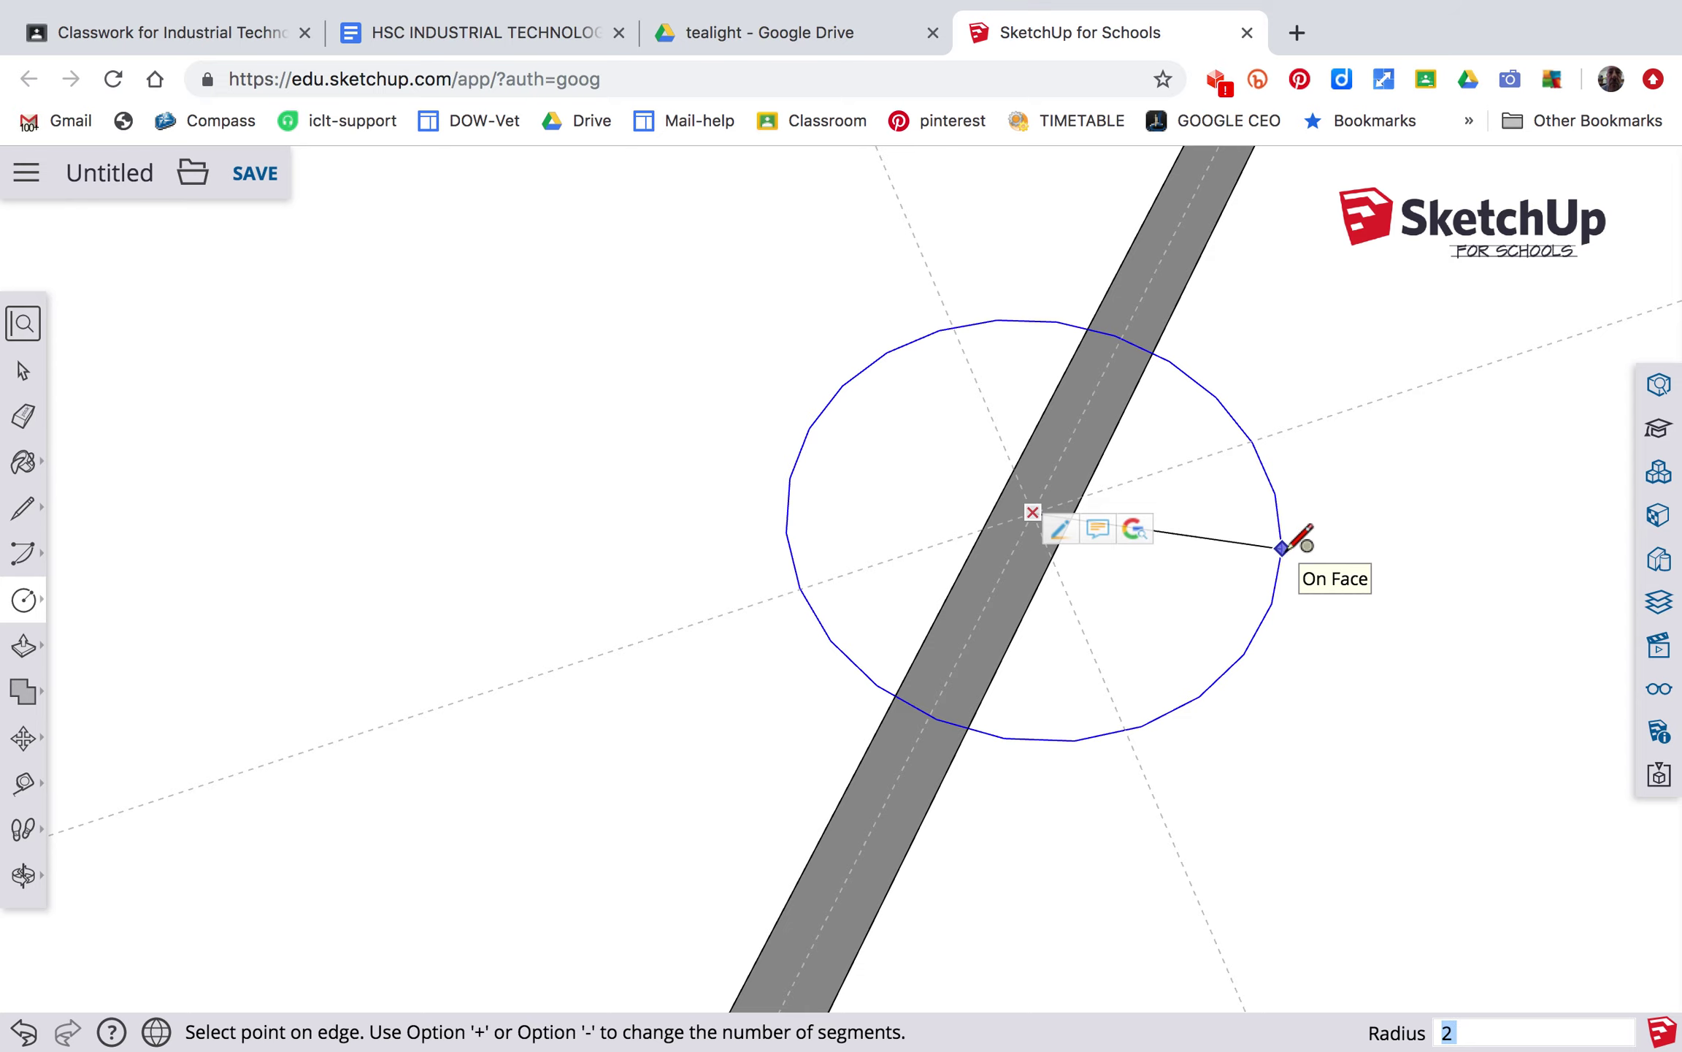
type("5")
key("Return")
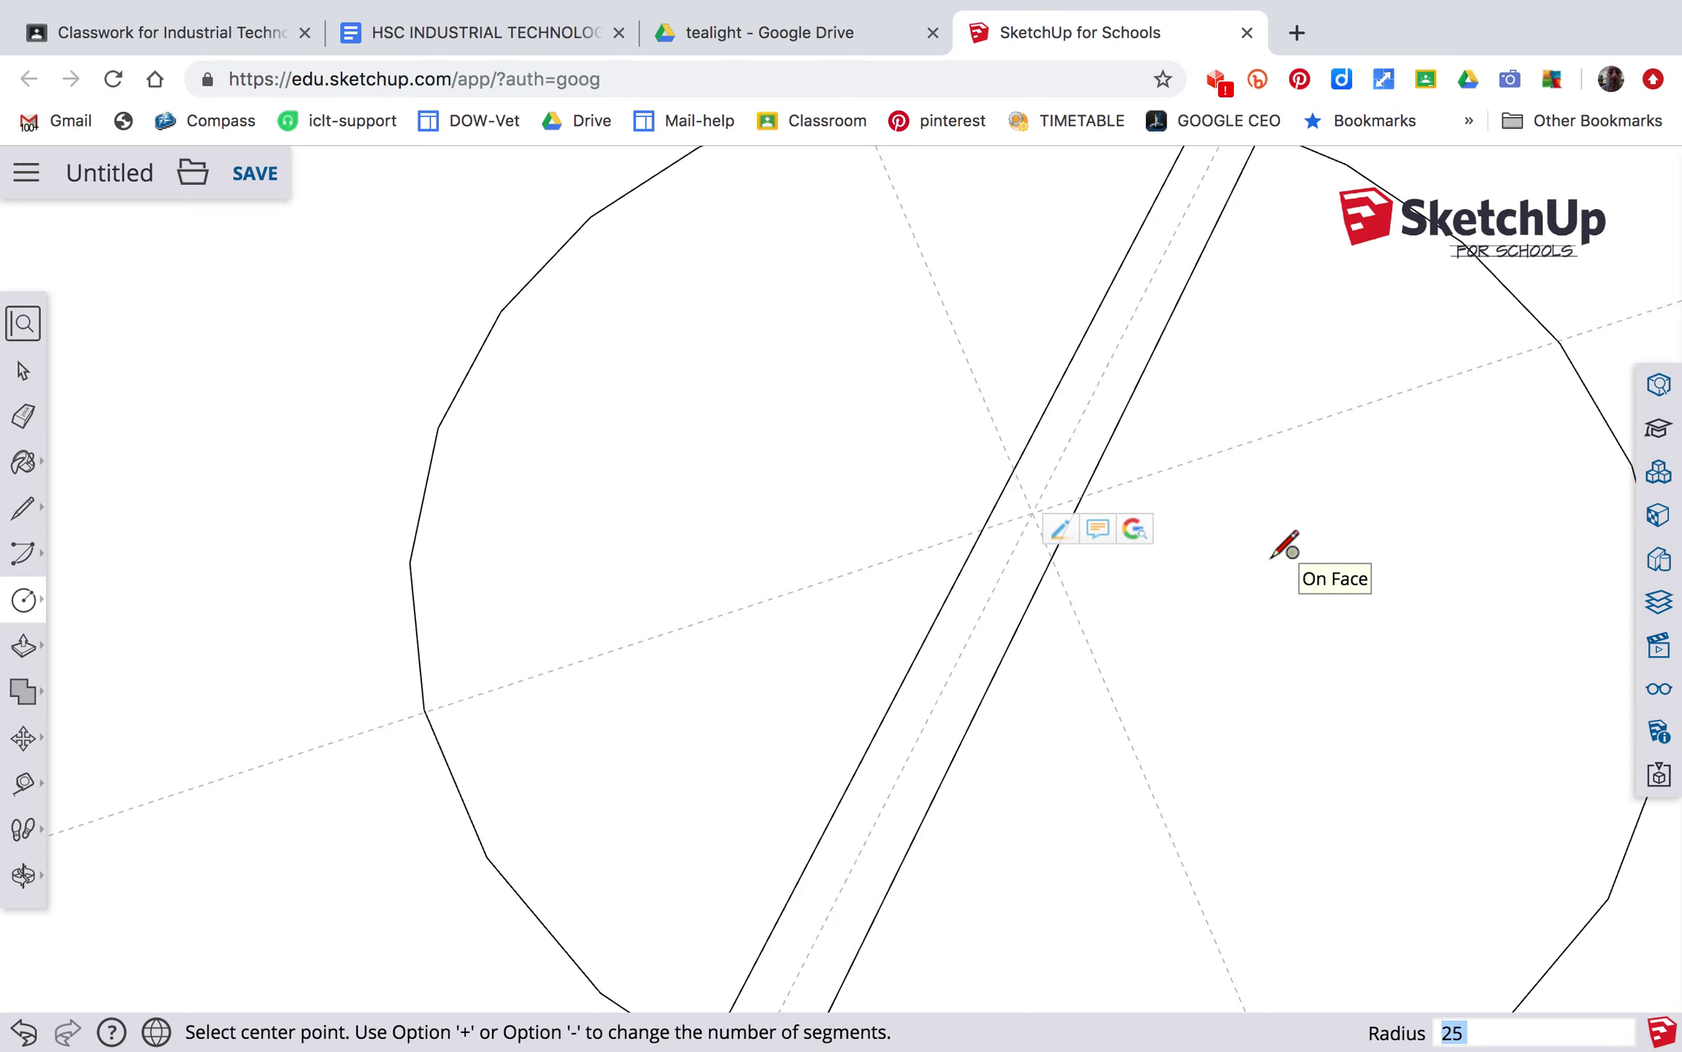
Draw a line across the circle along the groove edge, from its lower to upper edge.
scroll(1095, 544, "up", 2)
scroll(1095, 544, "down", 5)
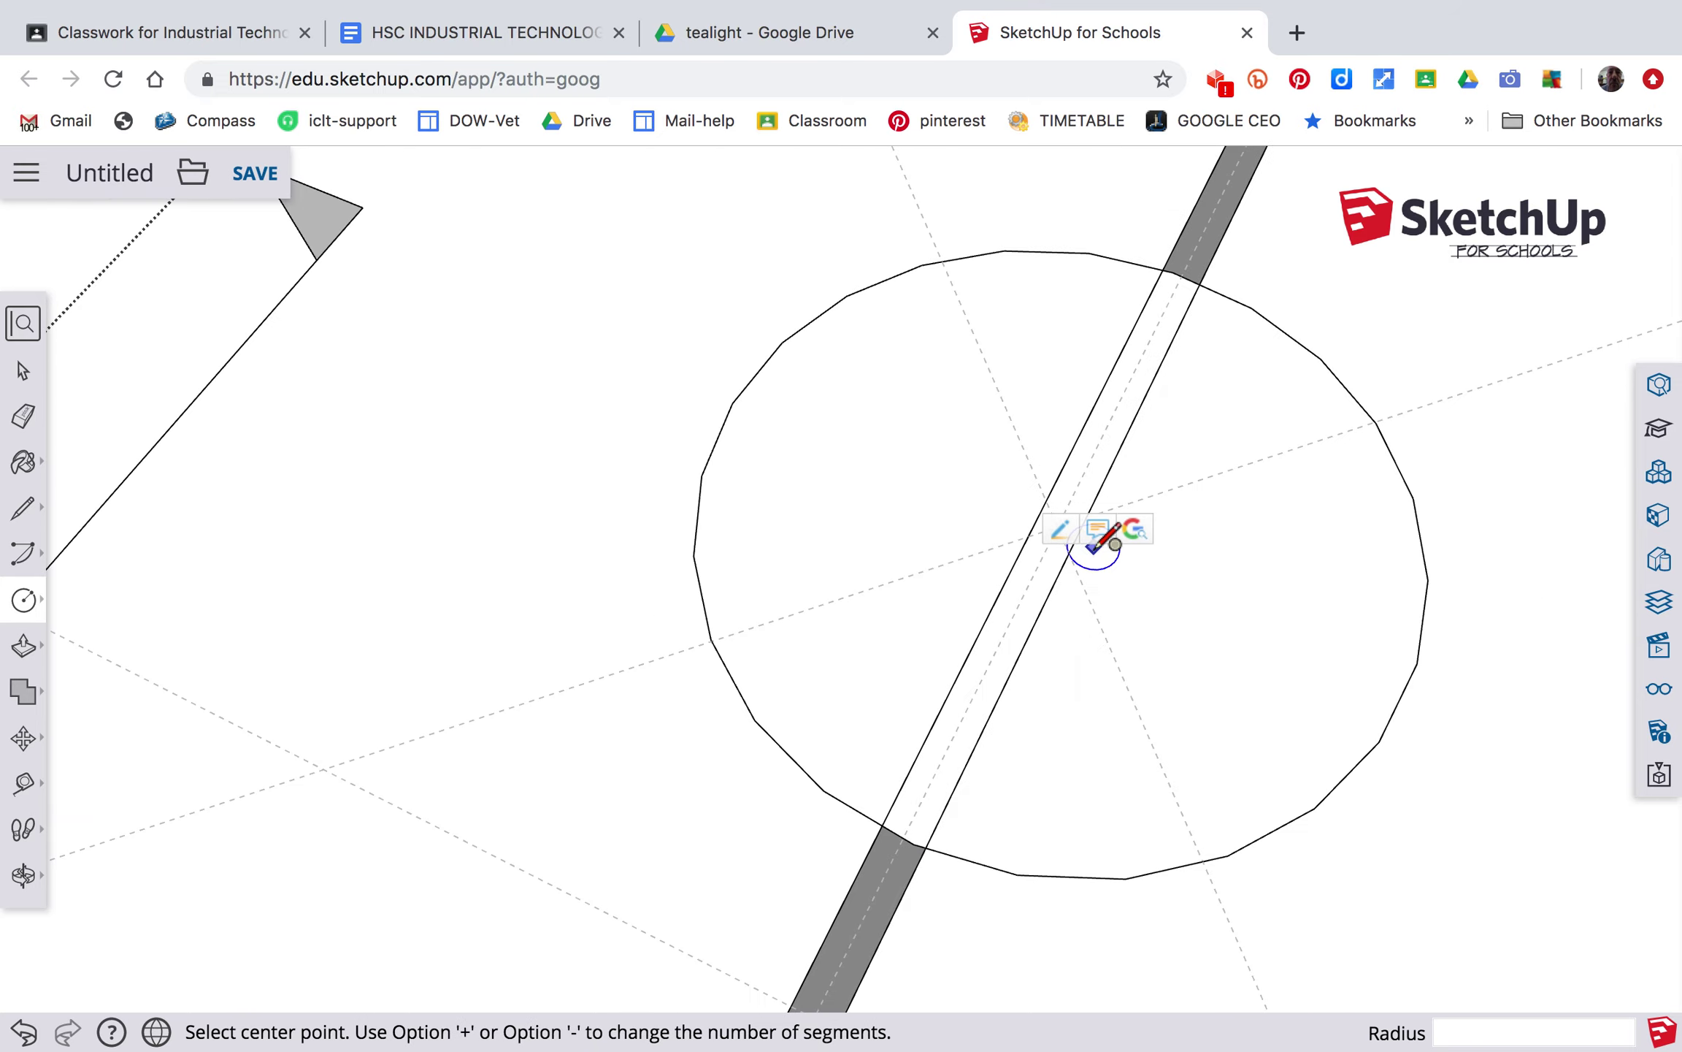
scroll(1137, 600, "down", 1)
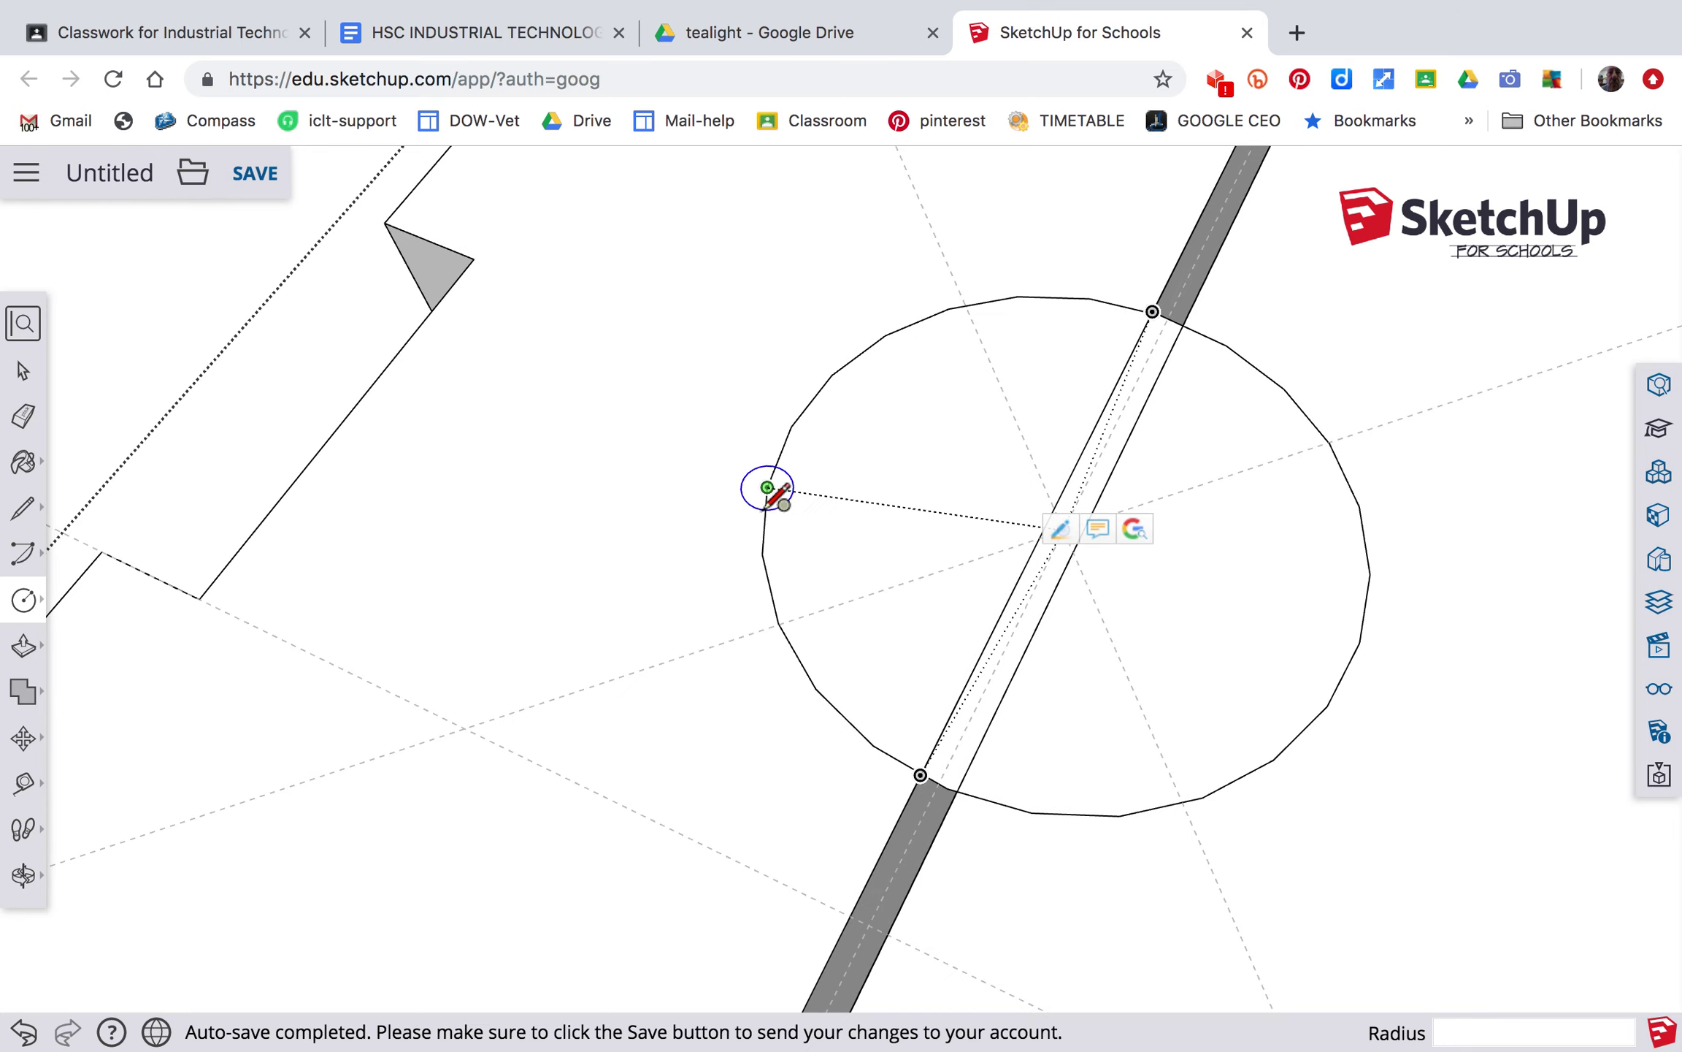
left_click(957, 791)
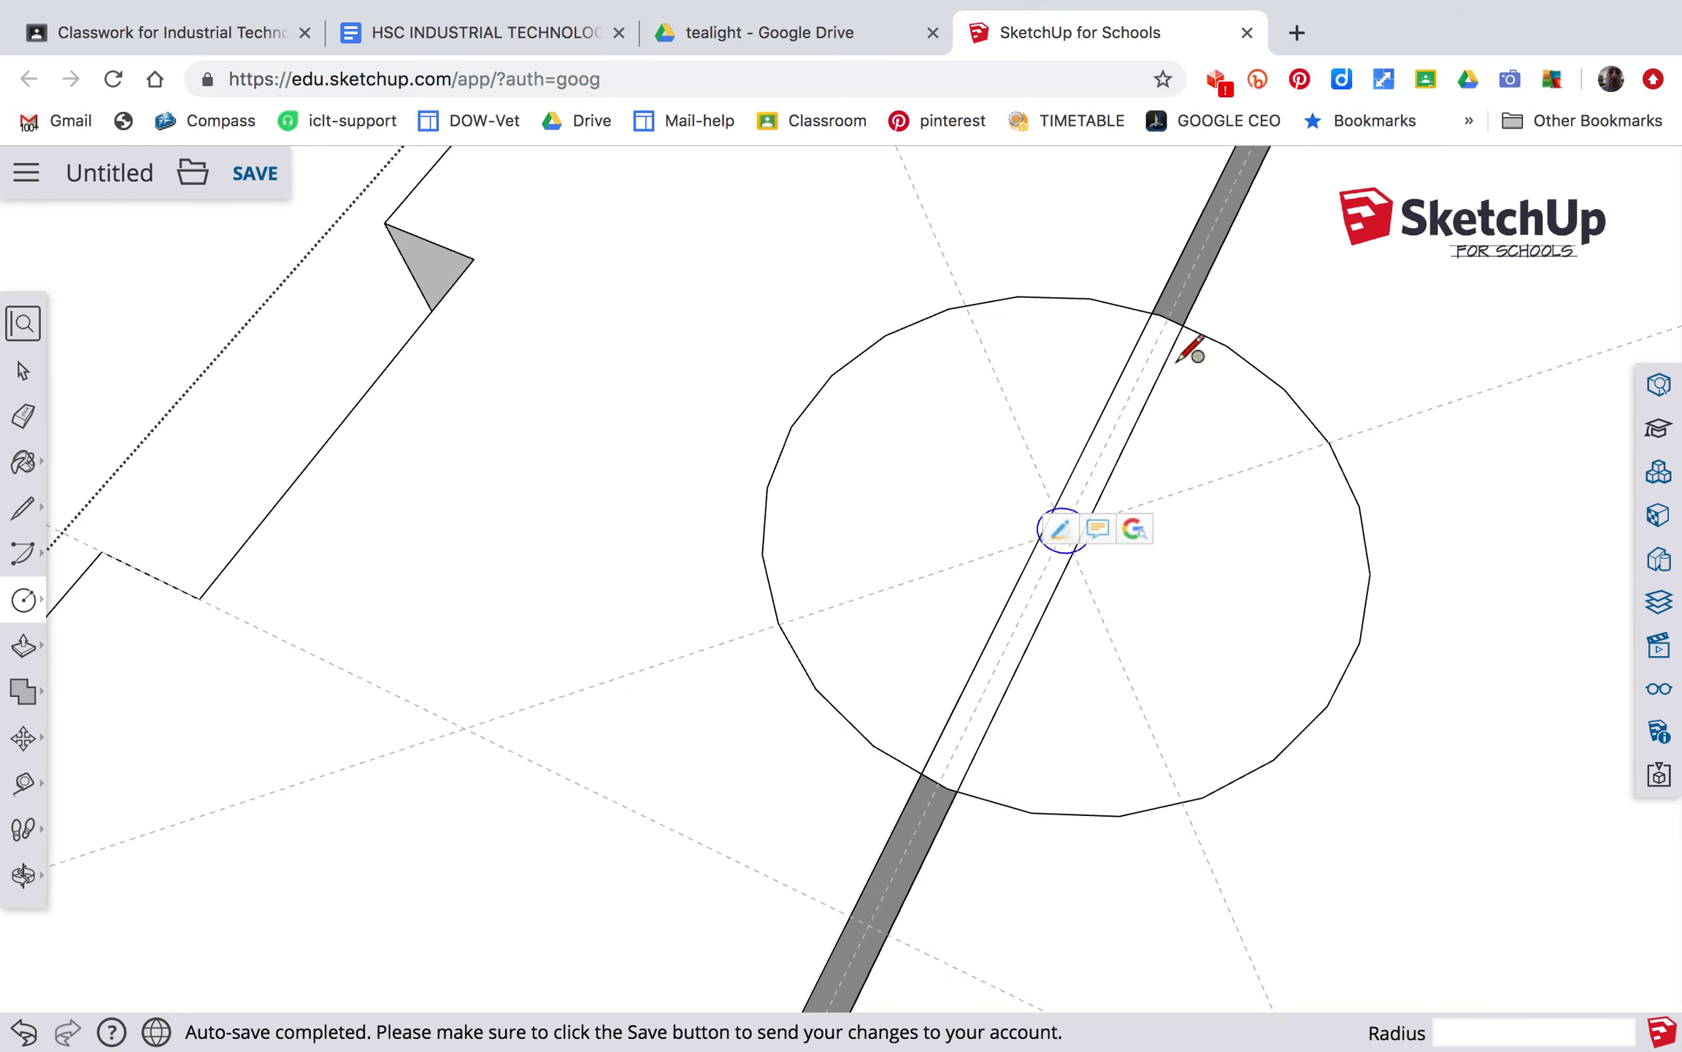
left_click(1184, 322)
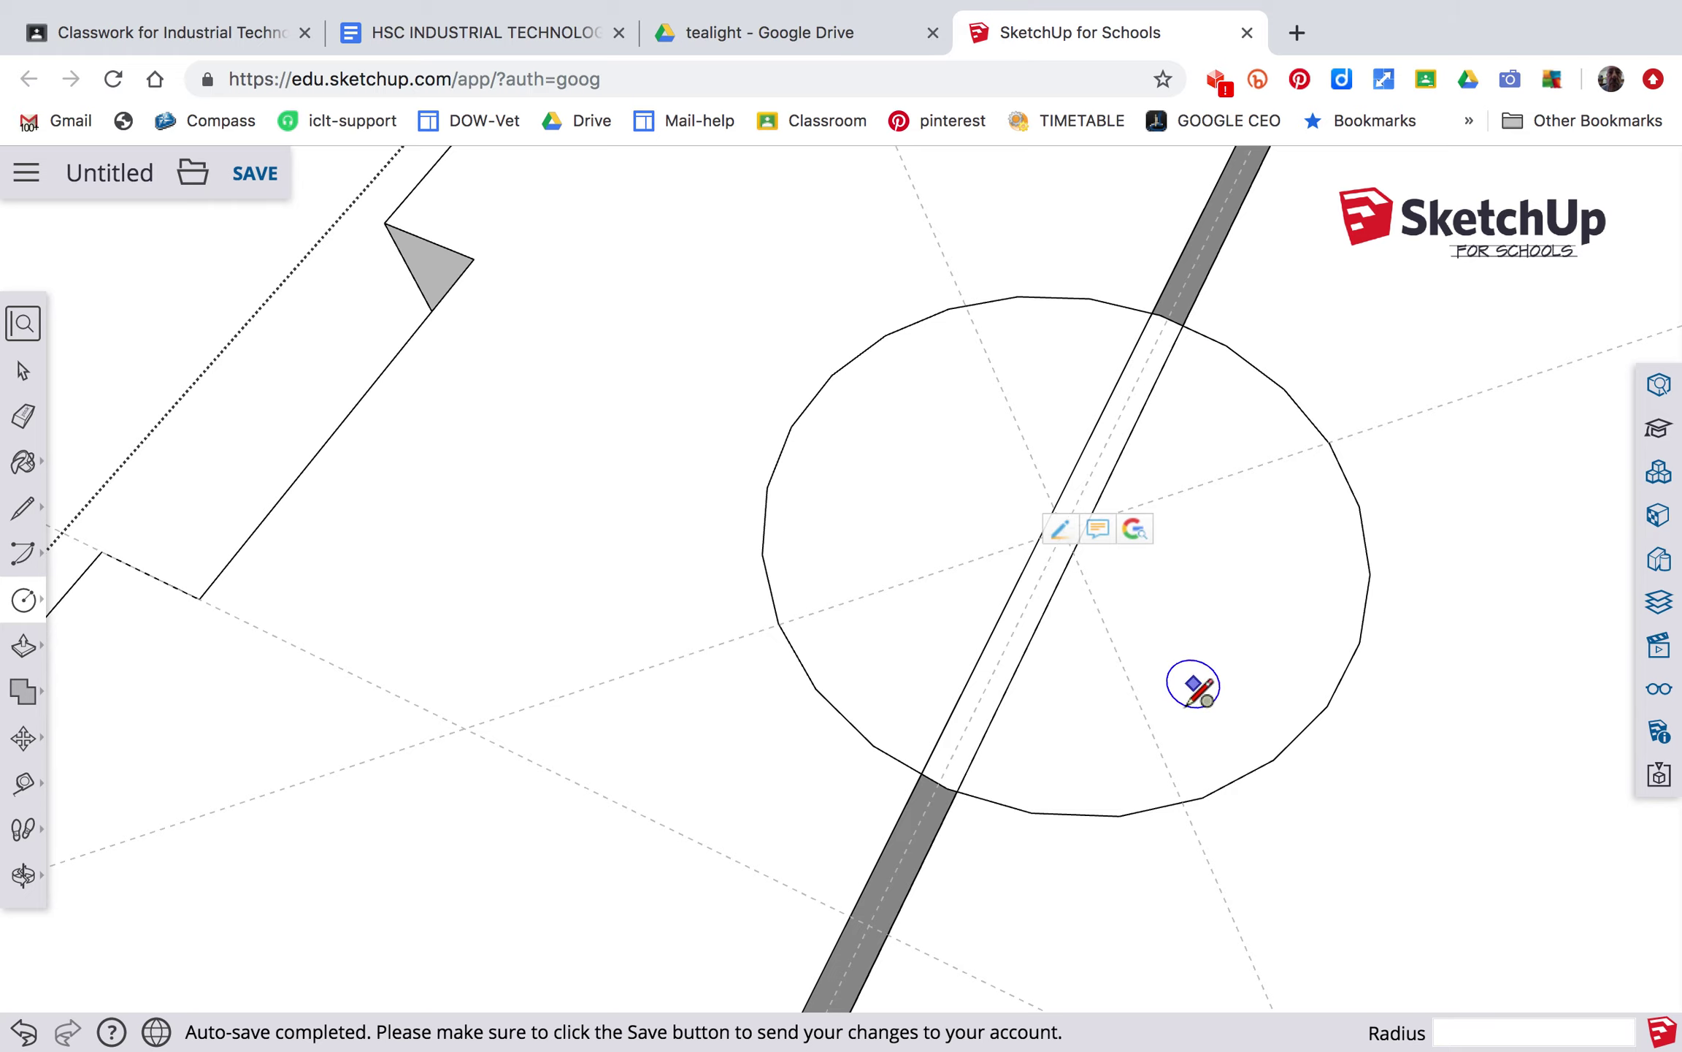
key("space")
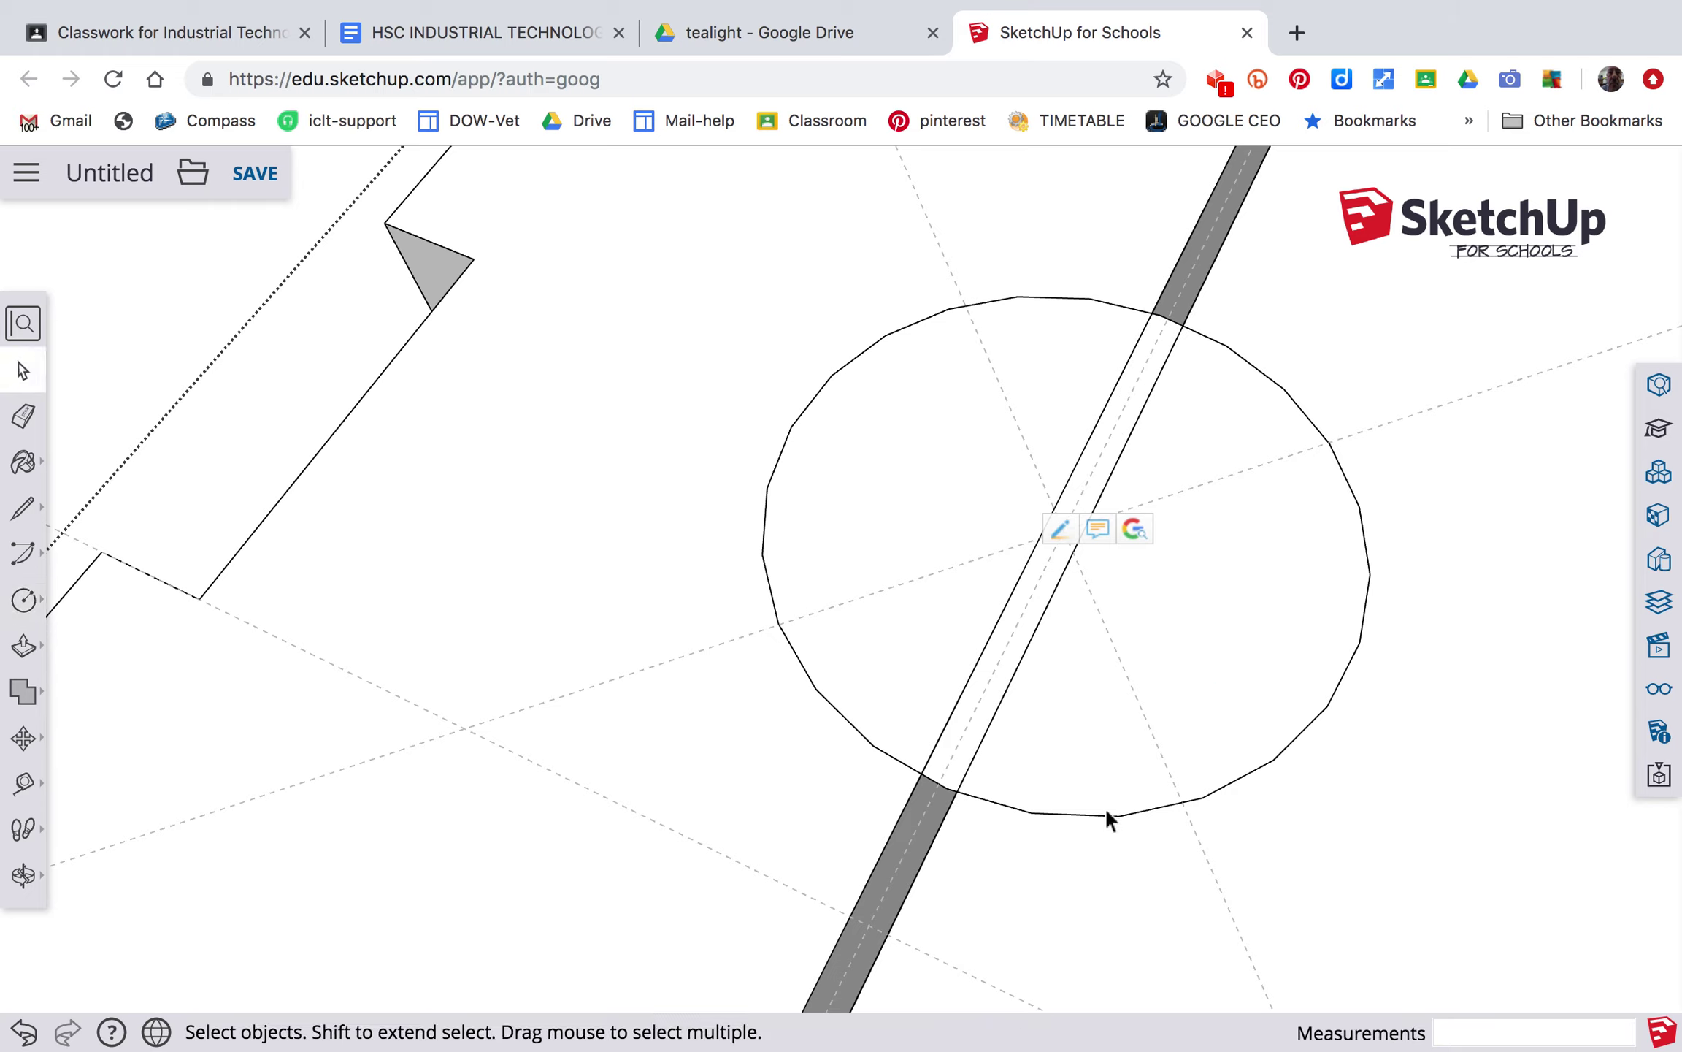
Erase the circle arcs at the lower and upper groove crossings, then check the result.
key("e")
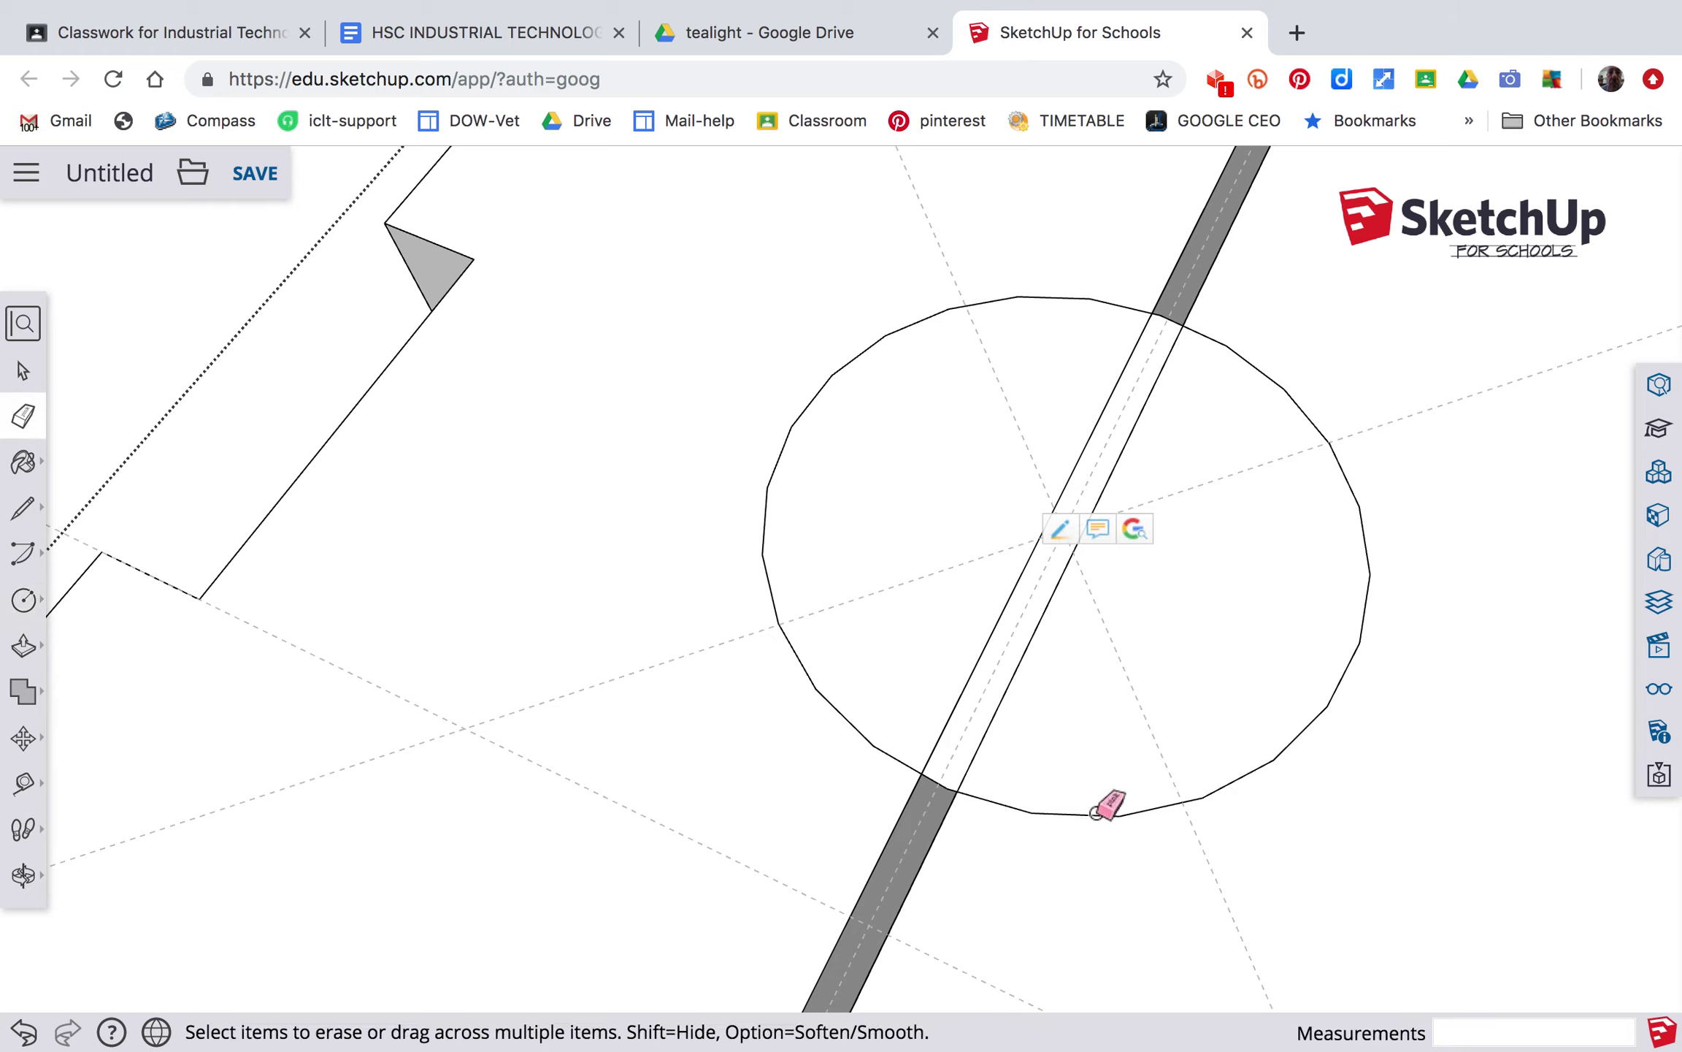
left_click(934, 780)
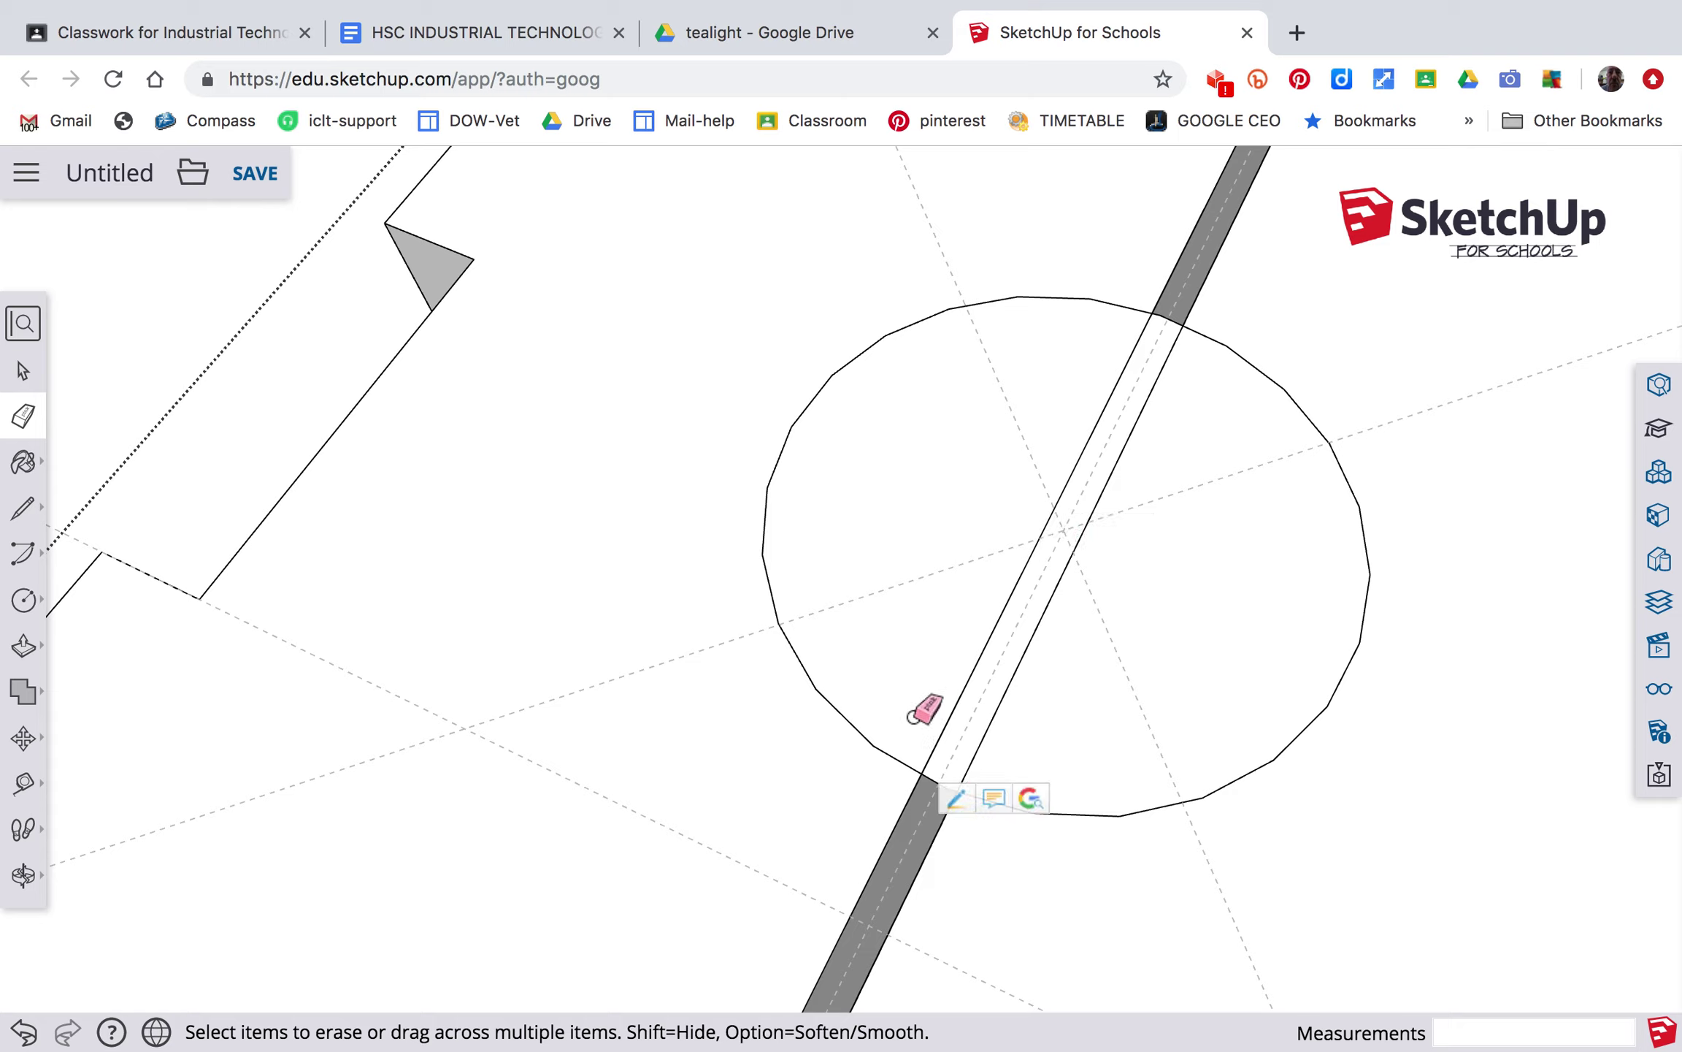
left_click(933, 780)
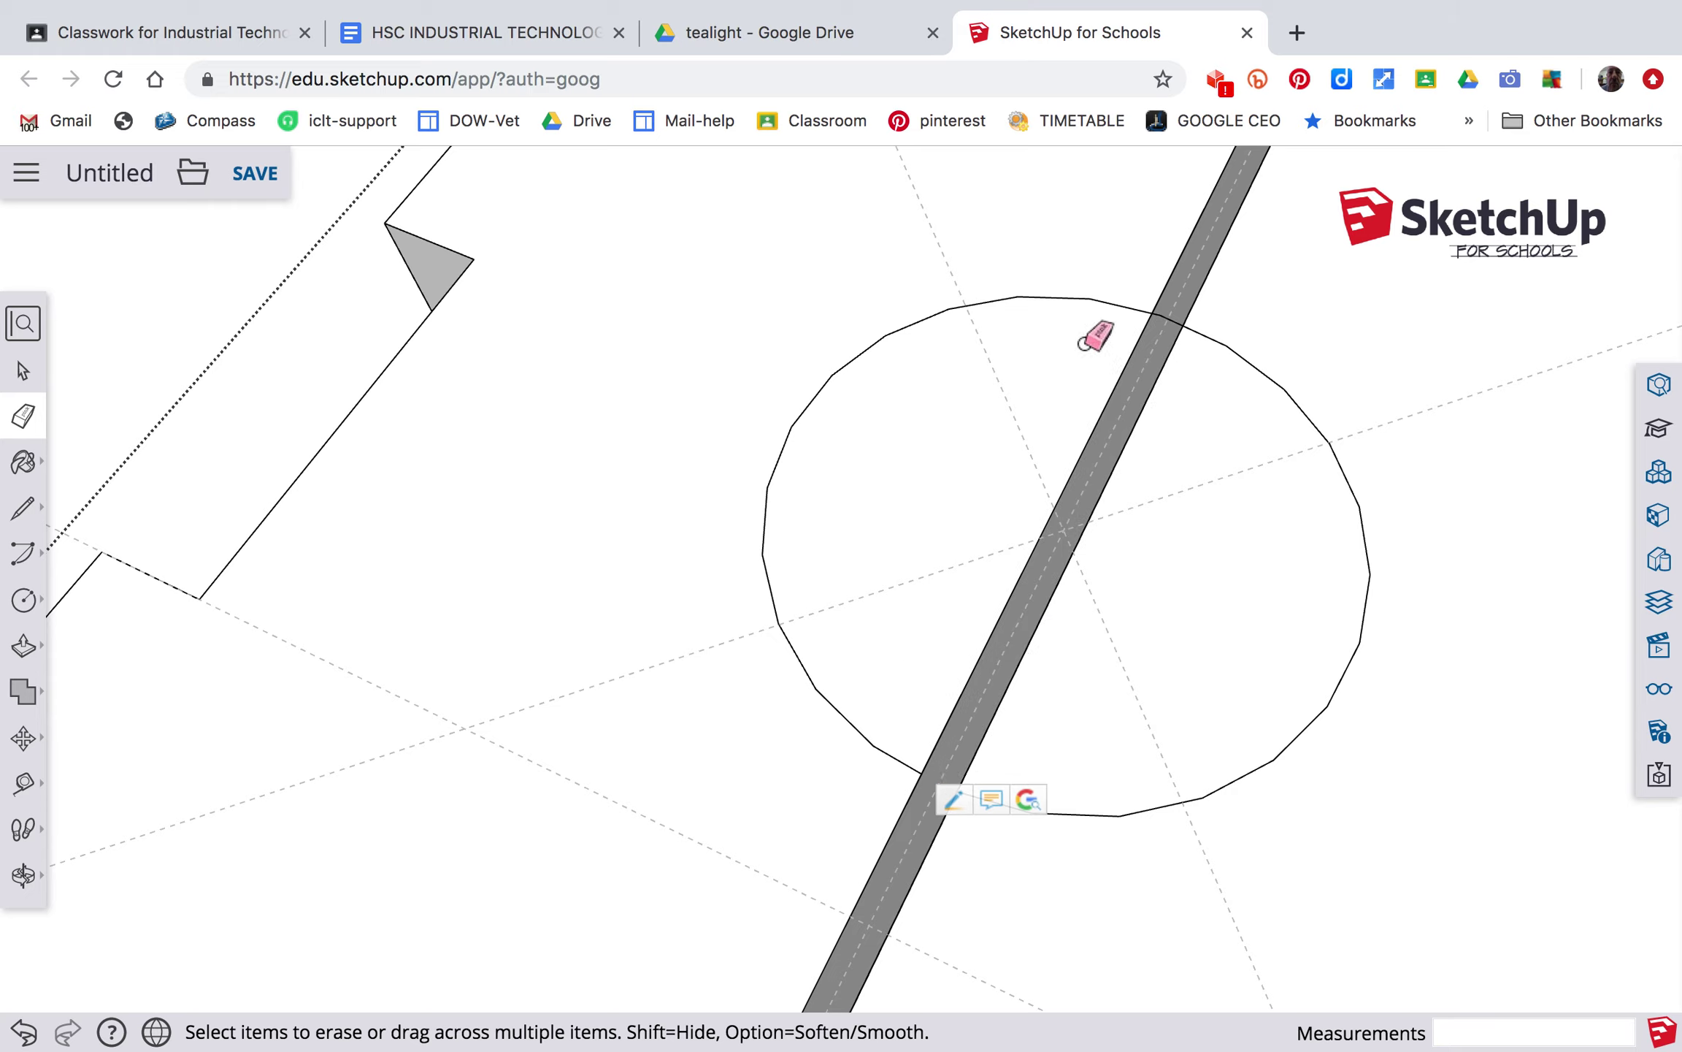
left_click(1174, 322)
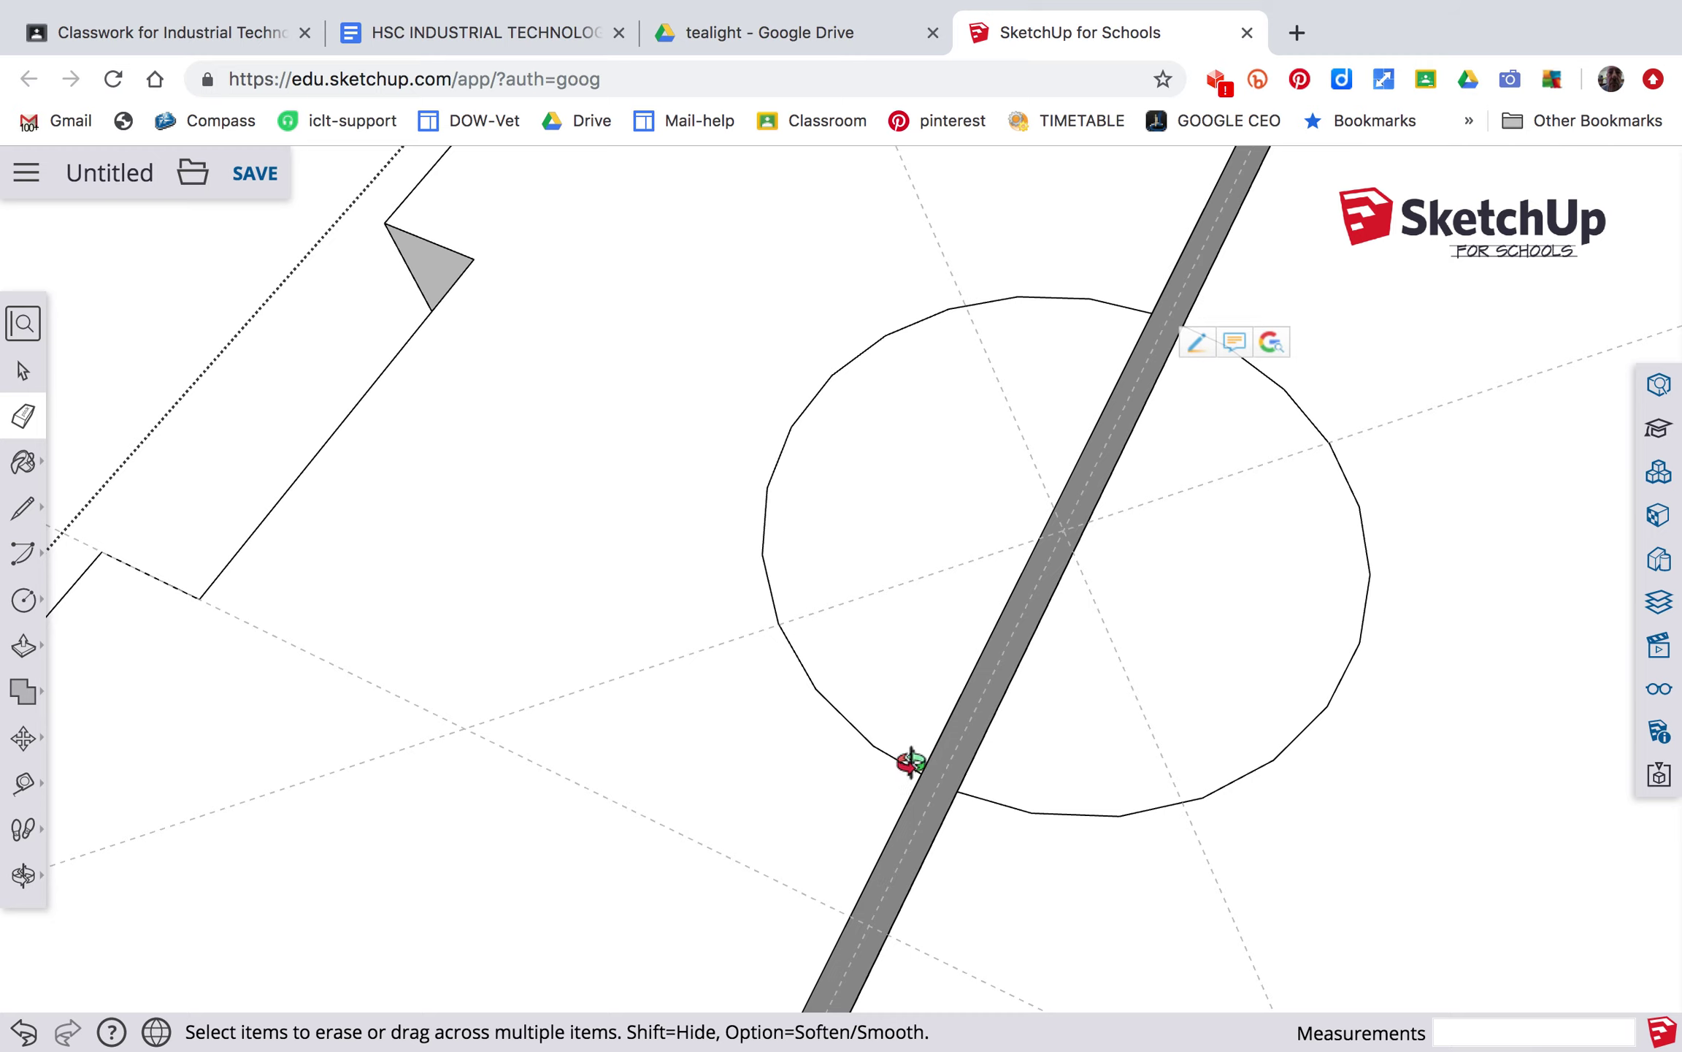
middle_click_drag(911, 761, 1044, 513)
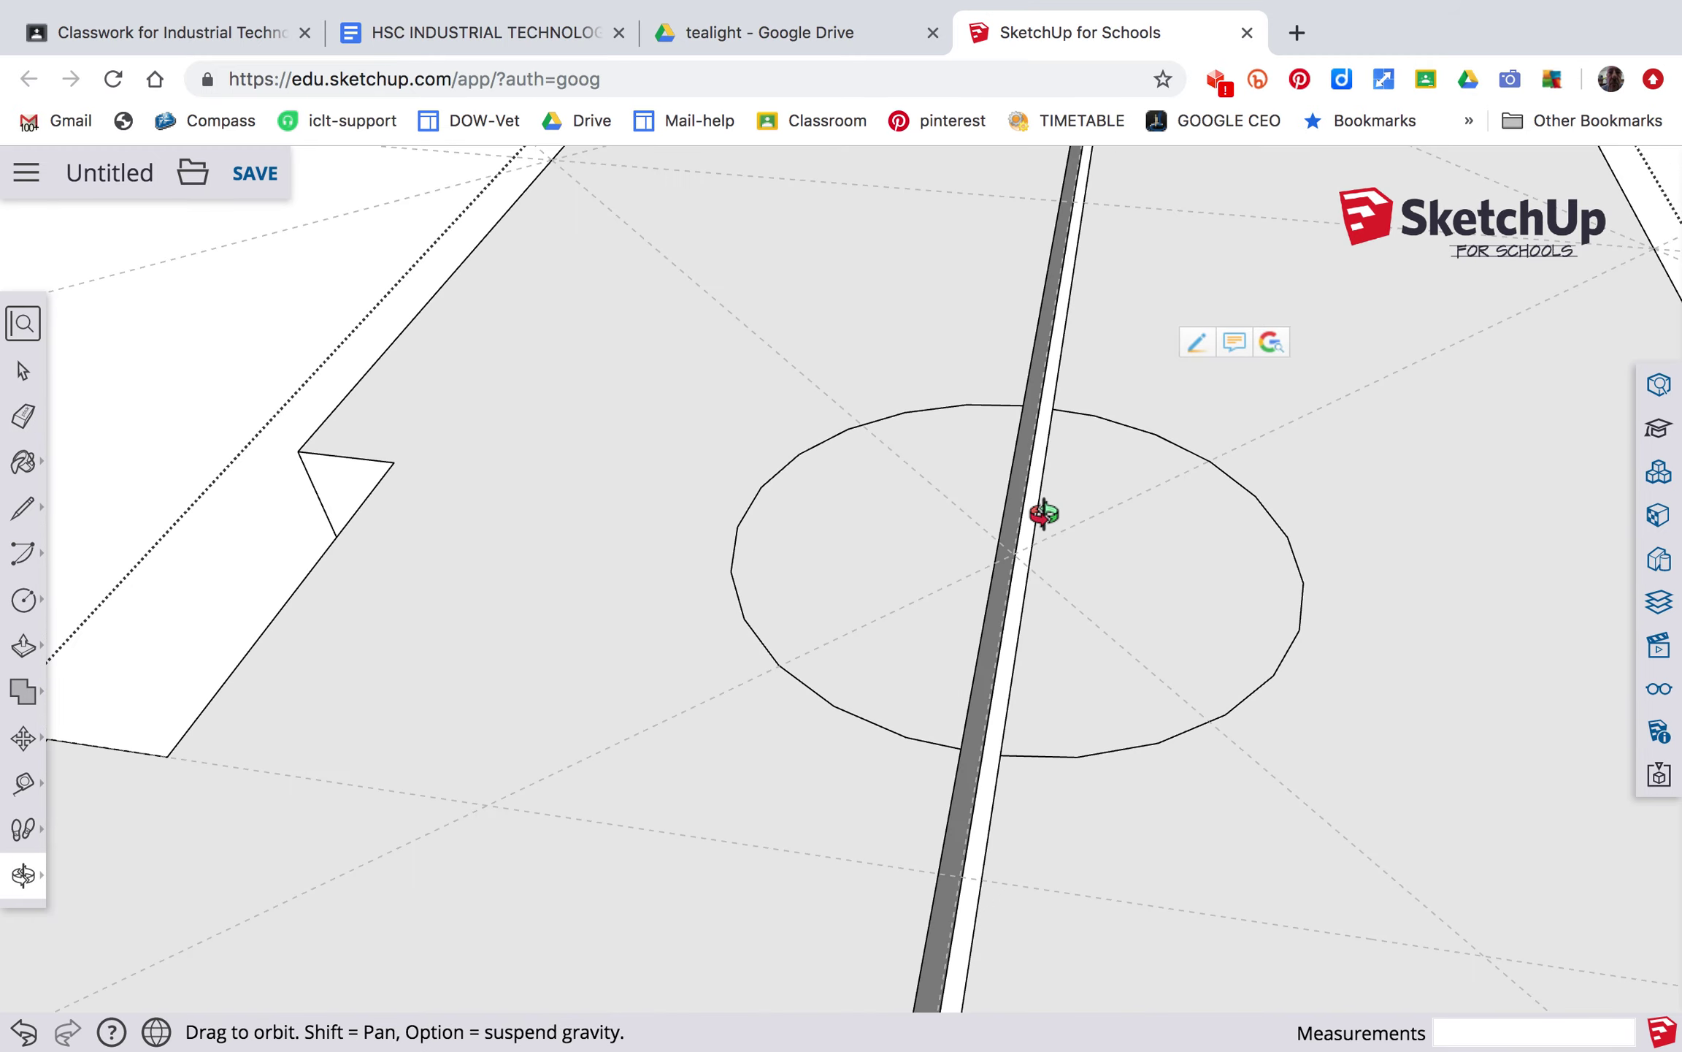
key("e")
middle_click_drag(1028, 818, 1235, 819)
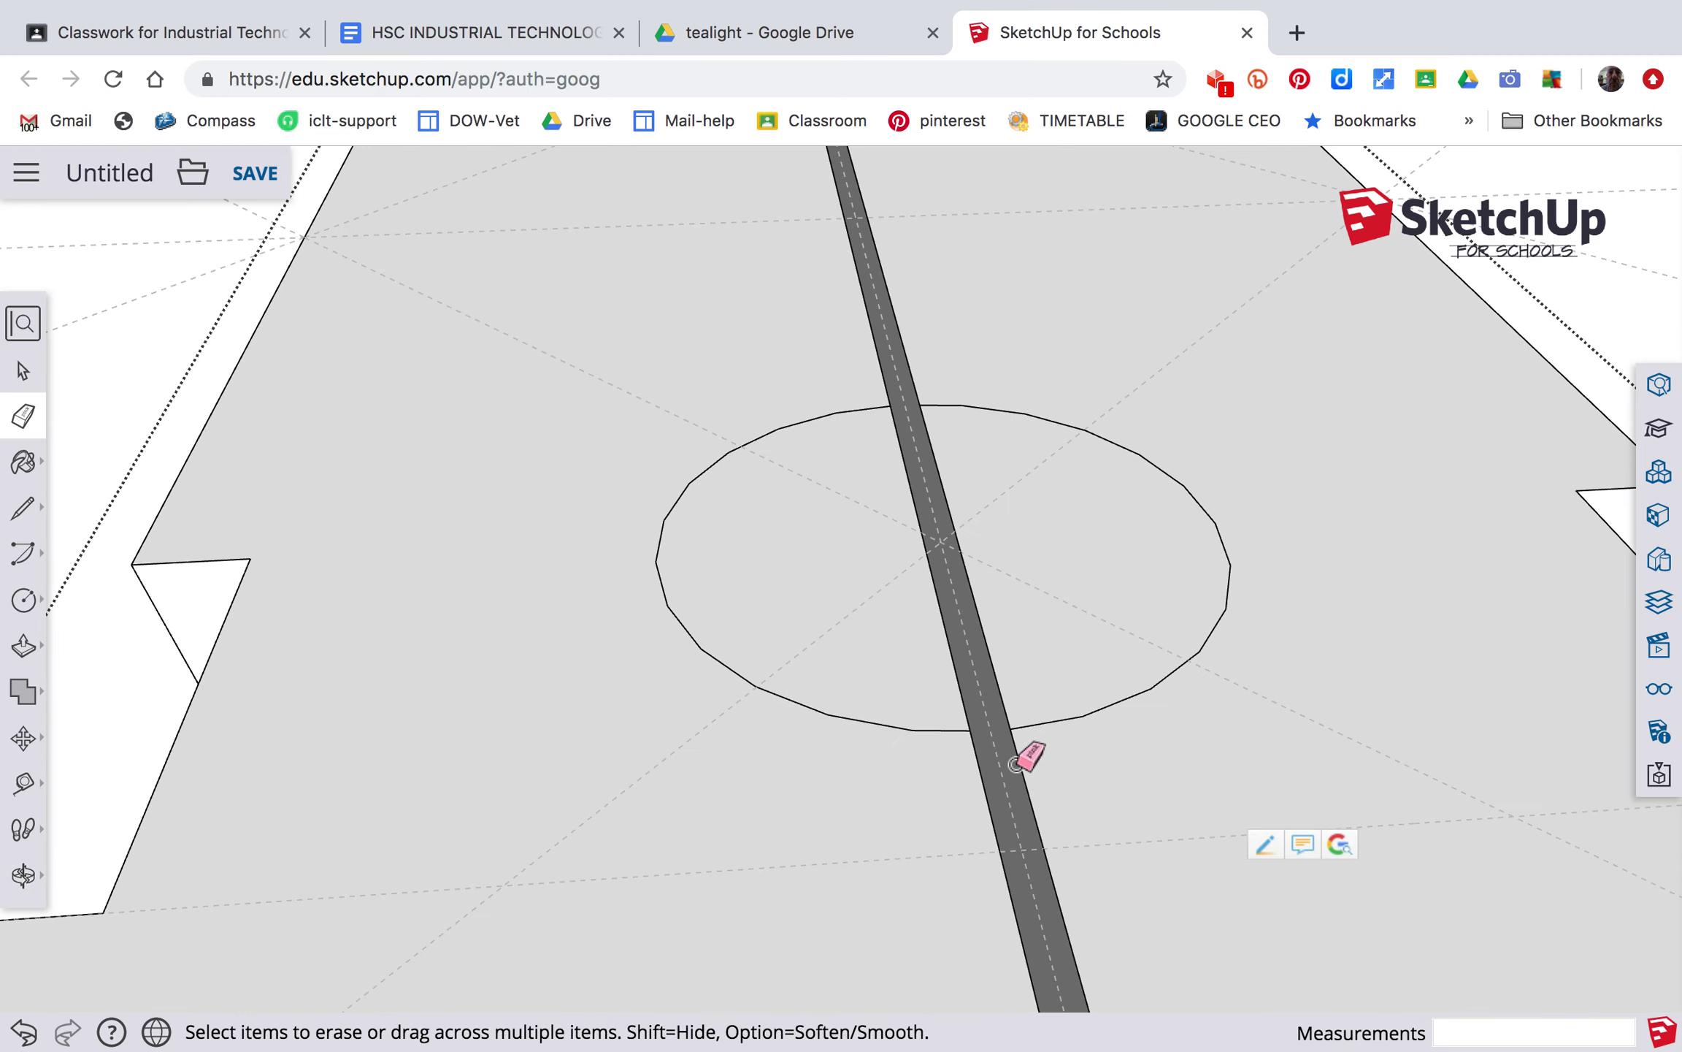
mouse_move(1261, 766)
middle_mouse_down()
mouse_move(1142, 806)
mouse_move(1006, 778)
mouse_move(1078, 792)
mouse_move(1056, 769)
middle_mouse_up()
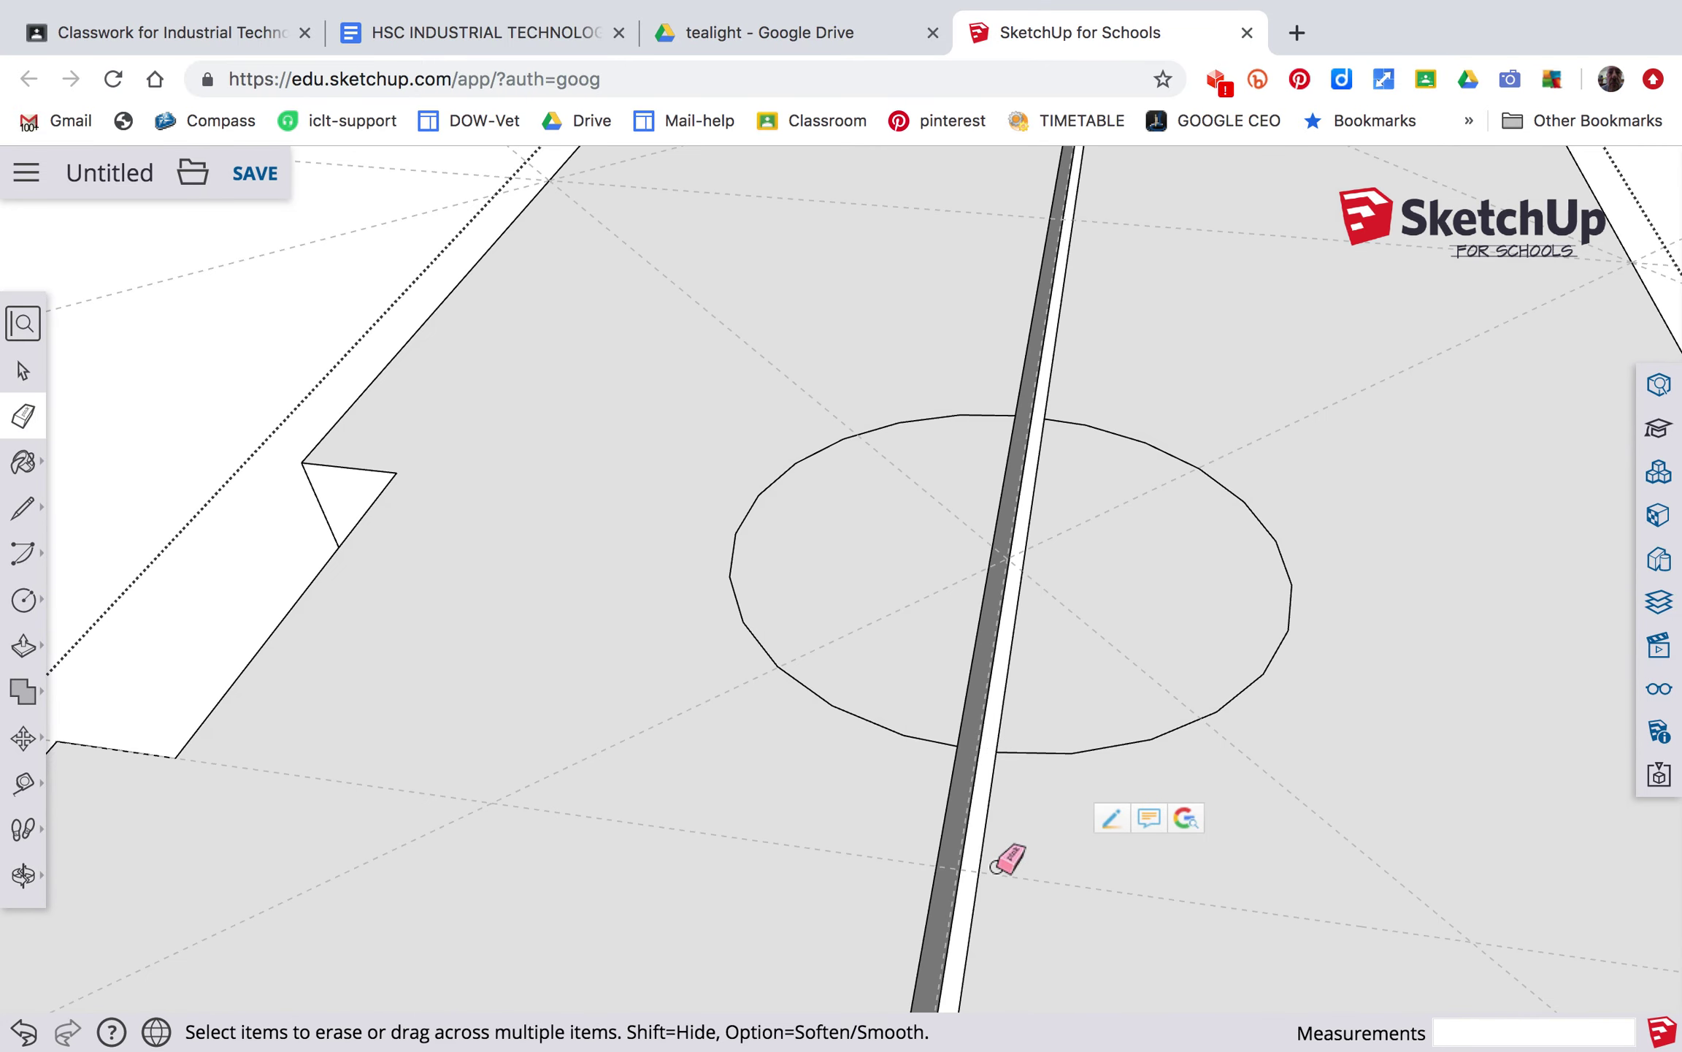
Sink the left and right half-circle faces 10 mm into the block.
key("p")
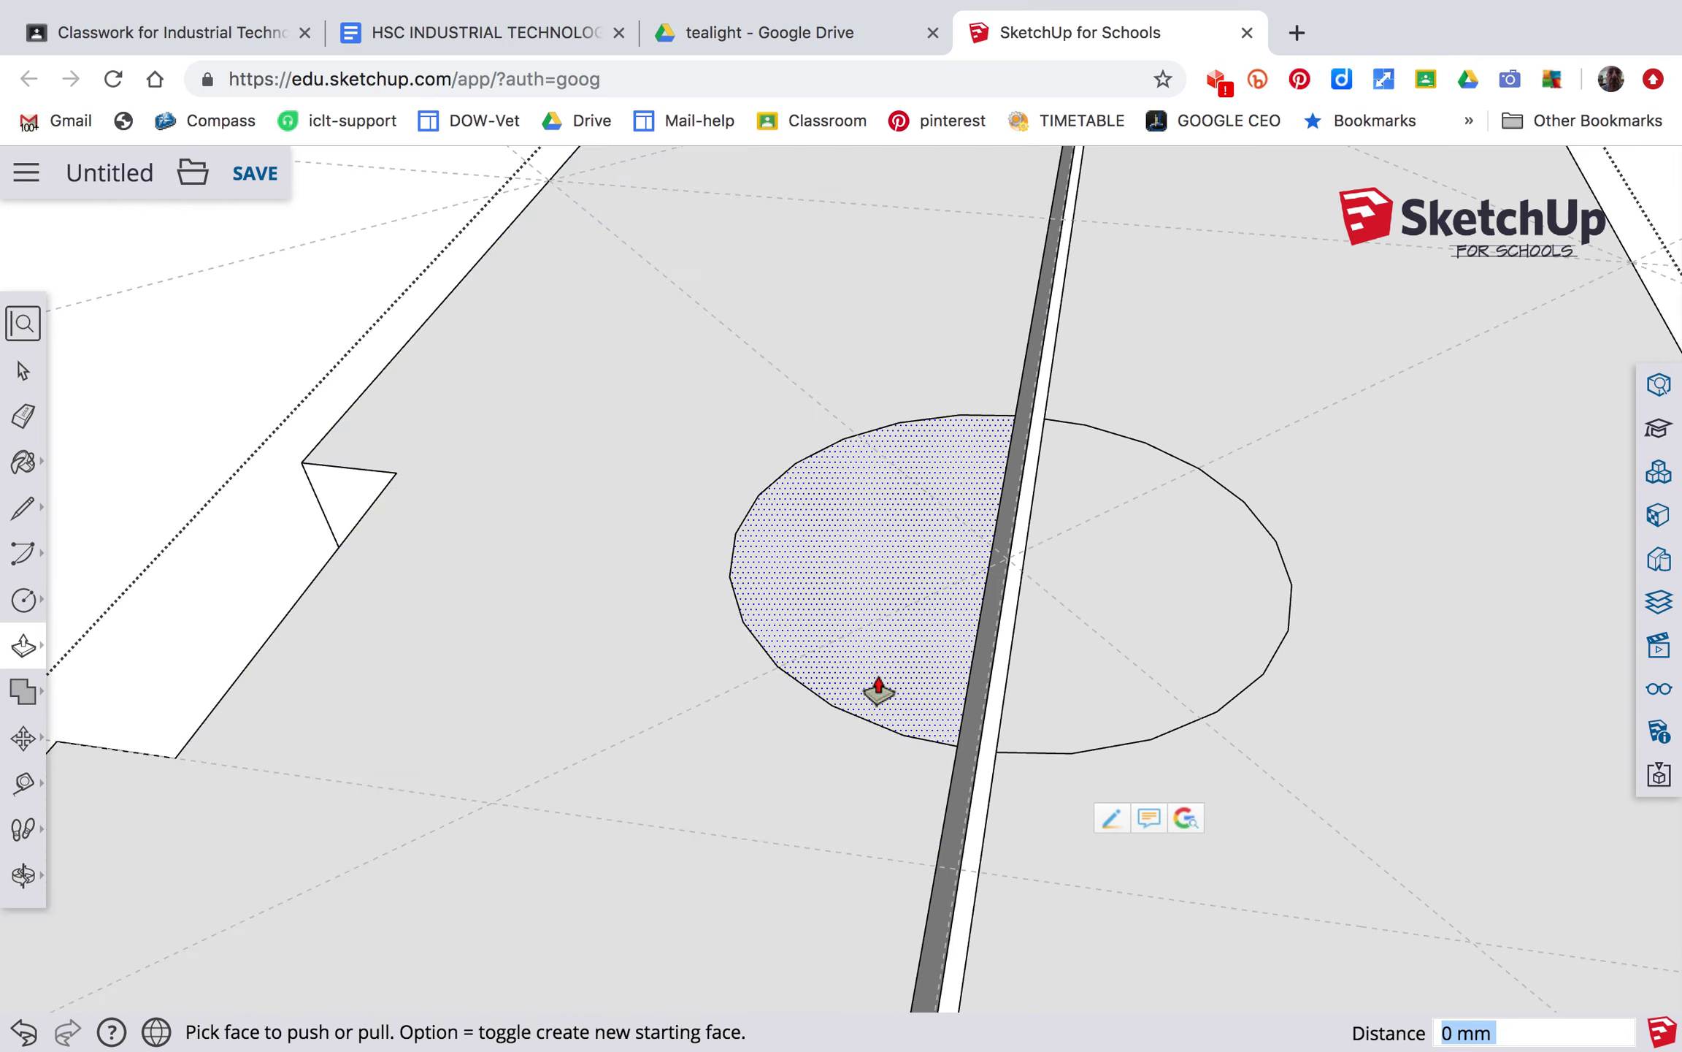
left_click(879, 694)
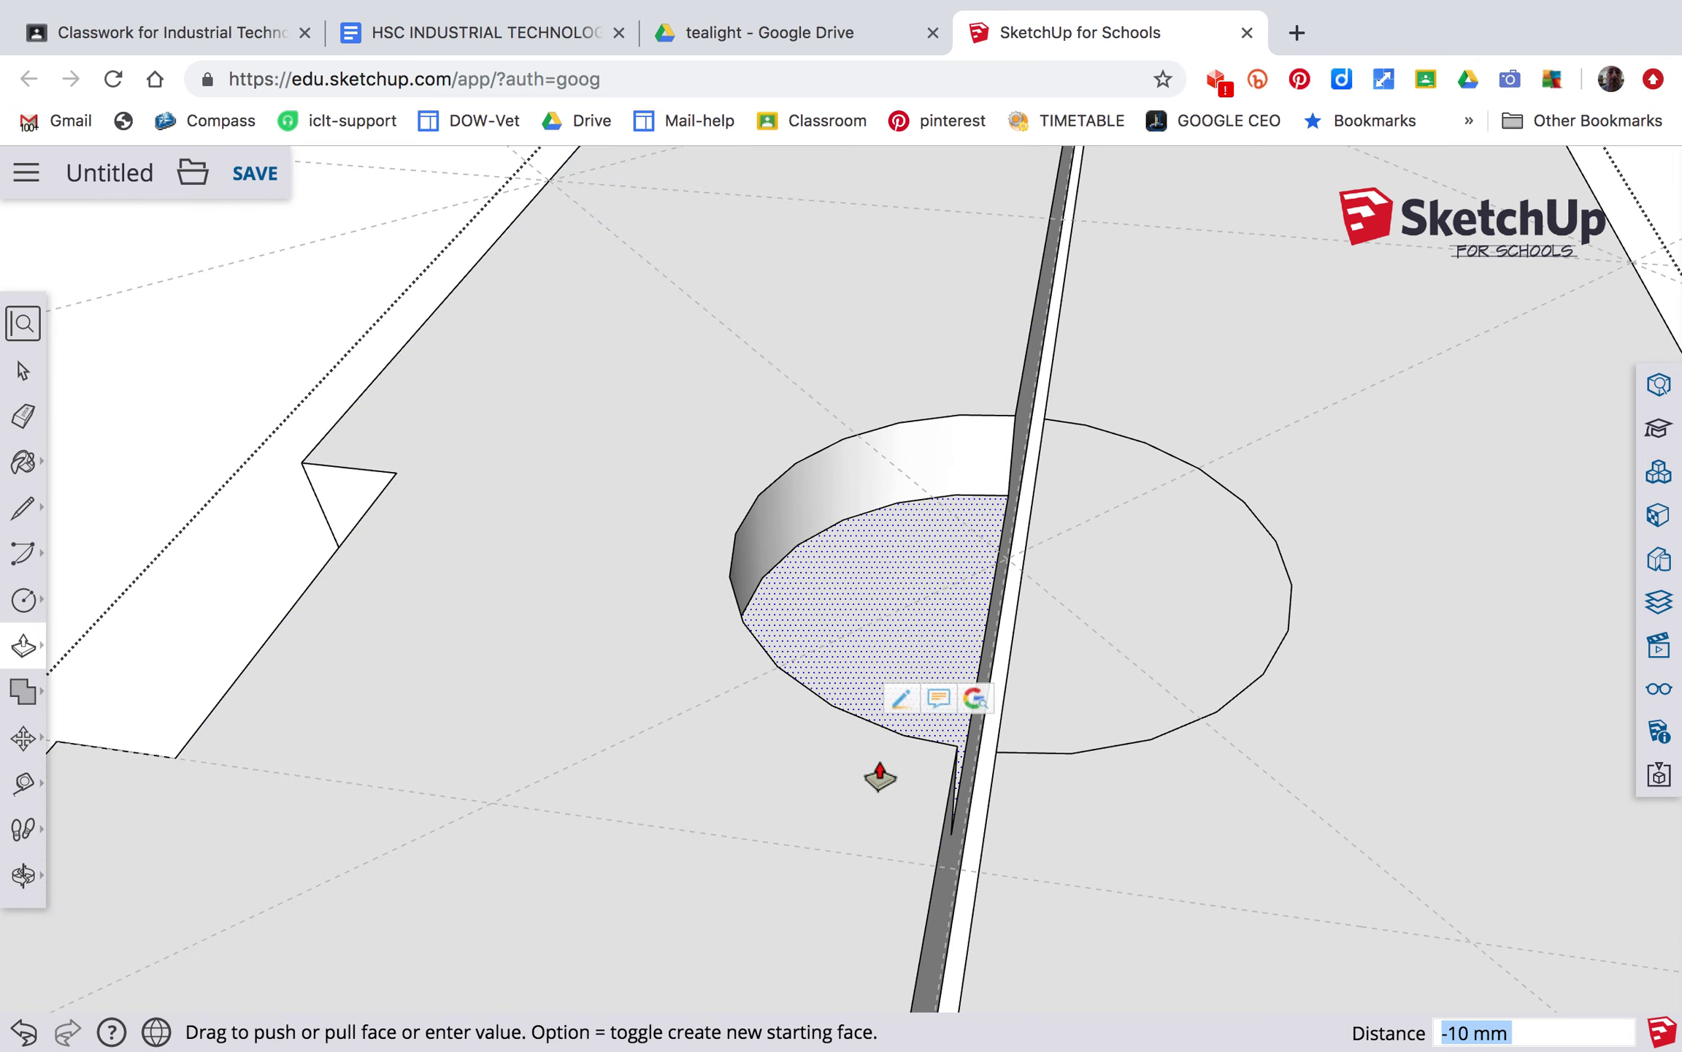
type("10")
key("Return")
left_click_drag(1100, 612, 1089, 657)
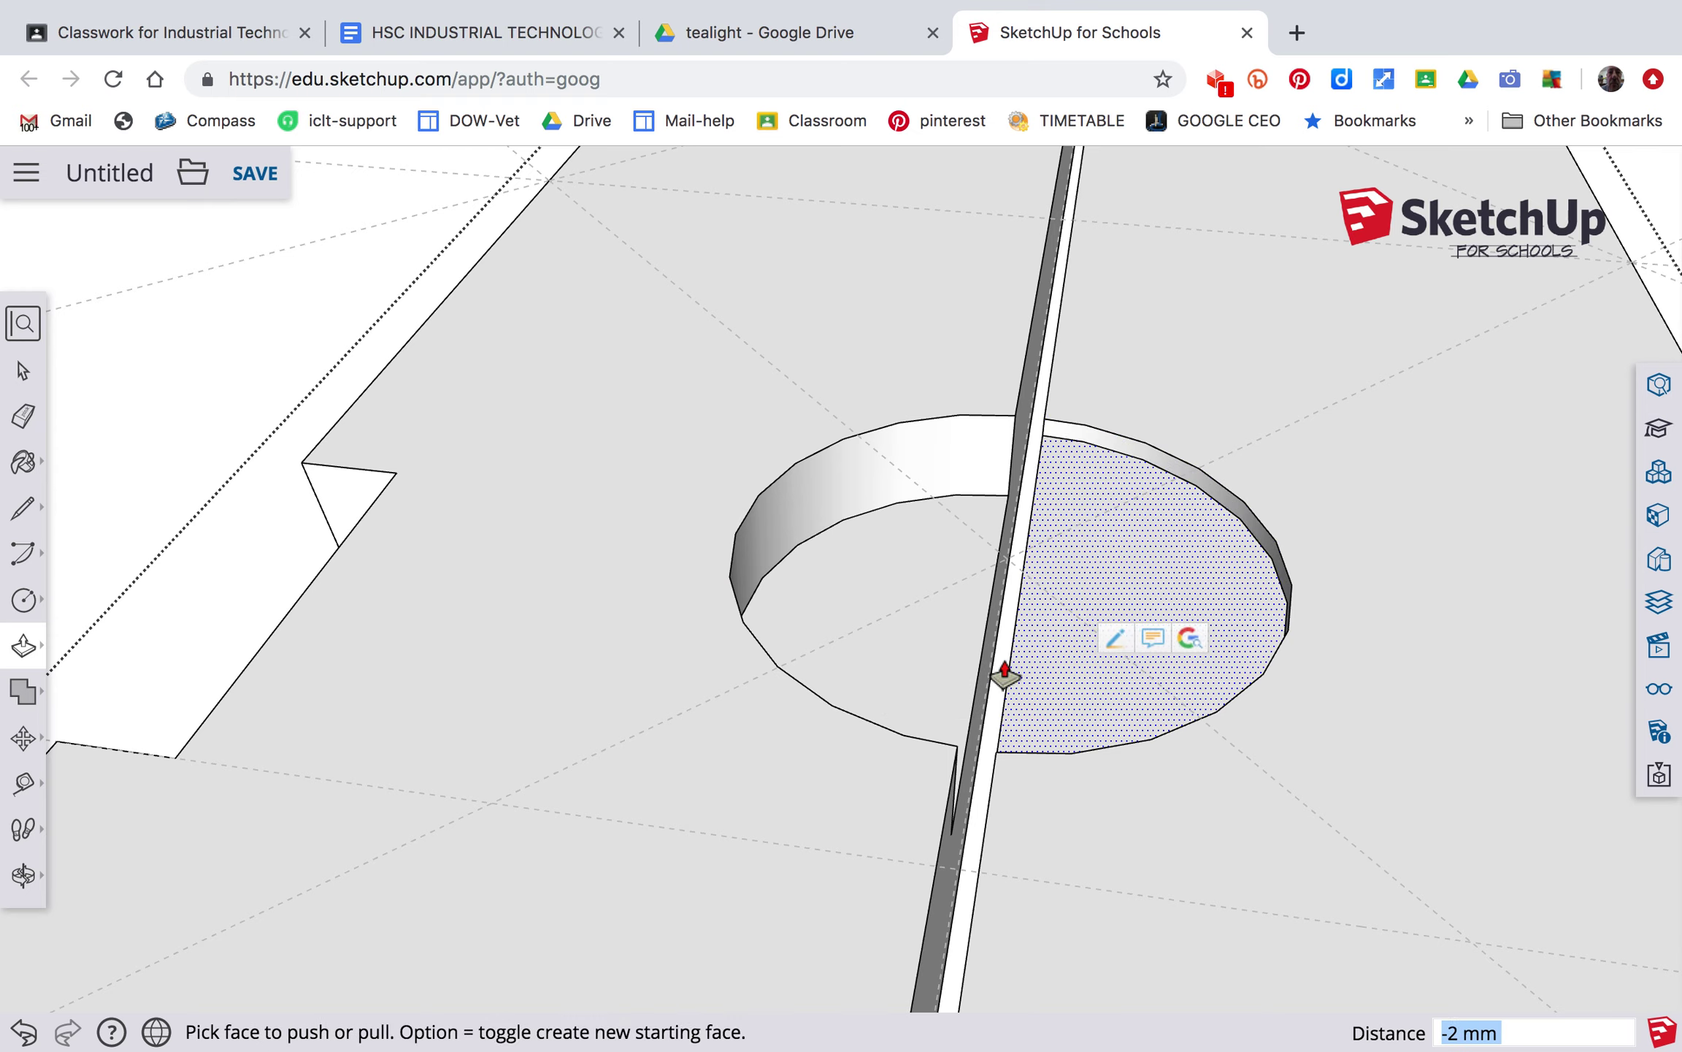
left_click(1085, 593)
left_click_drag(1119, 636, 1119, 556)
left_click(918, 643)
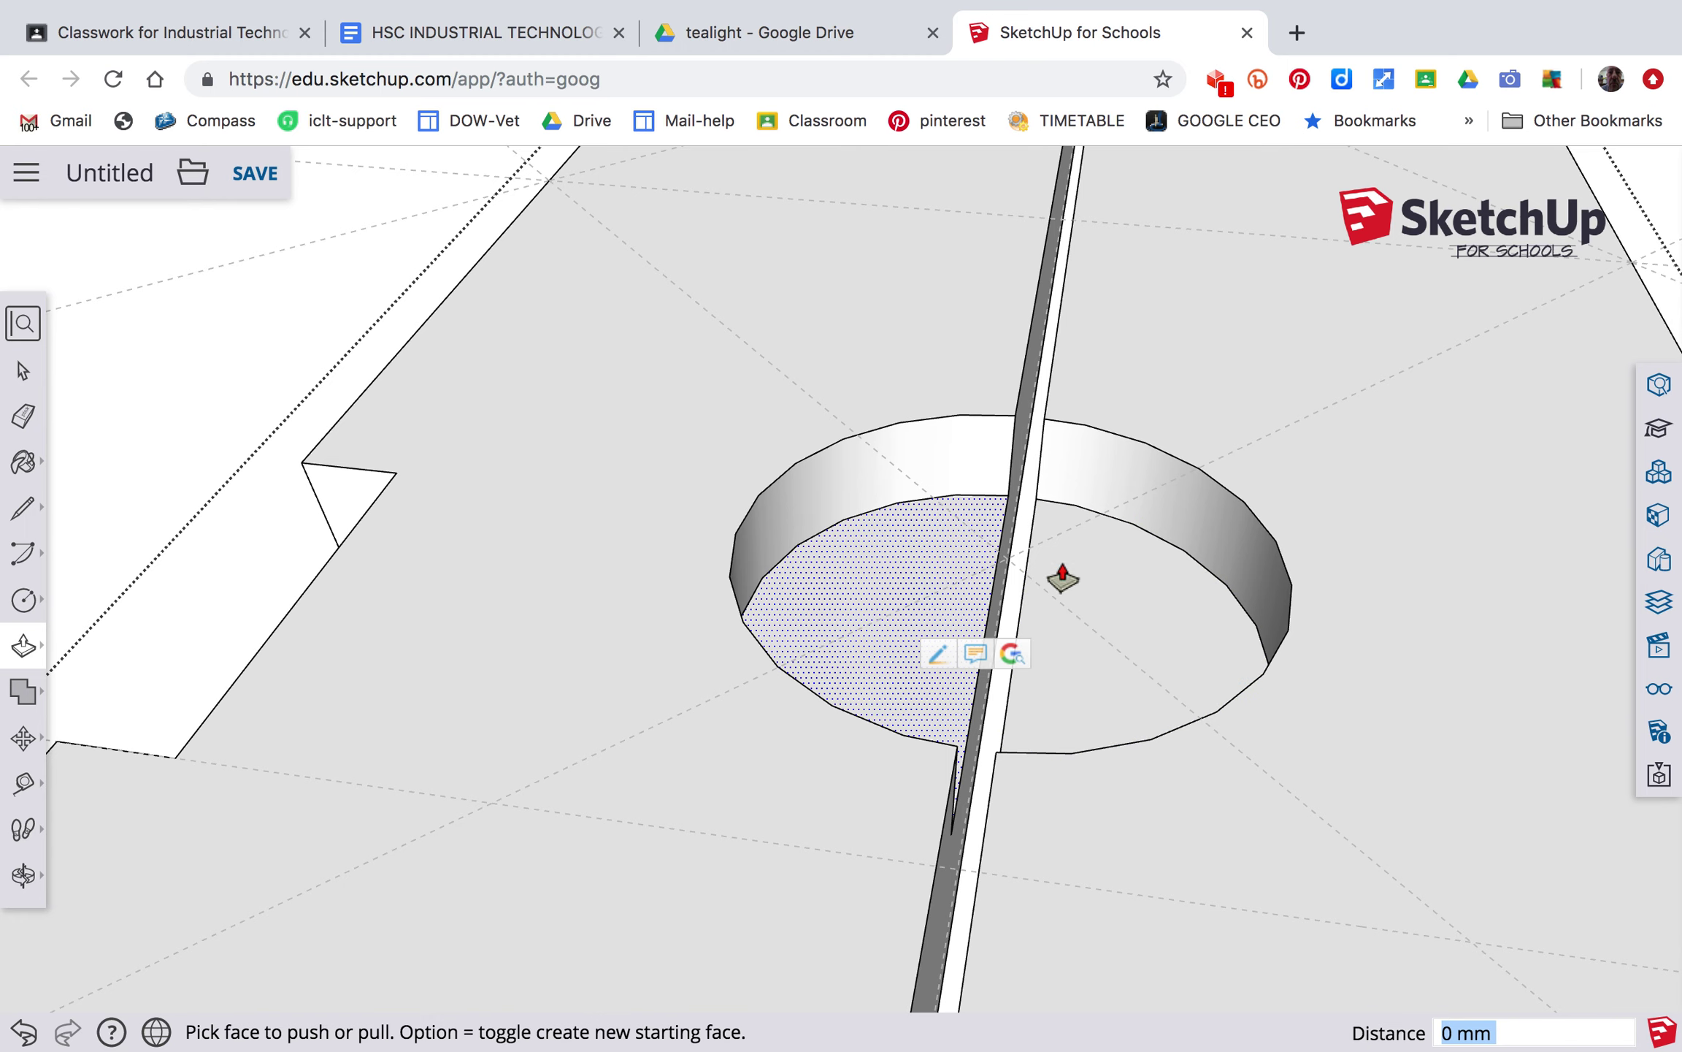
scroll(1136, 453, "down", 6)
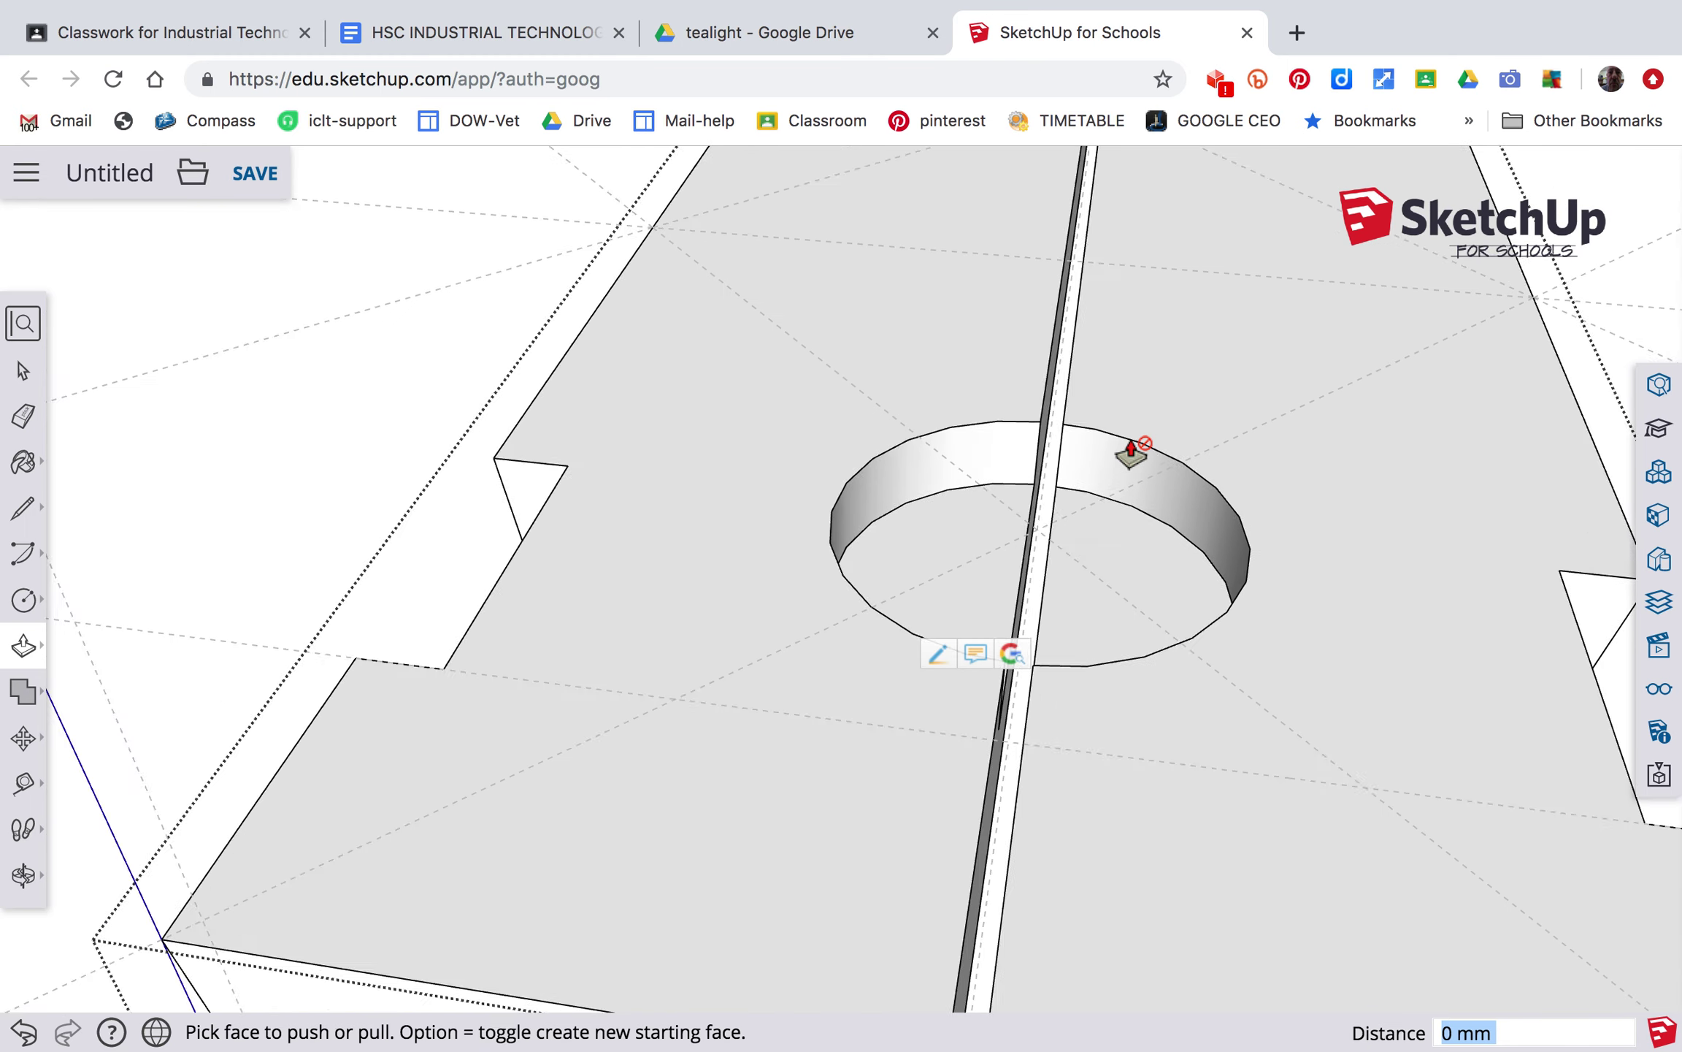
scroll(1086, 321, "up", 10)
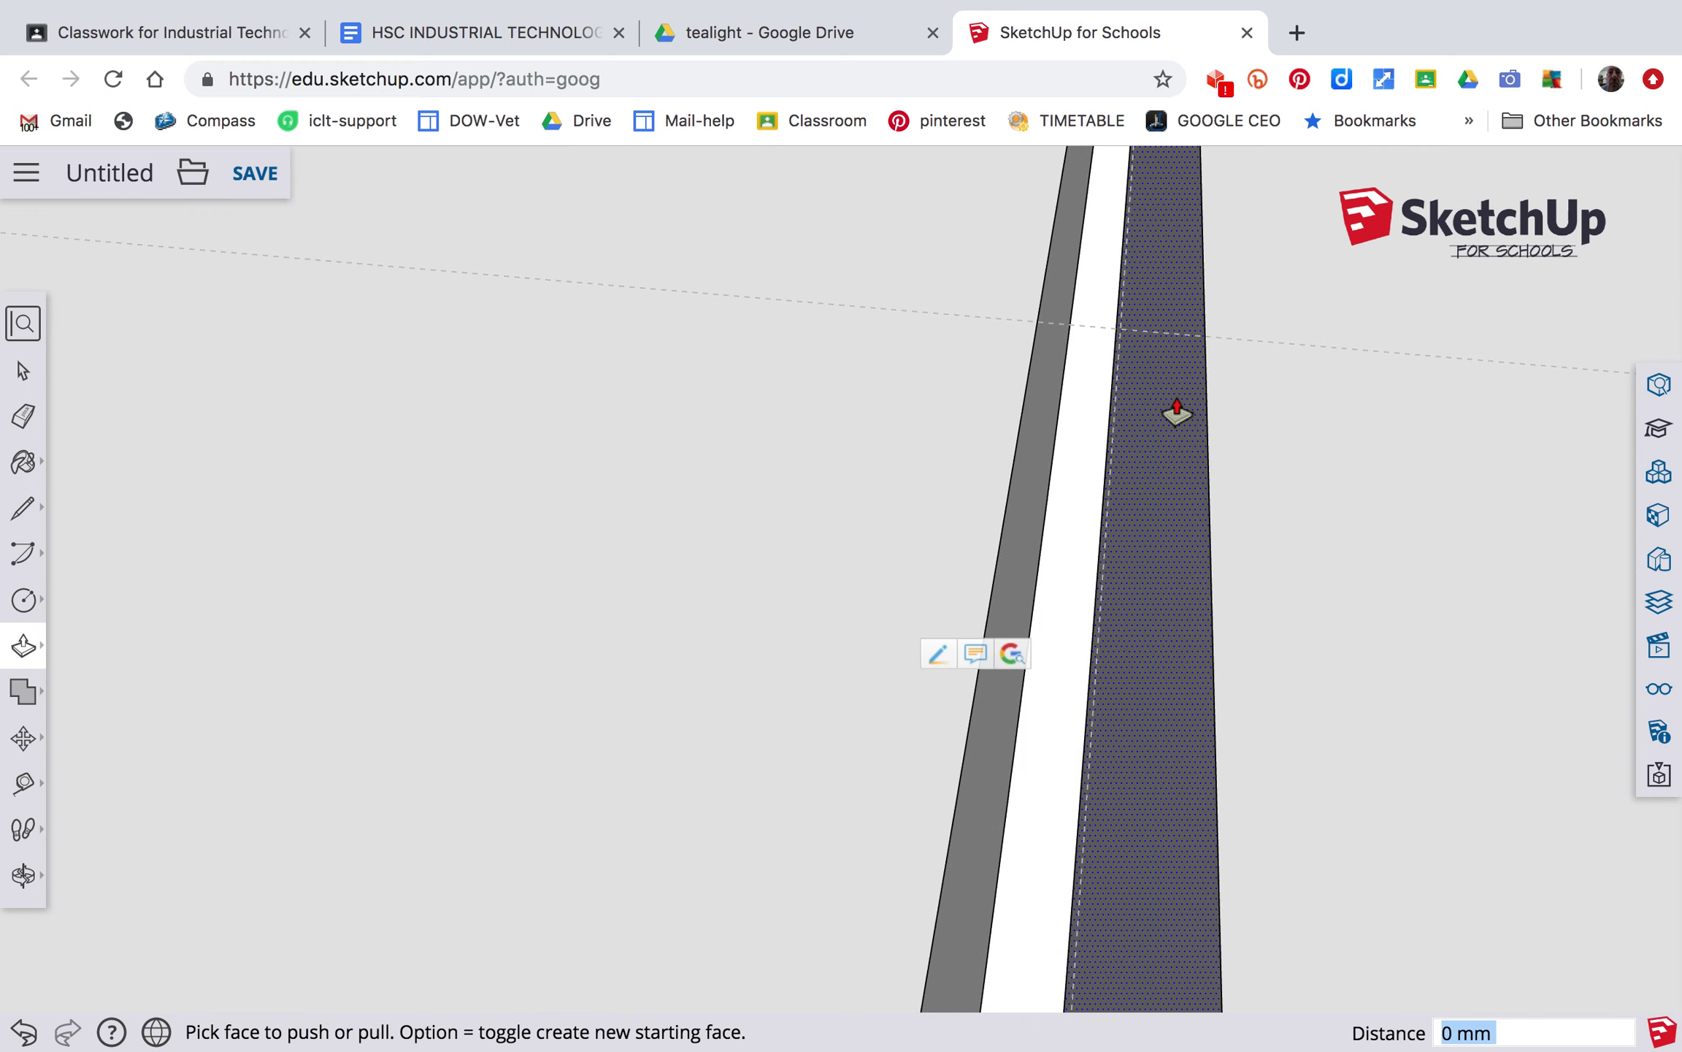
Draw a 25 mm radius circle centred on the next guide-line intersection over the groove.
key("c")
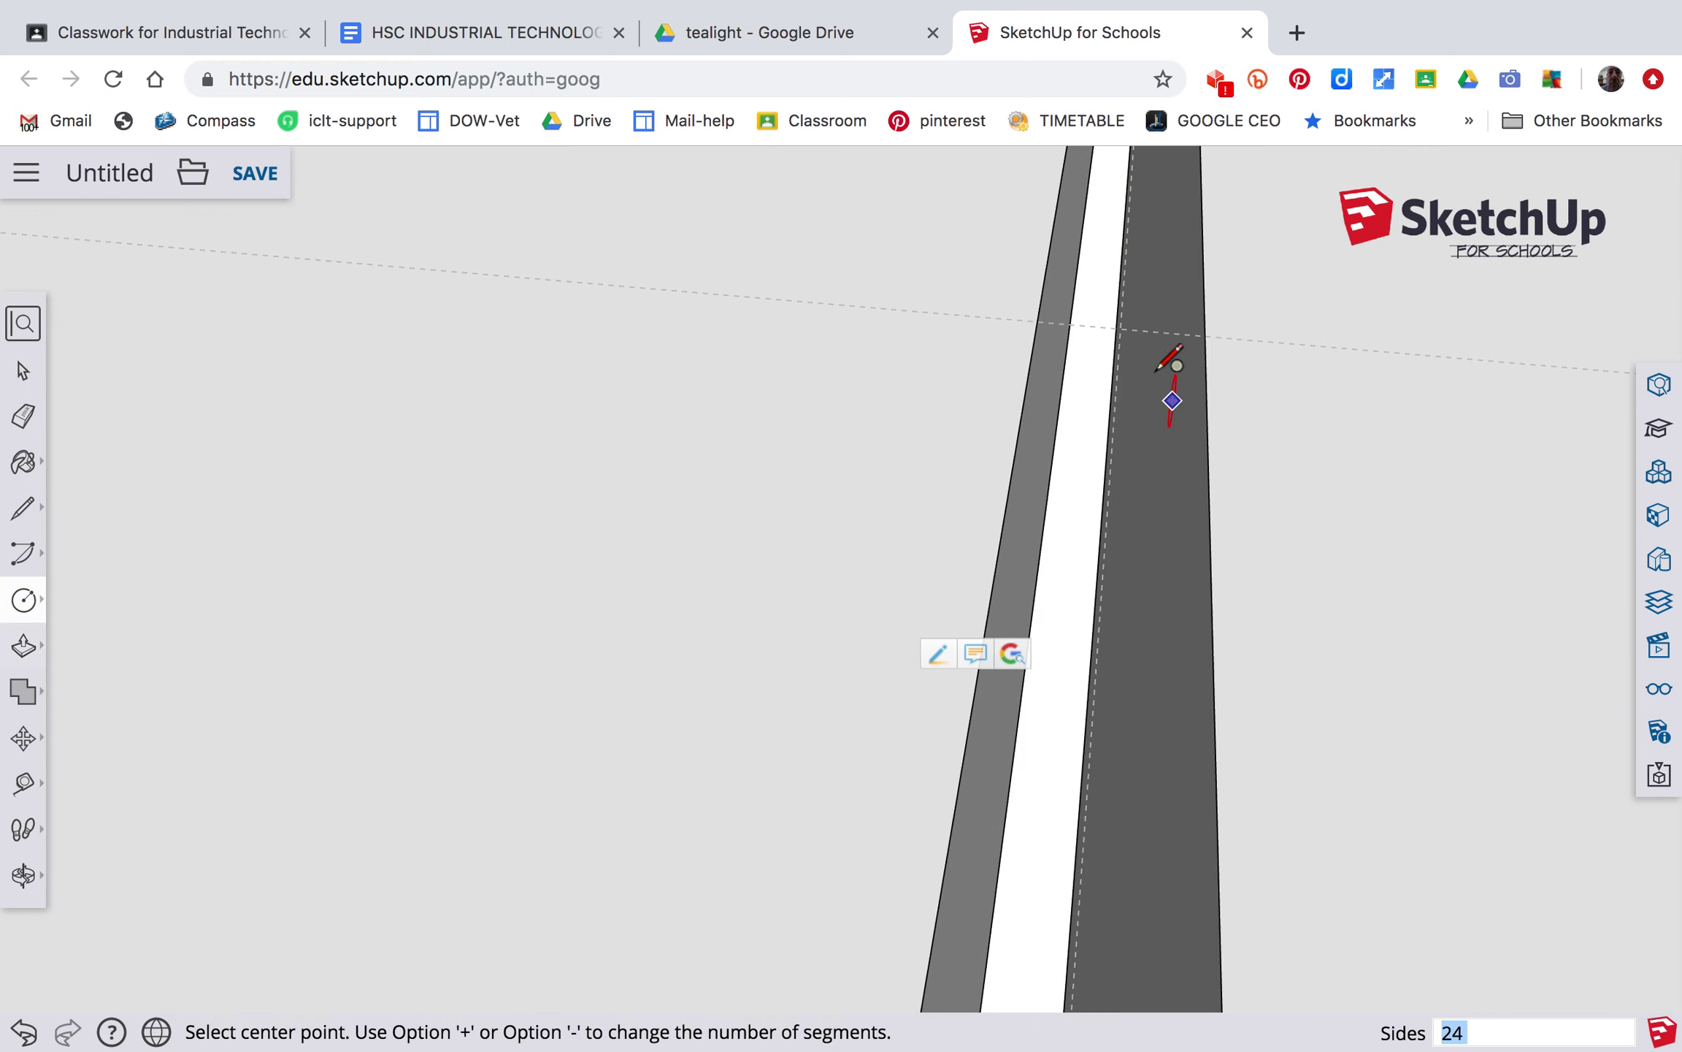
left_click(1121, 328)
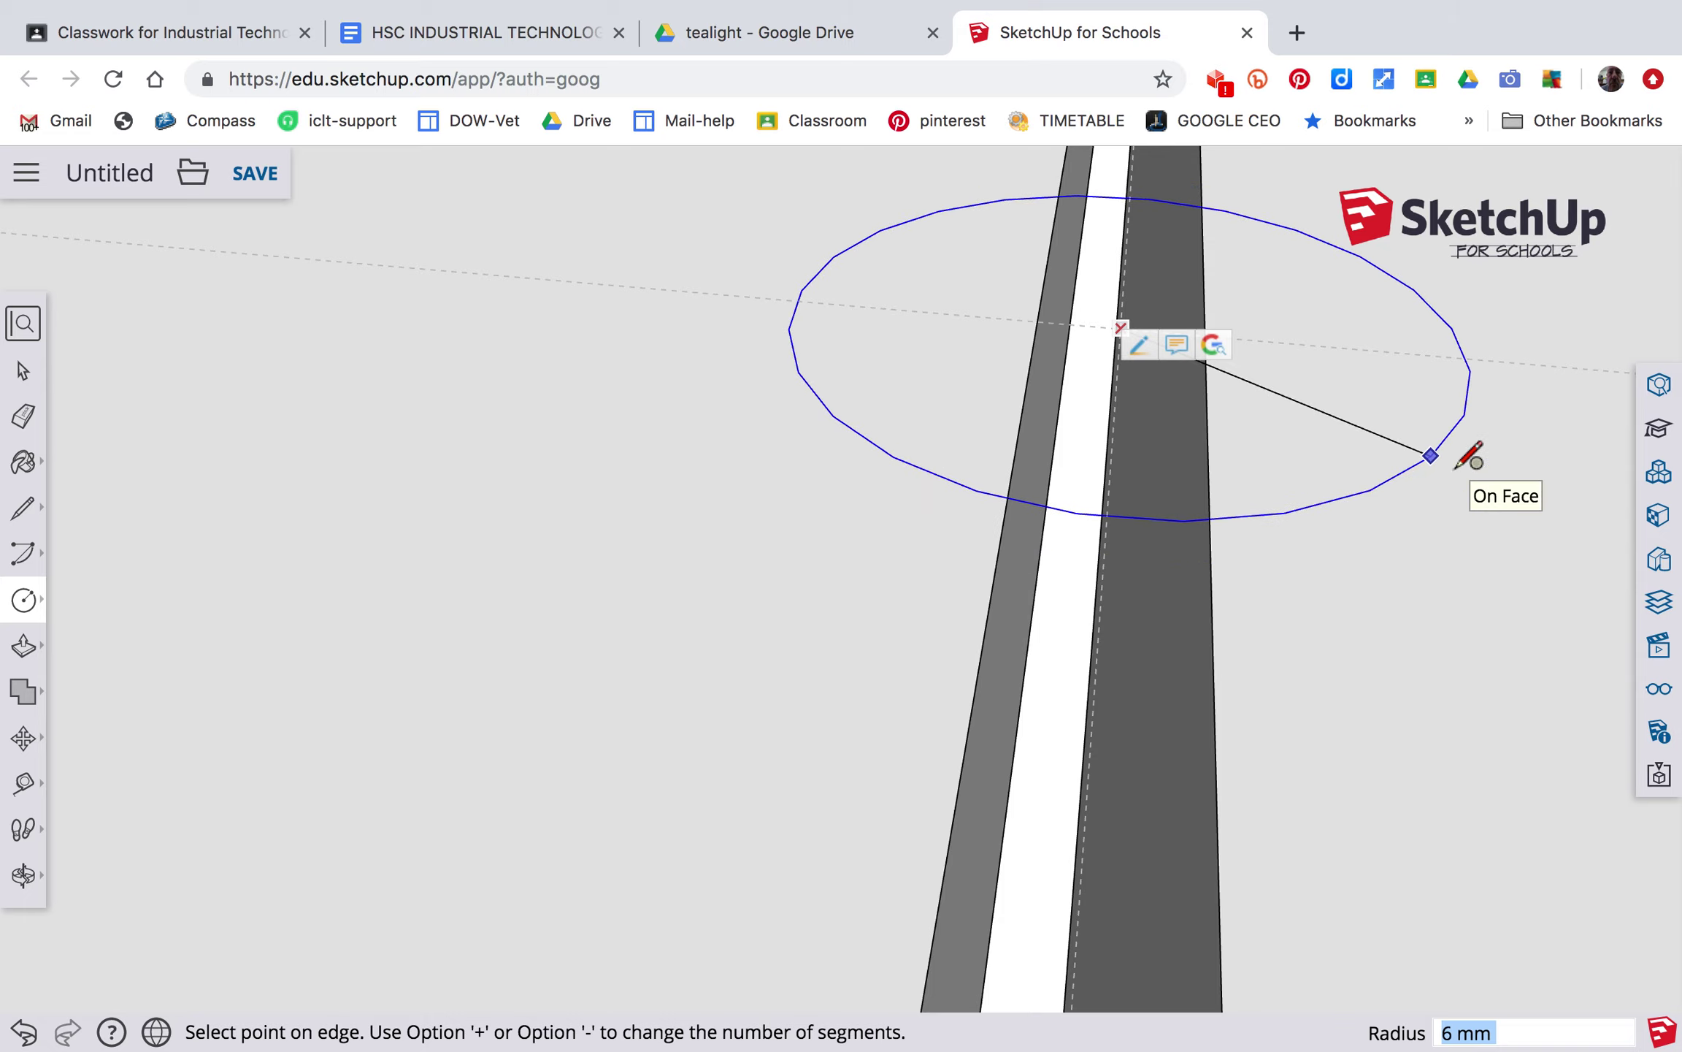
type("25")
key("Return")
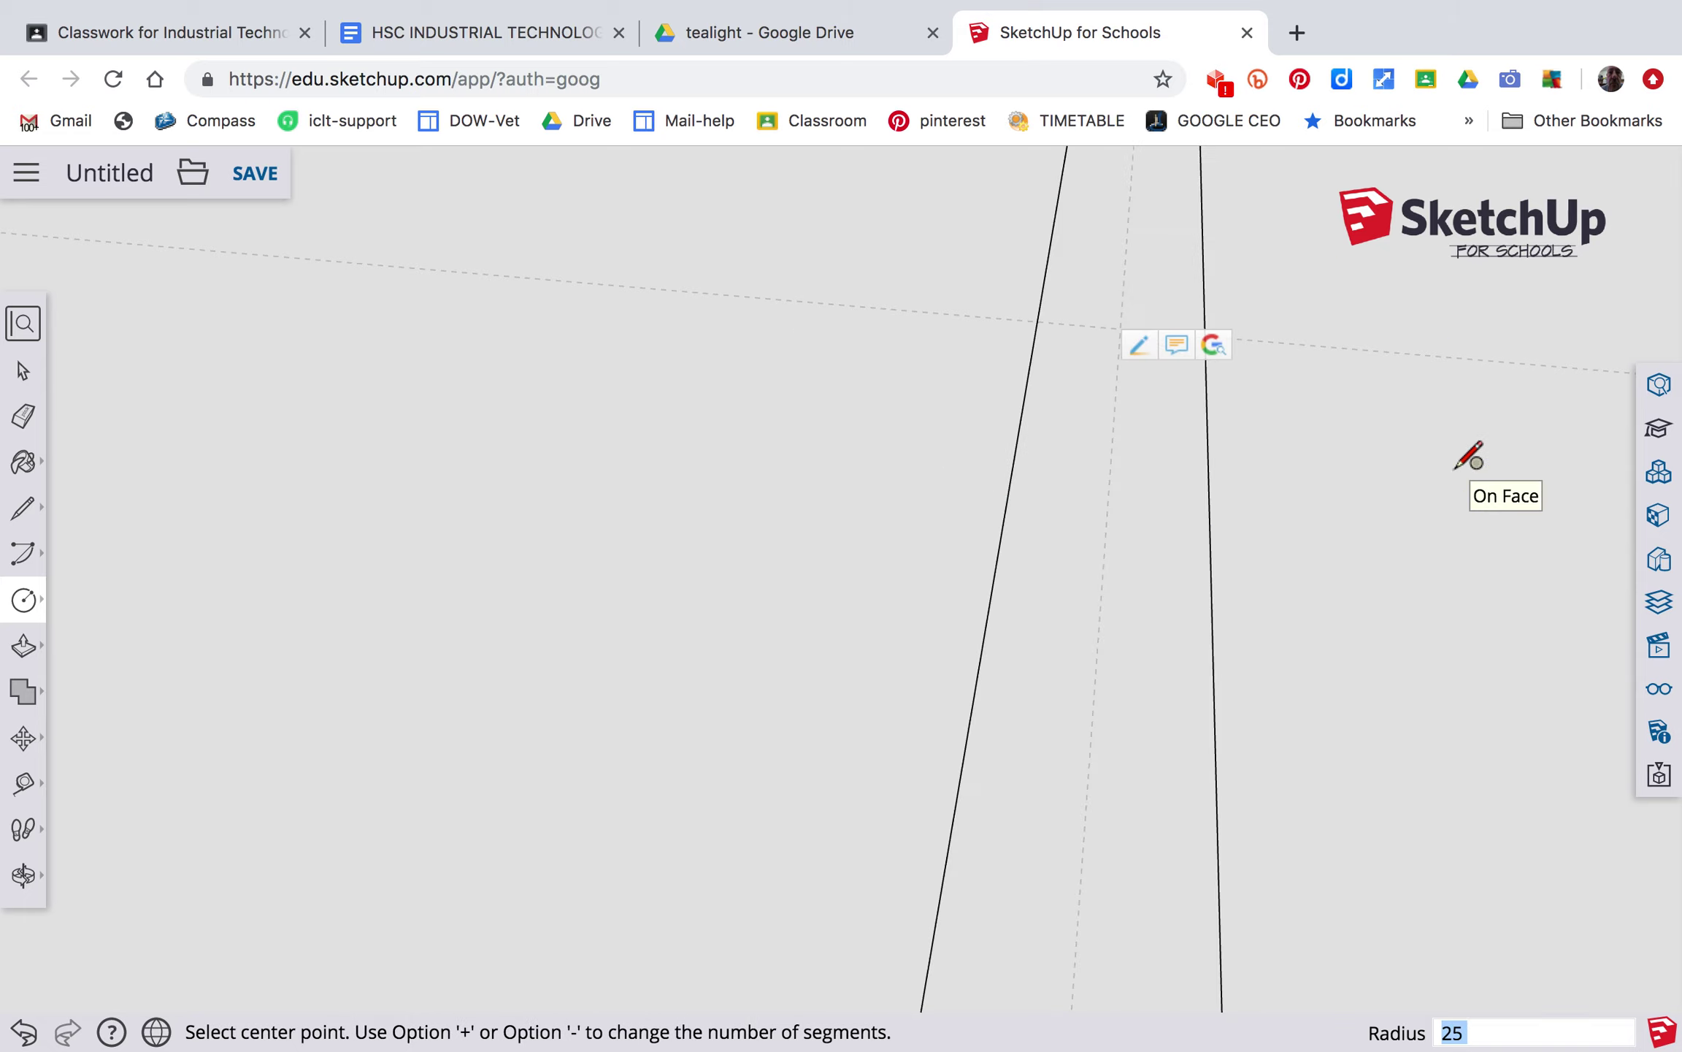
scroll(1300, 496, "up", 2)
scroll(1300, 496, "up", 3)
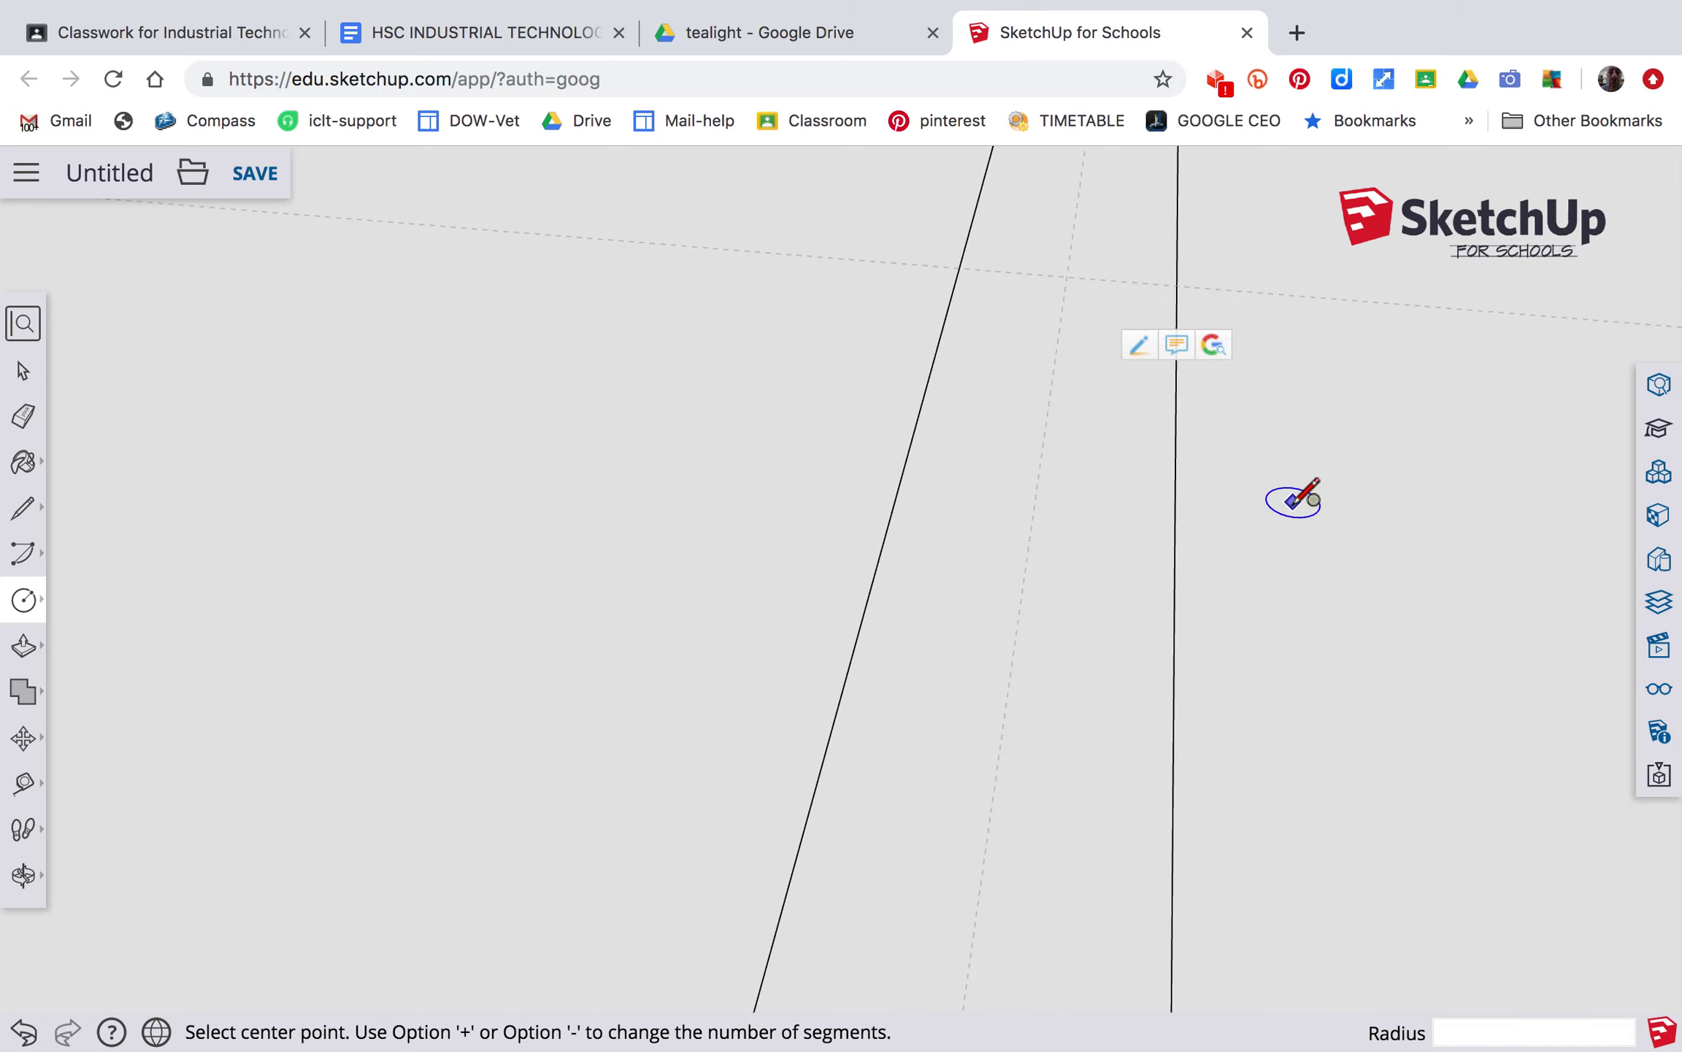
scroll(1299, 497, "down", 4)
scroll(1300, 496, "down", 5)
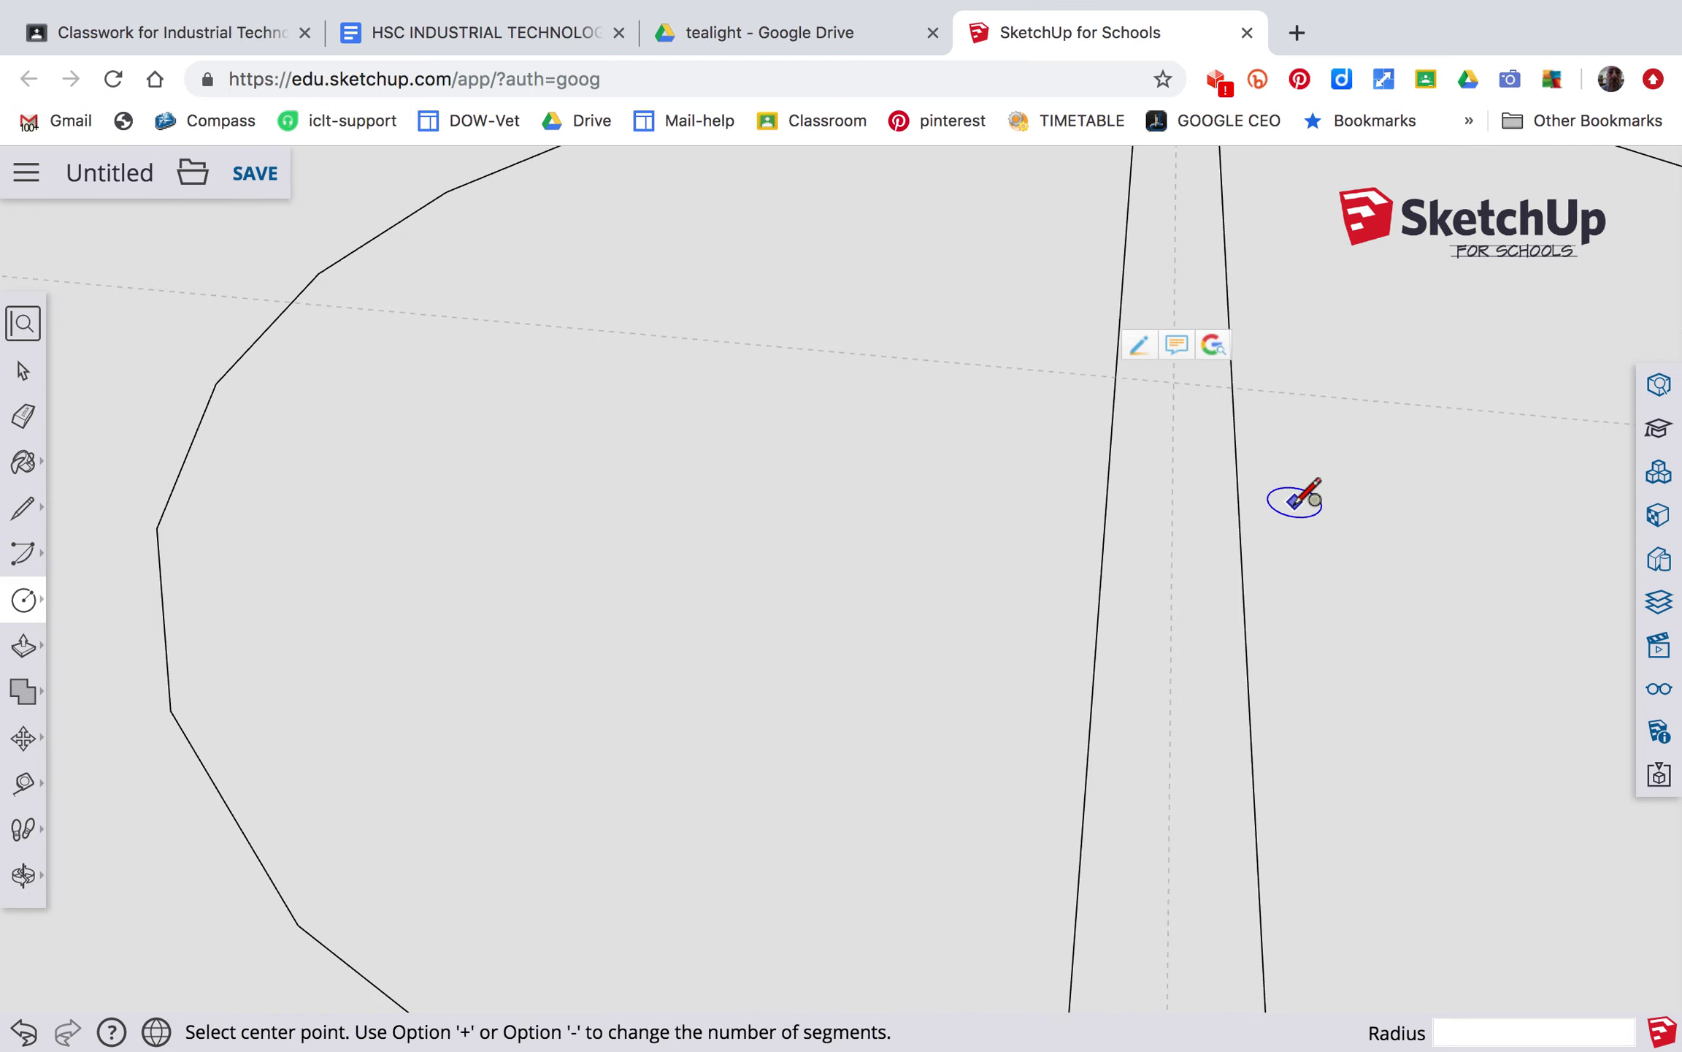
Erase the second circle's arcs at the lower and upper groove crossings.
key("e")
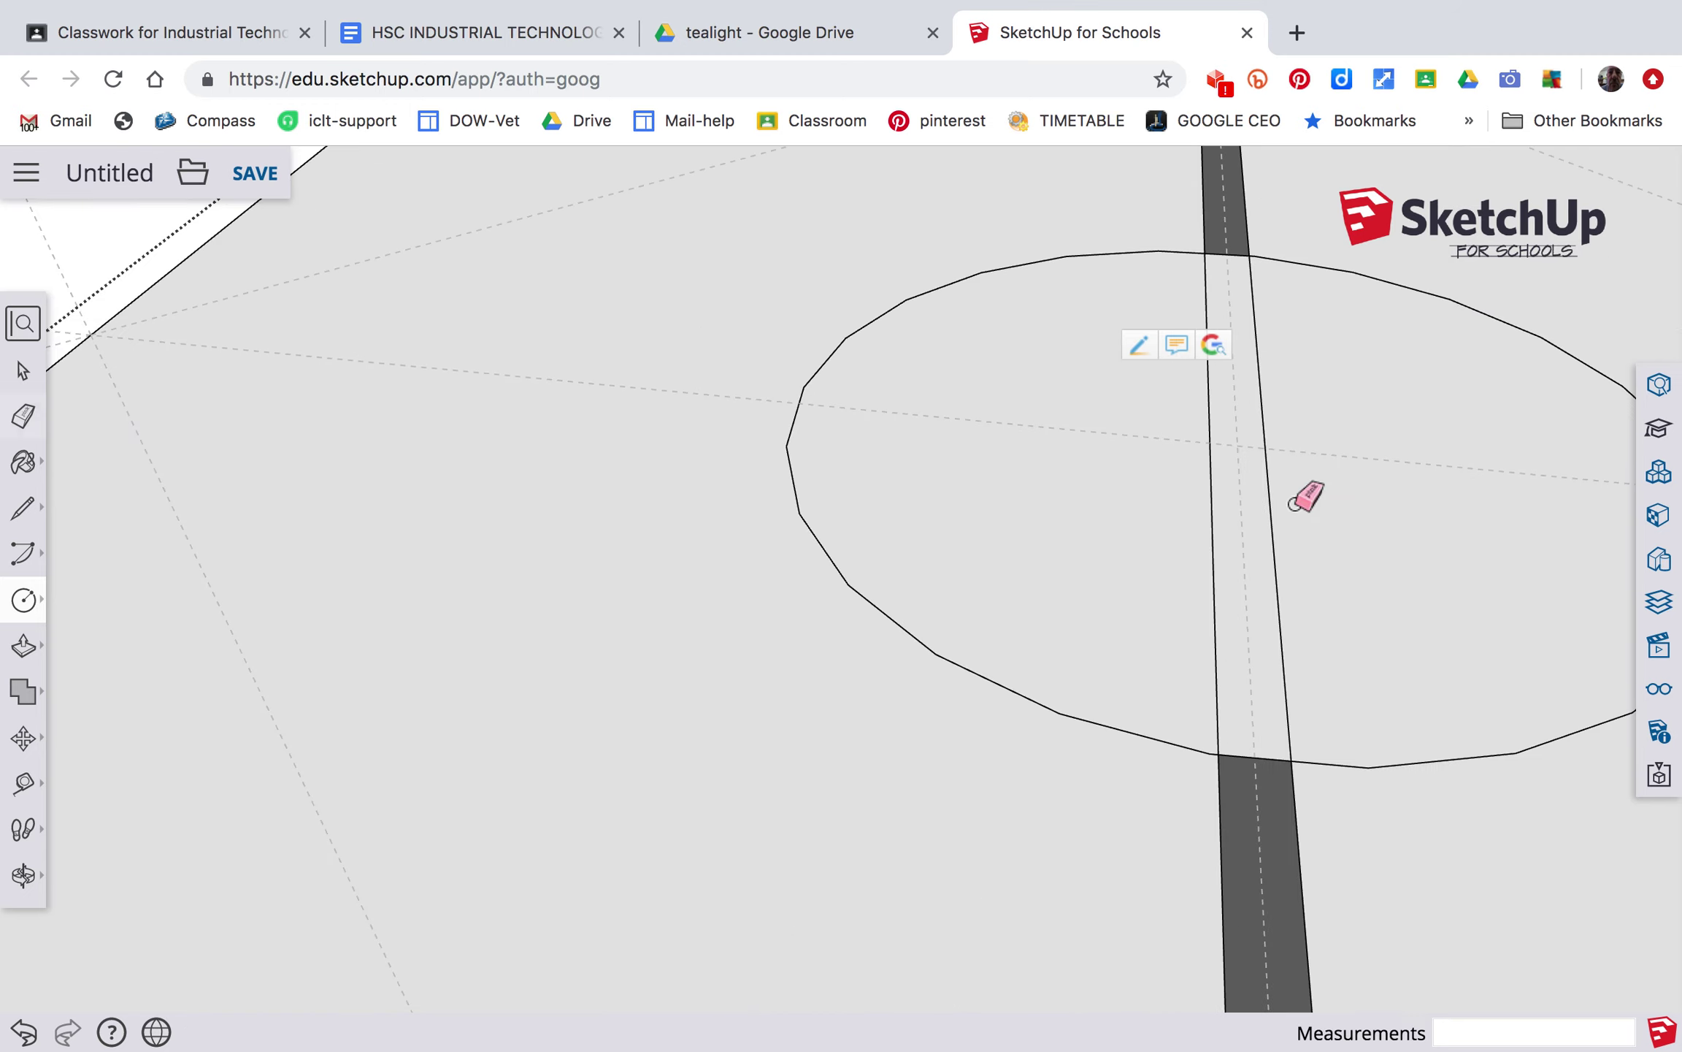
left_click(1280, 760)
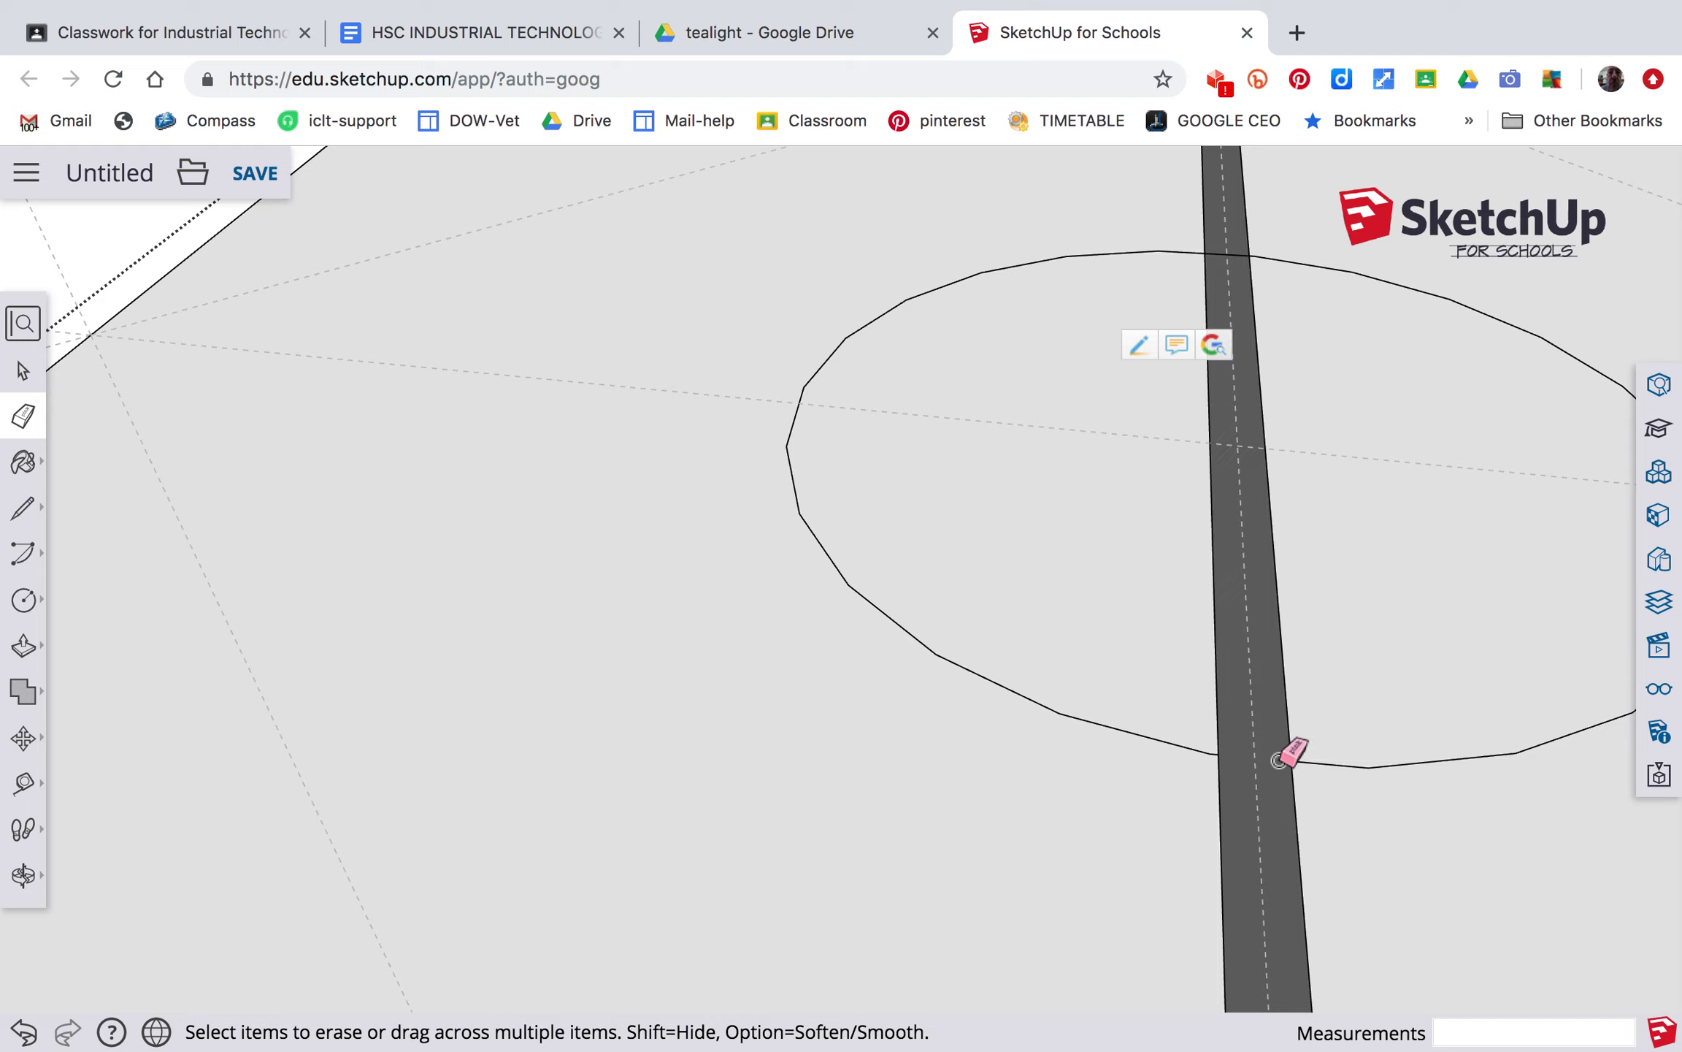
left_click(1218, 254)
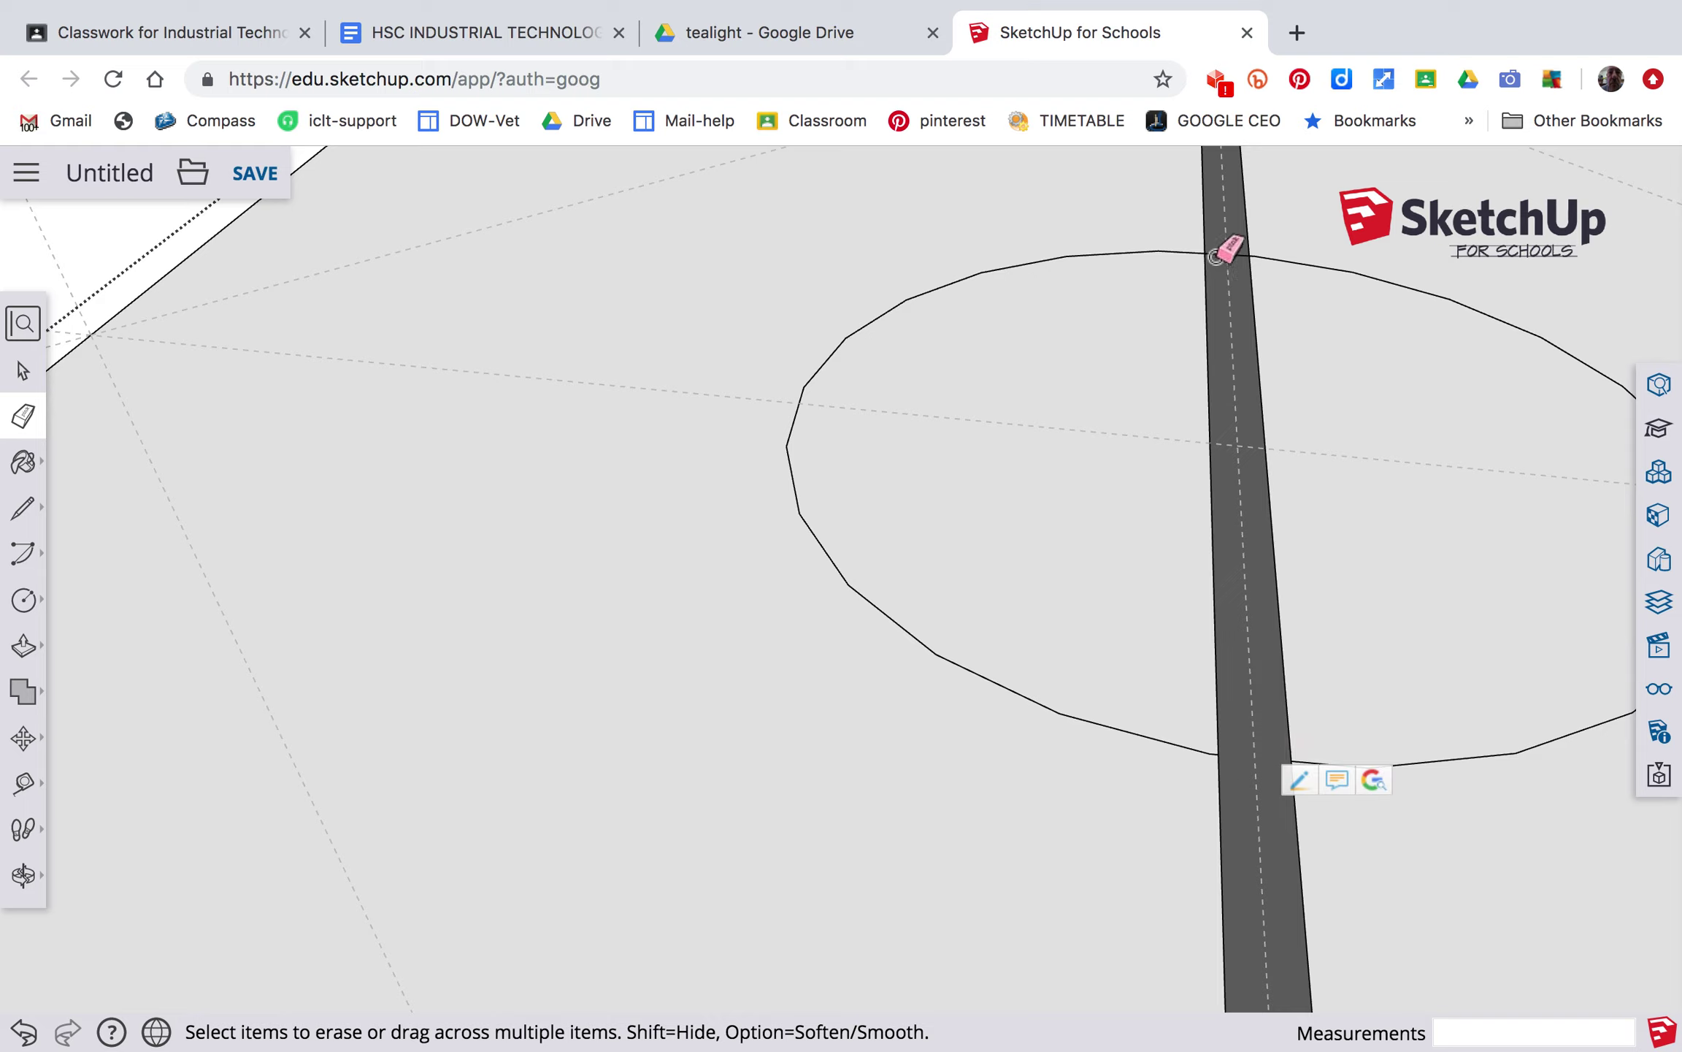
left_click(1267, 666)
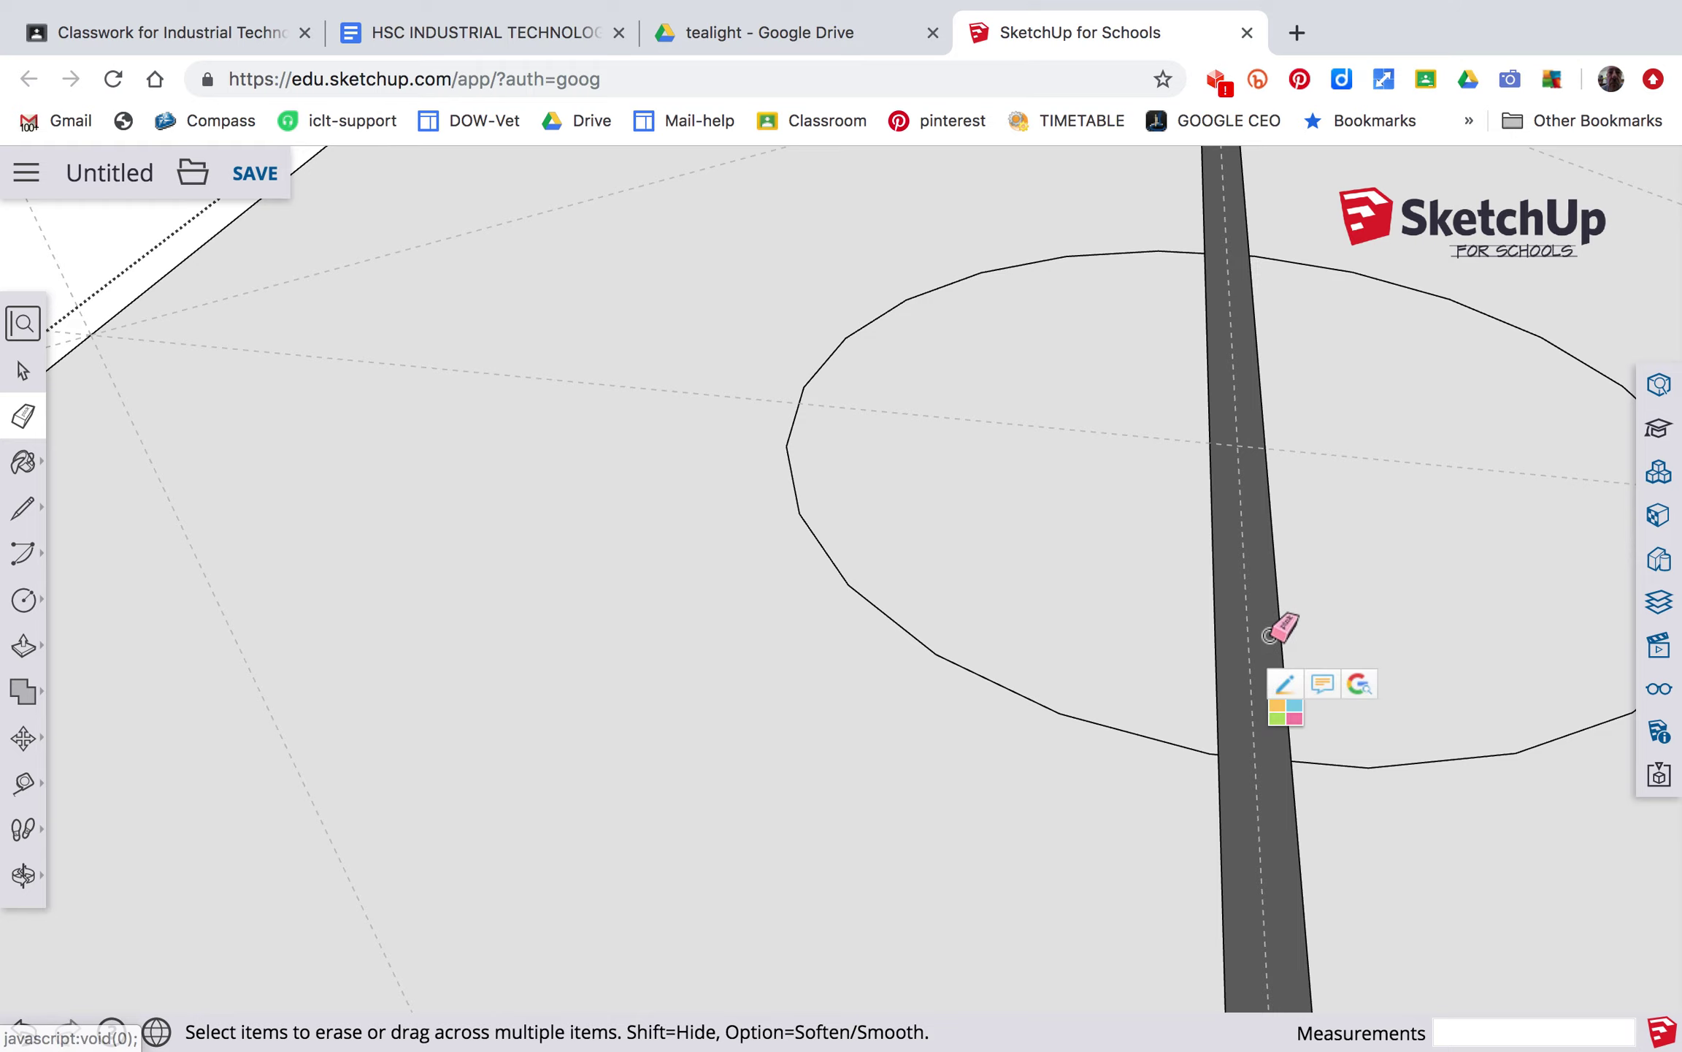
scroll(1265, 577, "up", 3)
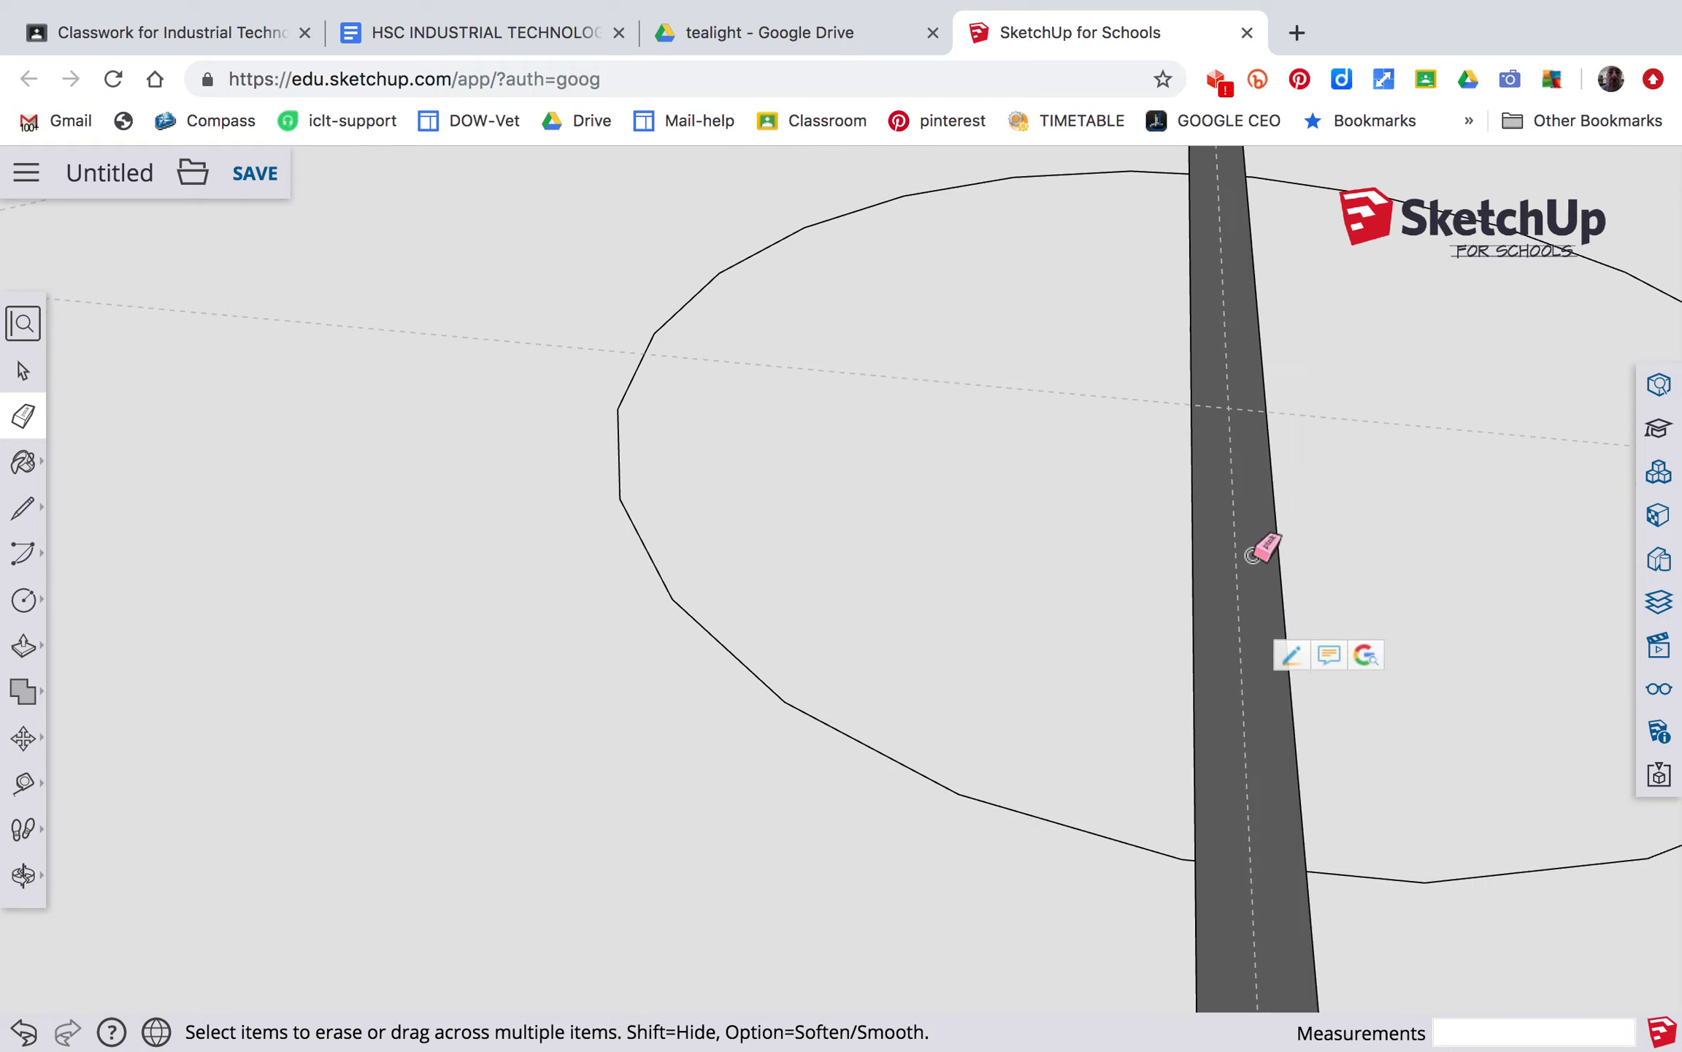
scroll(1253, 555, "down", 6)
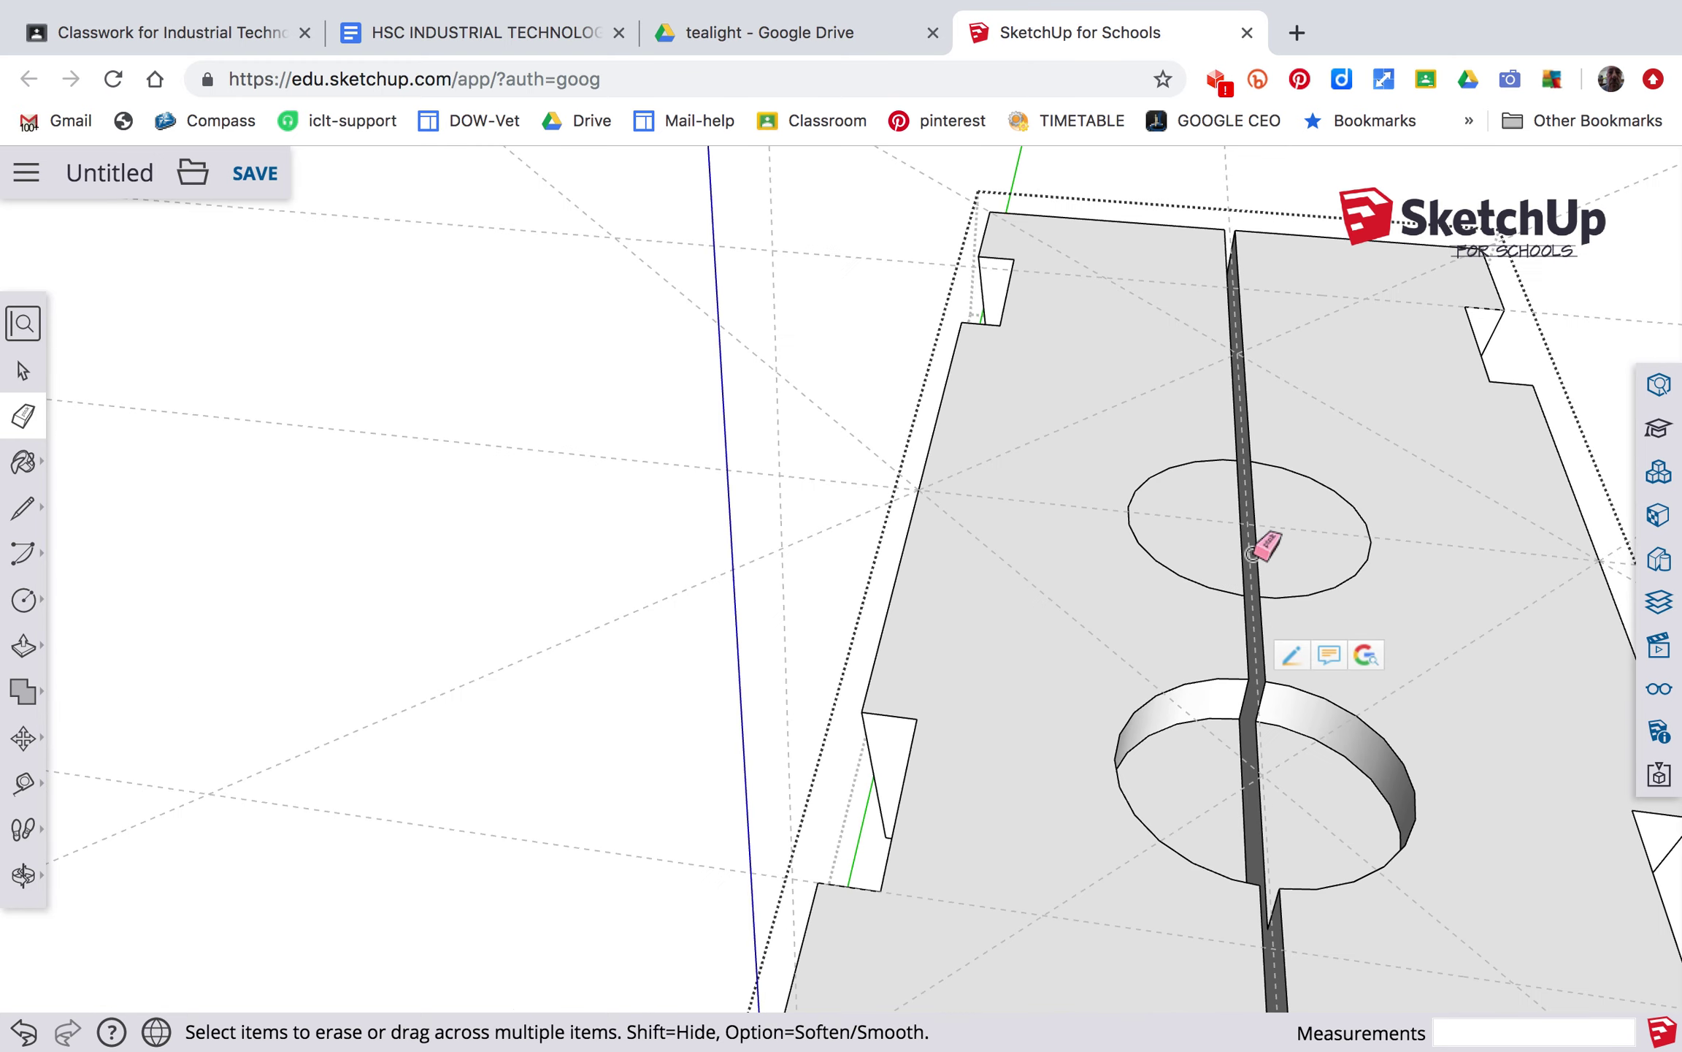
scroll(1254, 552, "down", 3)
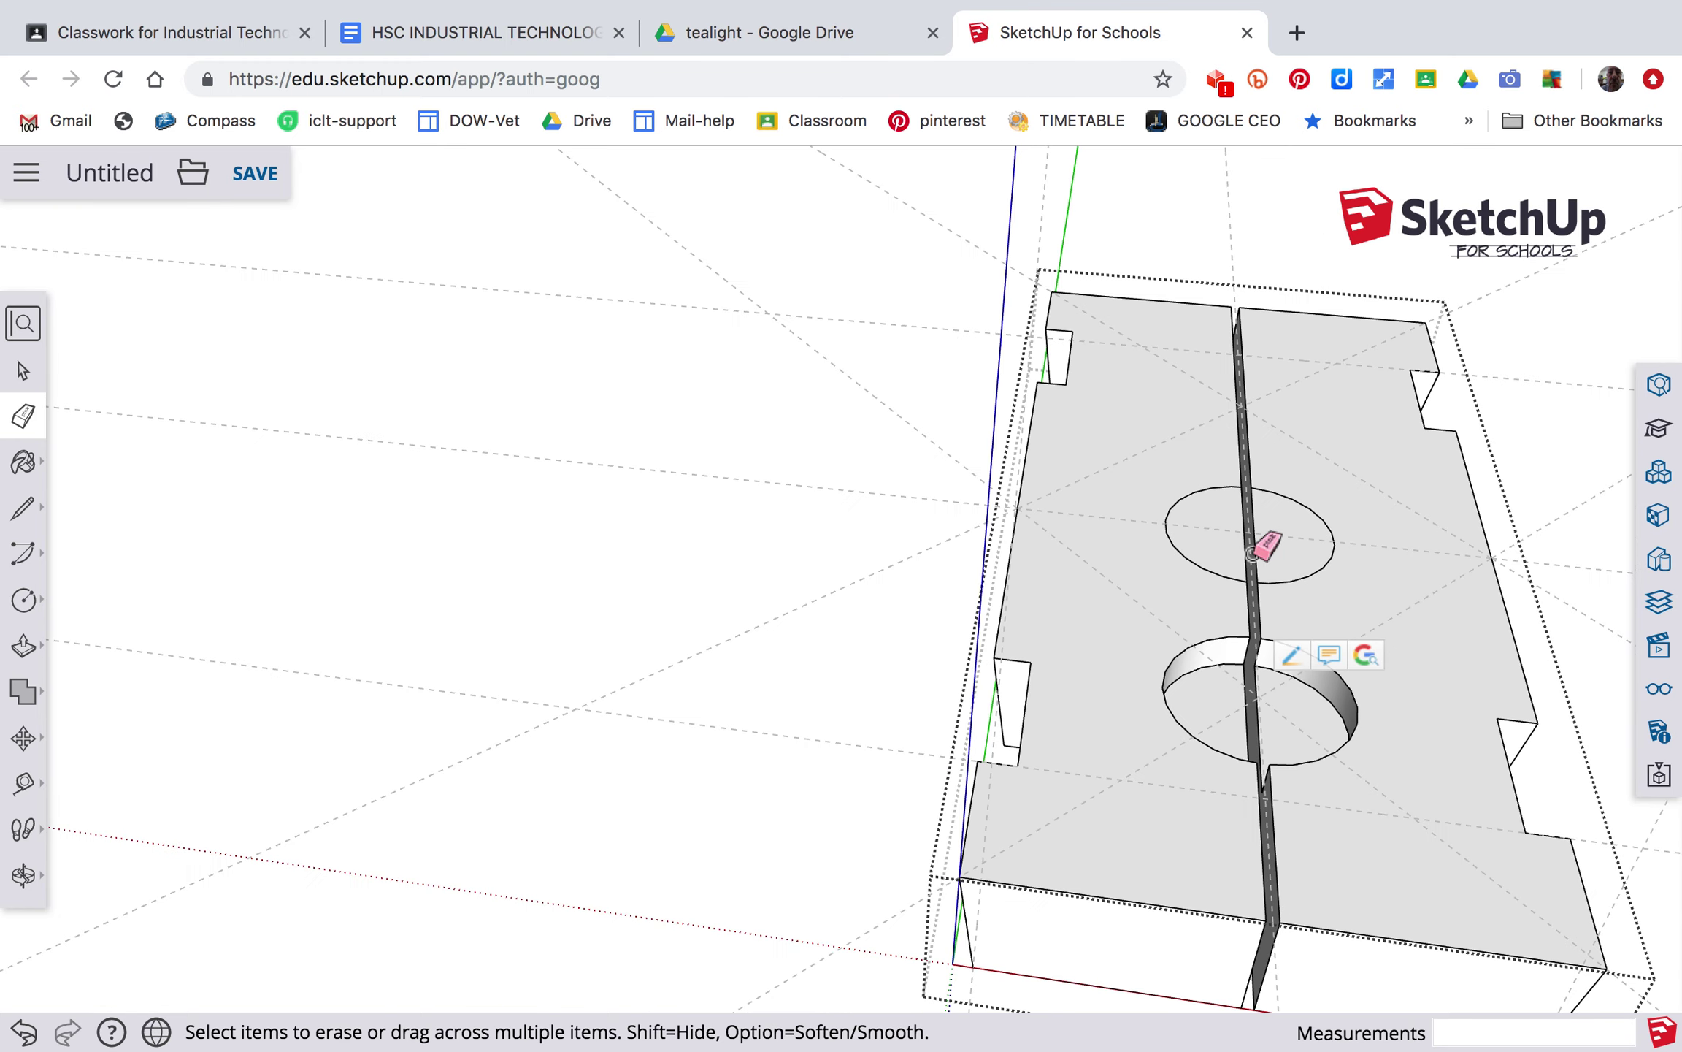
scroll(1253, 553, "up", 8)
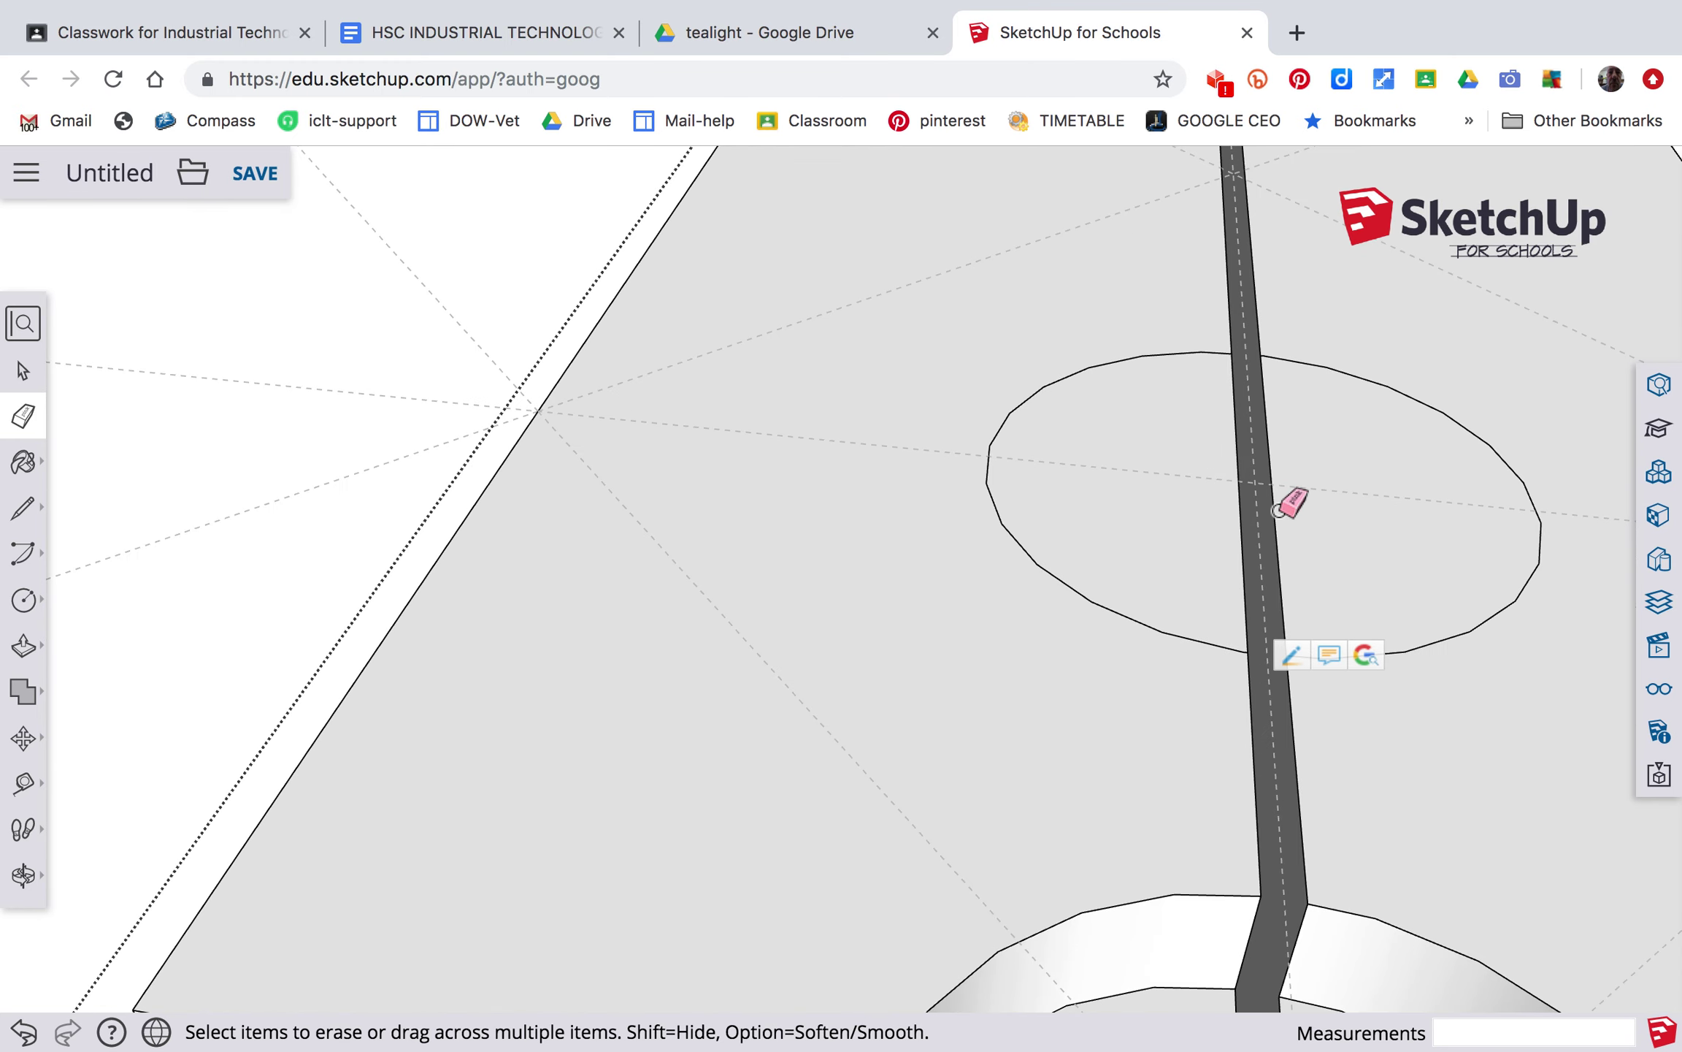
key("space")
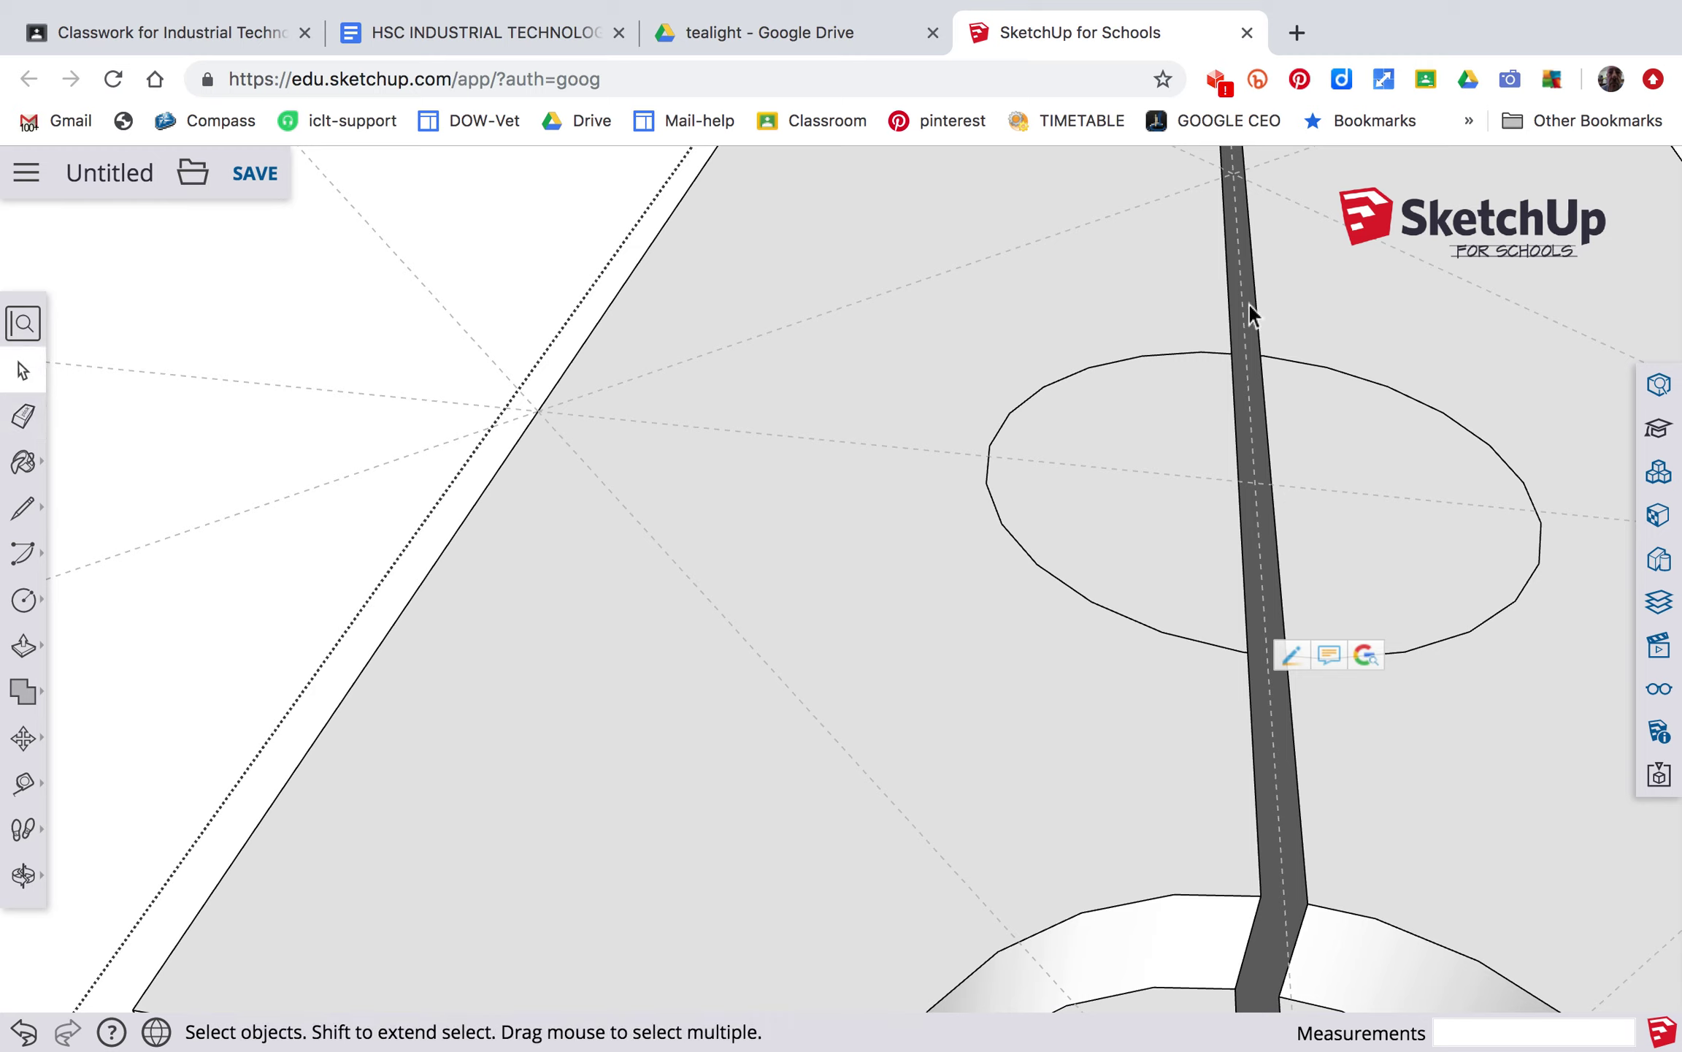
left_click(1248, 276)
key("Escape")
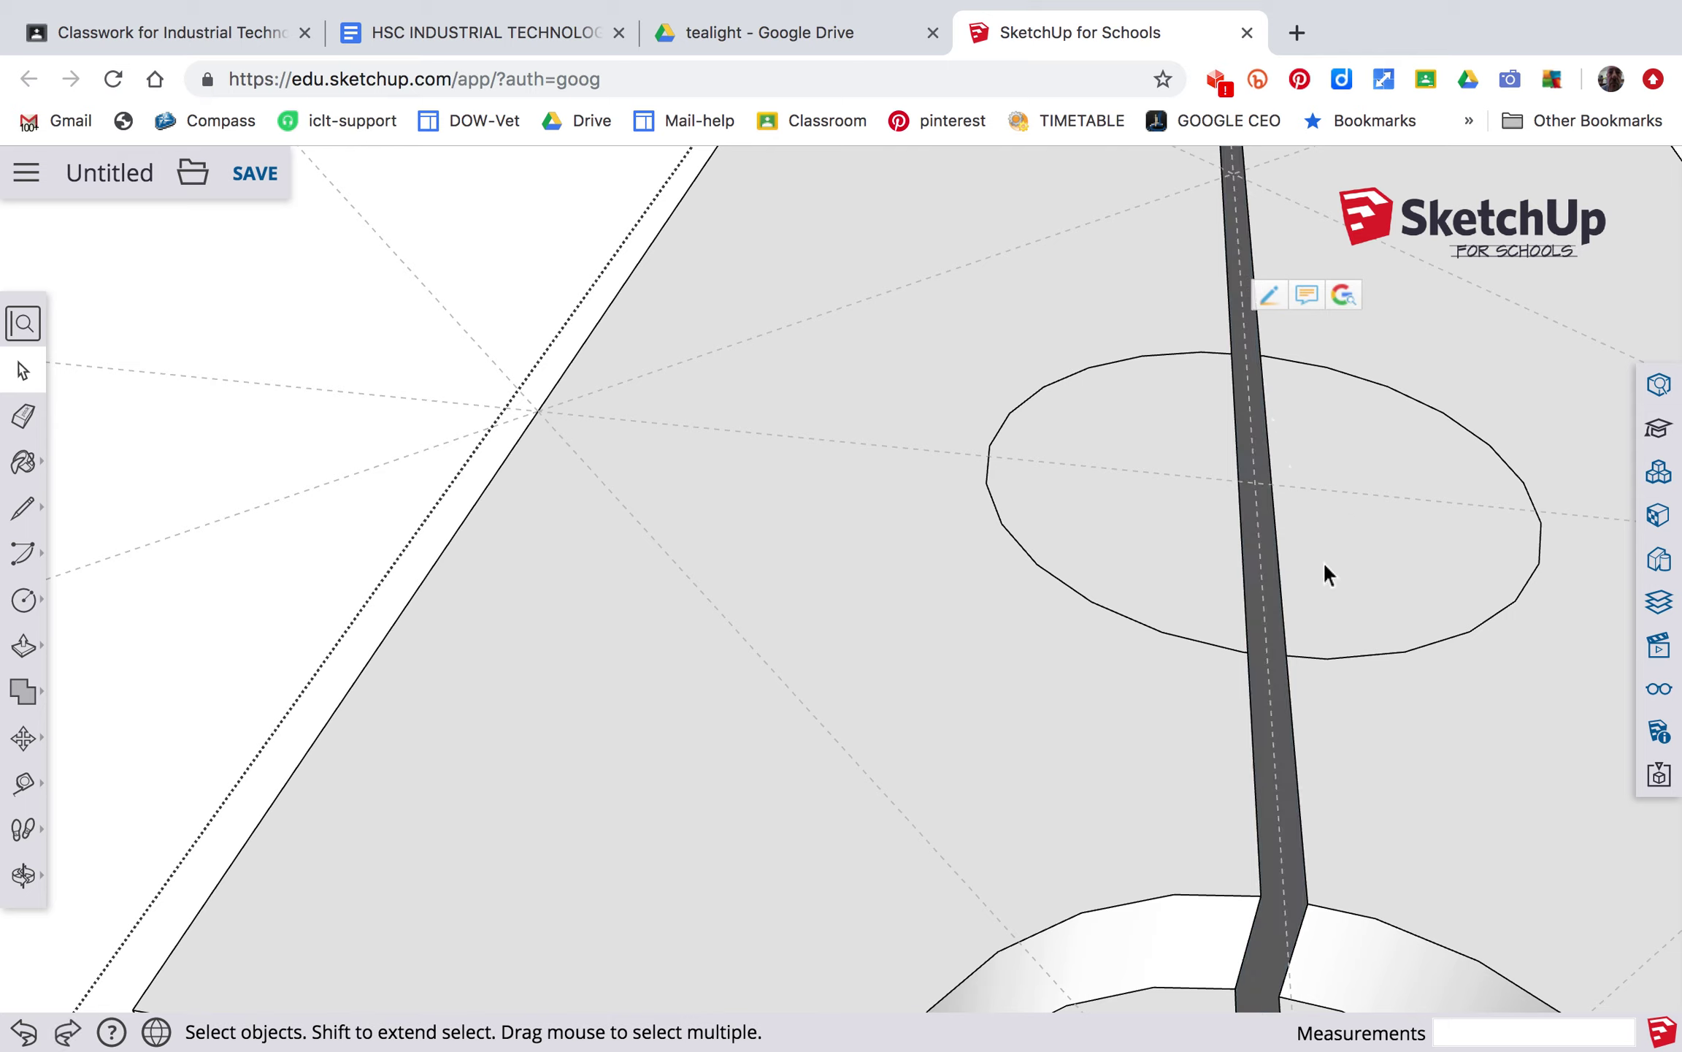
Push the right and left half-circle faces down 10 mm into the block.
key("p")
left_click(1335, 593)
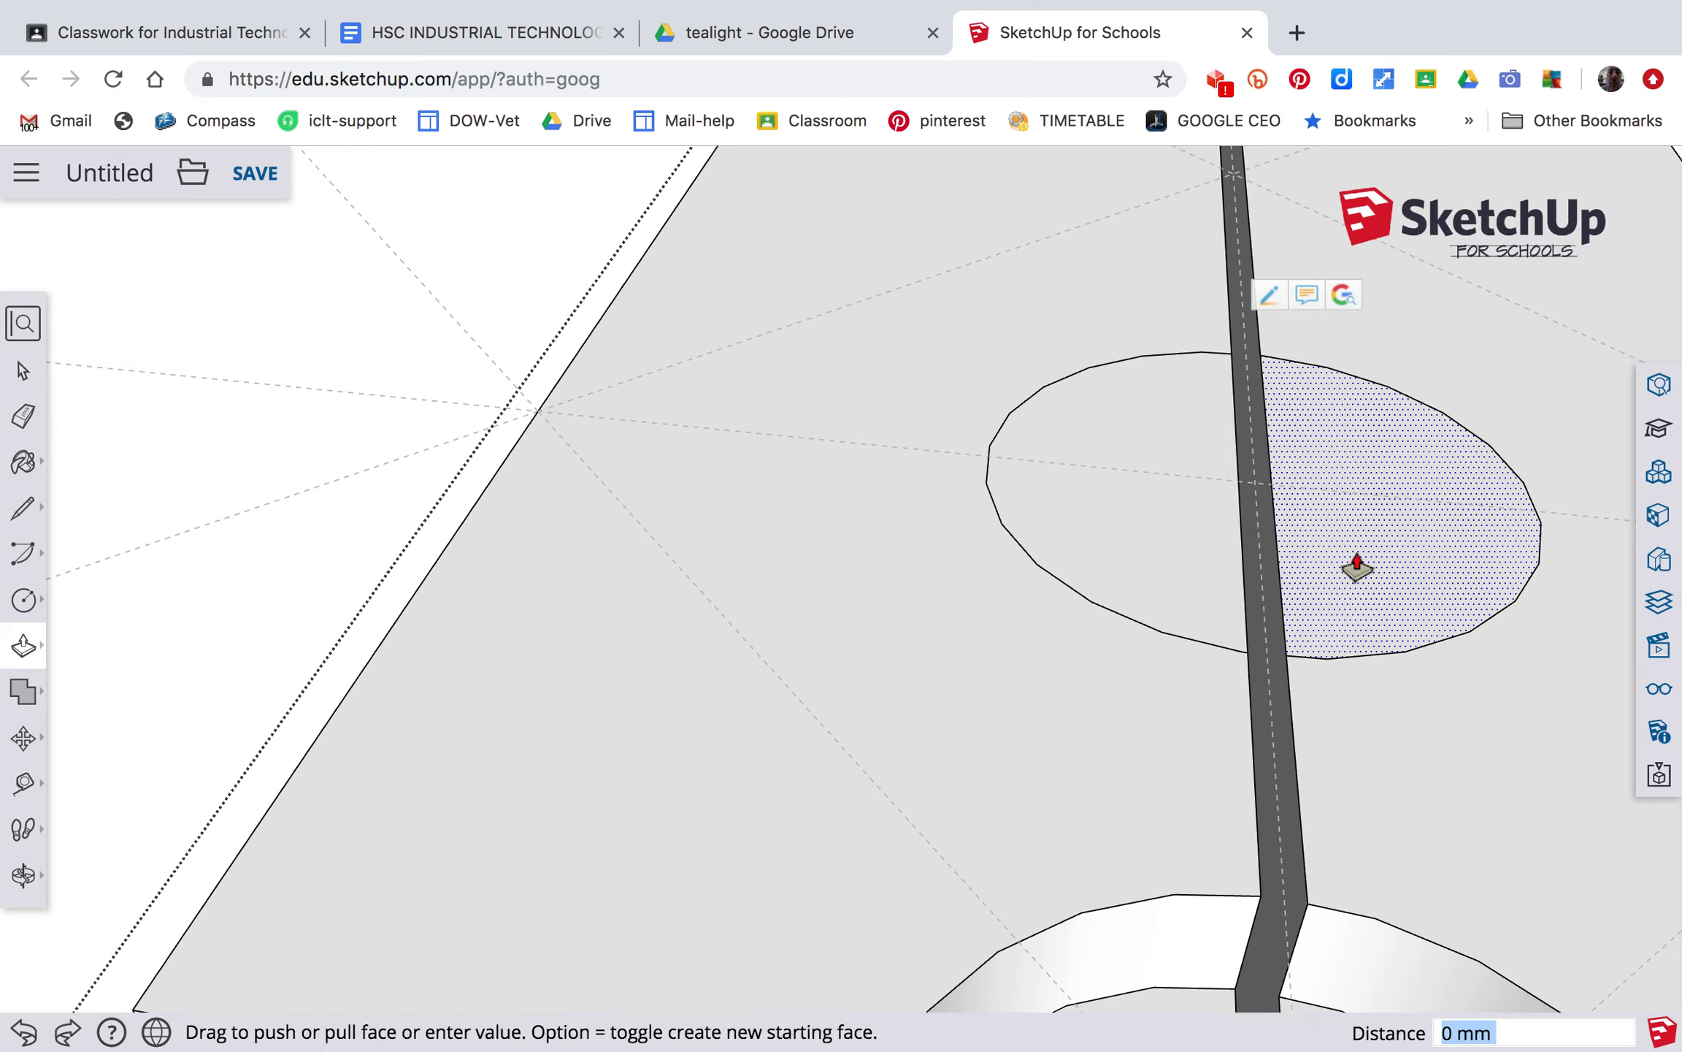
left_click(1179, 1011)
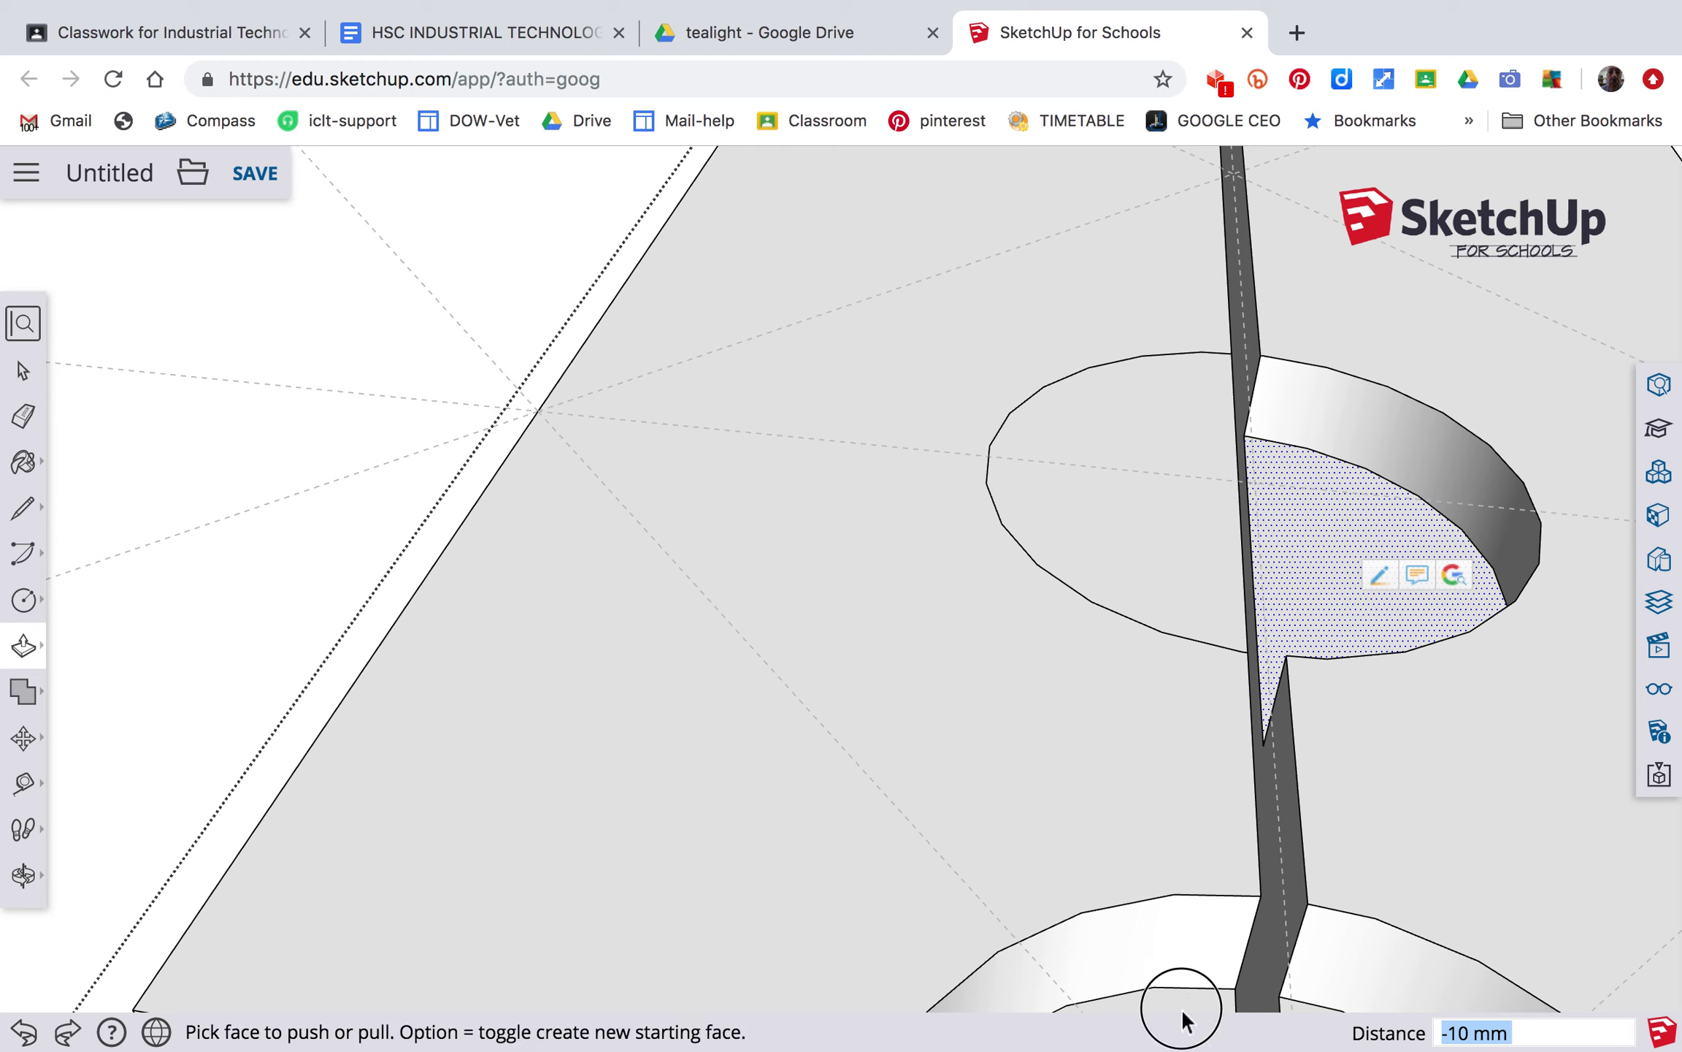
left_click(1171, 494)
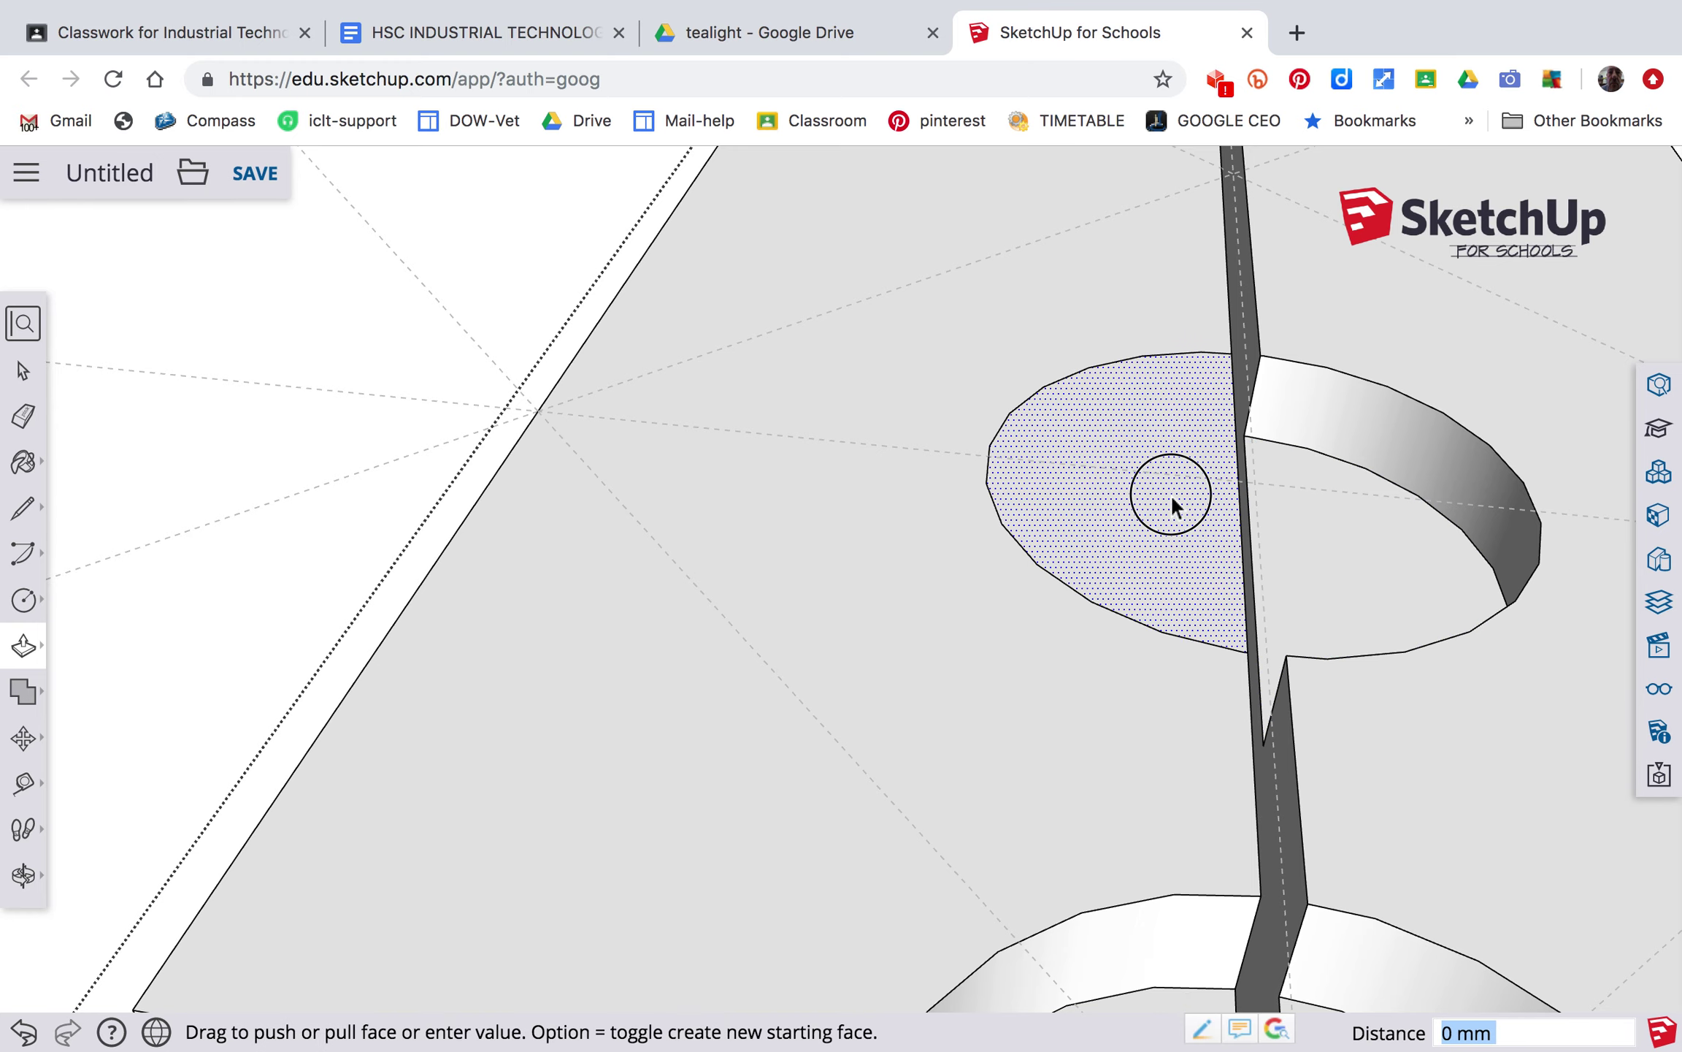
left_click(1196, 1011)
scroll(1360, 429, "down", 5)
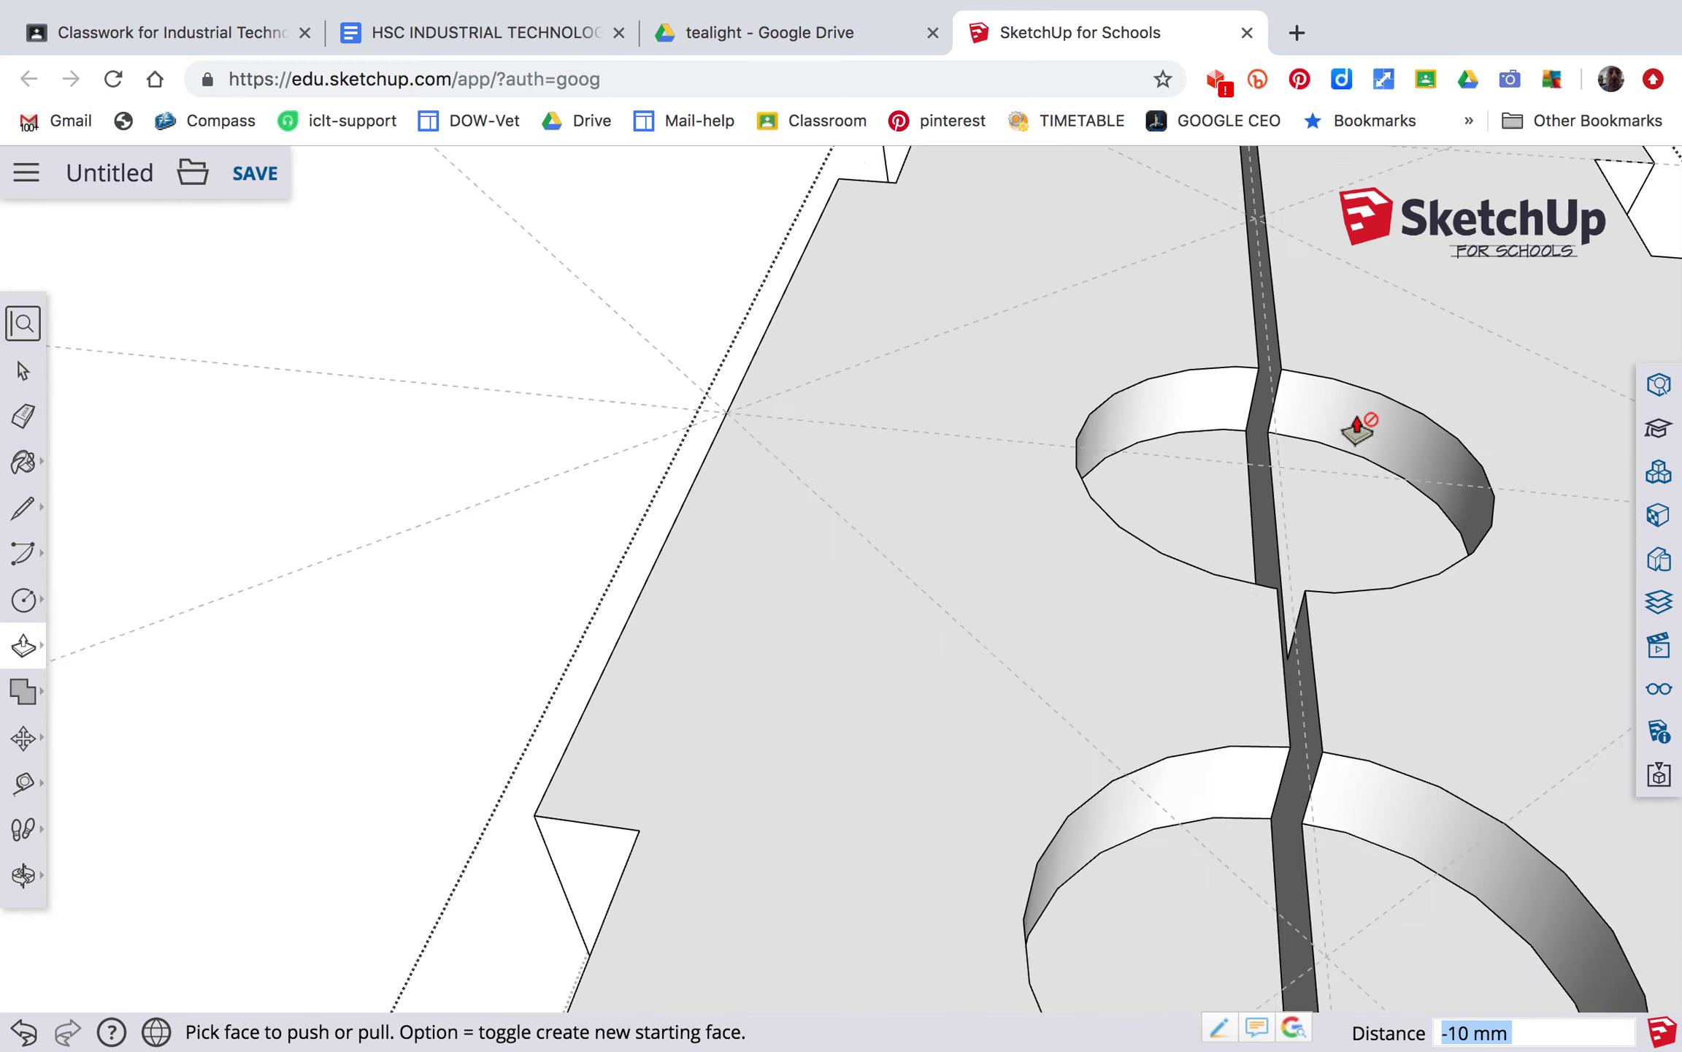
scroll(1288, 293, "up", 10)
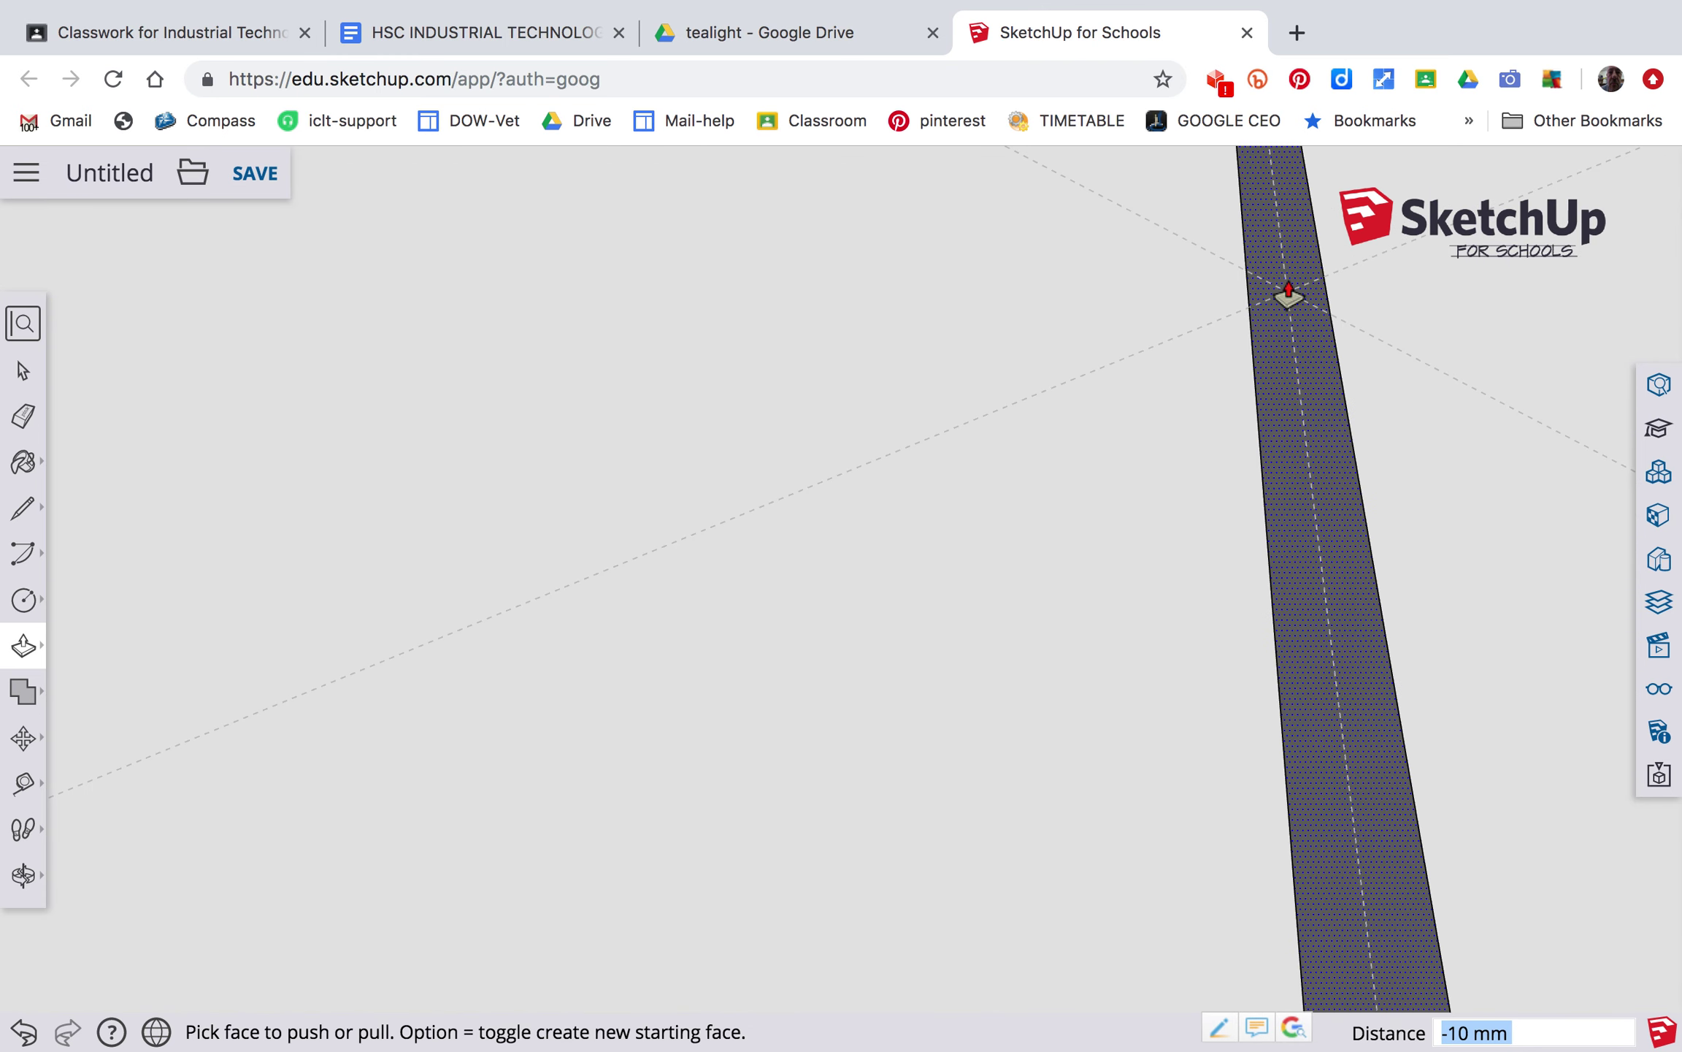
Draw a third 25 mm radius circle centred on the groove.
key("c")
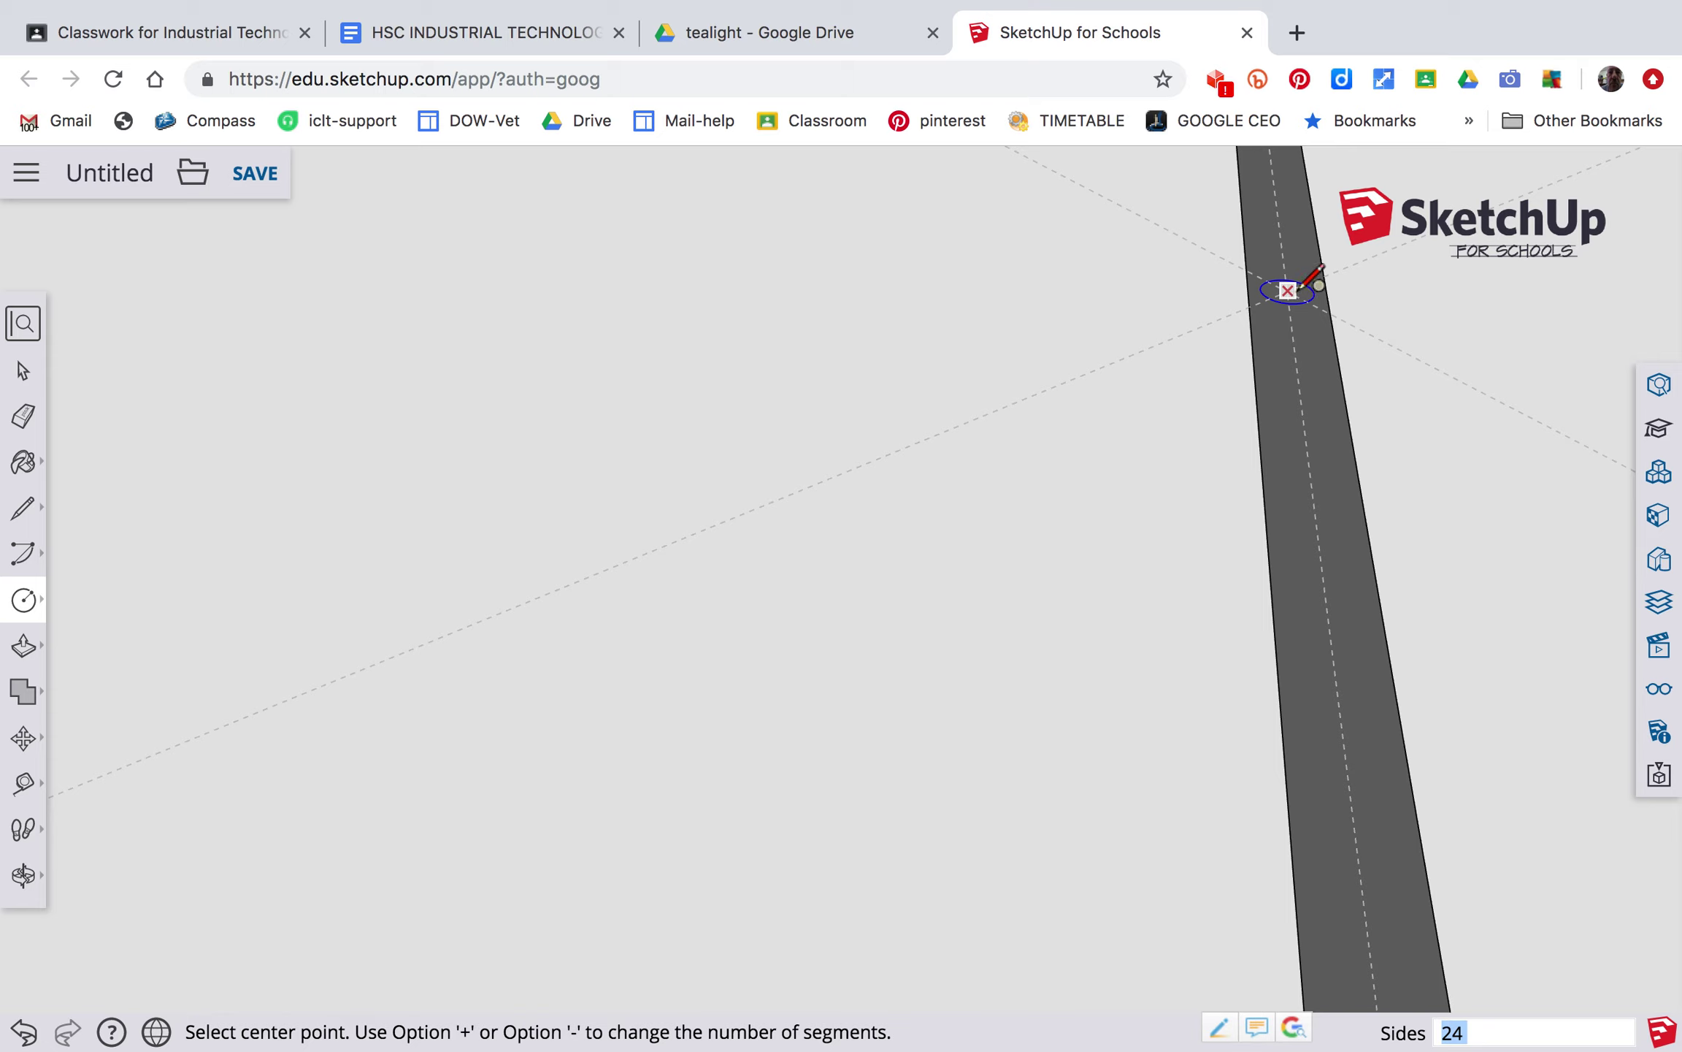
left_click(1288, 291)
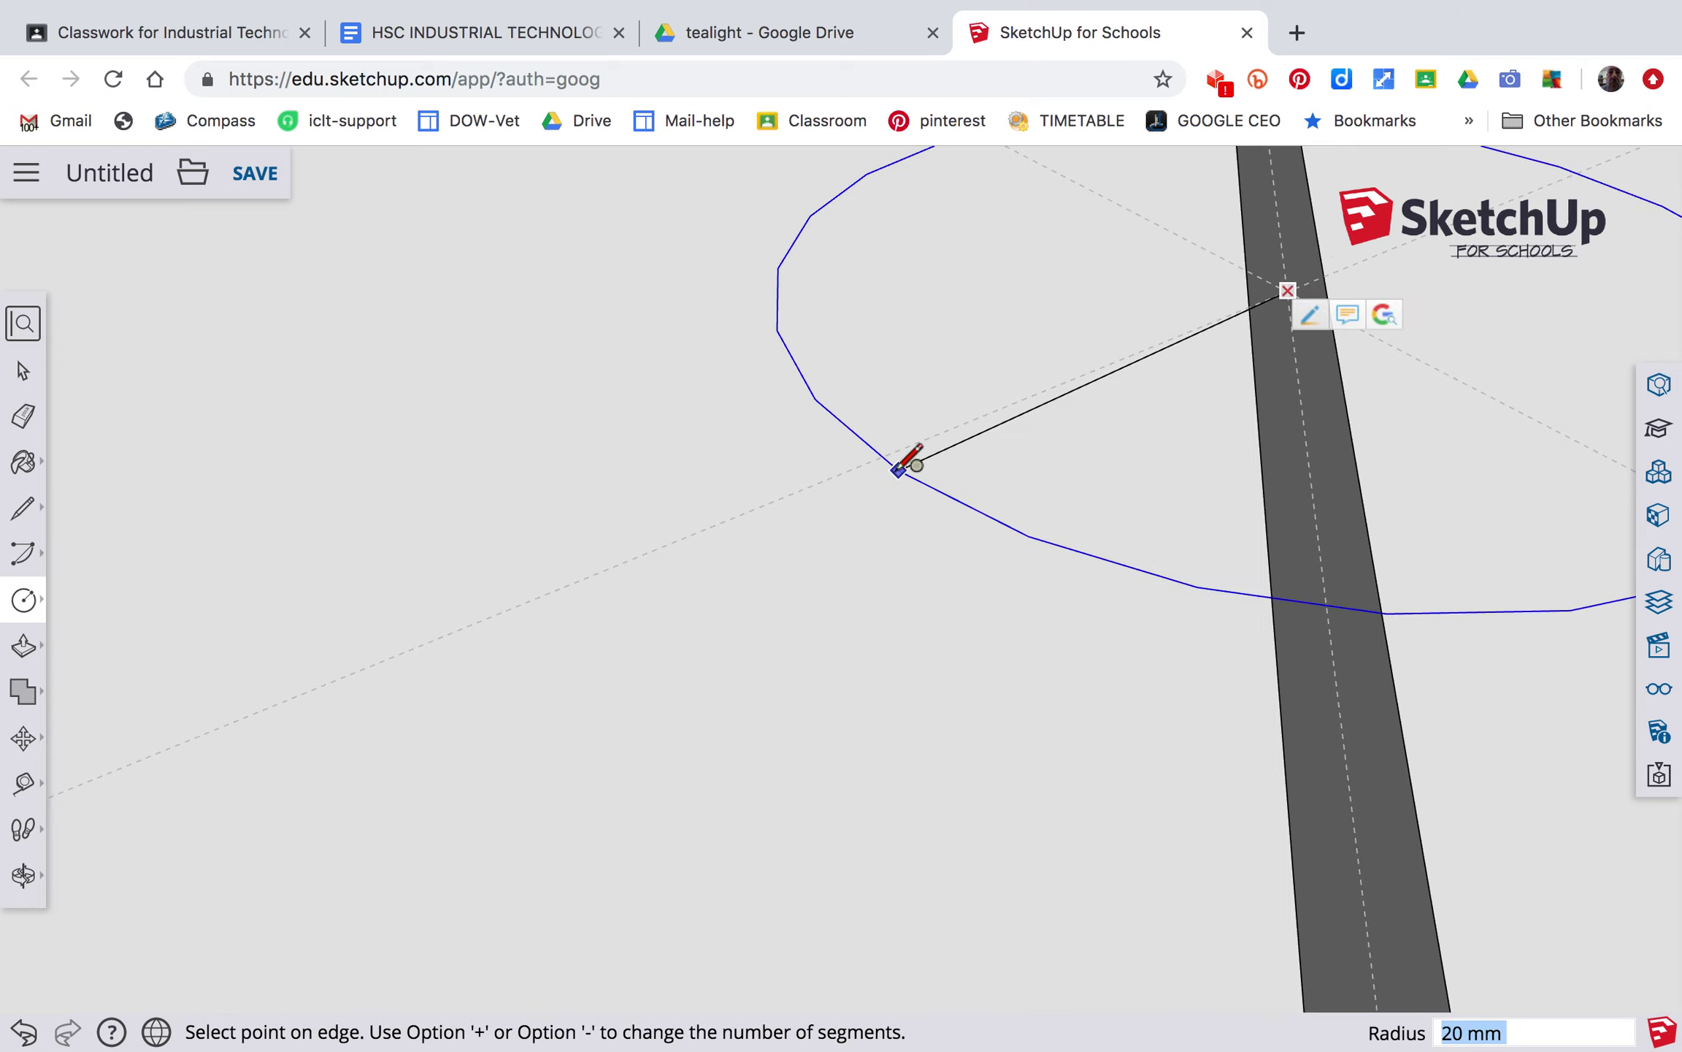
type("25")
key("Return")
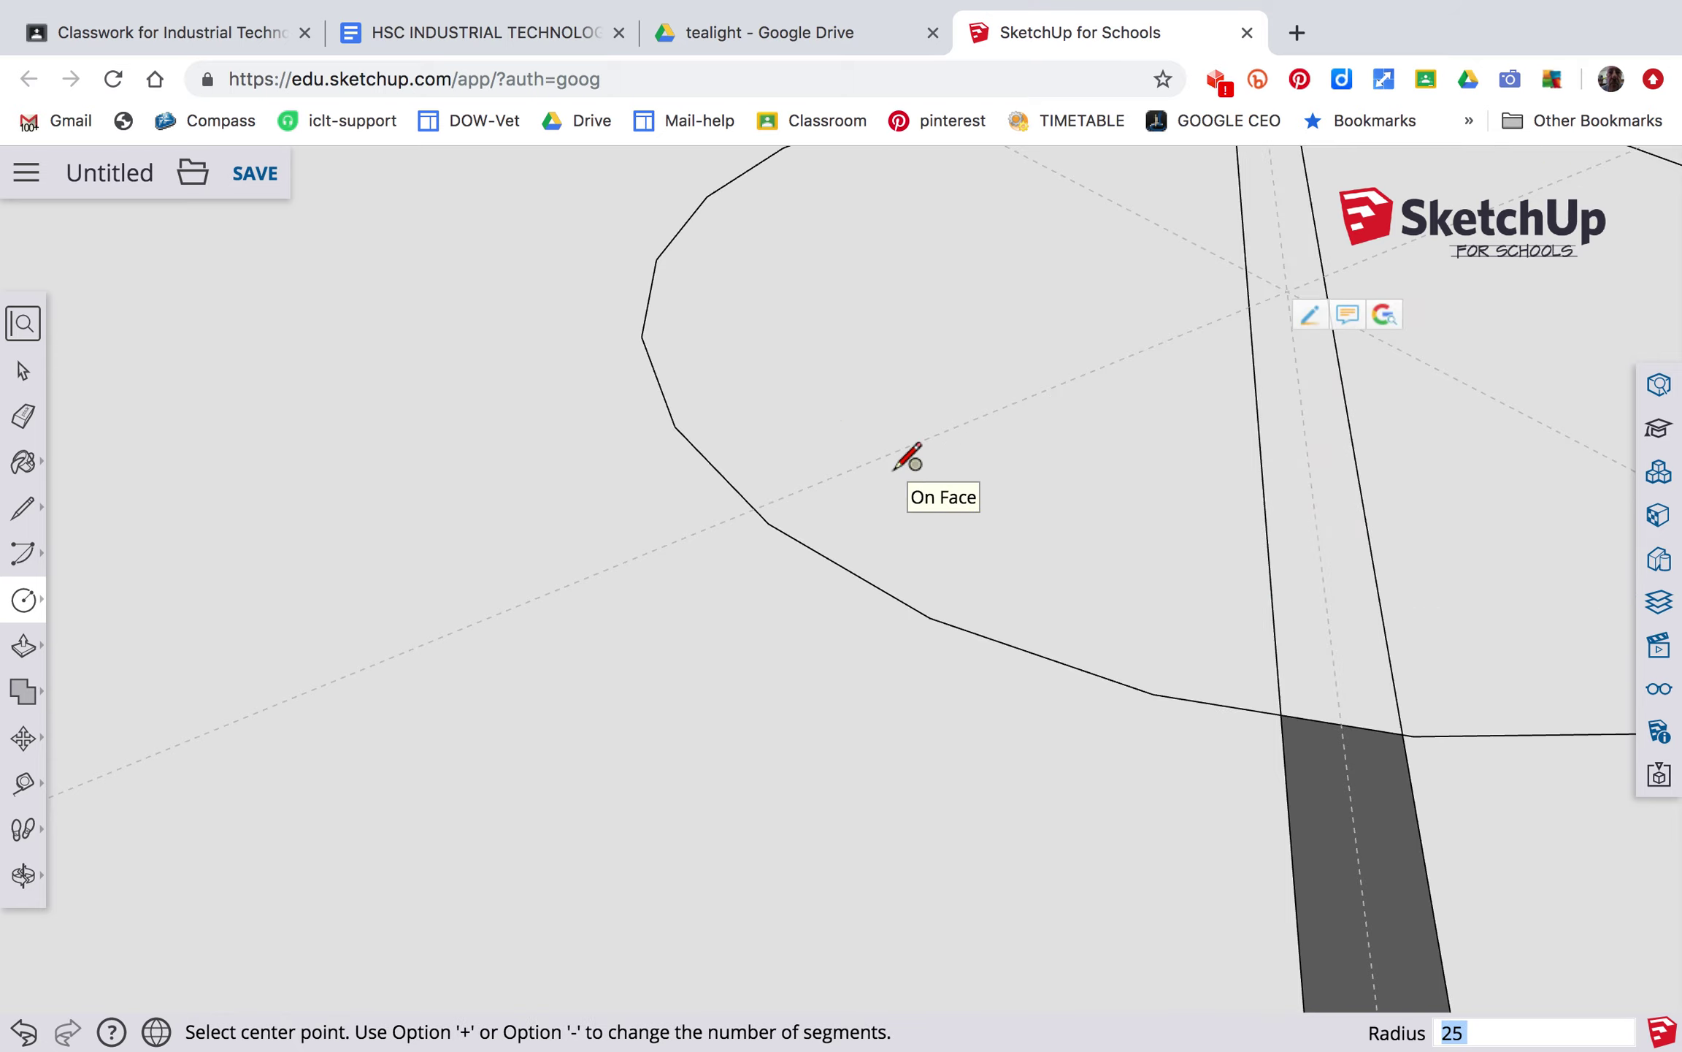
Erase both circle edges where the third circle crosses the groove.
key("e")
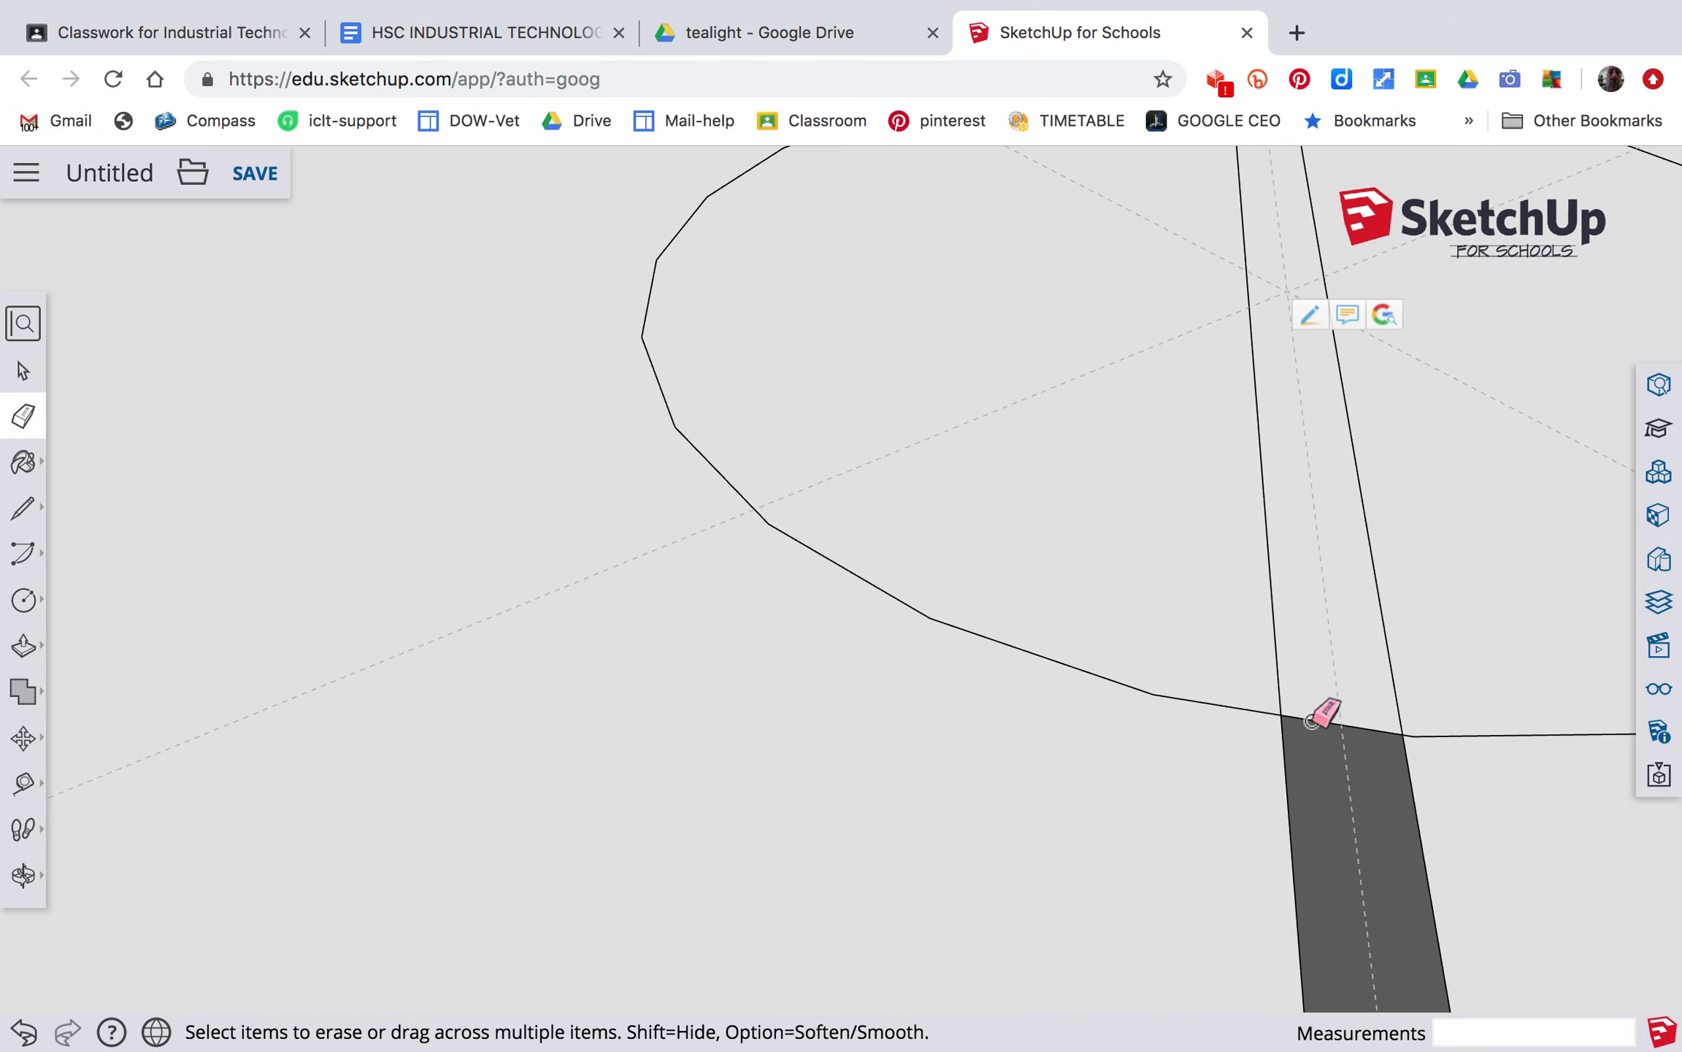
left_click(1312, 718)
scroll(971, 727, "up", 2)
scroll(978, 723, "down", 4)
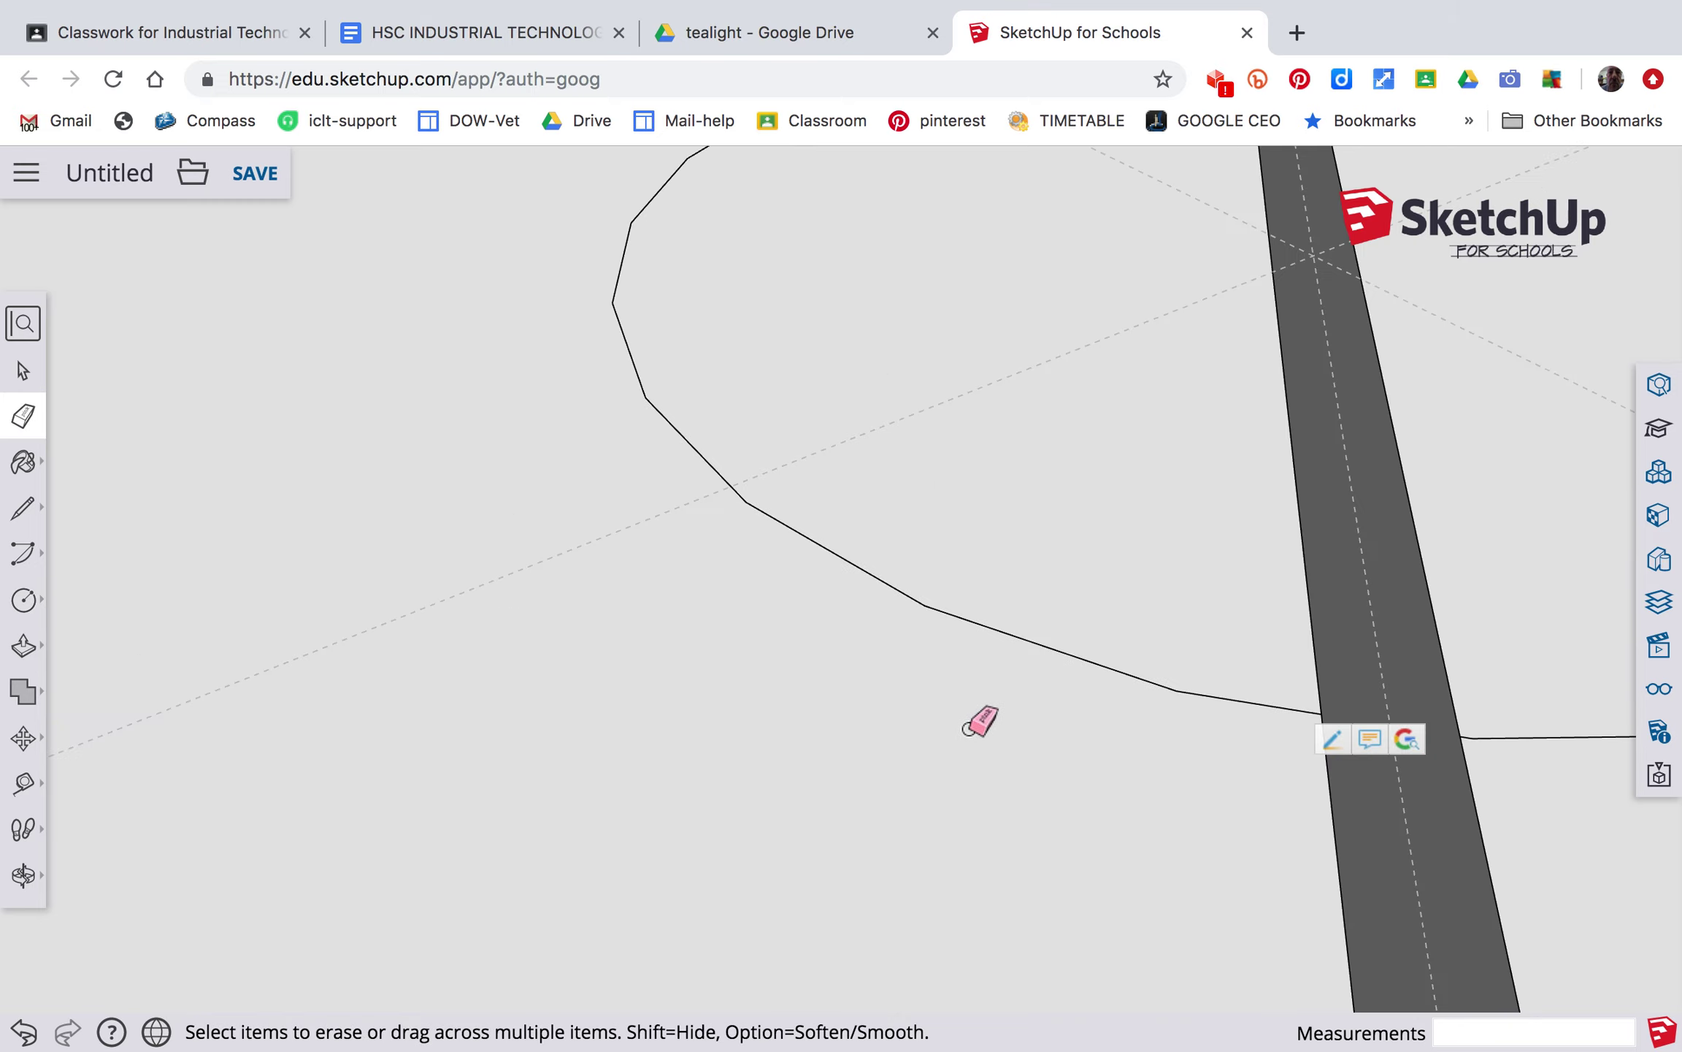
scroll(1162, 257, "up", 5)
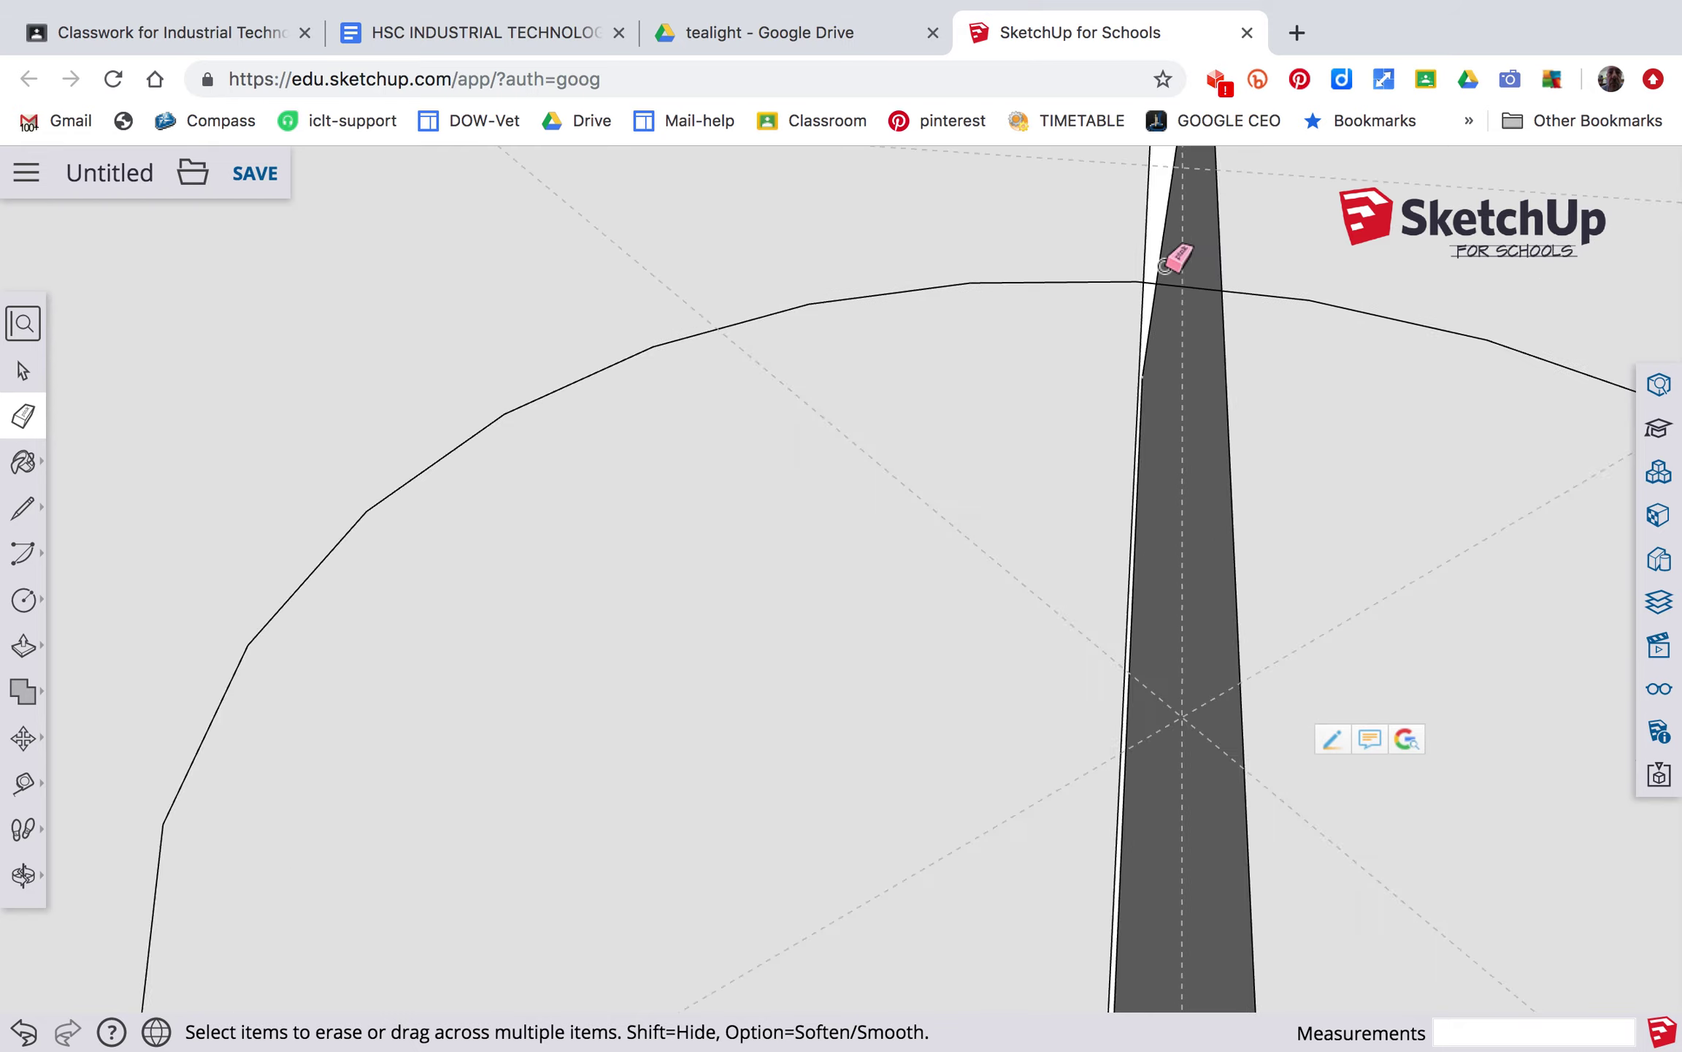
left_click(1110, 369)
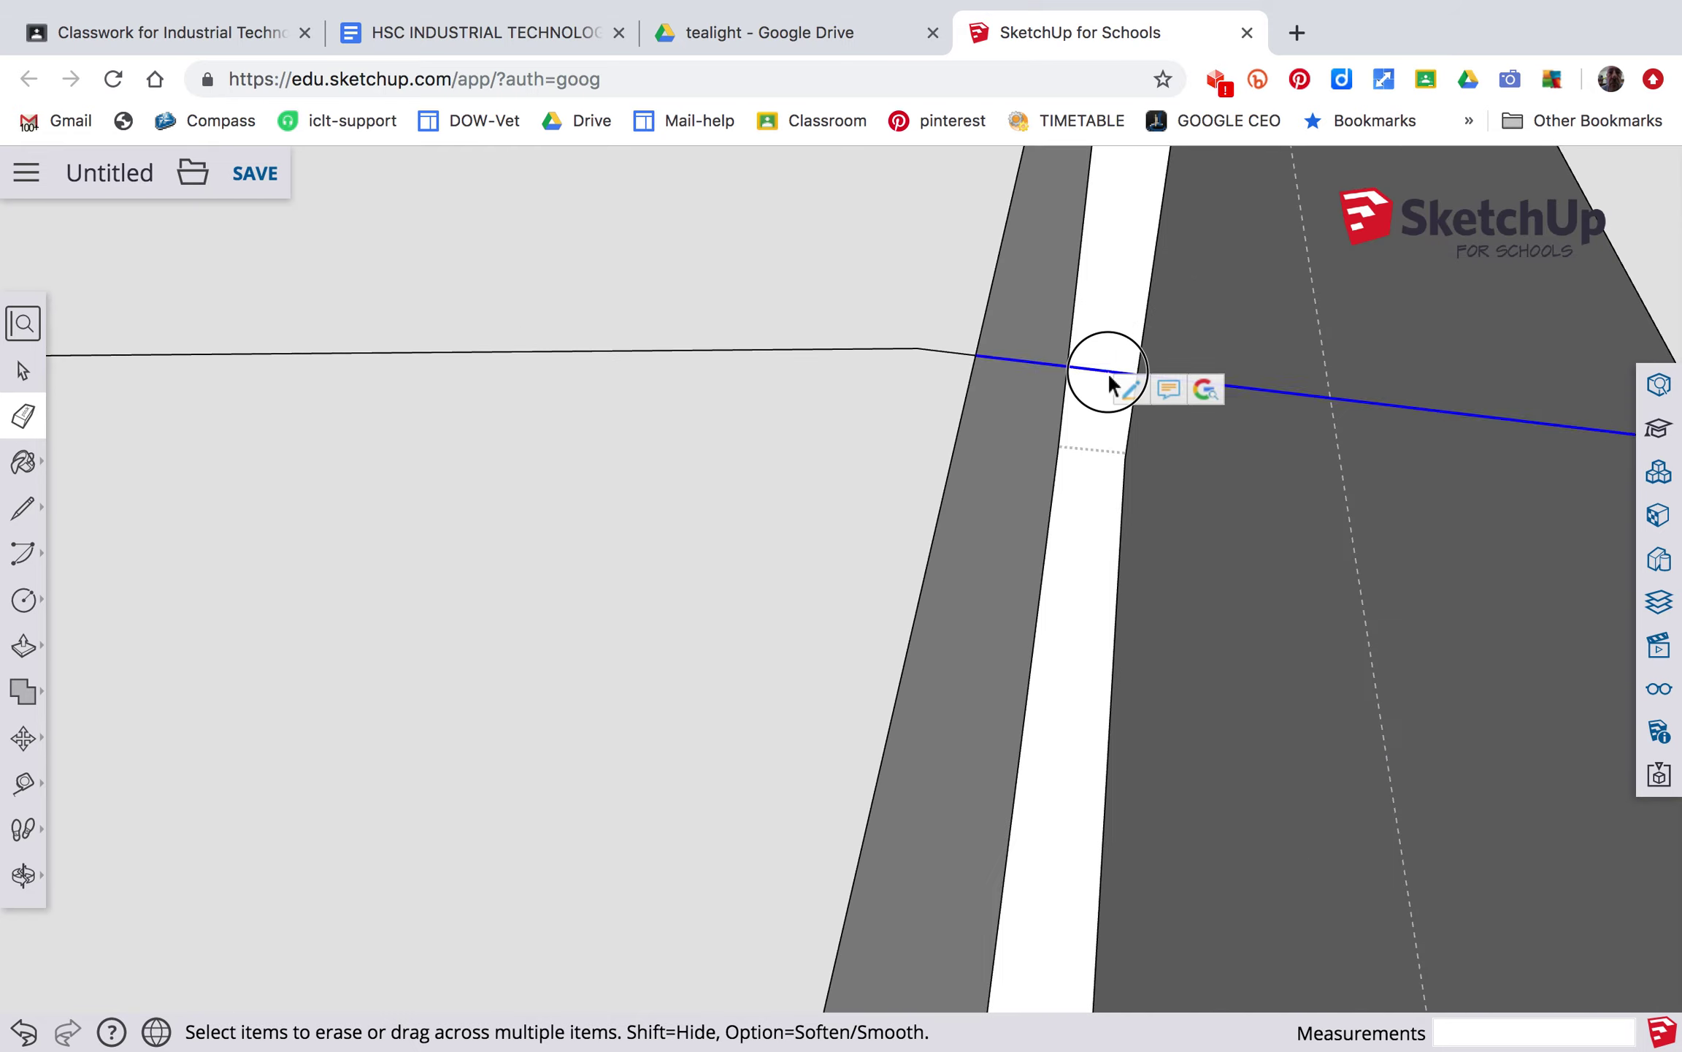
scroll(1110, 365, "down", 5)
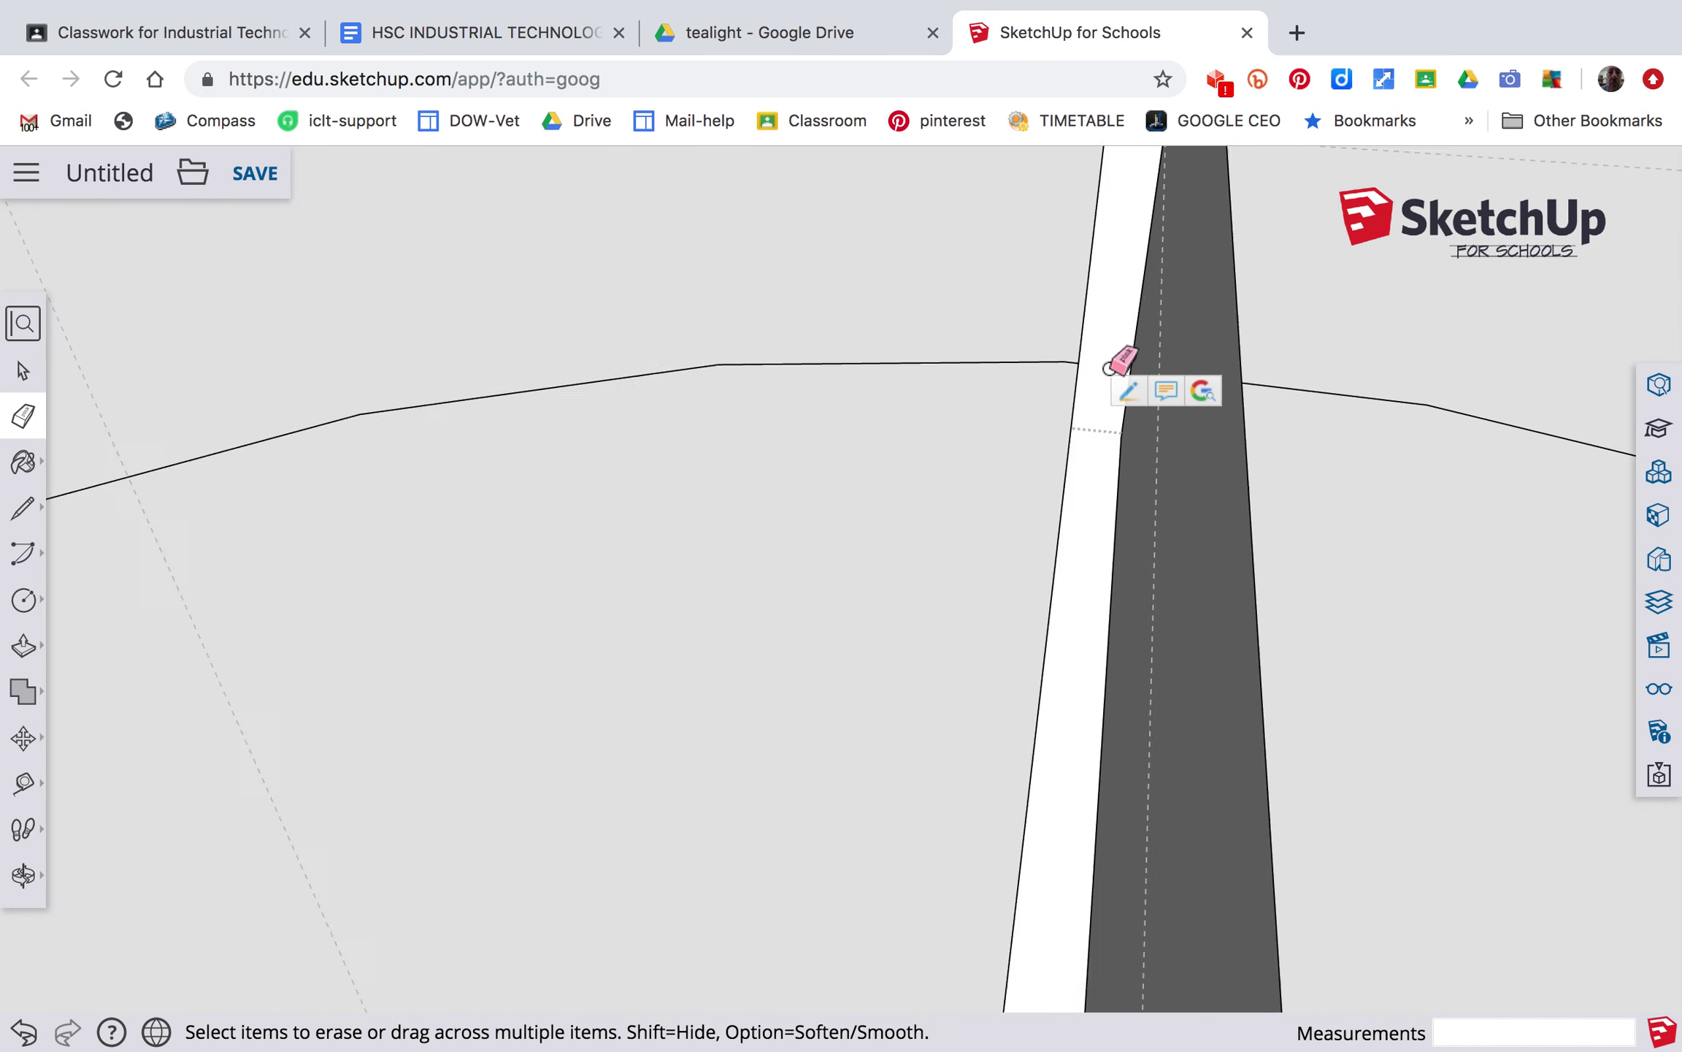
scroll(1110, 365, "down", 3)
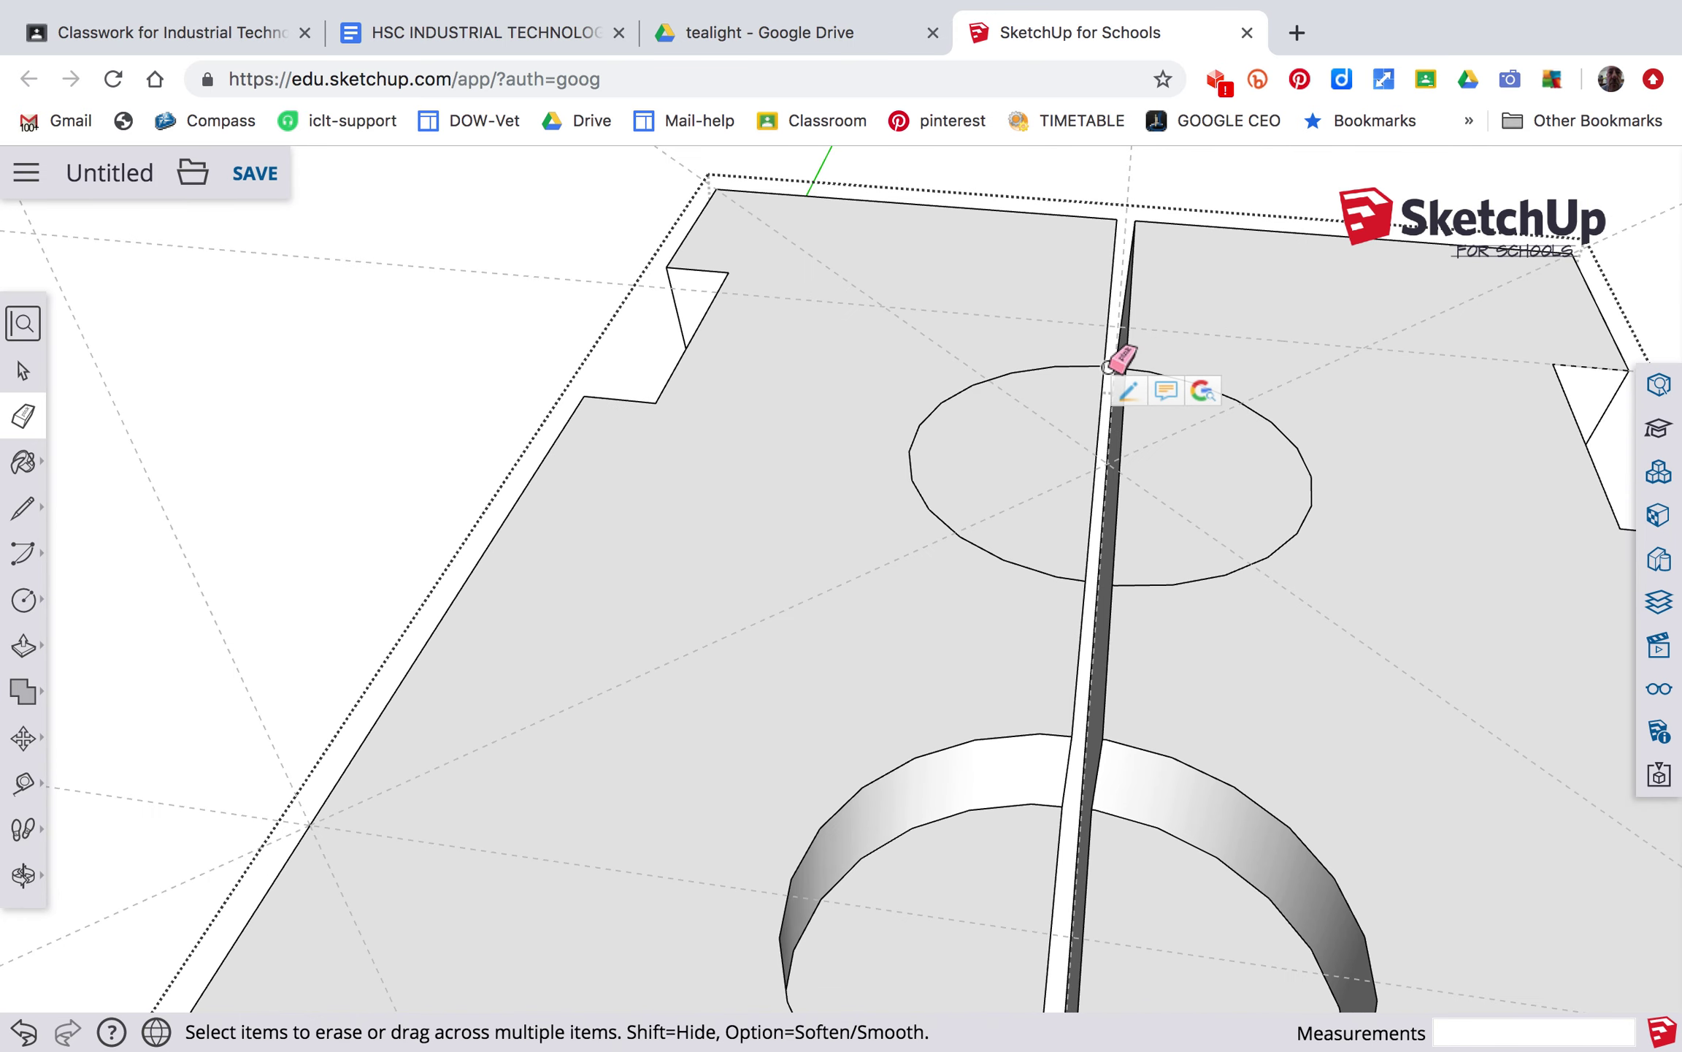
Push both halves of the third circle down 10 mm and exit the group.
key("p")
left_click_drag(1164, 530, 969, 891)
left_click_drag(993, 453, 1145, 878)
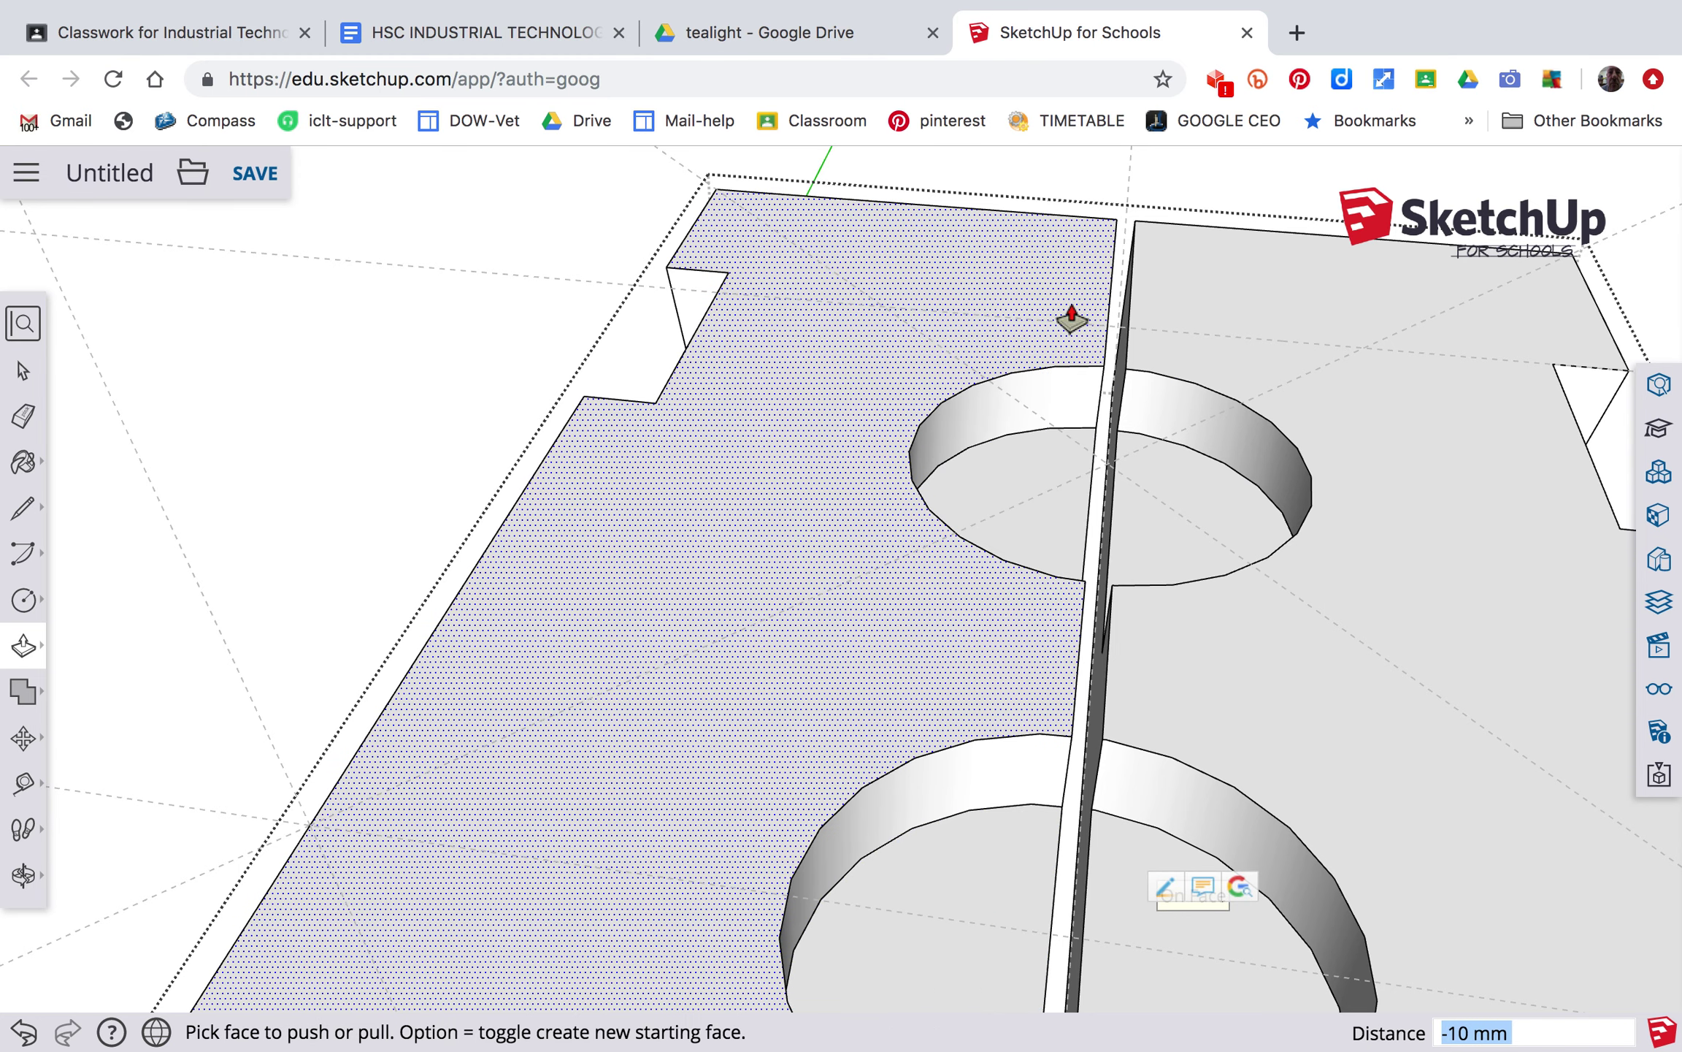
key("shift+z")
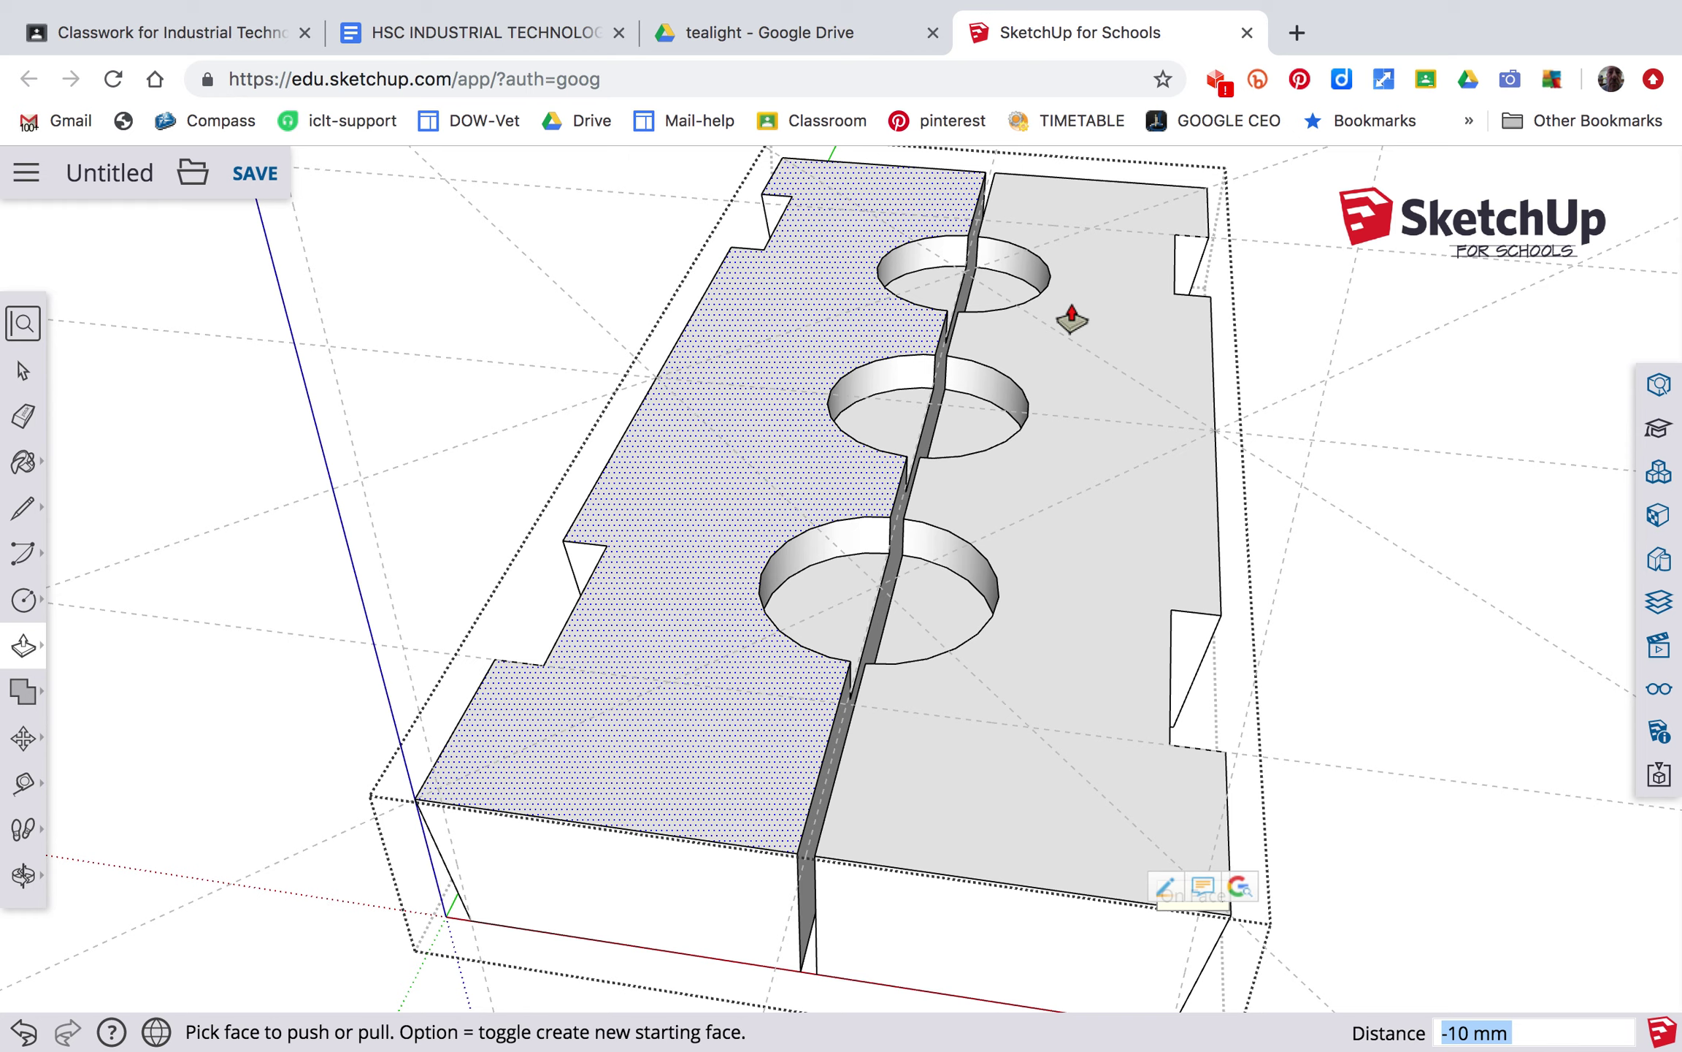
key("space")
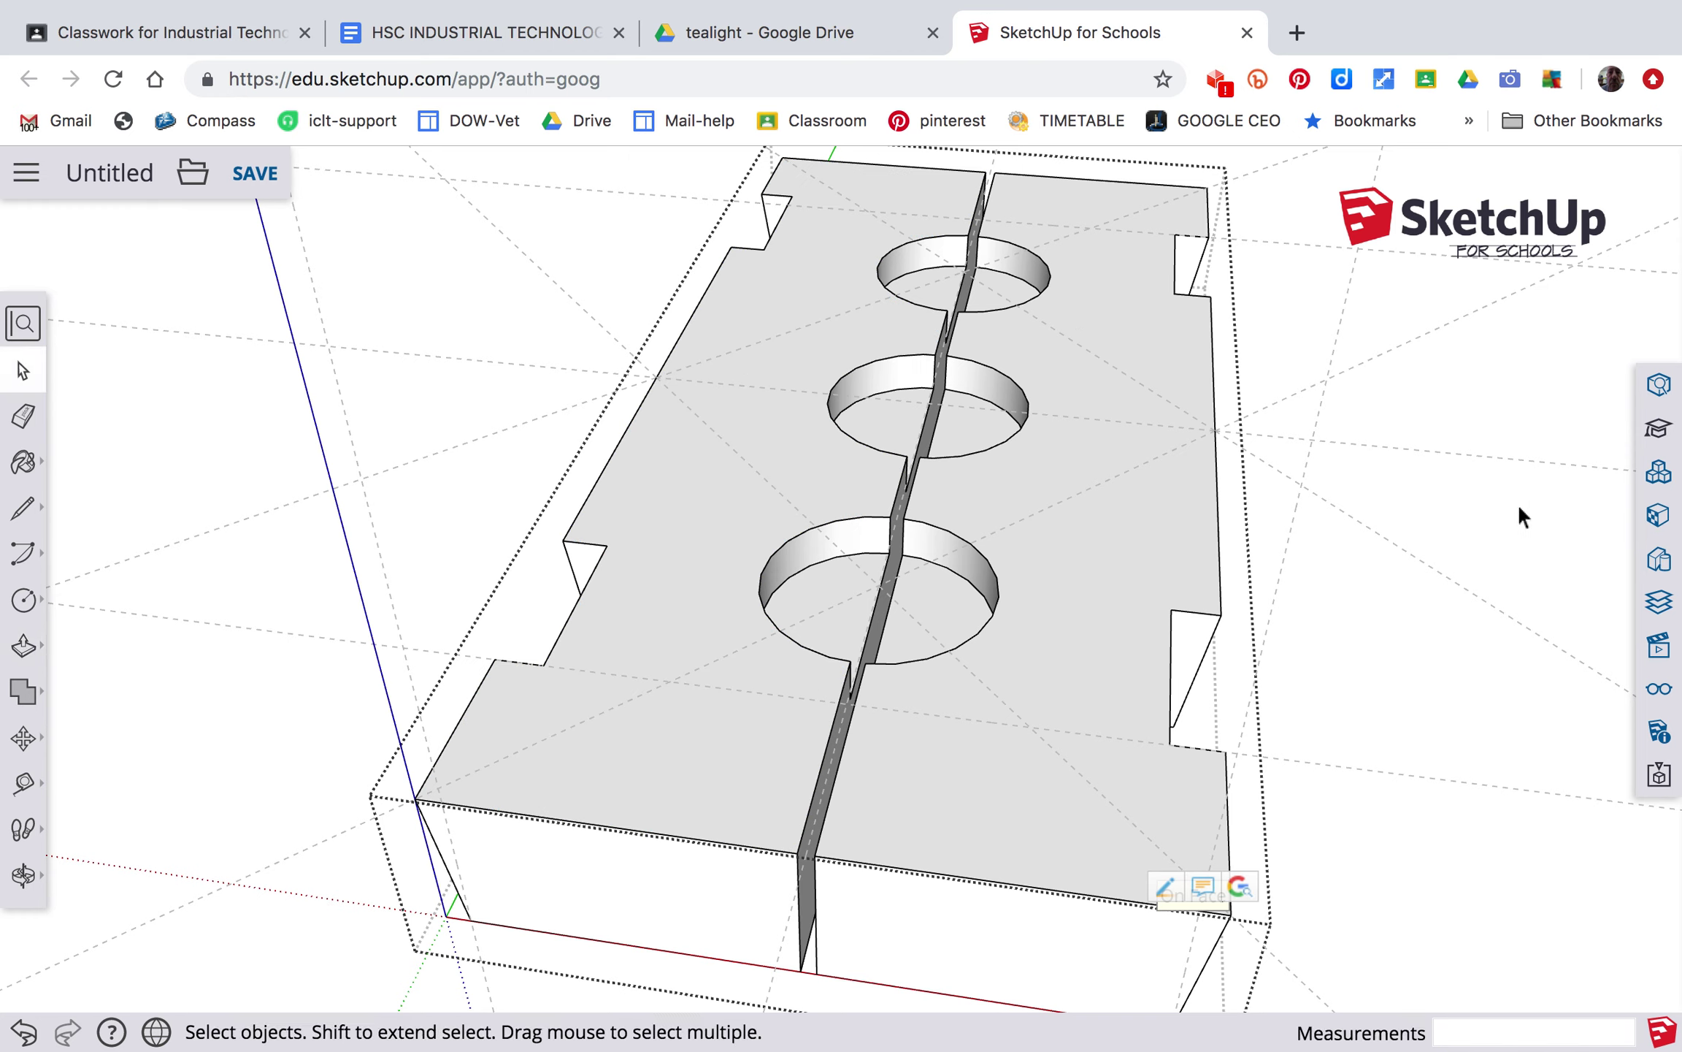
left_click(1518, 509)
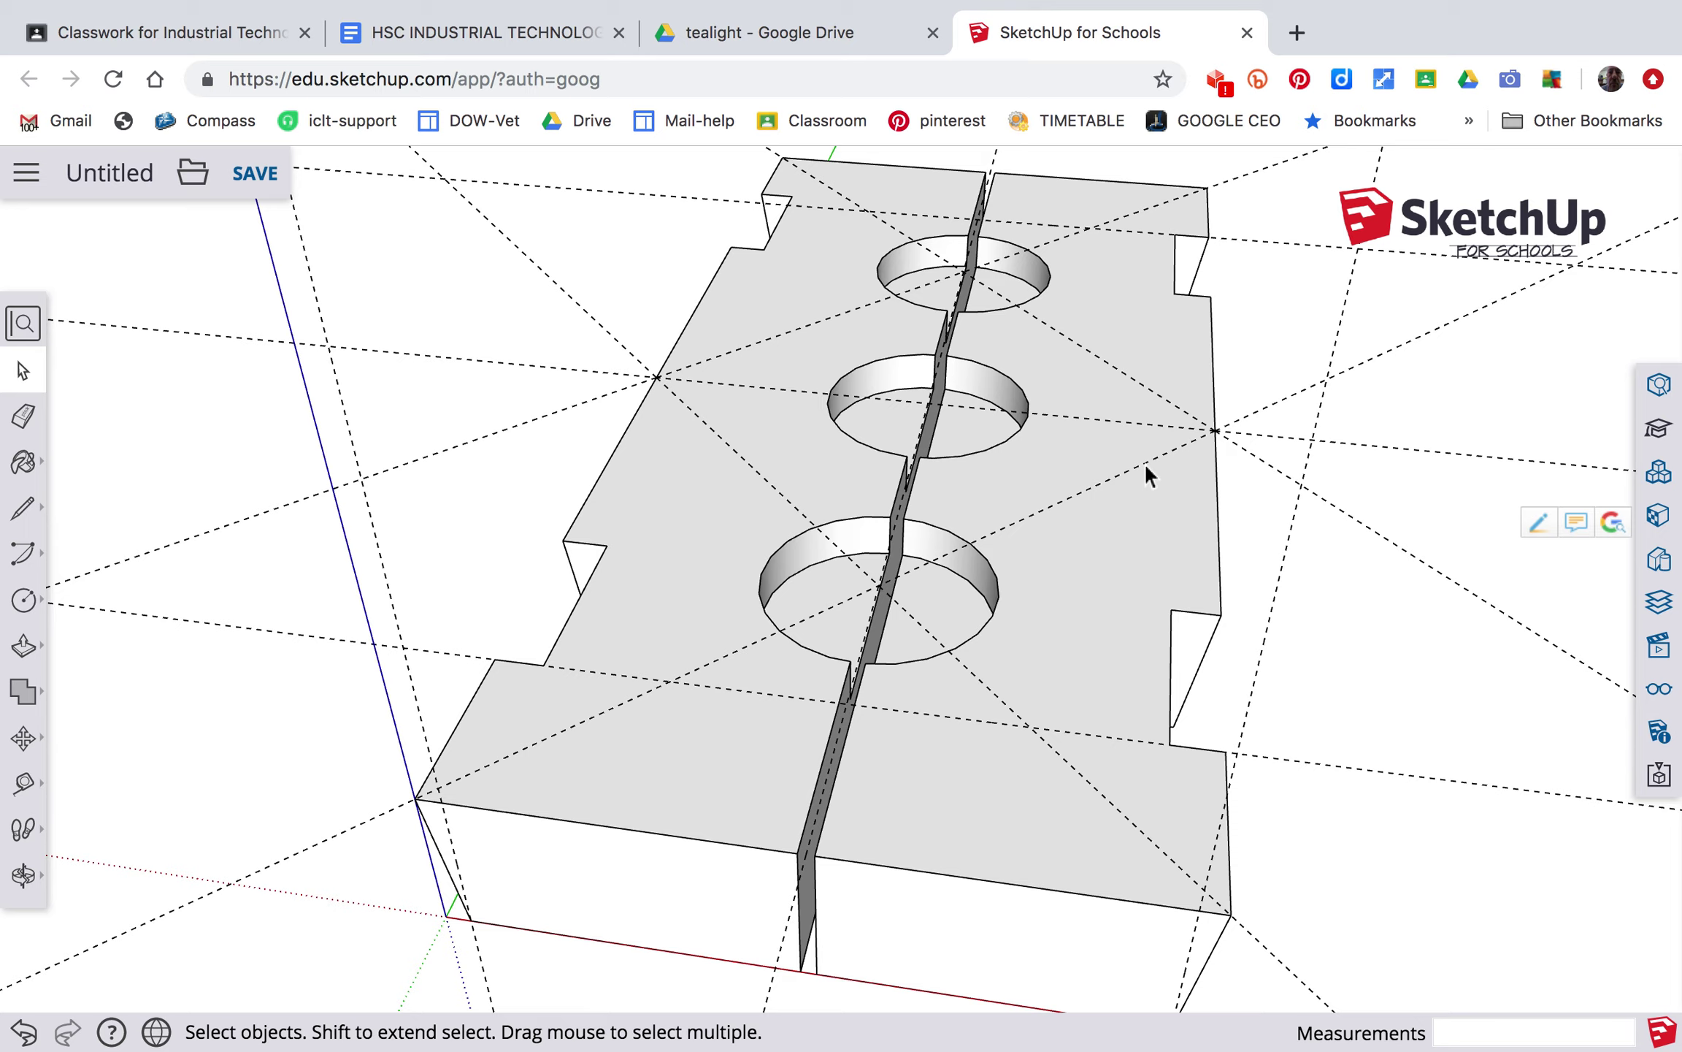
Select and delete the dashed guide lines on the left and right of the block.
left_click(527, 258)
key("Delete")
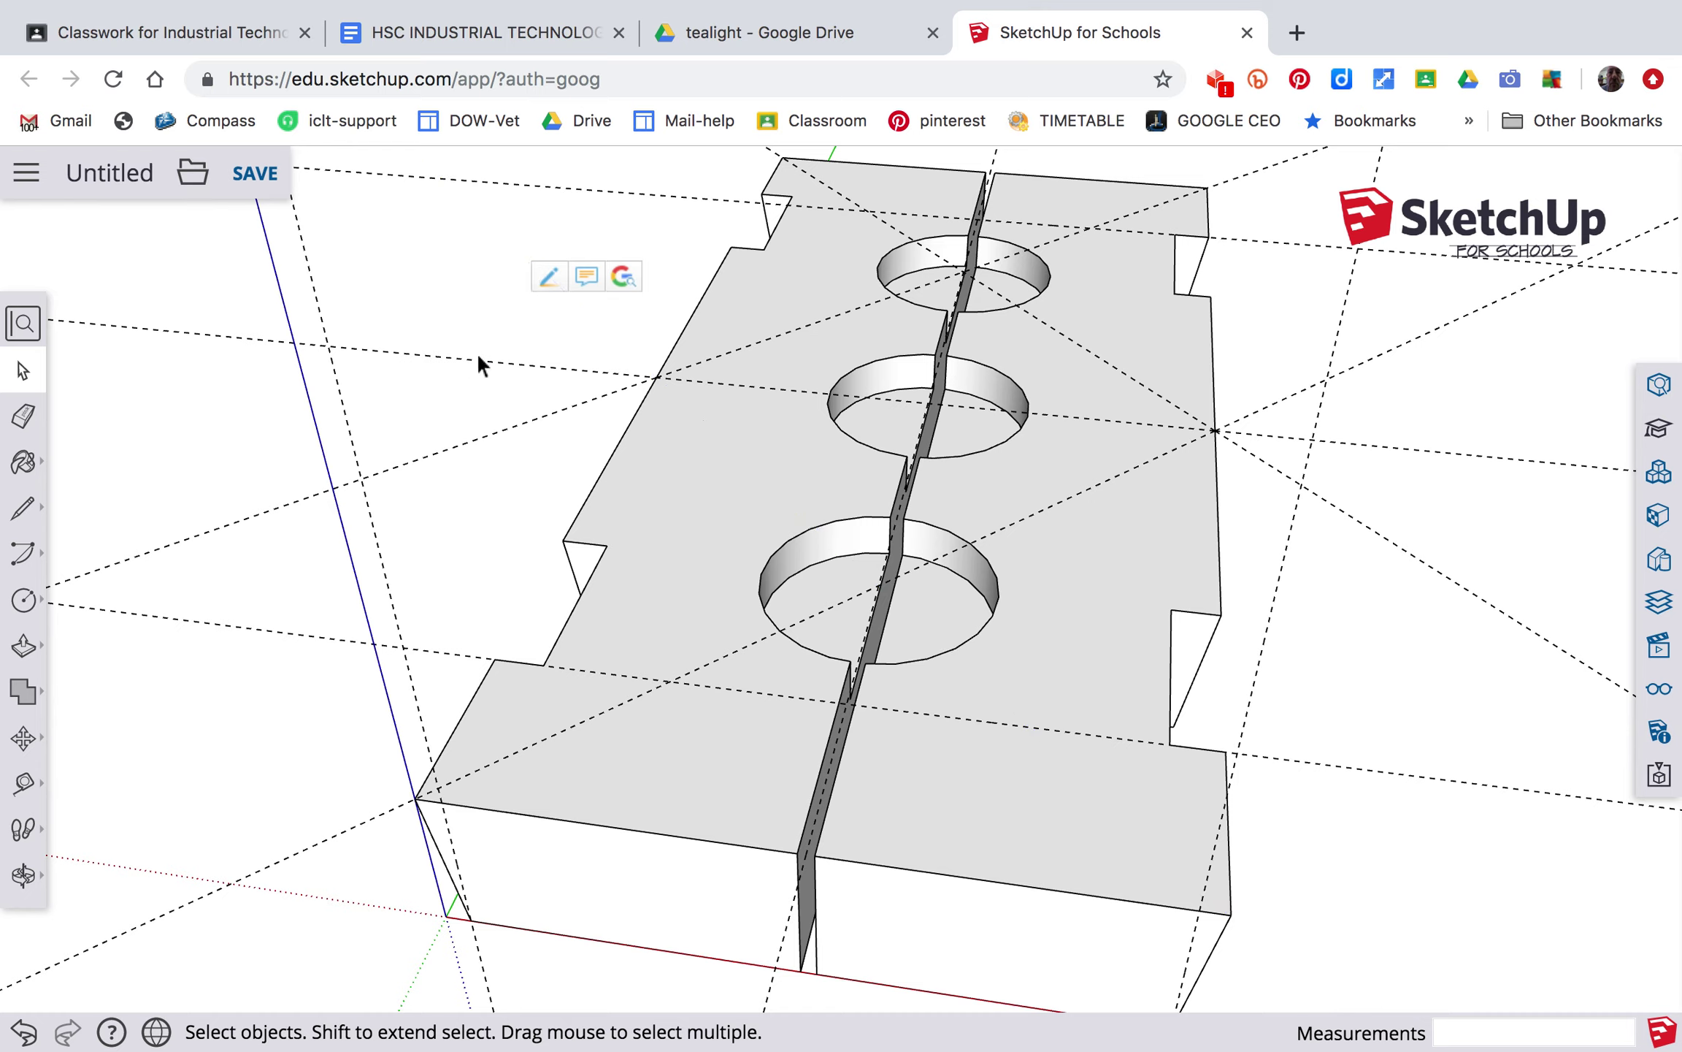
left_click(478, 363)
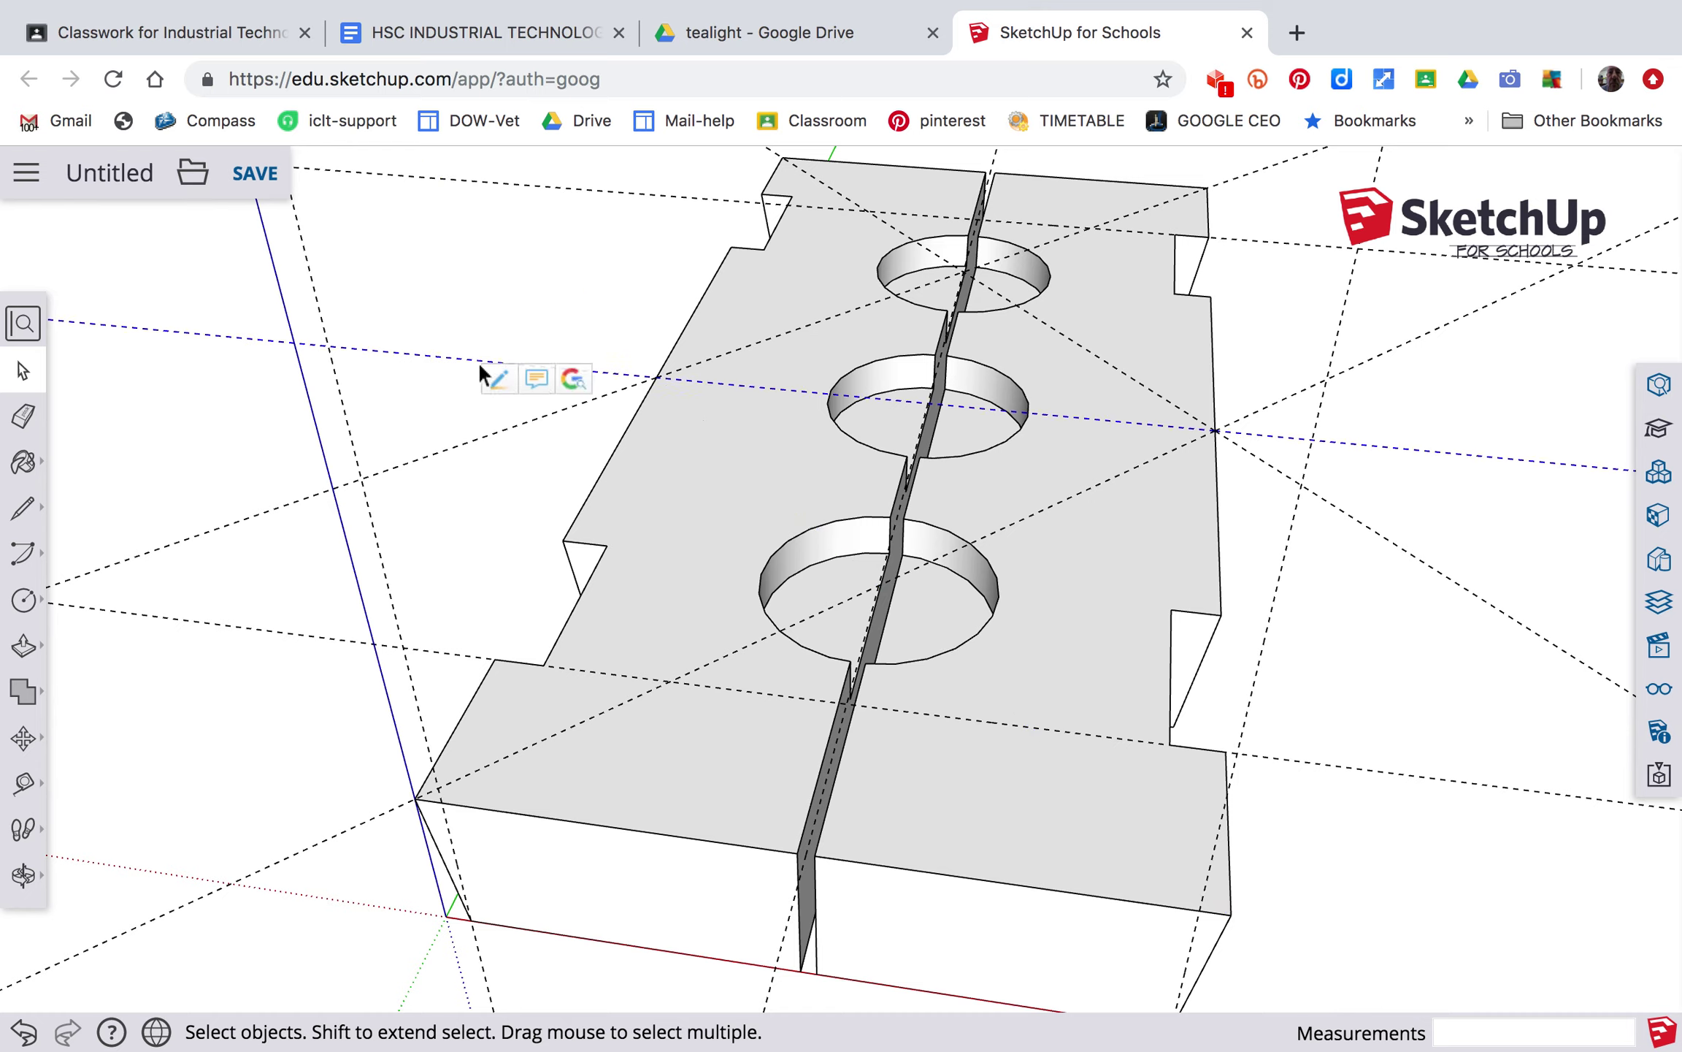
left_click(506, 429)
left_click(513, 435)
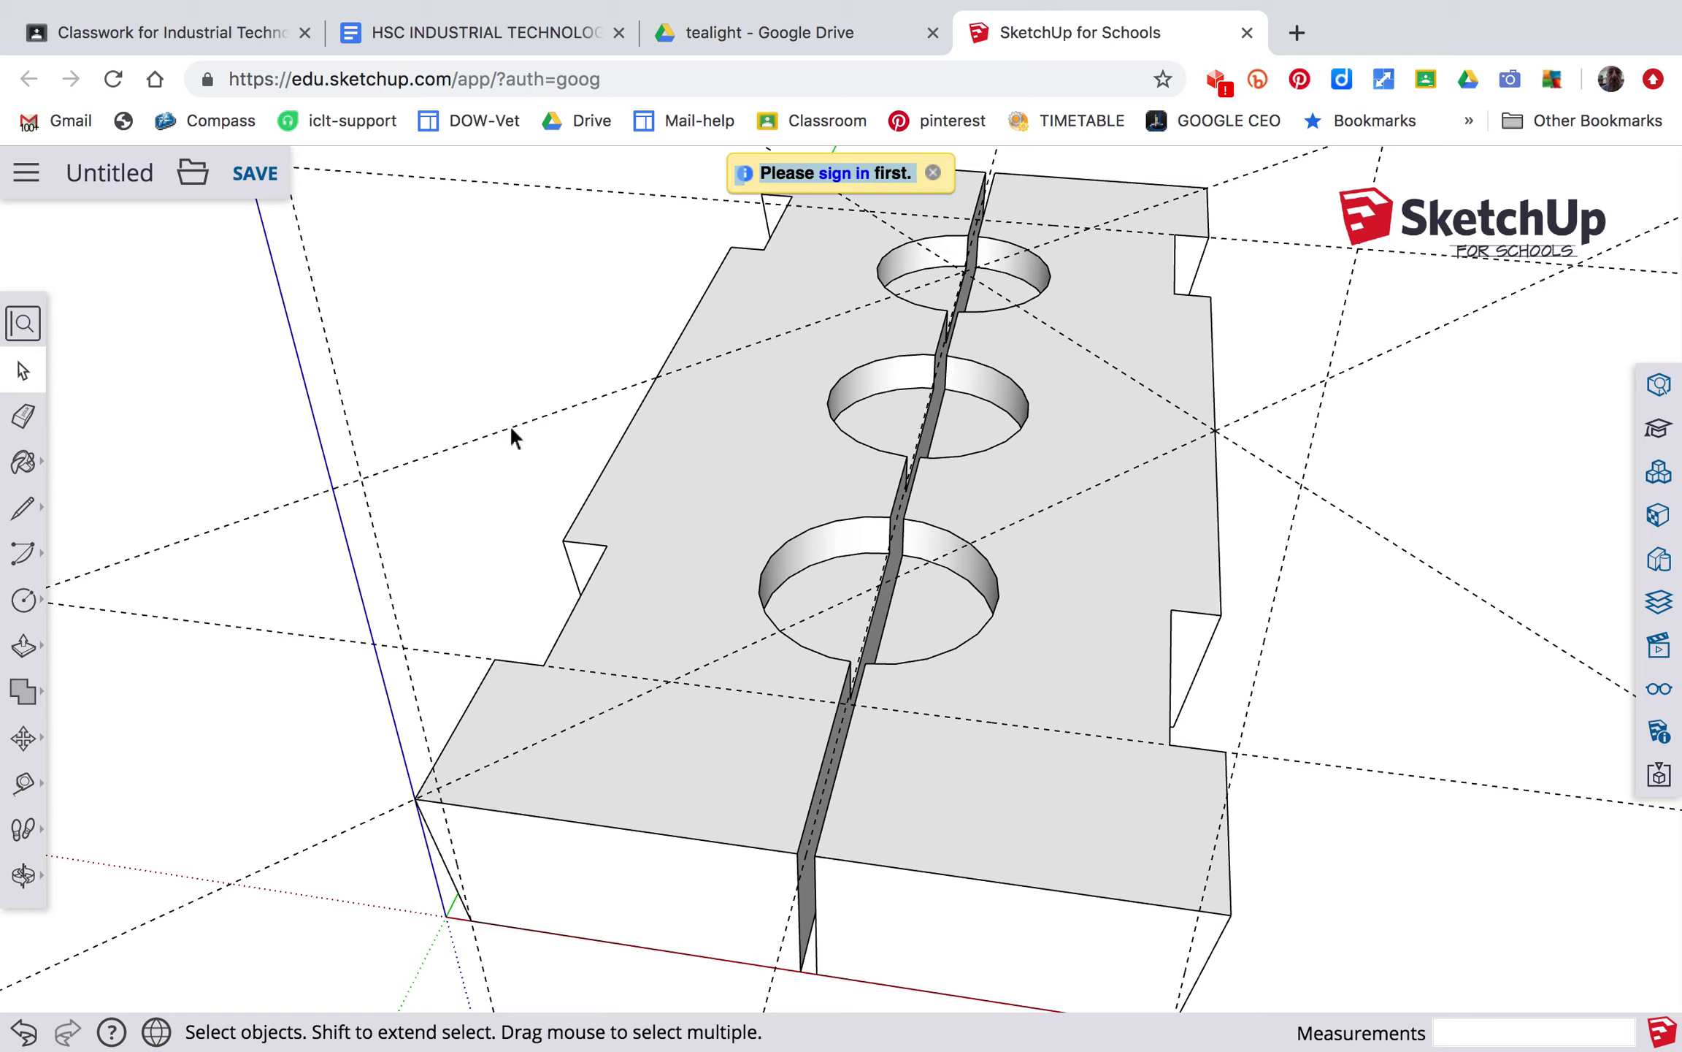
left_click(514, 441)
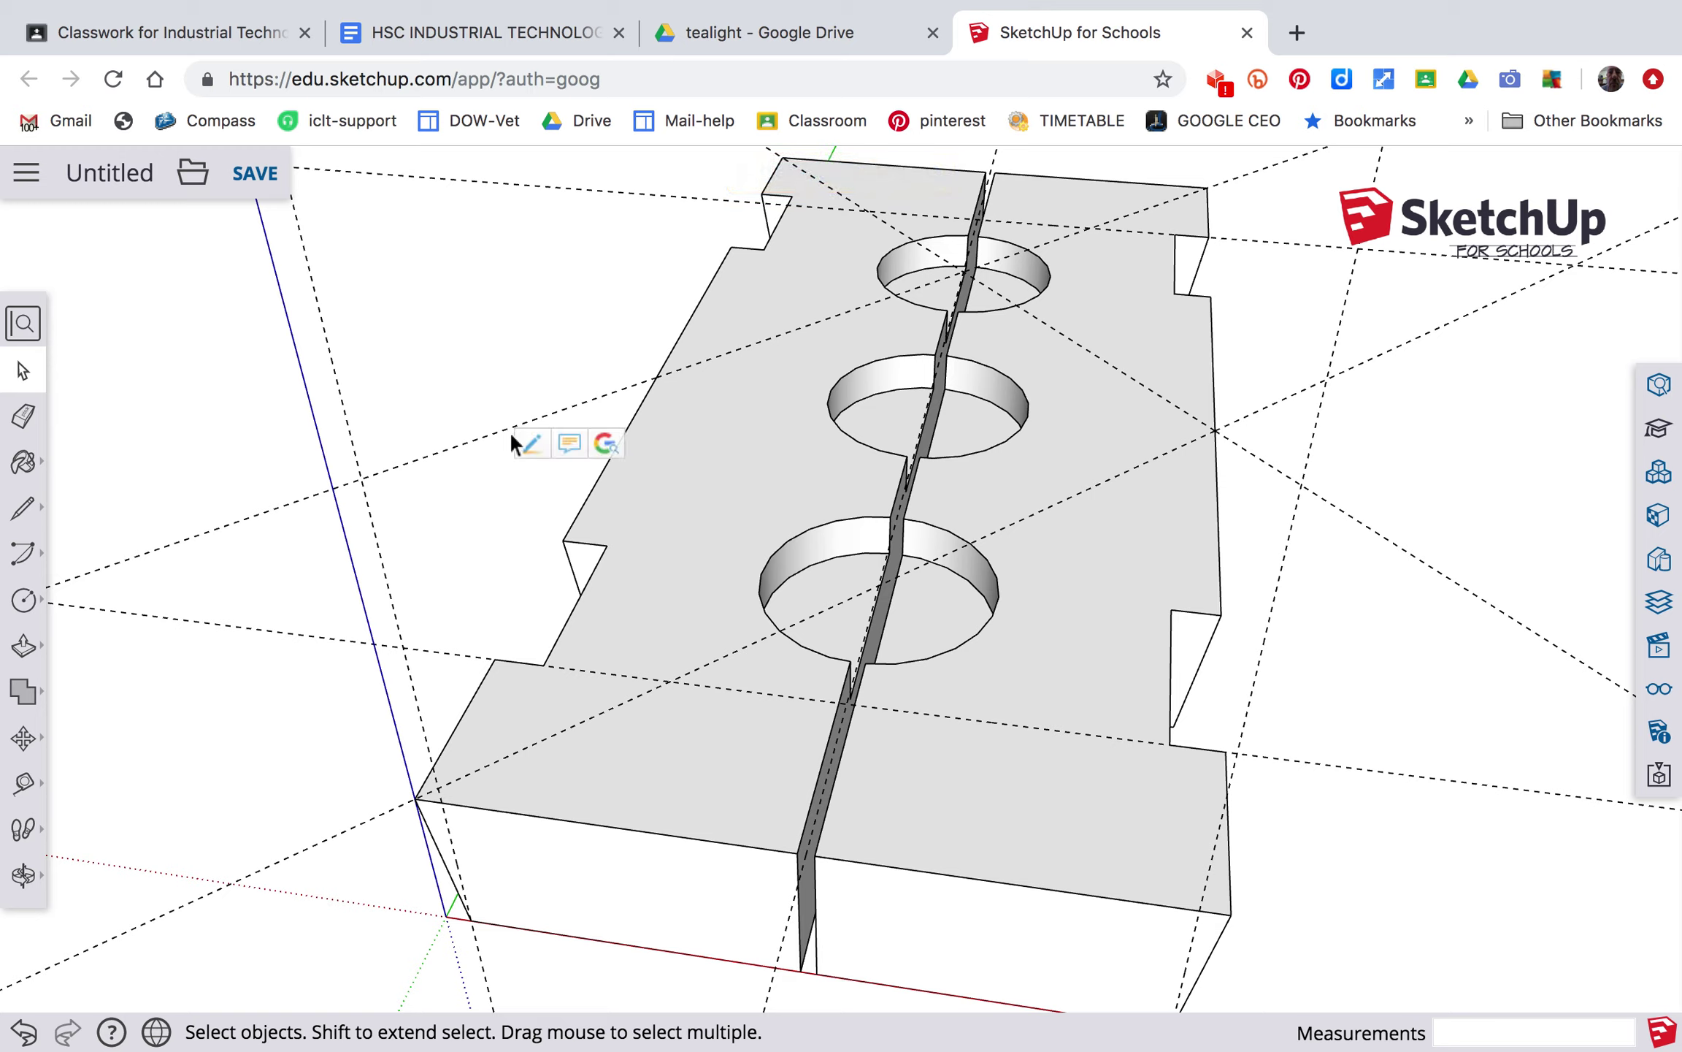
left_click(448, 455)
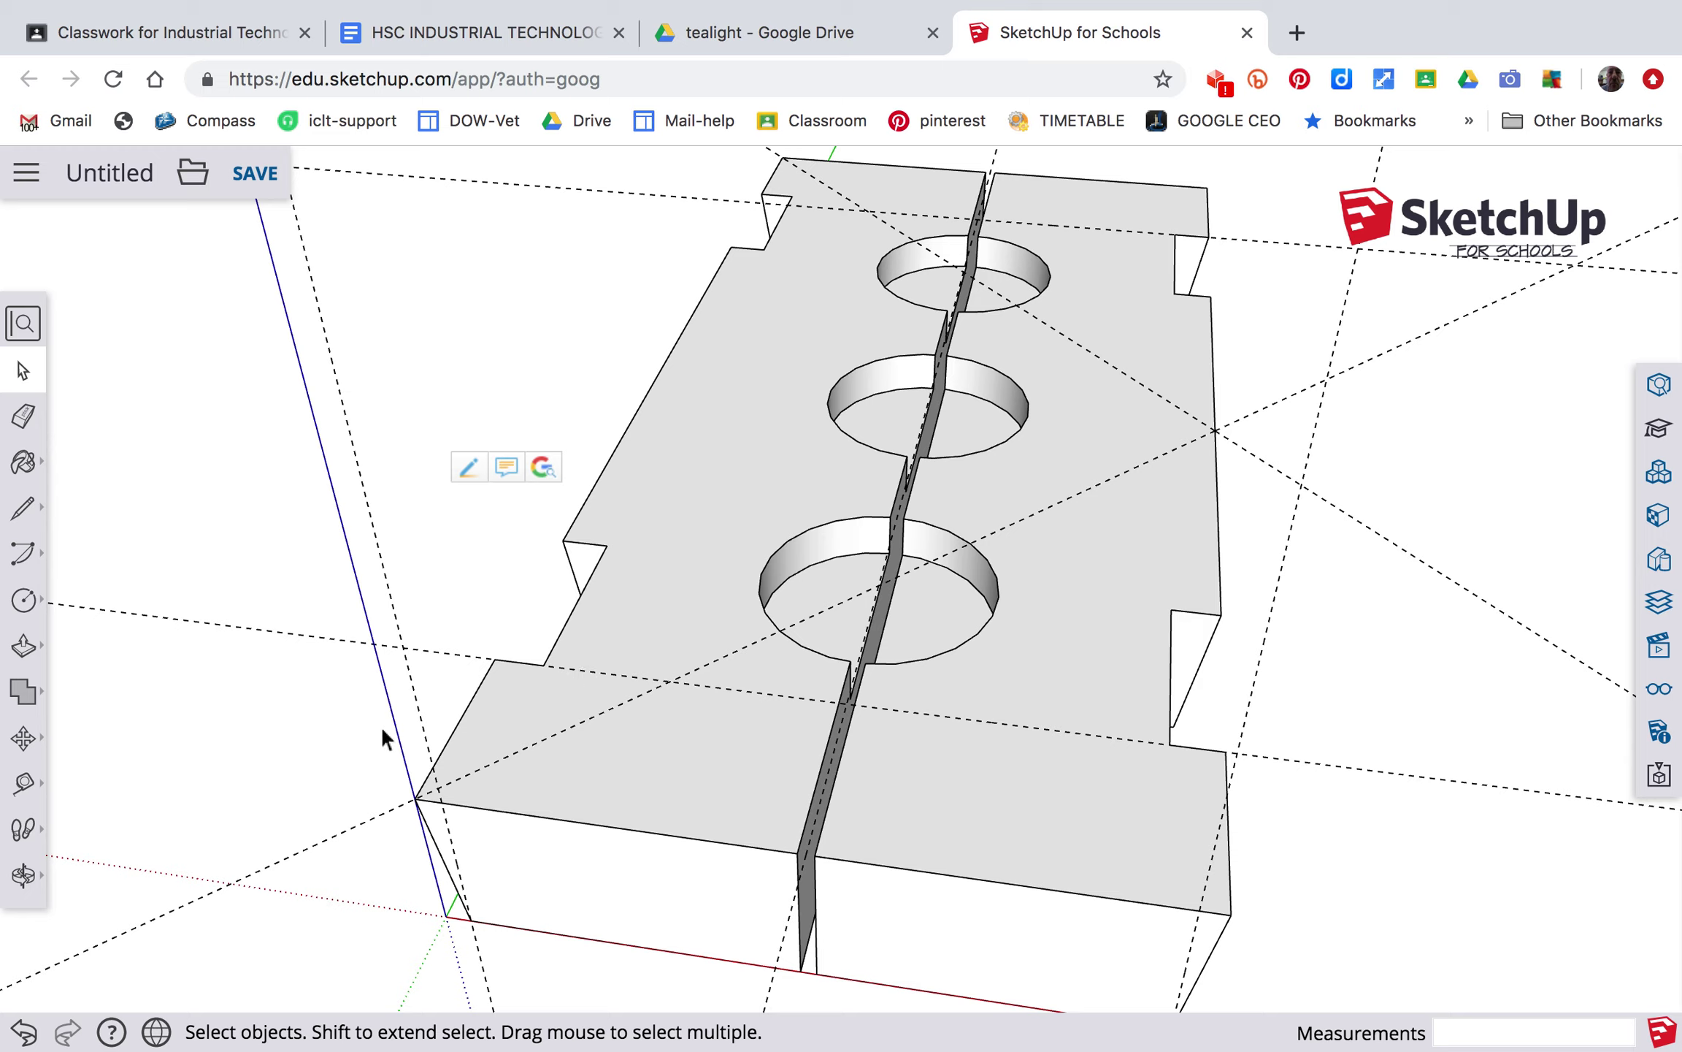
left_click(385, 566)
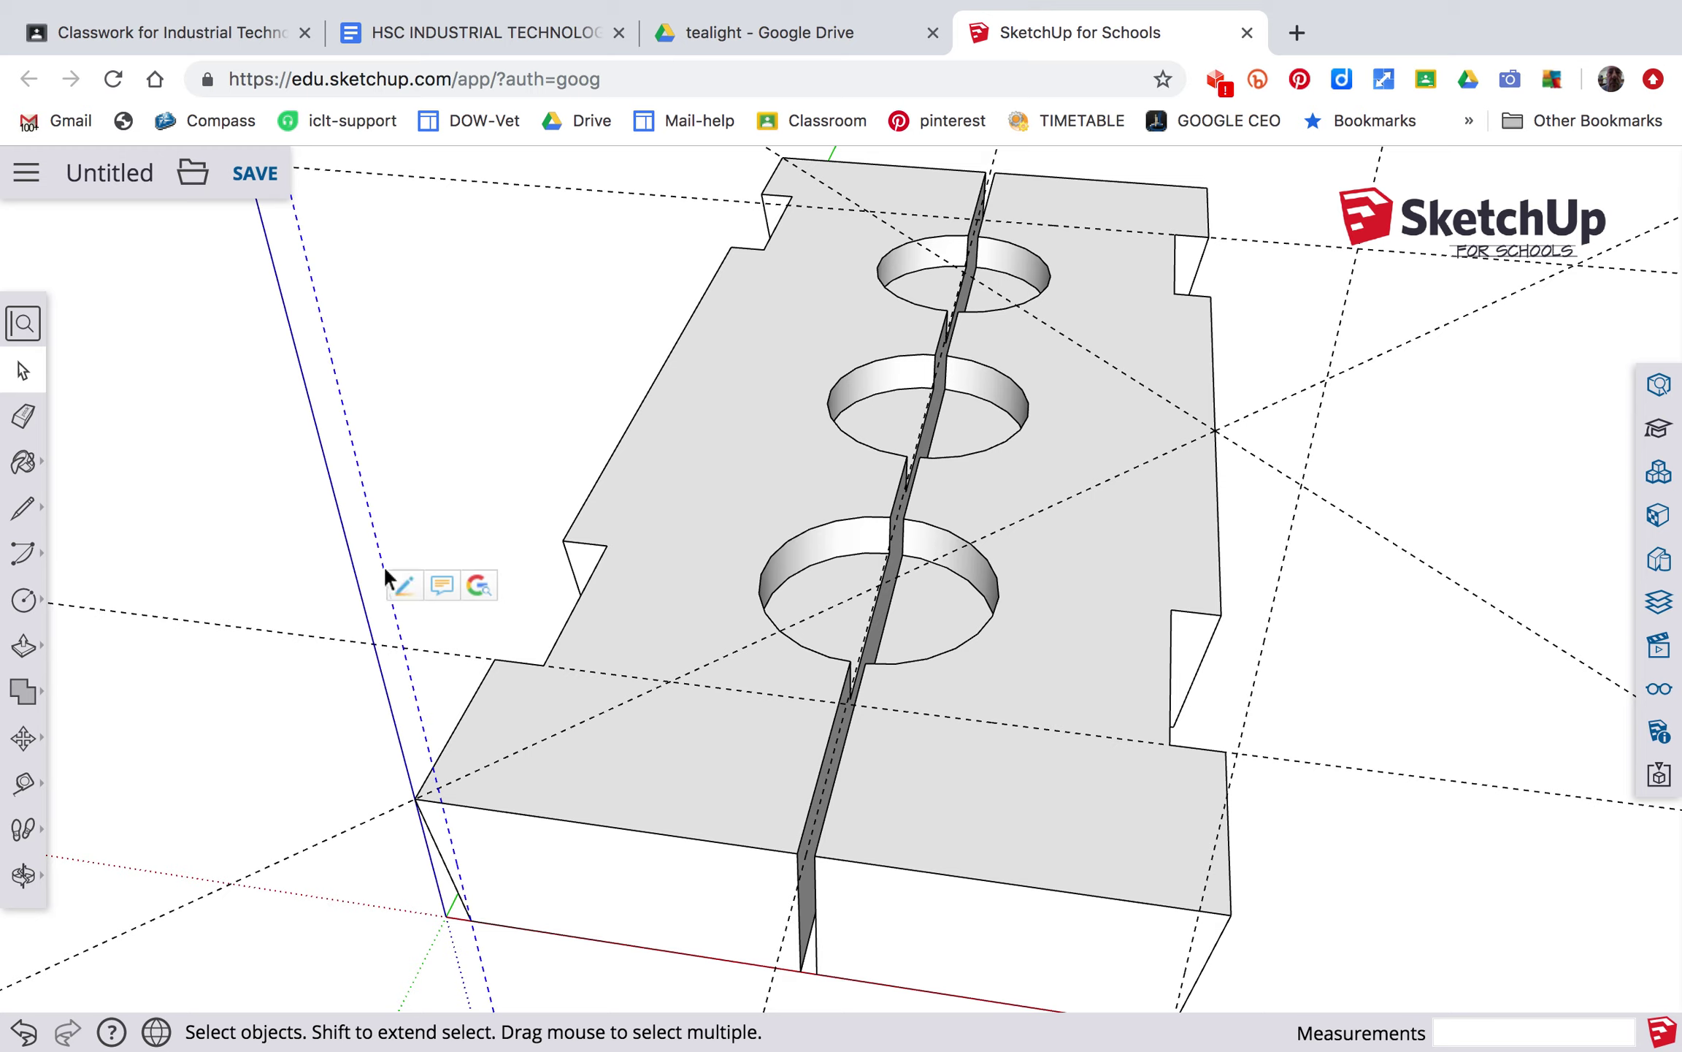
key("Delete")
left_click(1282, 401)
left_click(1253, 459)
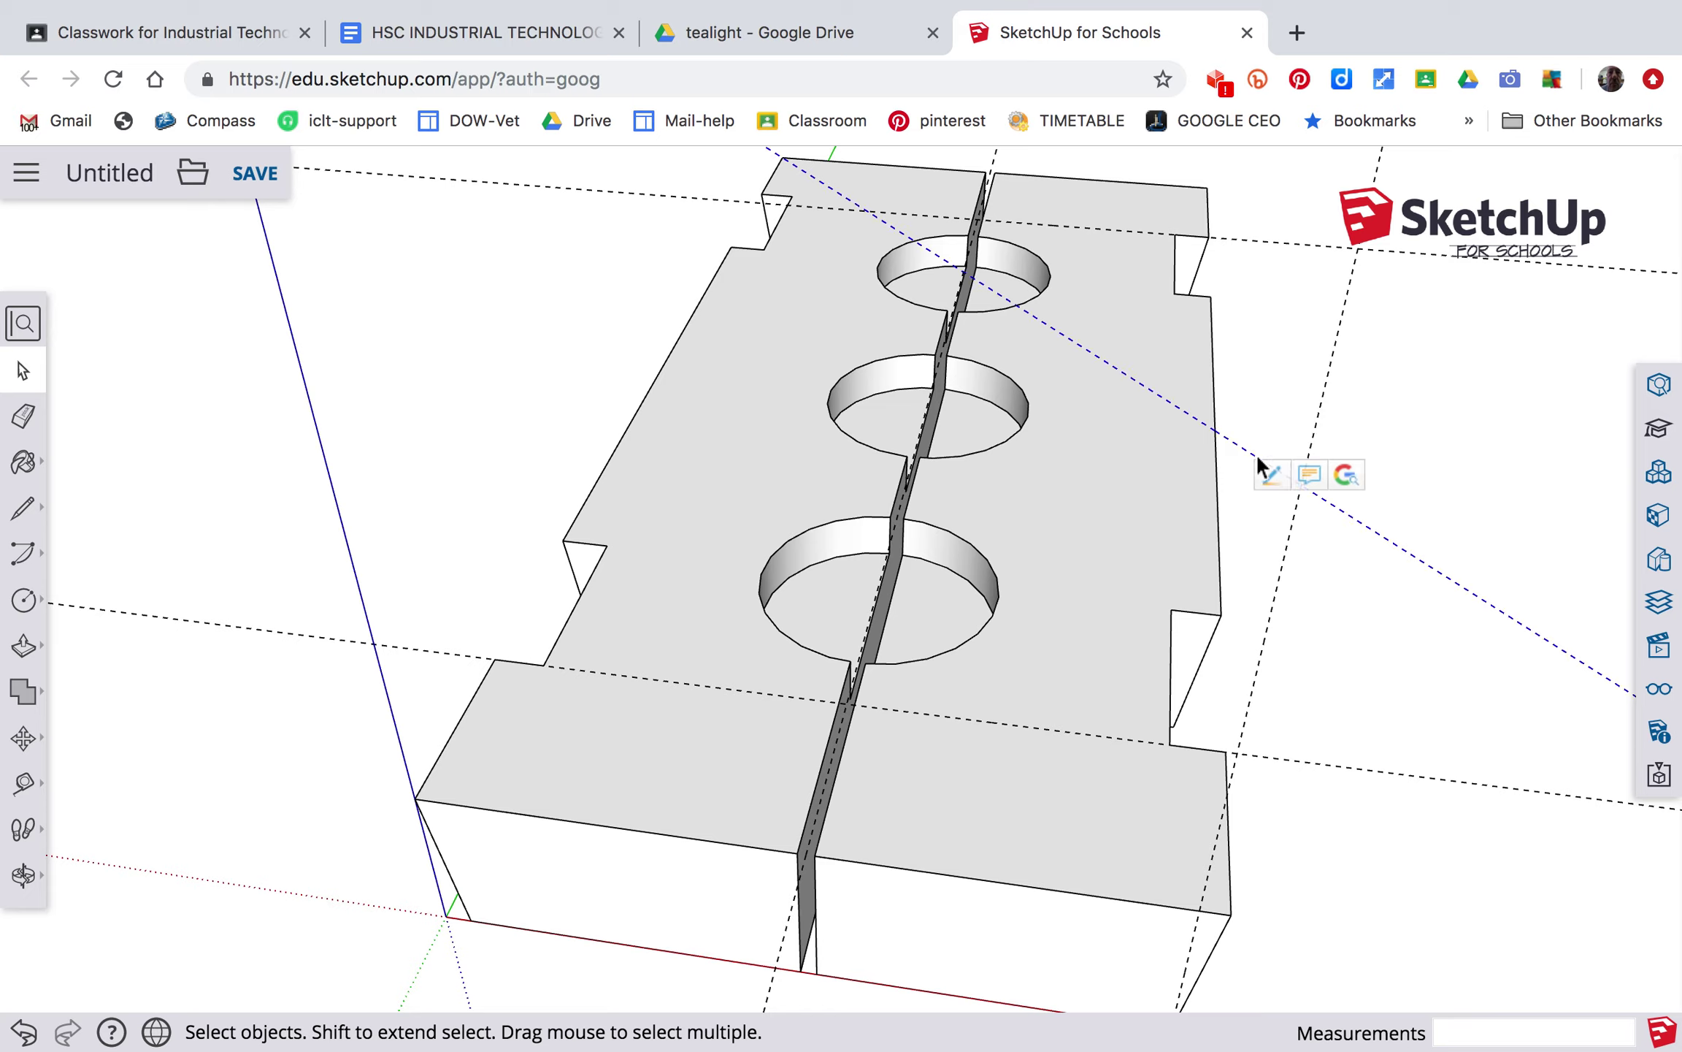
left_click(1332, 390)
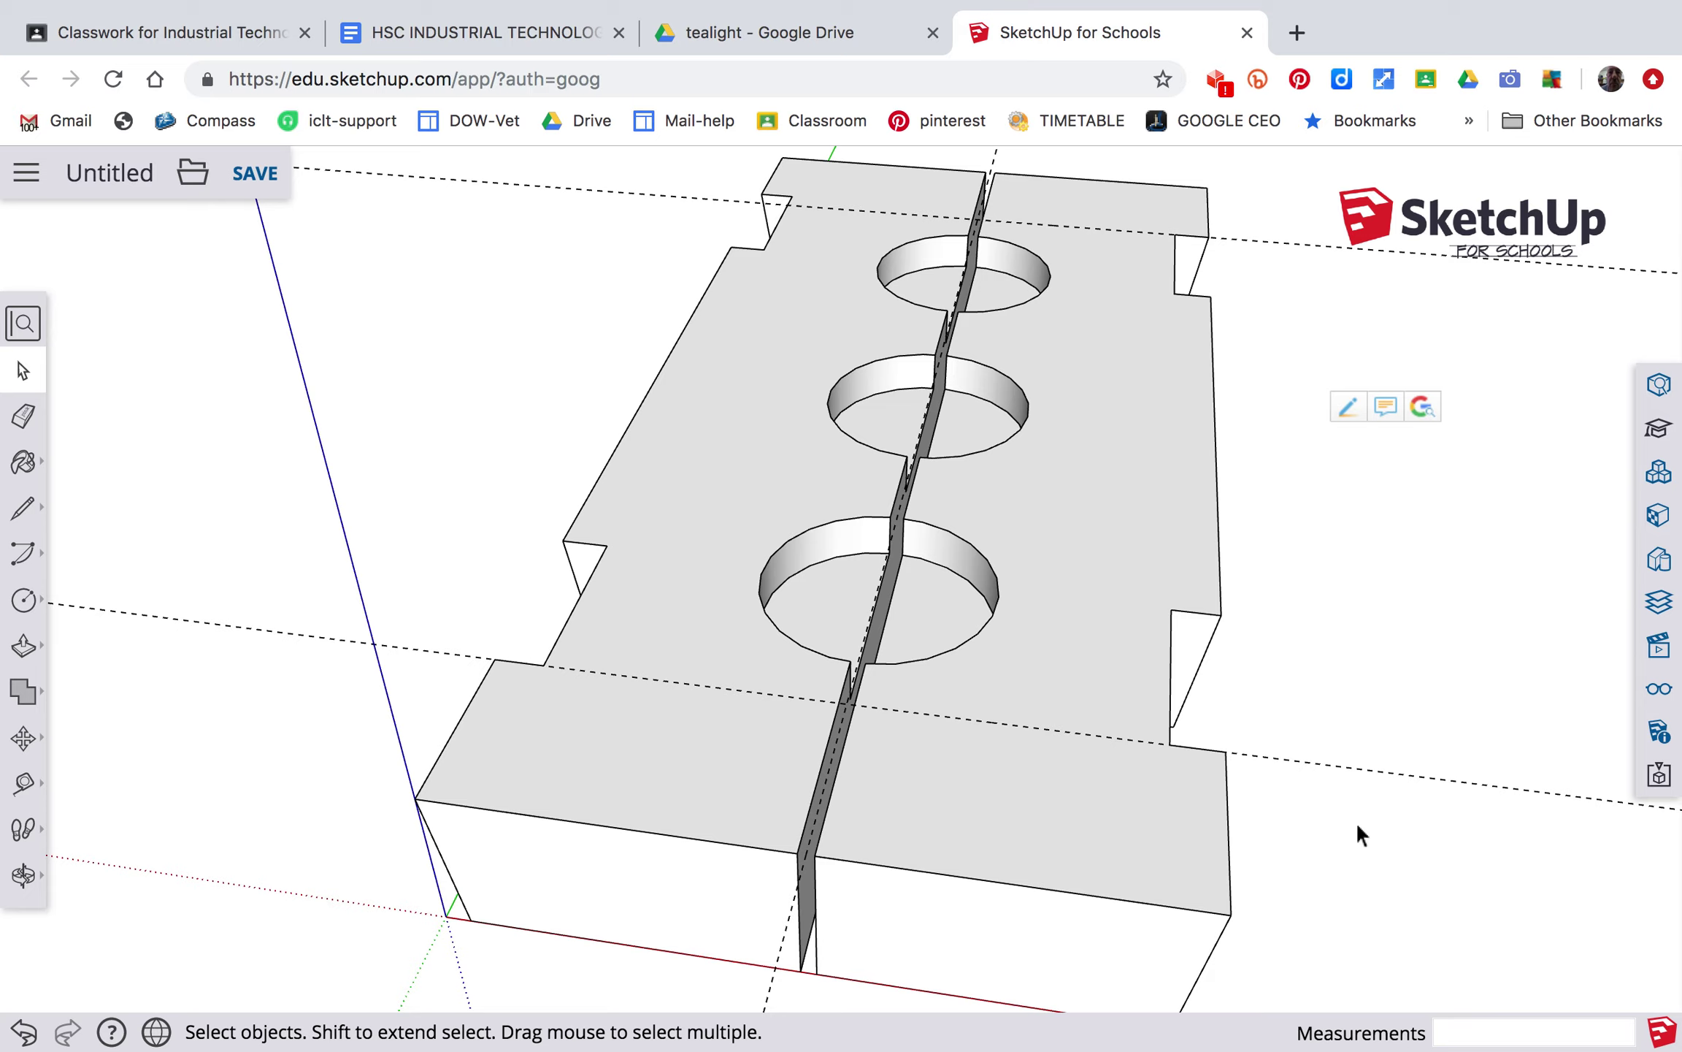
Remove the guide along the groove and view the finished block from a low side angle.
left_click(776, 965)
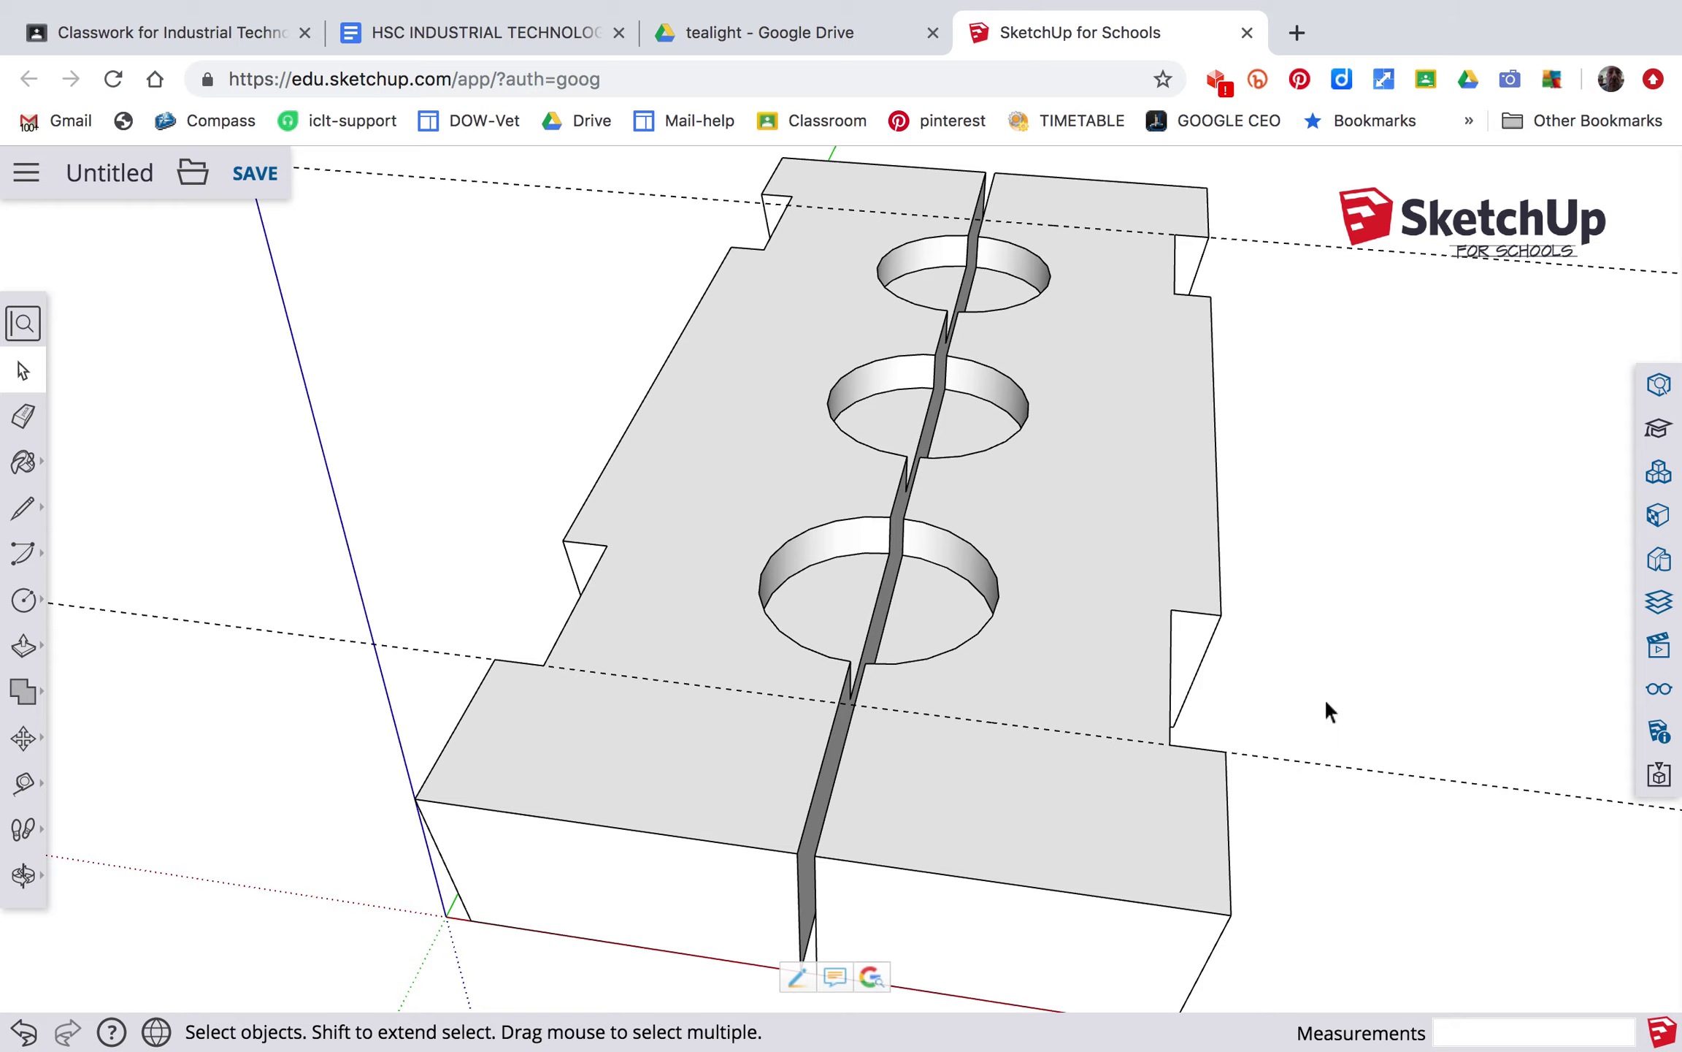
middle_click_drag(1373, 710, 1052, 752)
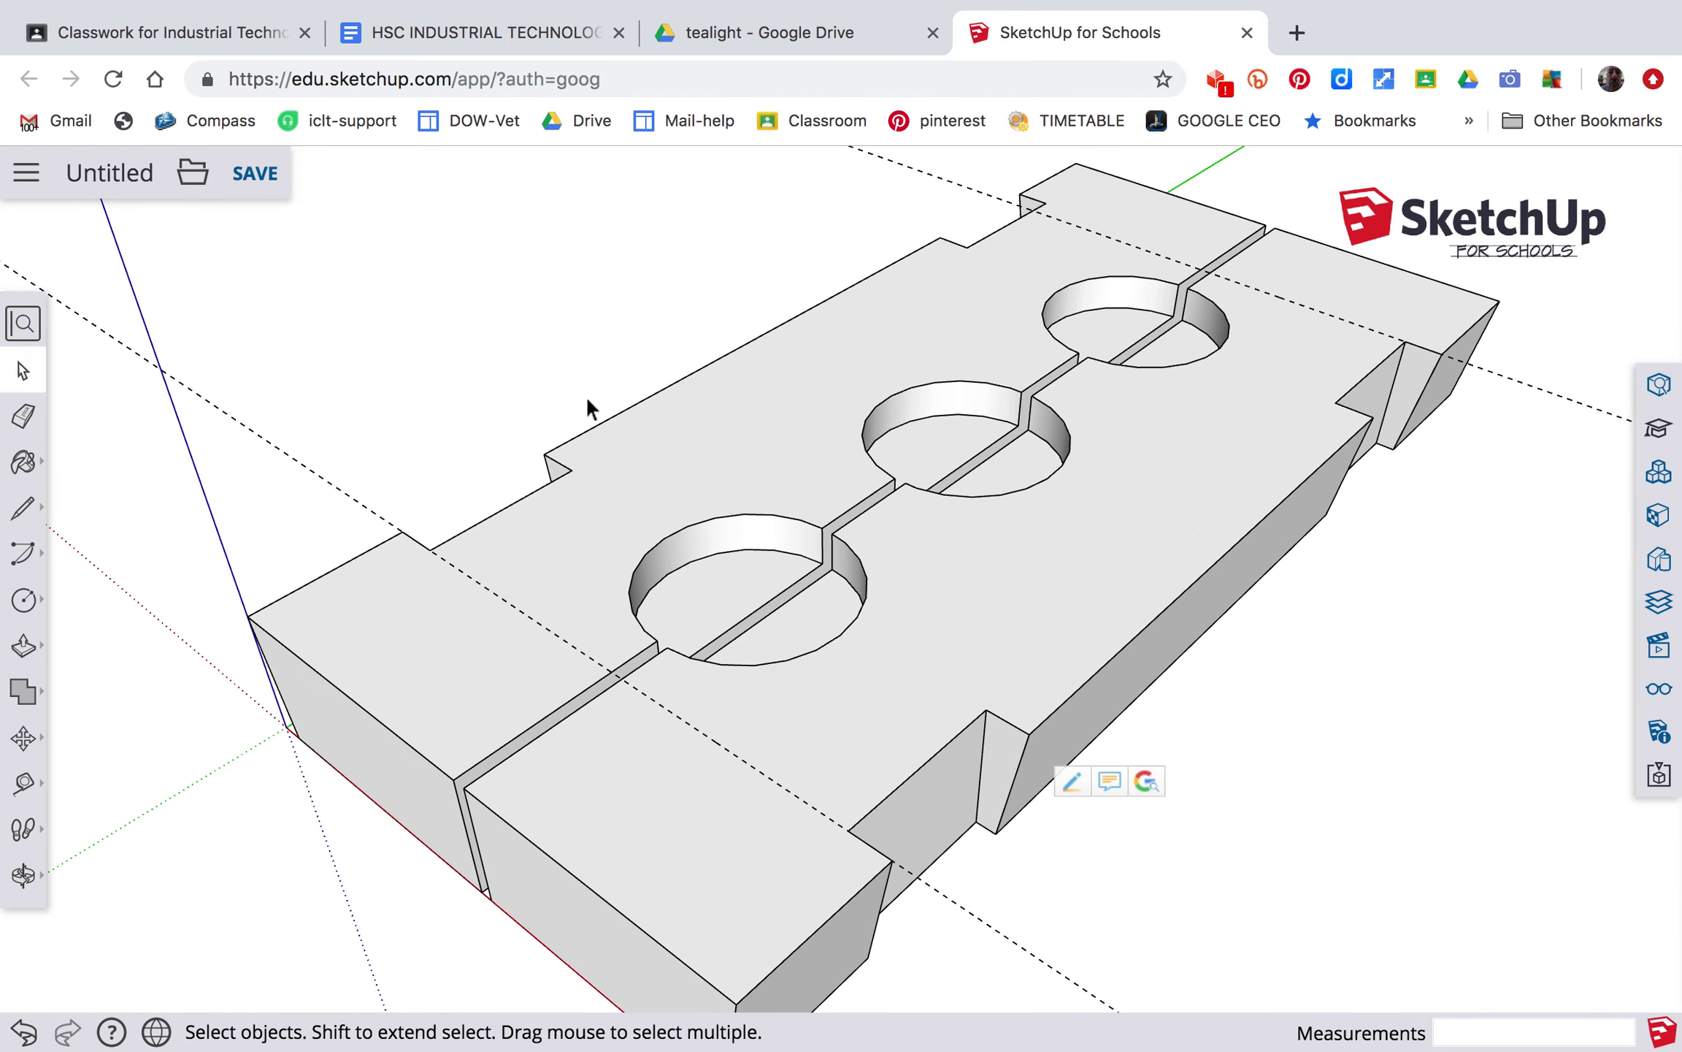
mouse_move(1078, 6)
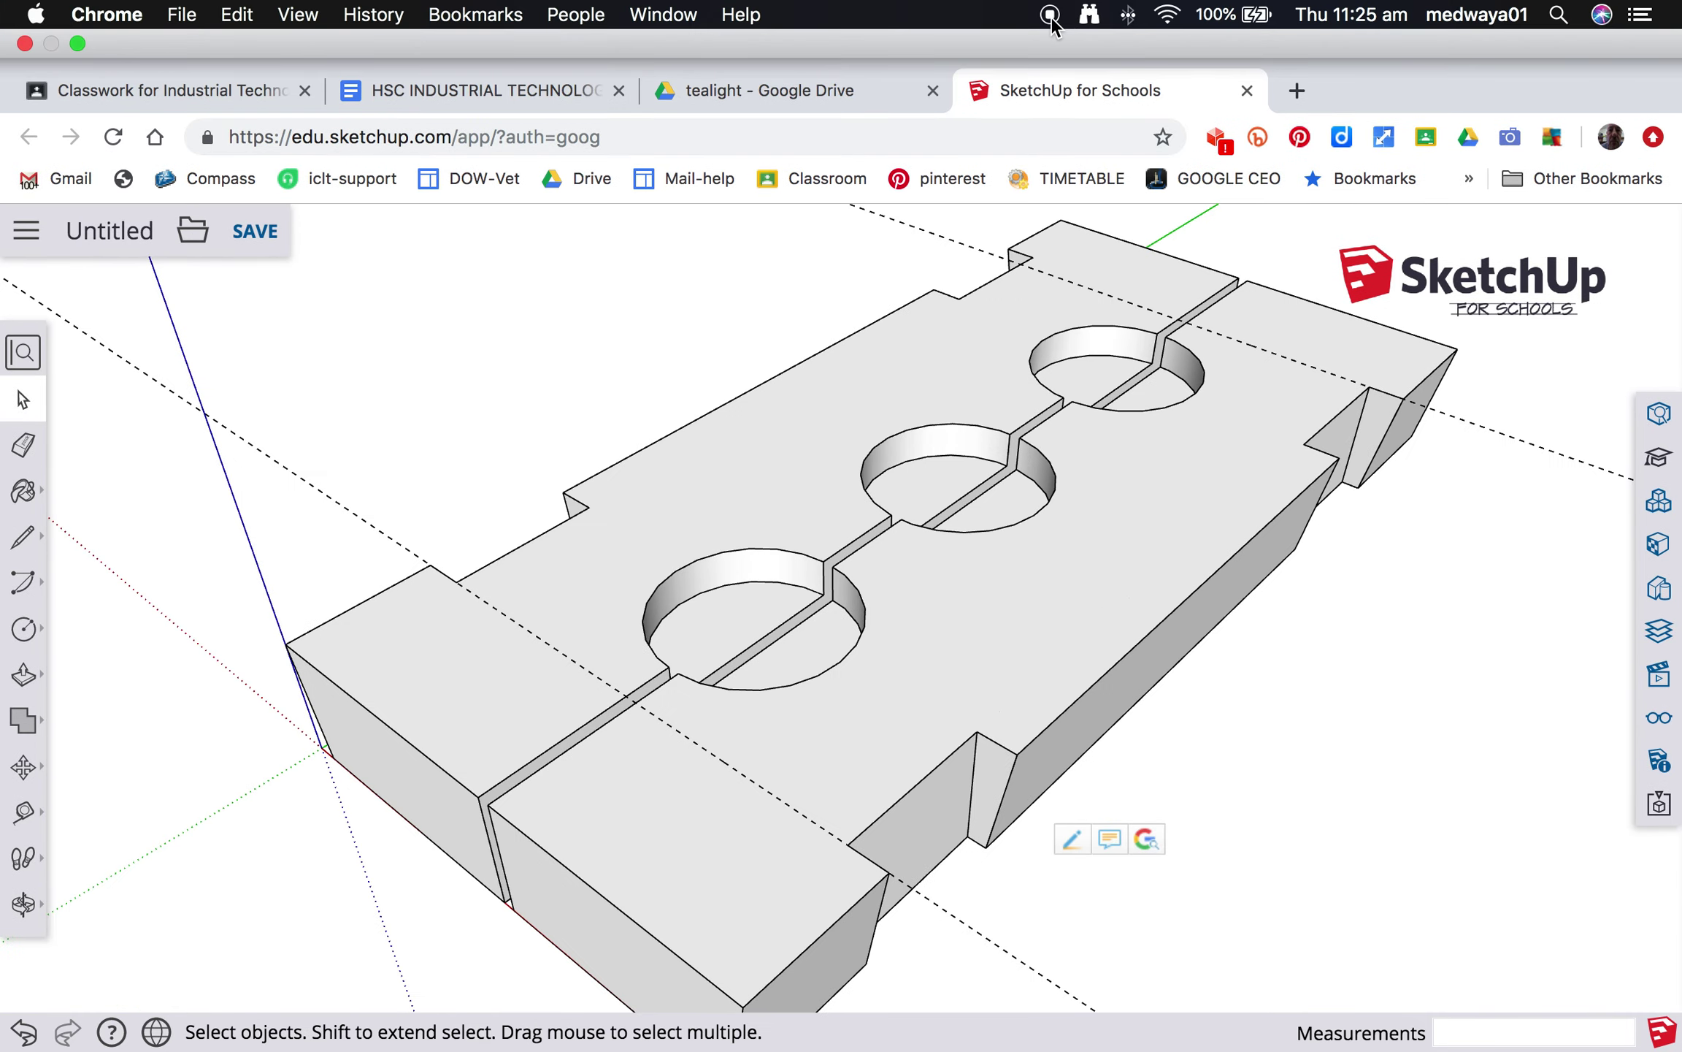